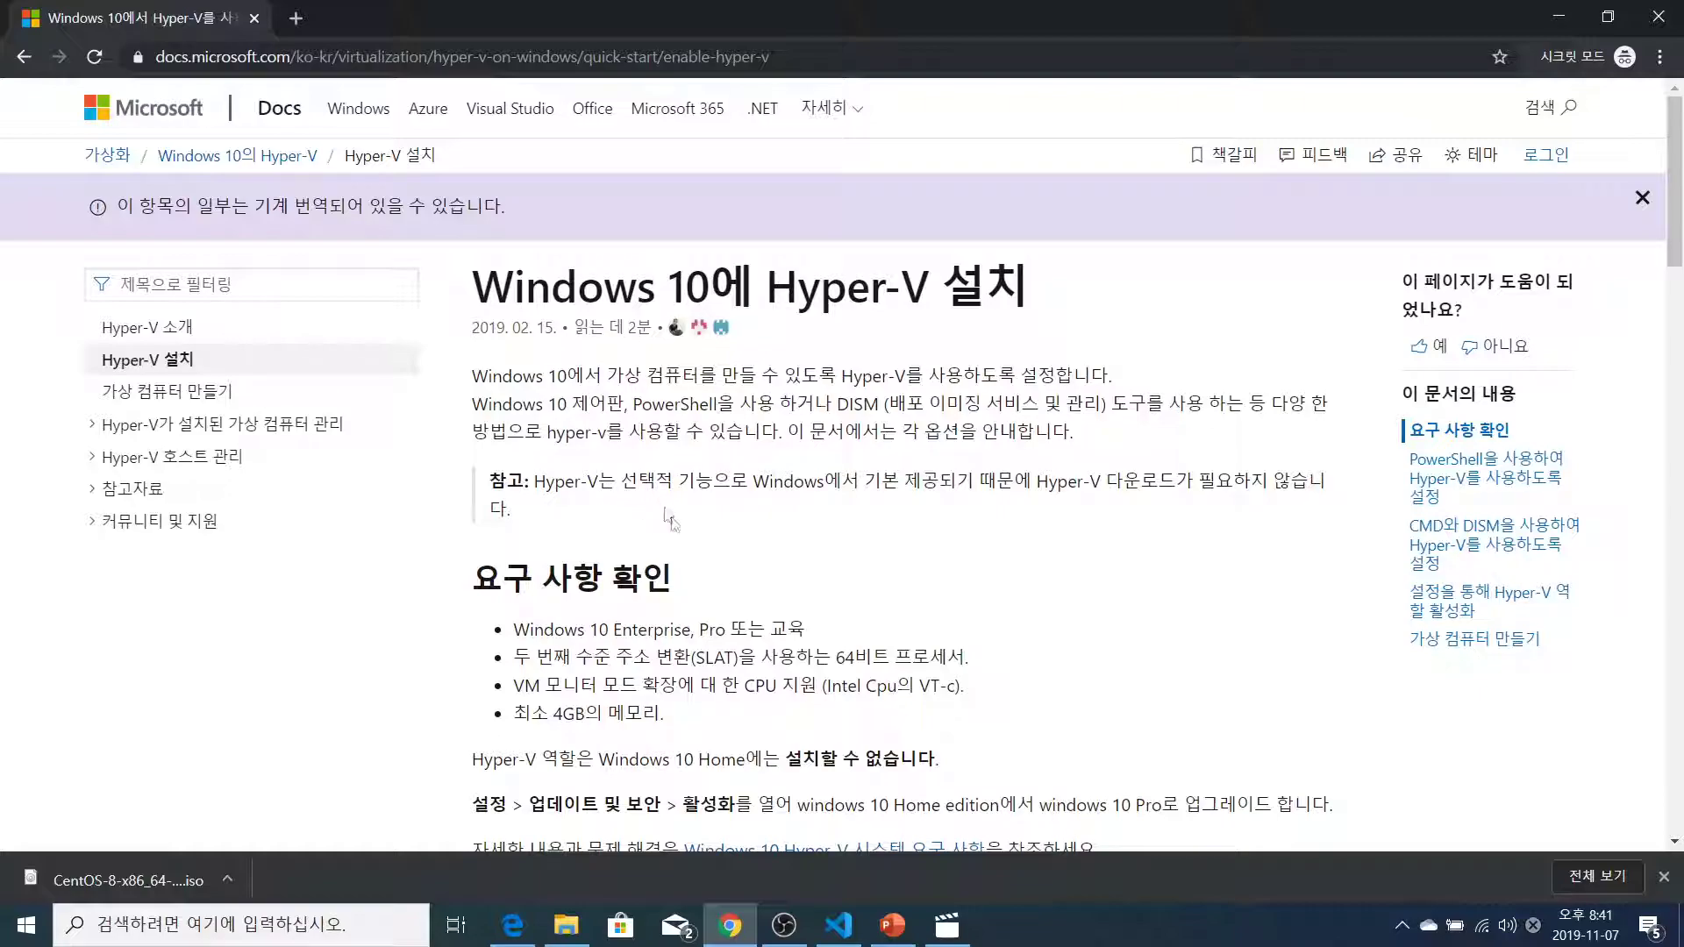
{"action": "left_click_drag", "start_coordinate": [479, 588], "coordinate": [675, 582]}
{"action": "left_click_drag", "start_coordinate": [515, 629], "coordinate": [811, 638]}
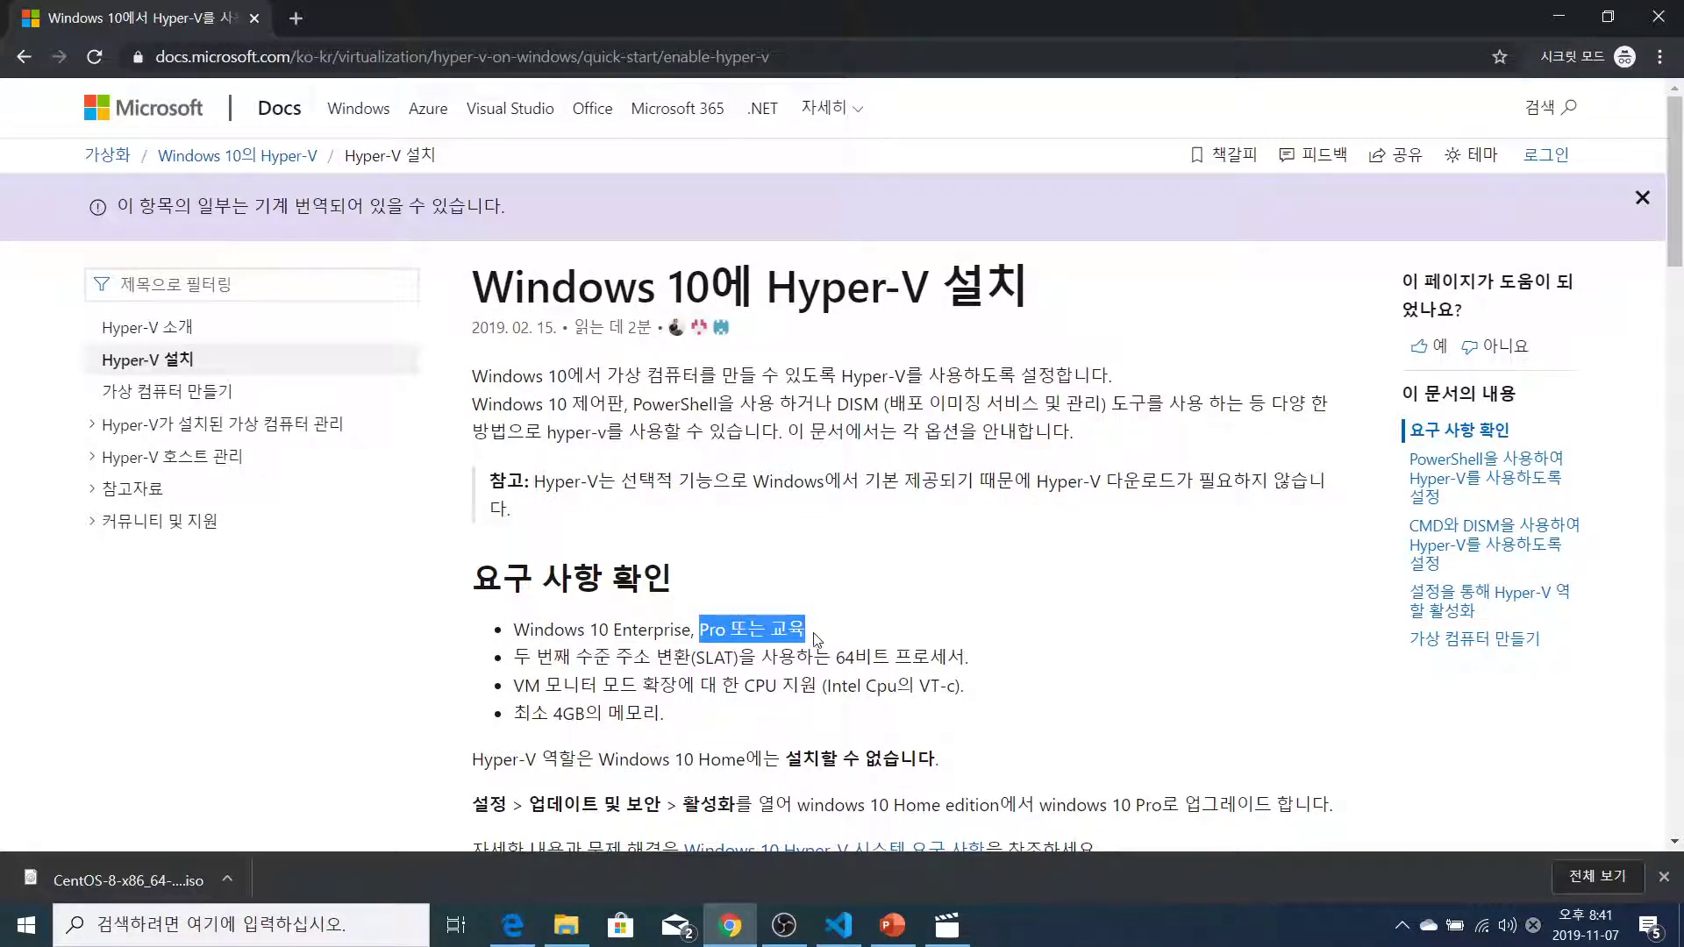
{"action": "left_click", "coordinate": [604, 637]}
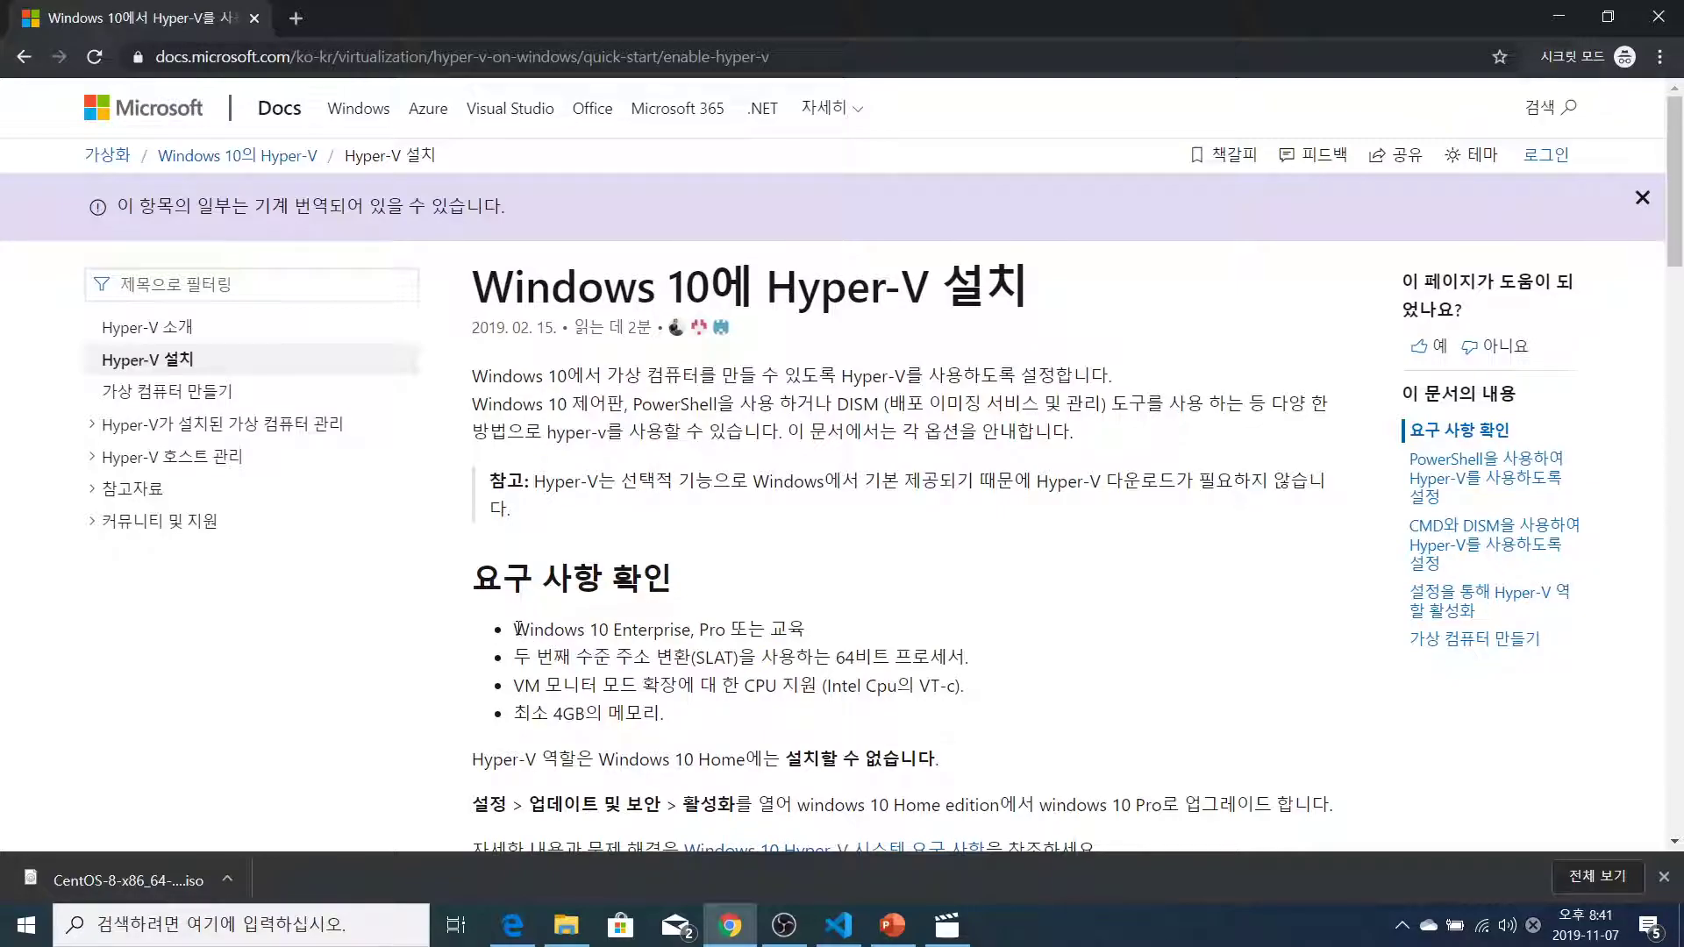
{"action": "left_click_drag", "start_coordinate": [518, 628], "coordinate": [886, 616]}
{"action": "left_click", "coordinate": [947, 607]}
{"action": "scroll", "coordinate": [793, 615], "scroll_direction": "down", "scroll_amount": 3}
{"action": "left_click_drag", "start_coordinate": [494, 540], "coordinate": [542, 541]}
{"action": "left_click", "coordinate": [963, 539]}
{"action": "left_click", "coordinate": [882, 544]}
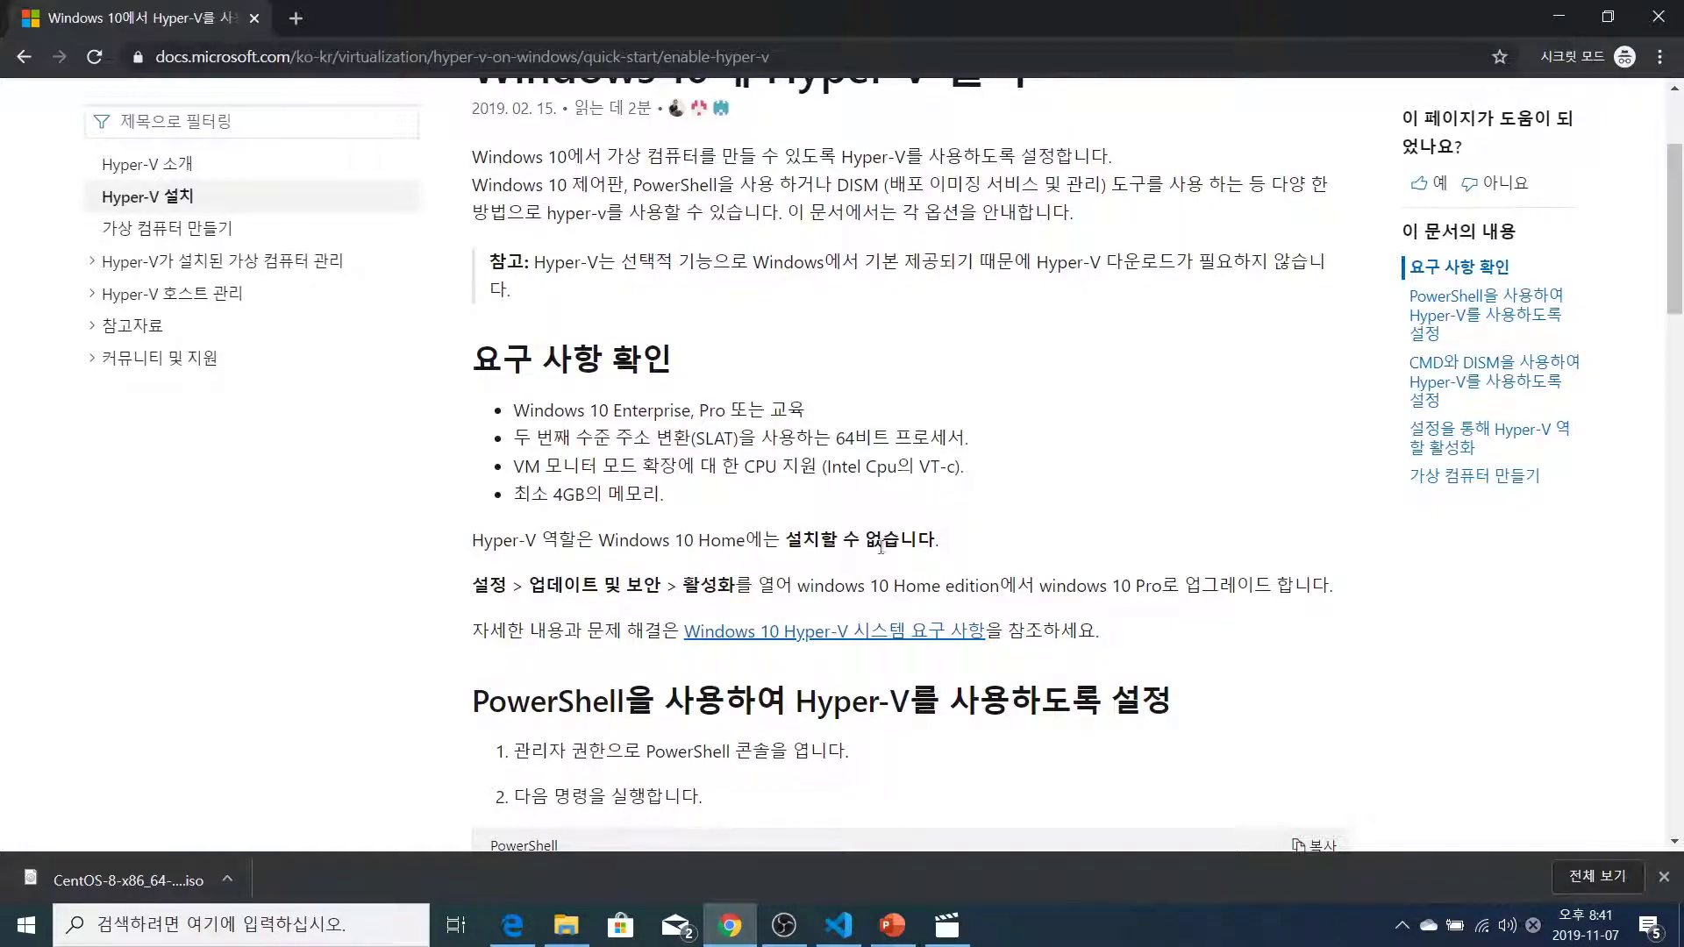
{"action": "left_click_drag", "start_coordinate": [684, 585], "coordinate": [1340, 588]}
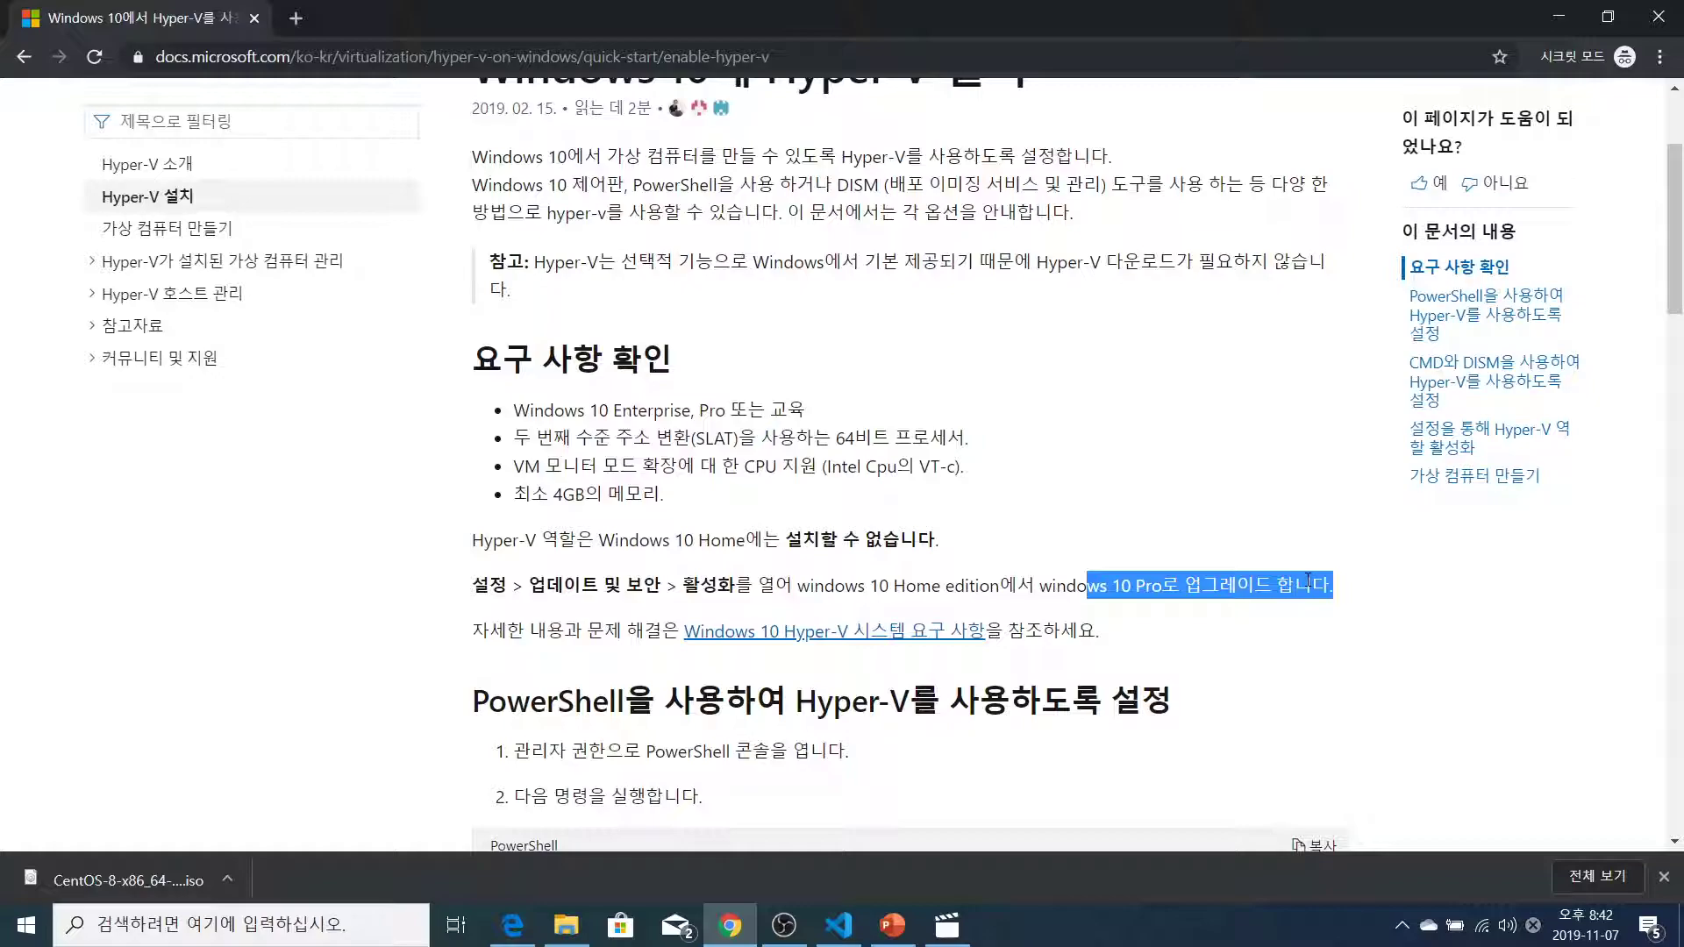
{"action": "left_click", "coordinate": [1087, 579]}
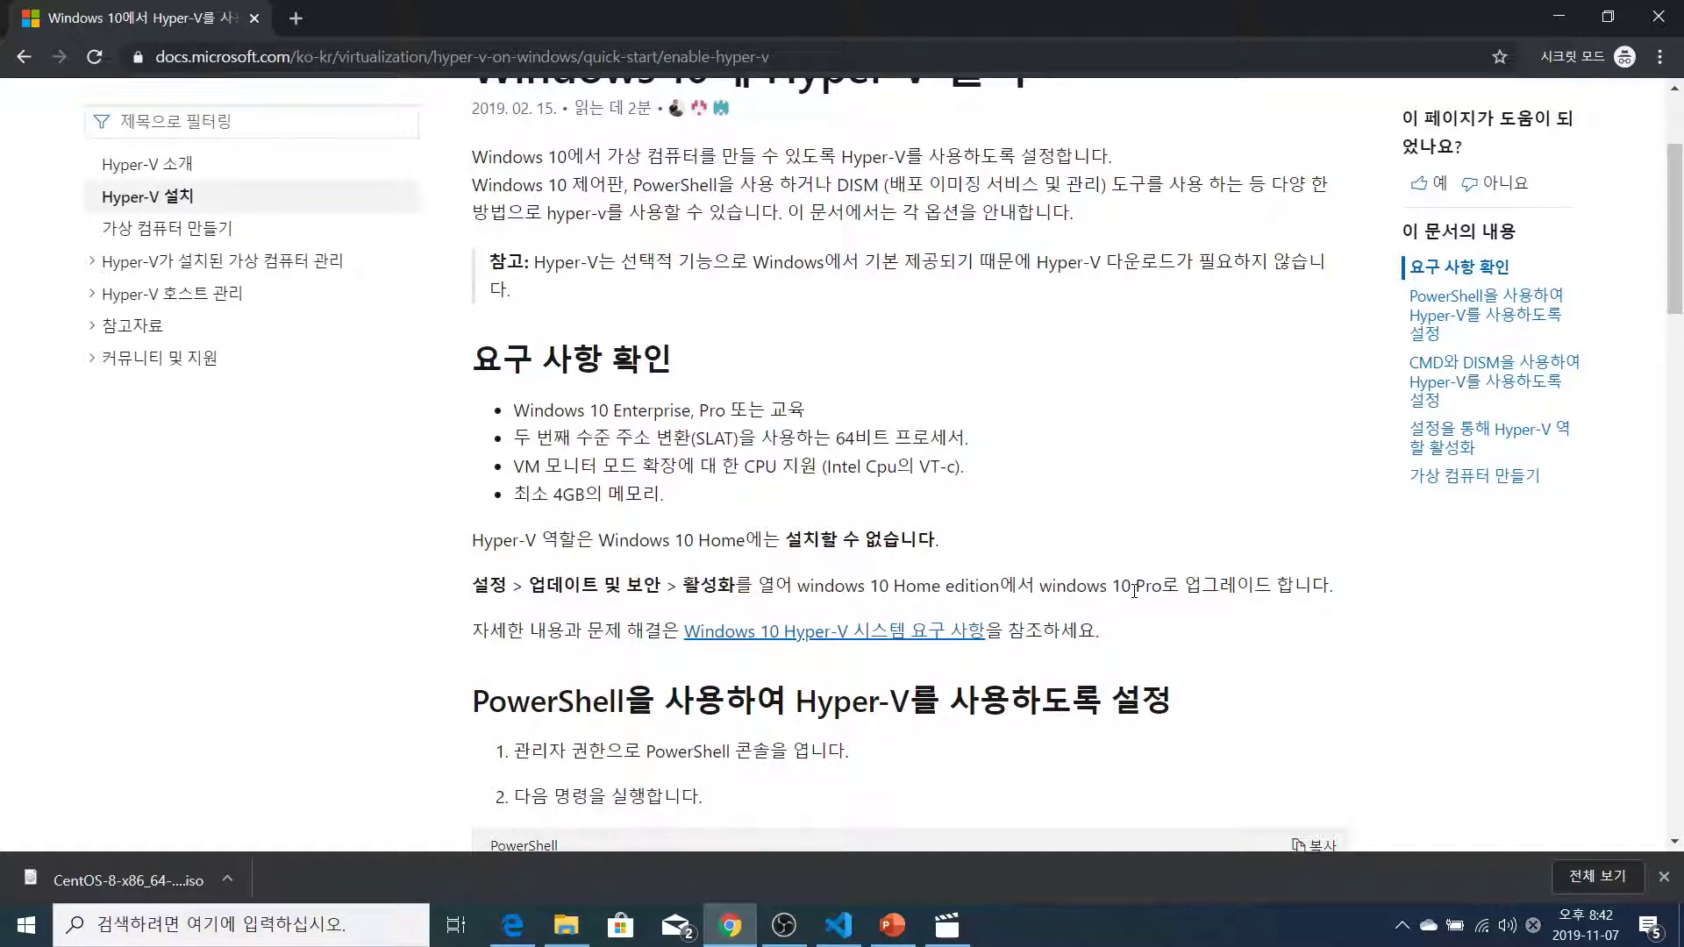
{"action": "left_click_drag", "start_coordinate": [1041, 586], "coordinate": [1168, 591]}
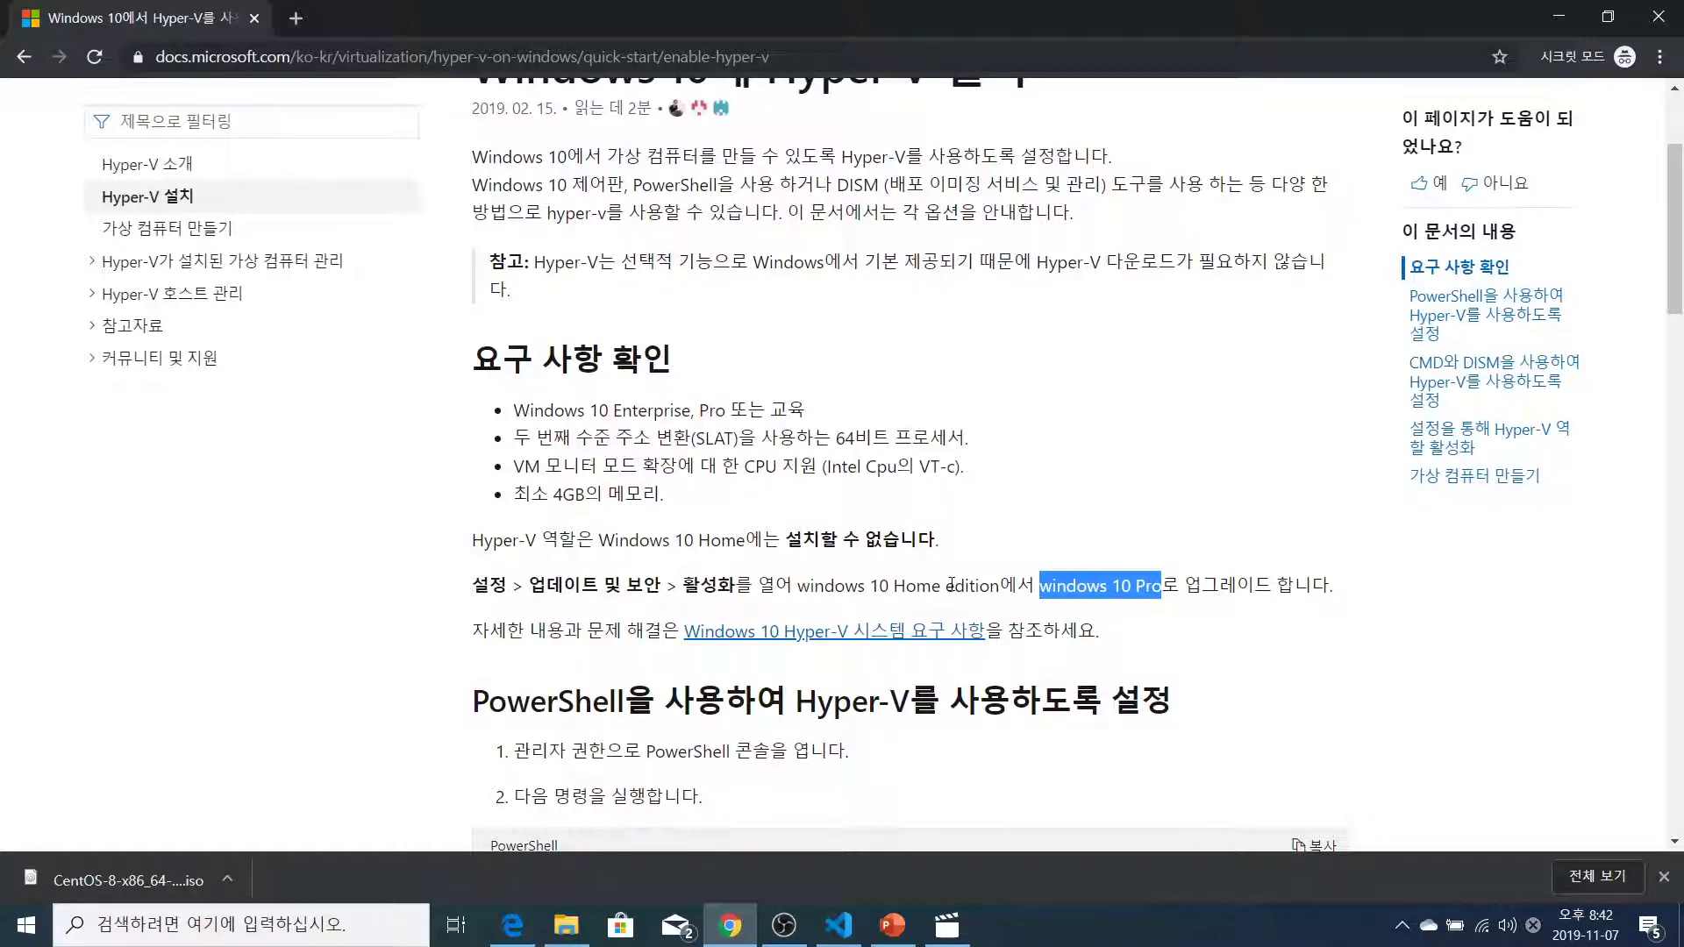
{"action": "left_click_drag", "start_coordinate": [1037, 585], "coordinate": [1163, 585]}
{"action": "left_click", "coordinate": [1183, 589]}
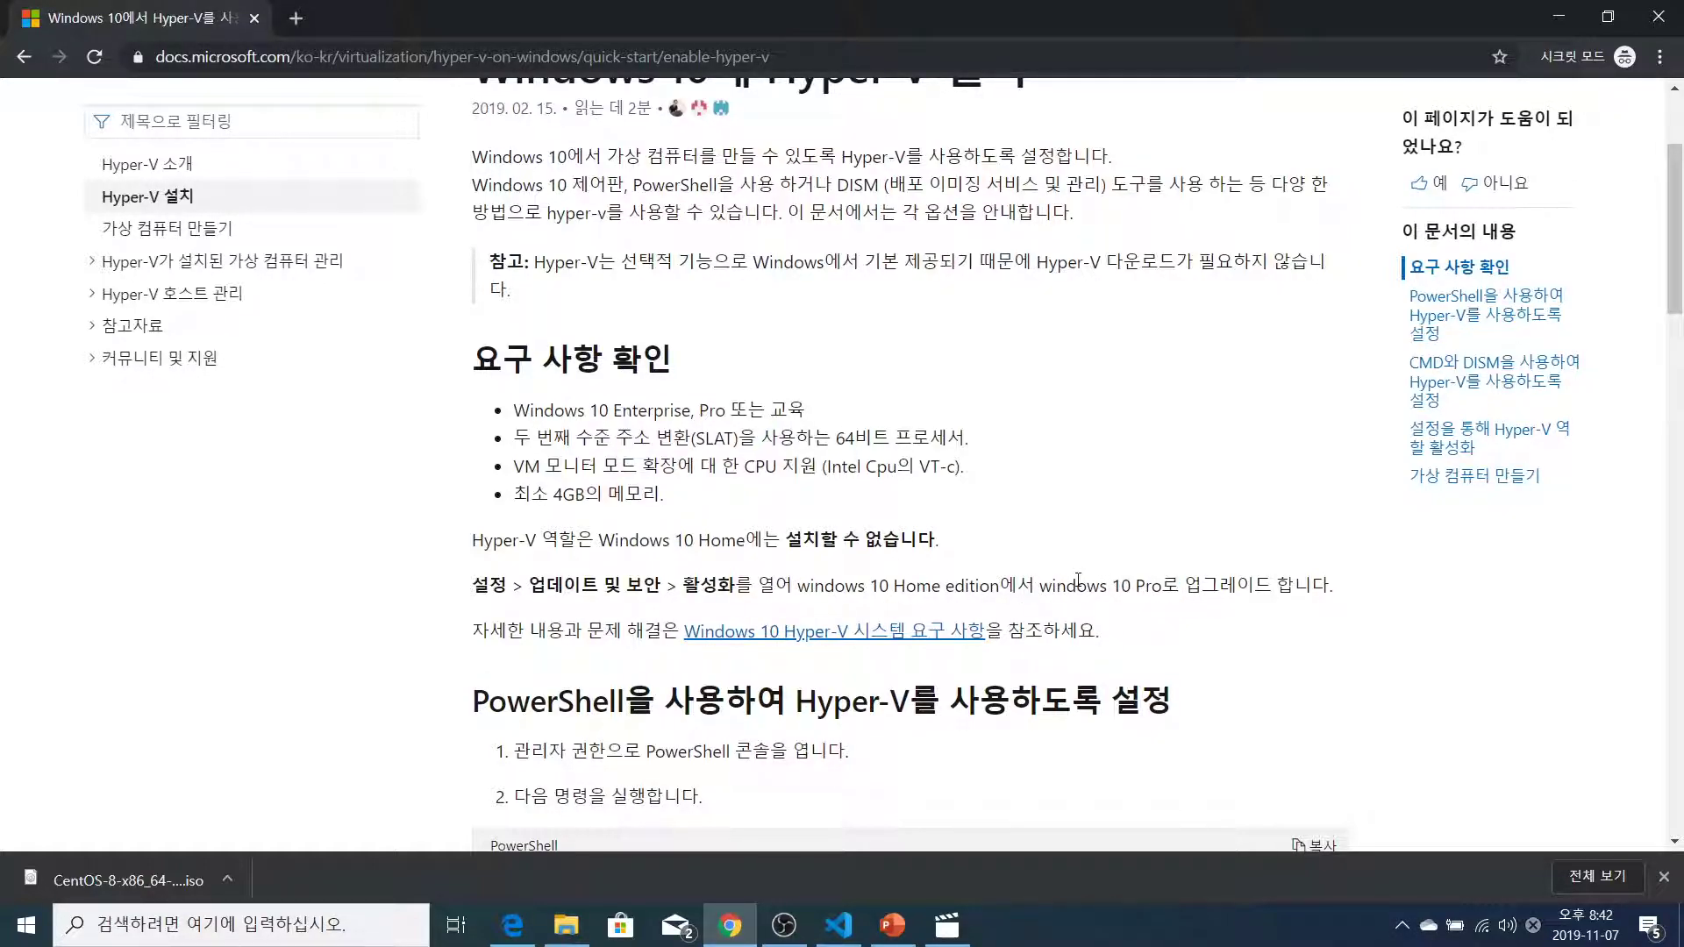
{"action": "left_click_drag", "start_coordinate": [1039, 588], "coordinate": [1164, 589]}
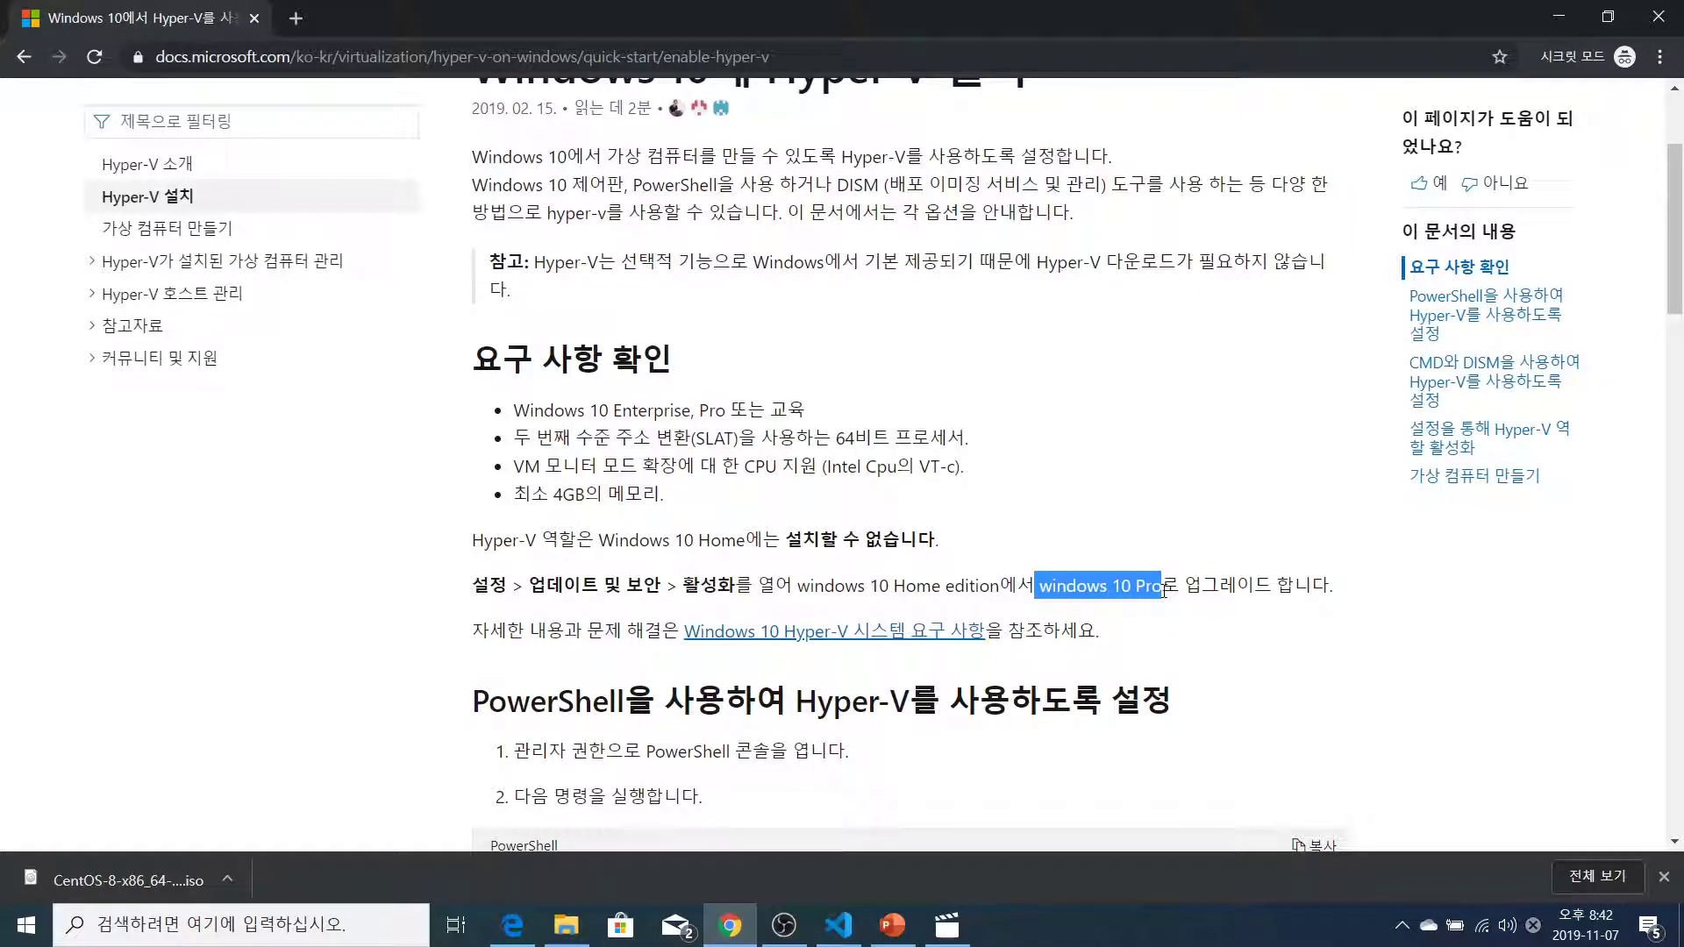
{"action": "left_click", "coordinate": [1182, 589]}
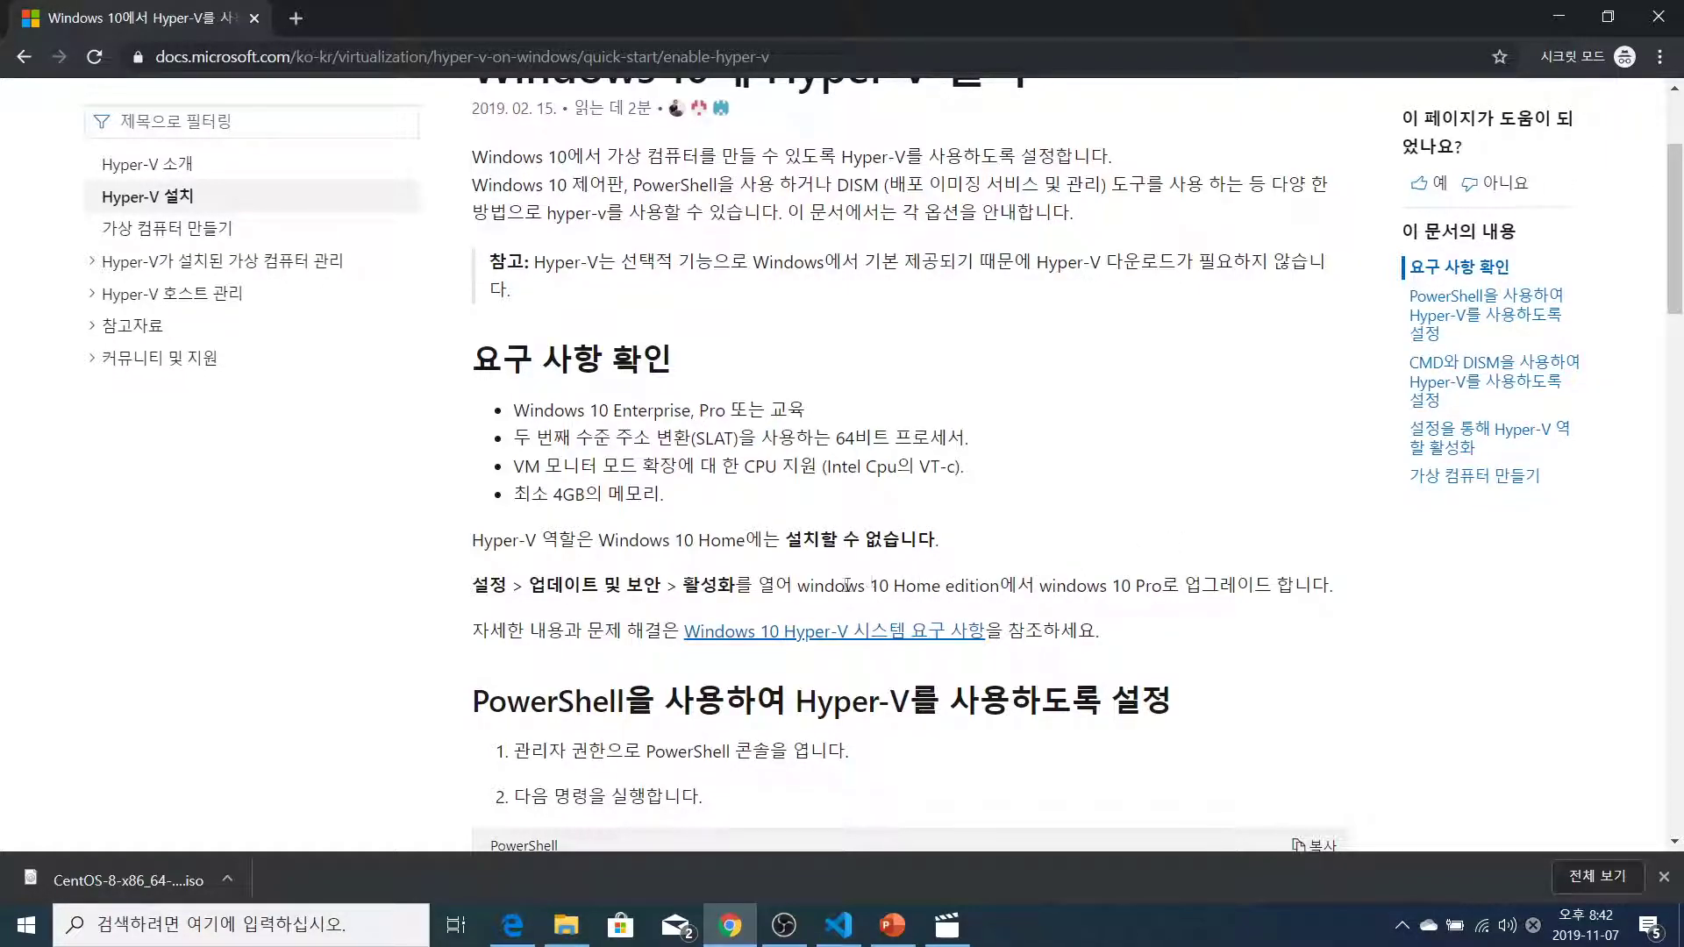
{"action": "left_click_drag", "start_coordinate": [794, 586], "coordinate": [1002, 589]}
{"action": "left_click", "coordinate": [1029, 571]}
{"action": "scroll", "coordinate": [1038, 544], "scroll_direction": "up", "scroll_amount": 3}
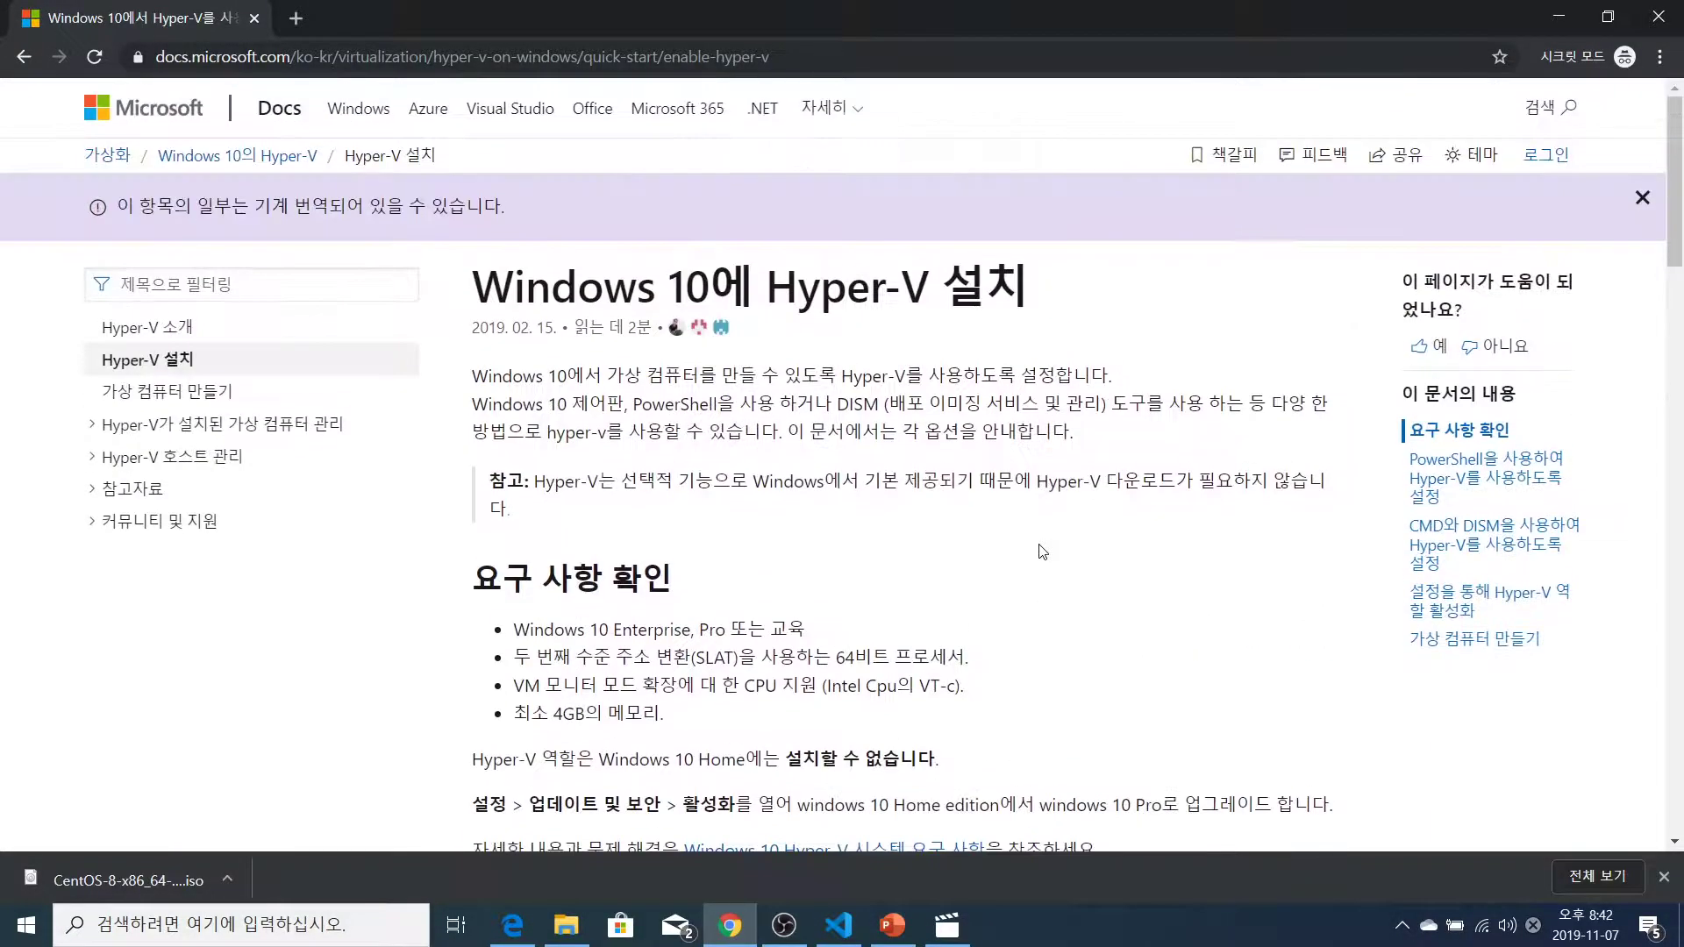
{"action": "scroll", "coordinate": [1090, 412], "scroll_direction": "down", "scroll_amount": 4}
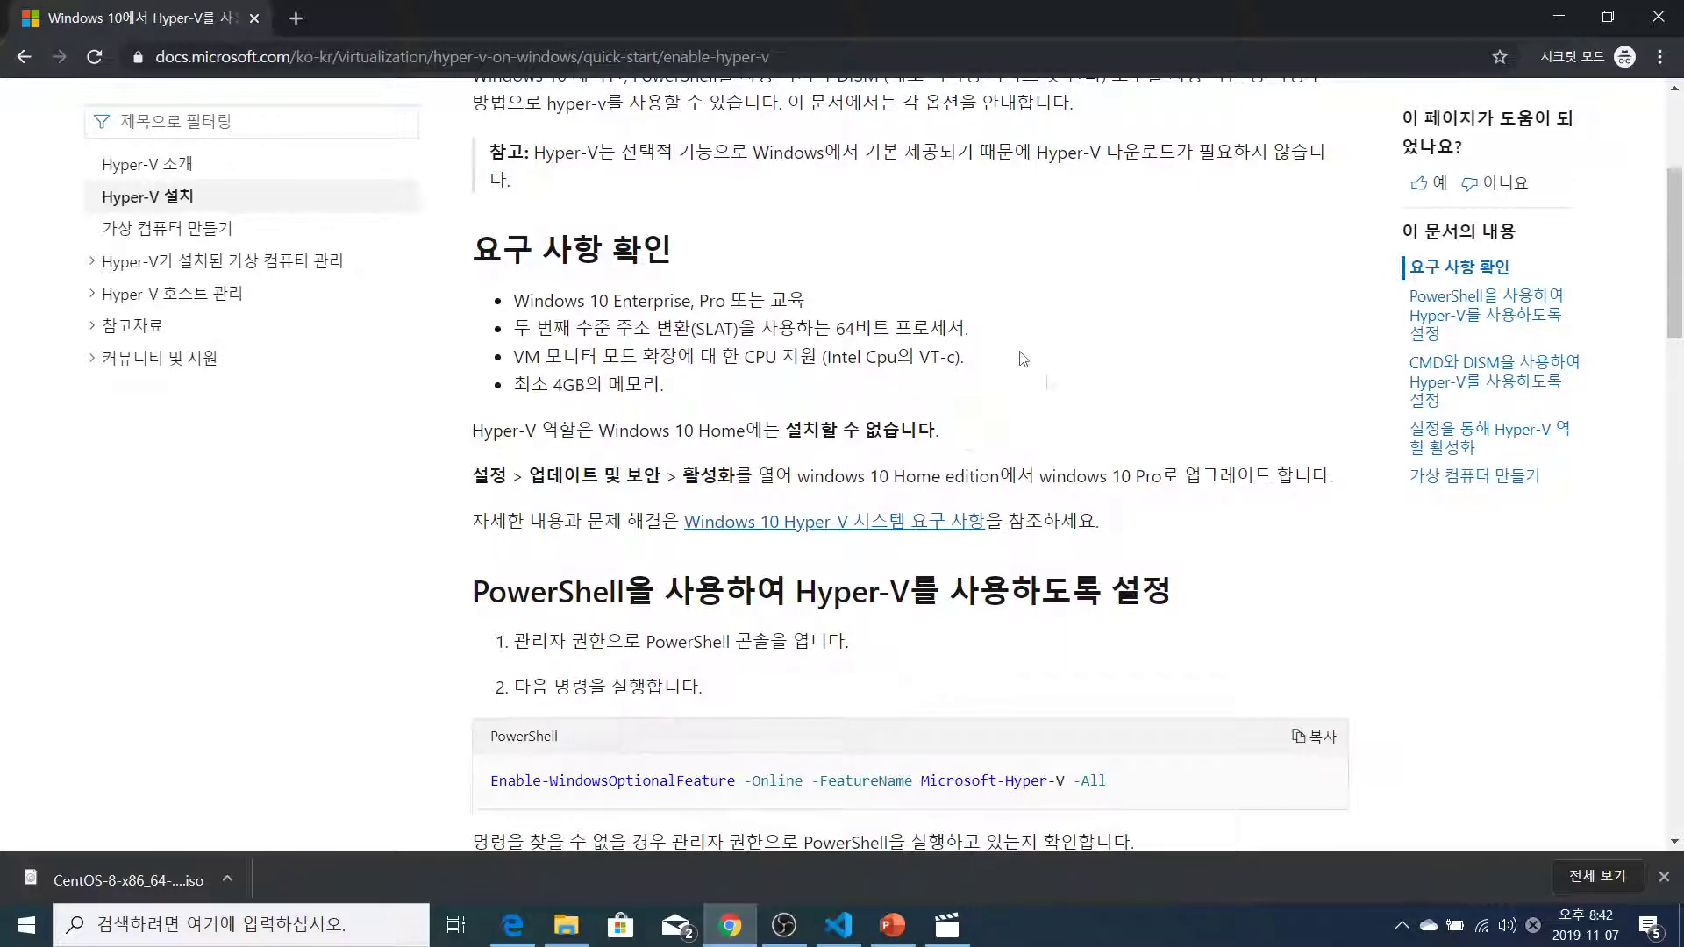
{"action": "scroll", "coordinate": [1167, 481], "scroll_direction": "down", "scroll_amount": 3}
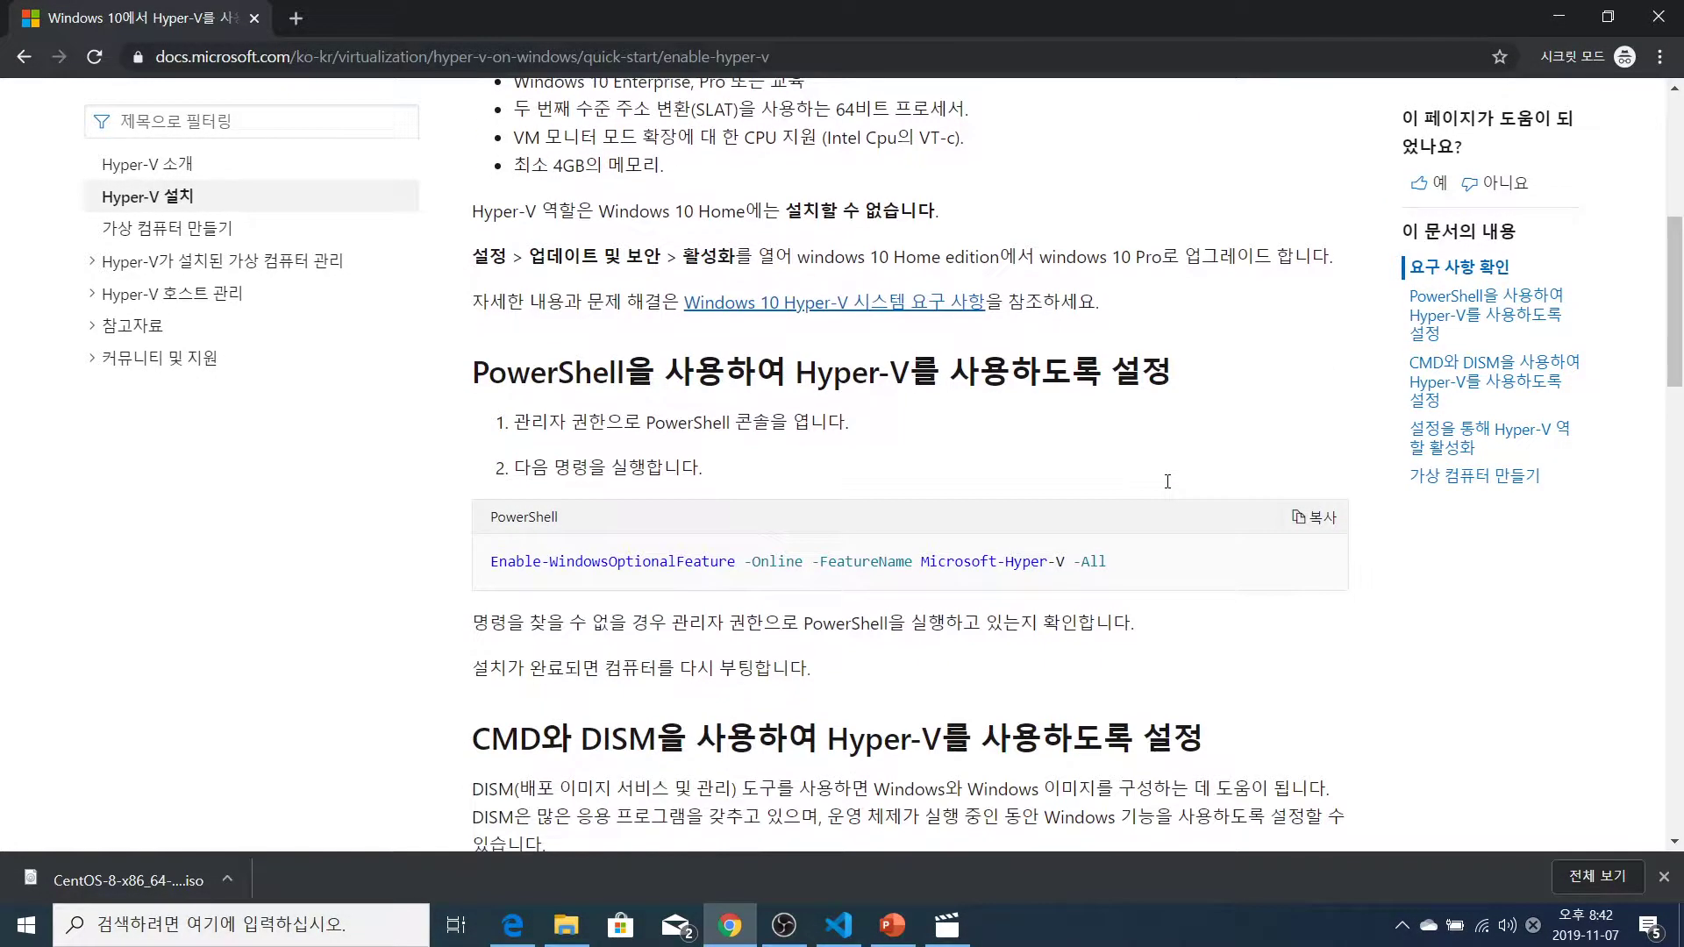
{"action": "scroll", "coordinate": [1167, 488], "scroll_direction": "up", "scroll_amount": 6}
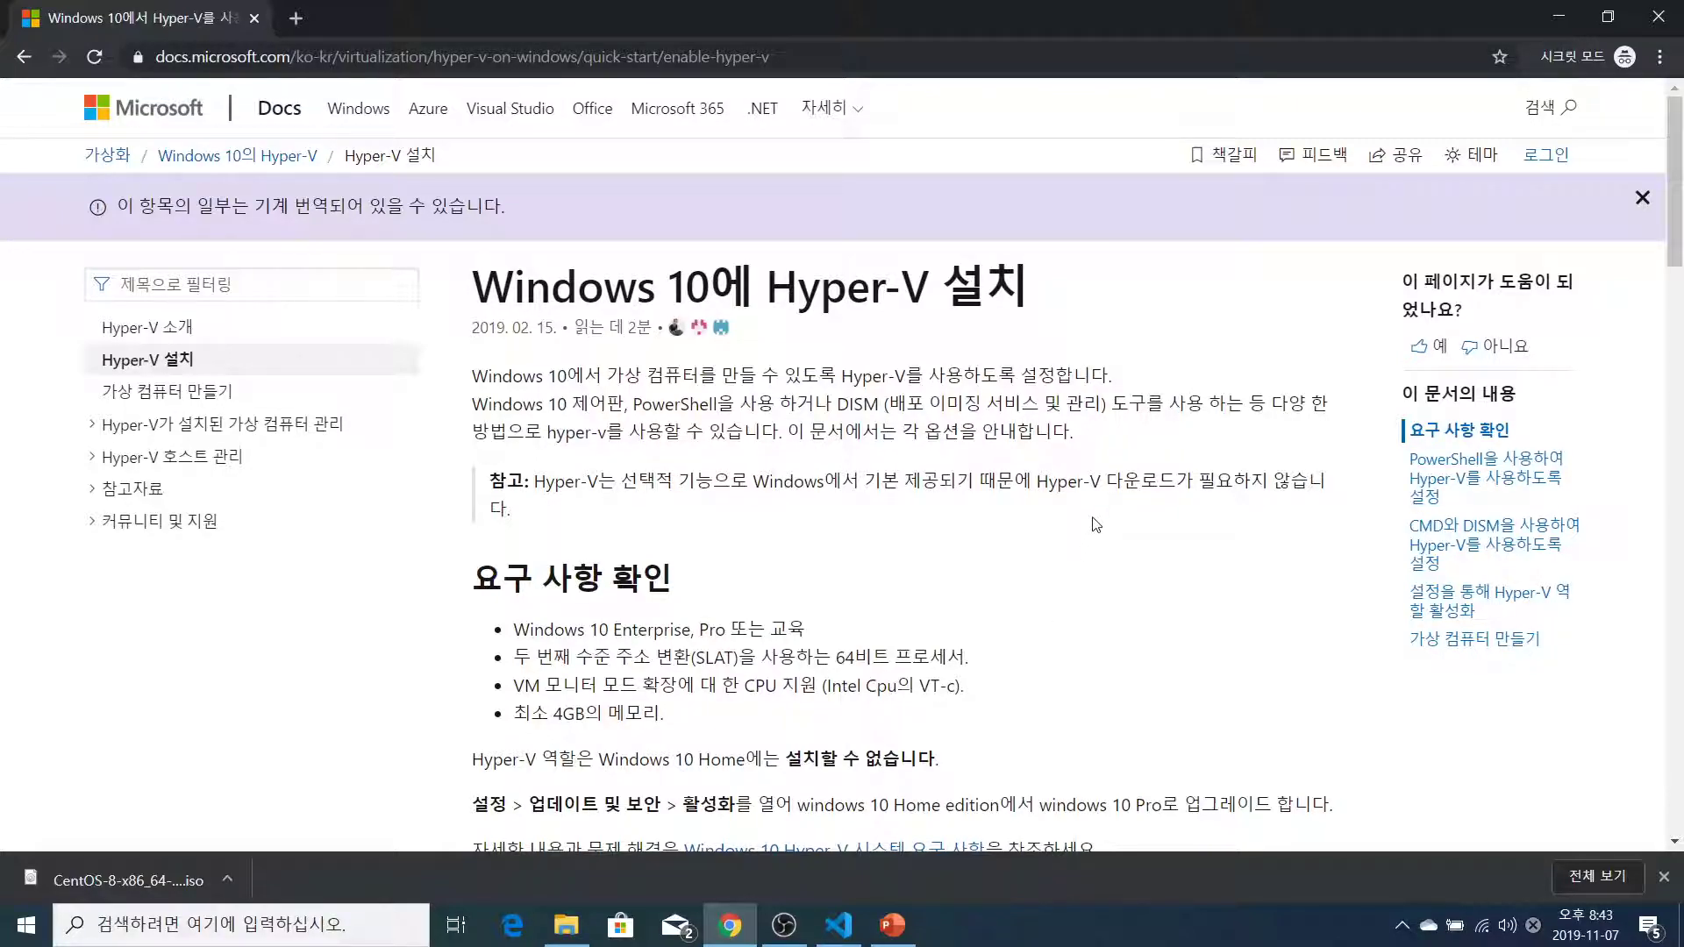
{"action": "scroll", "coordinate": [1090, 524], "scroll_direction": "down", "scroll_amount": 3}
{"action": "scroll", "coordinate": [926, 456], "scroll_direction": "down", "scroll_amount": 3}
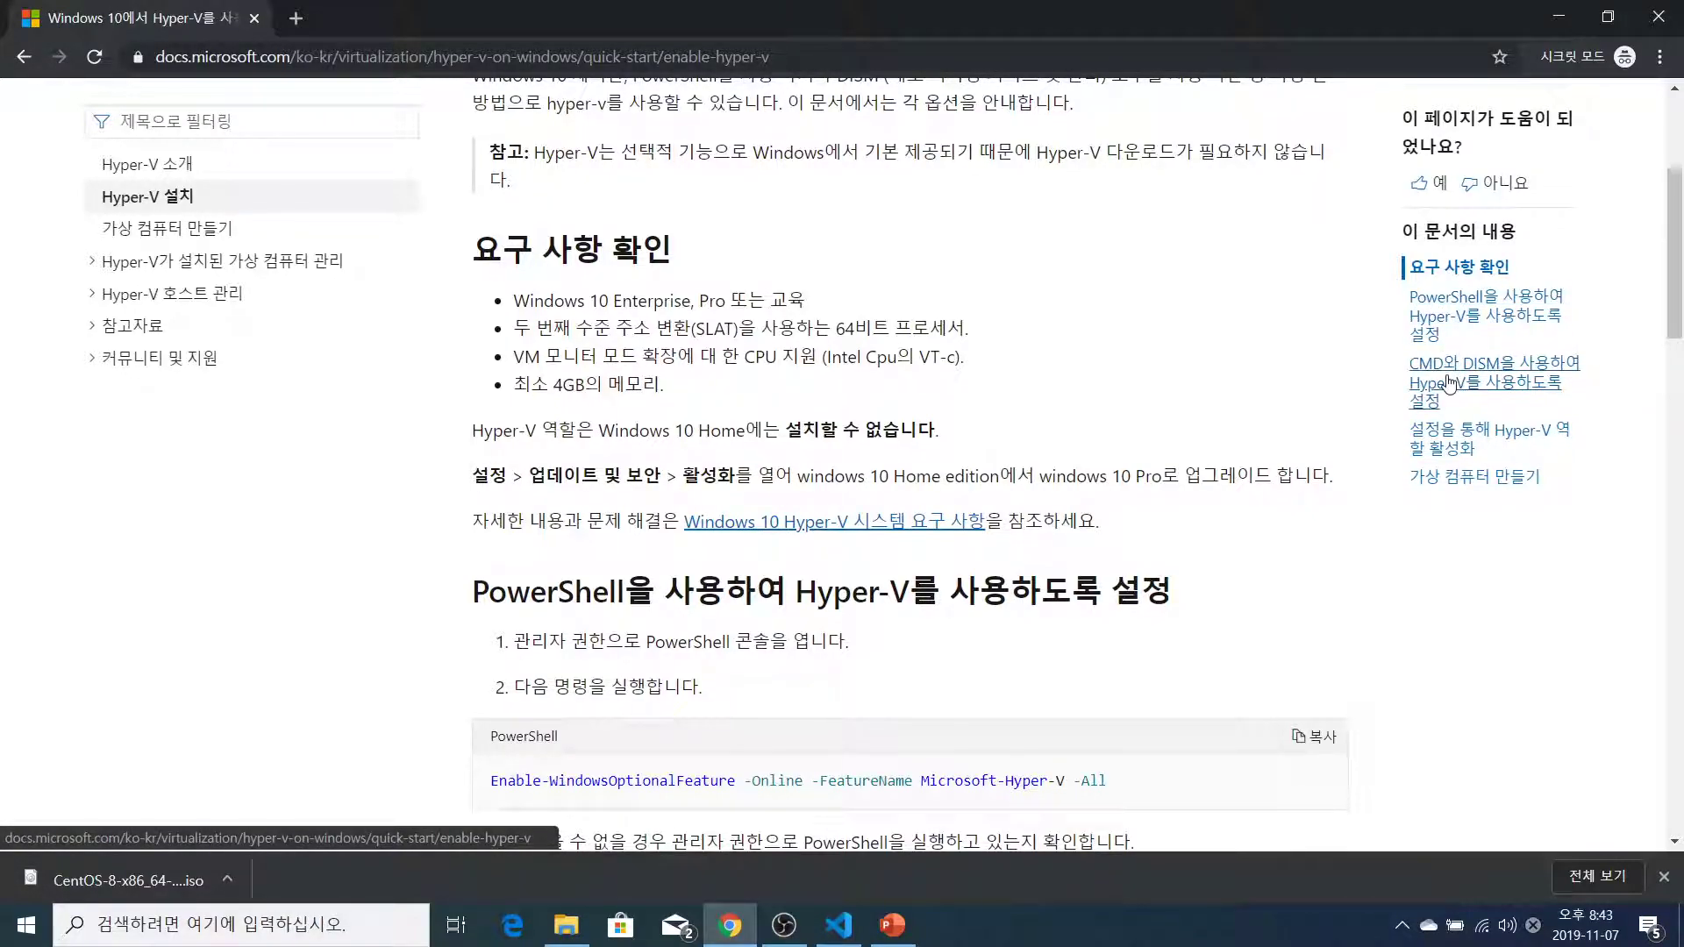
Jump to the guide's 'Enable Hyper-V through Settings' section, then open Apps & features from the Start quick-link menu
{"action": "left_click", "coordinate": [1454, 443]}
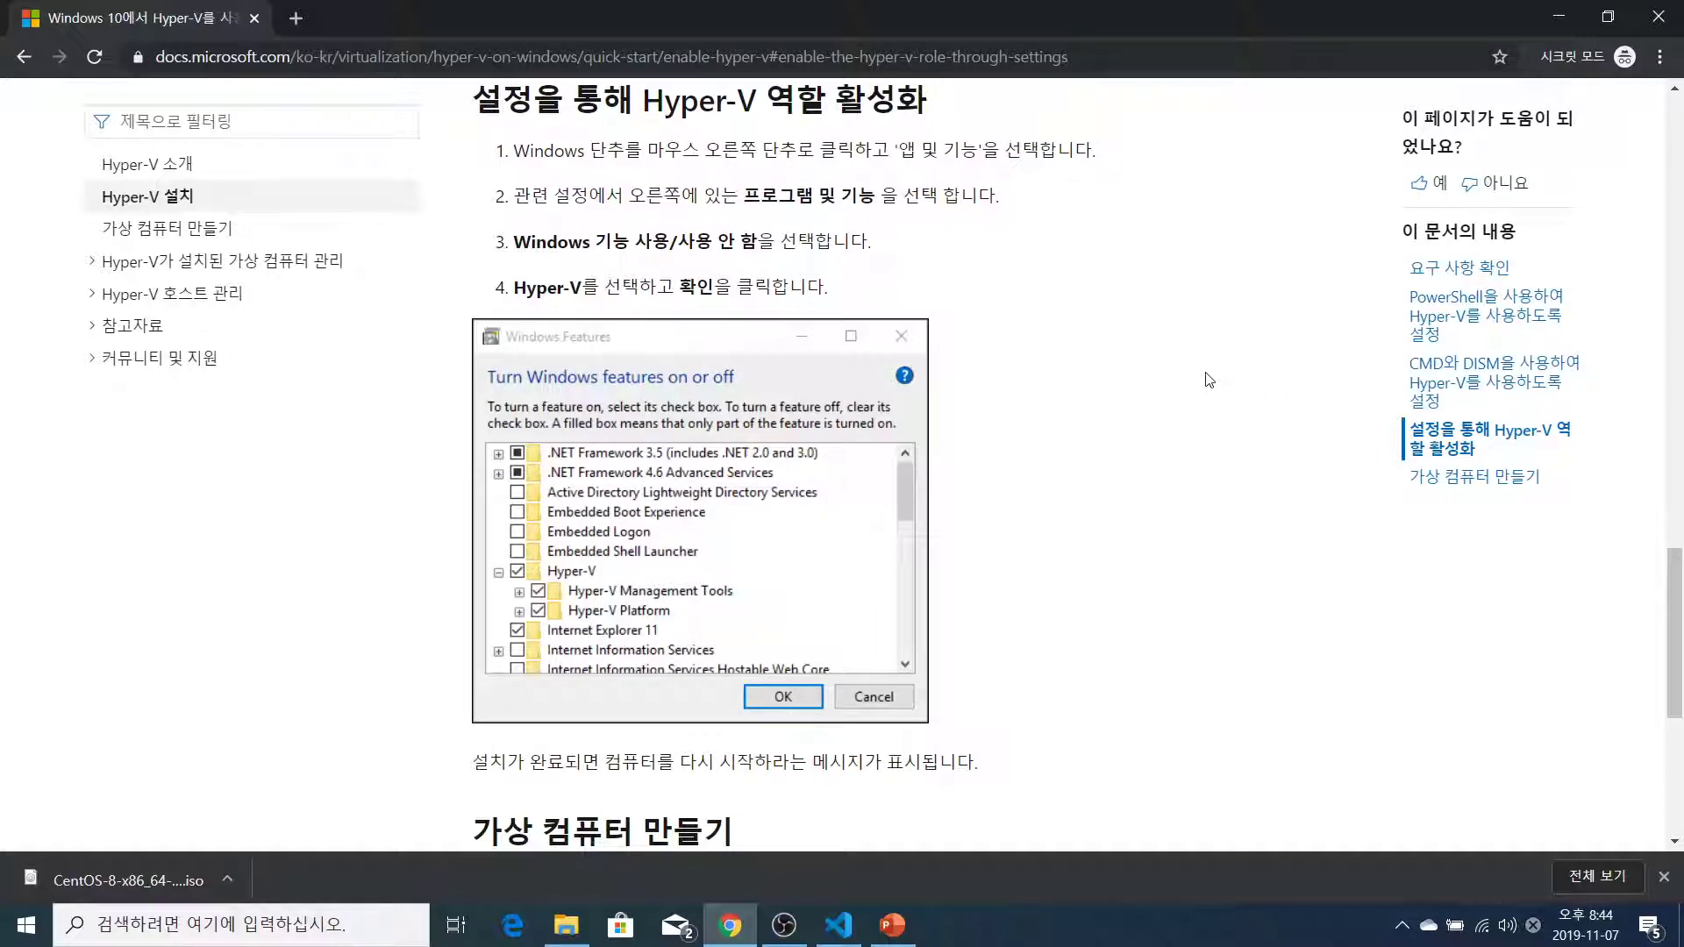
{"action": "right_click", "coordinate": [27, 935]}
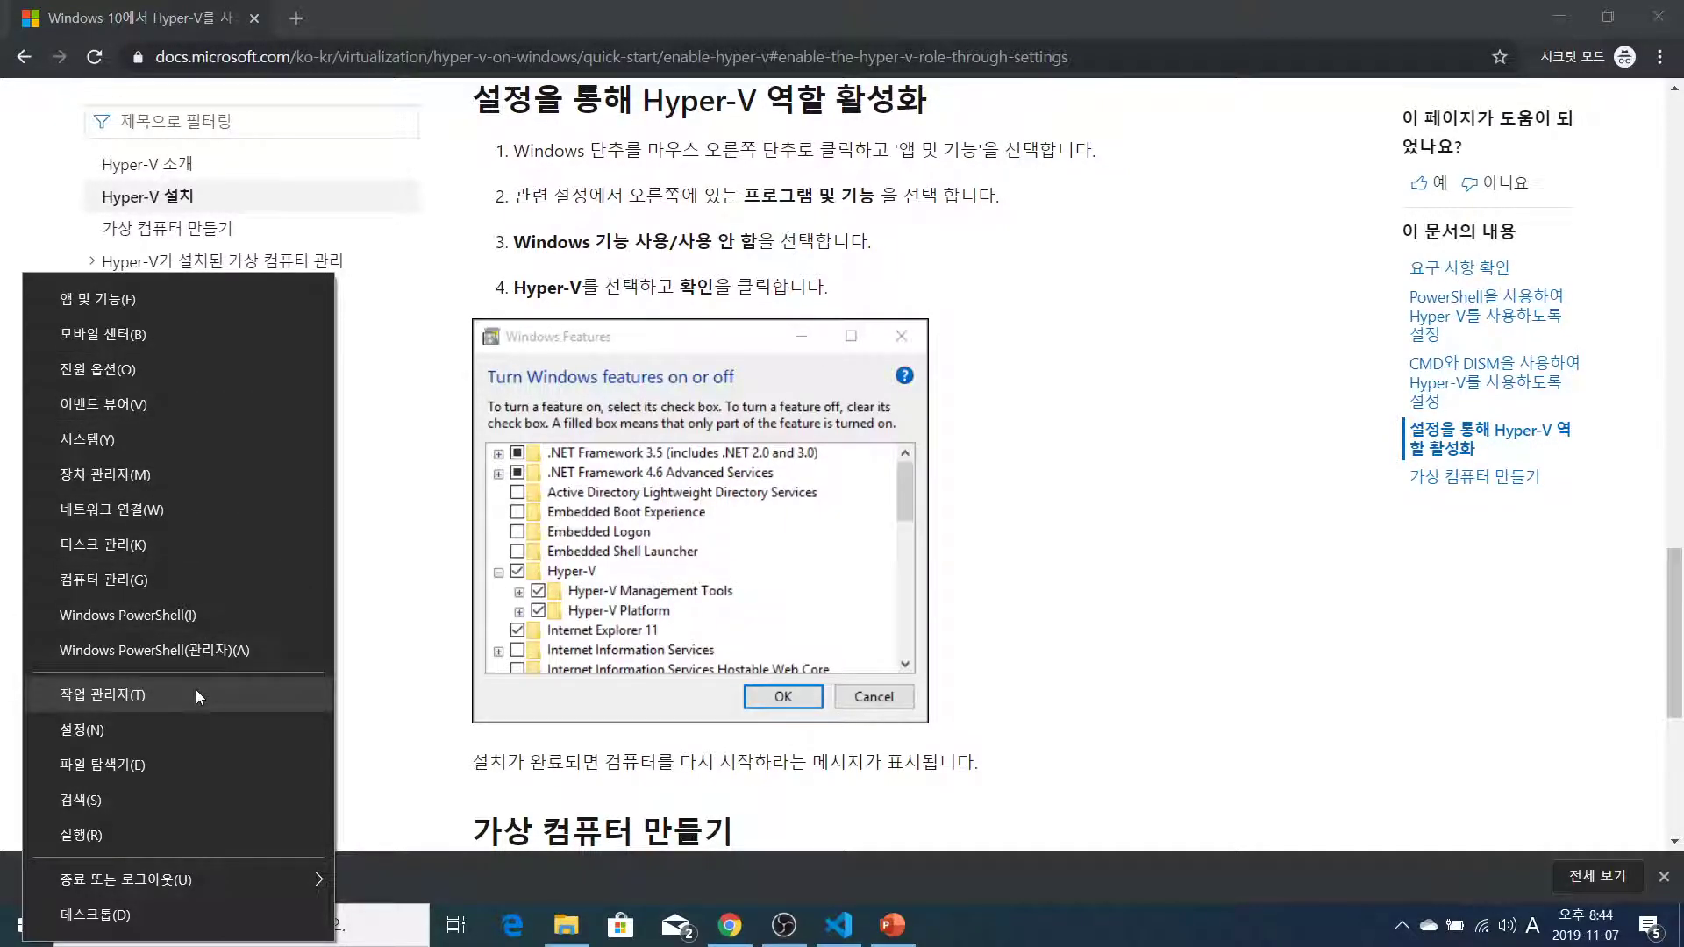
{"action": "left_click", "coordinate": [216, 297]}
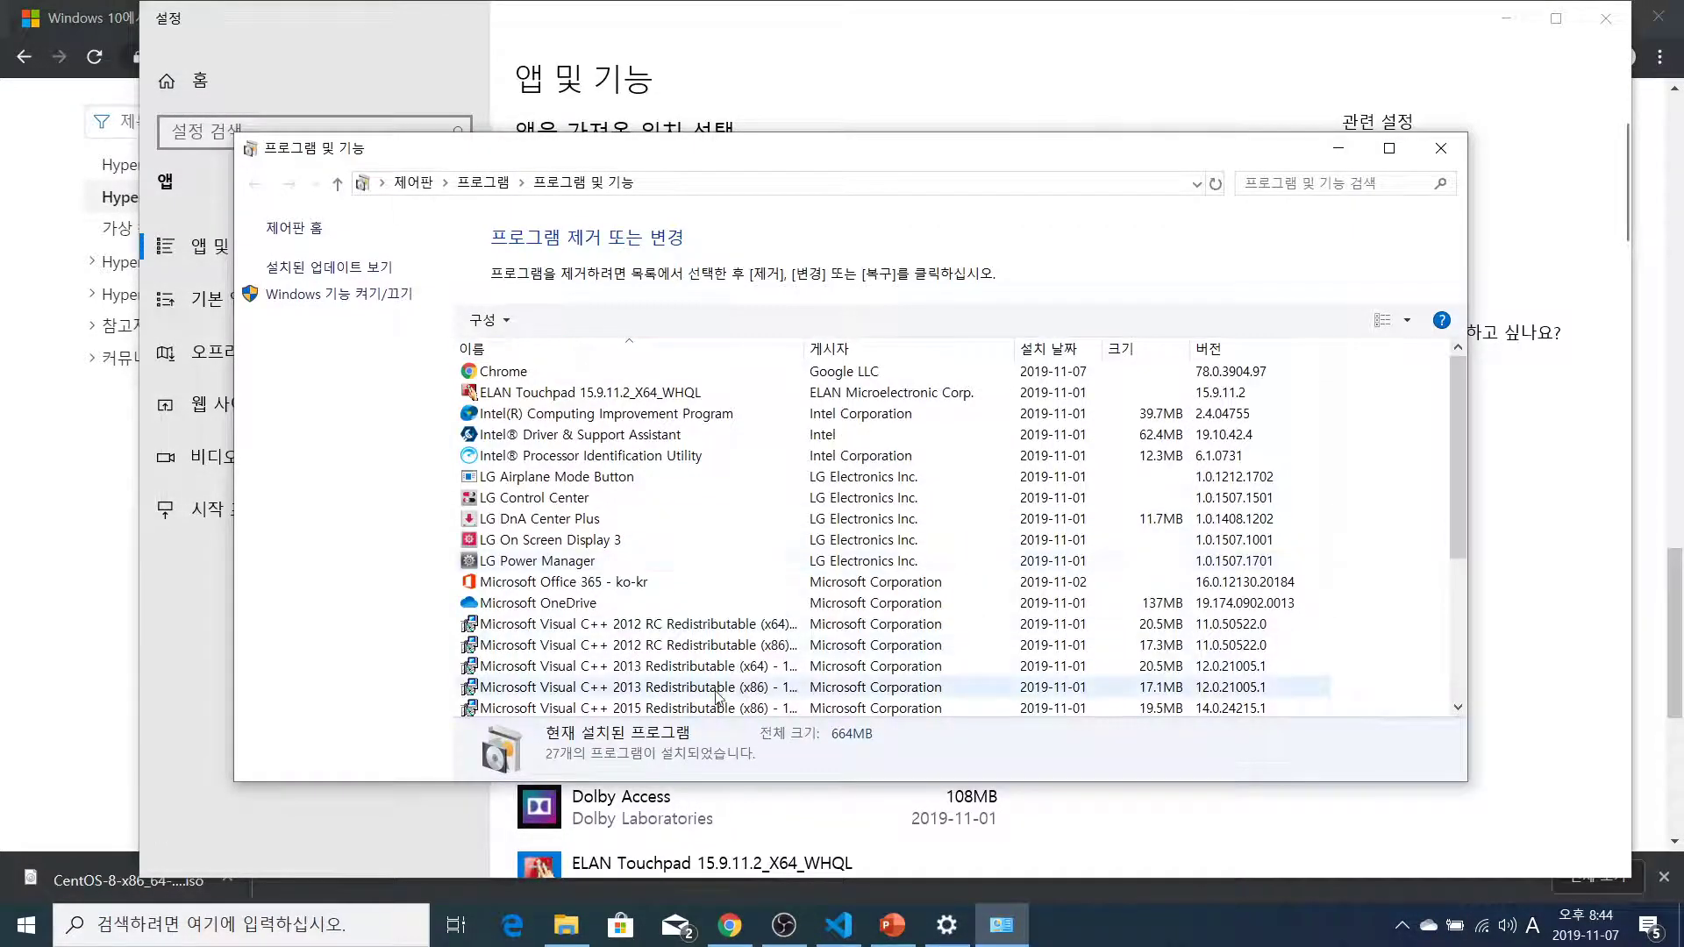
Turn on Hyper-V with all its sub-features in Windows Features and apply the change
{"action": "left_click", "coordinate": [342, 295]}
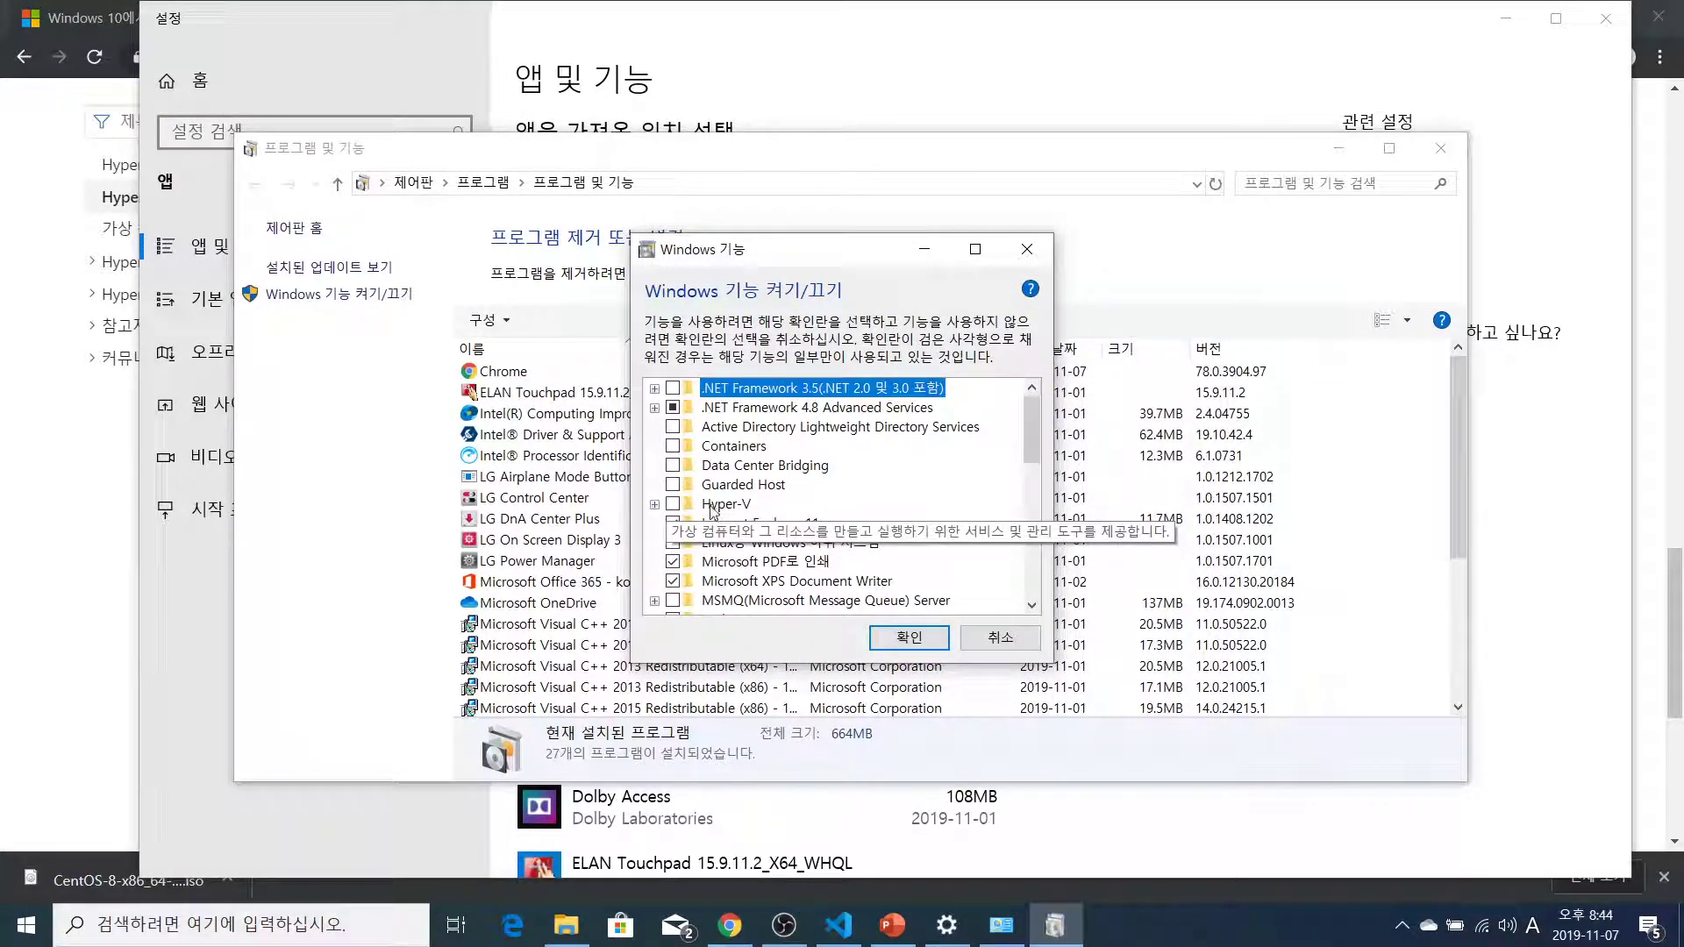
{"action": "left_click", "coordinate": [654, 504]}
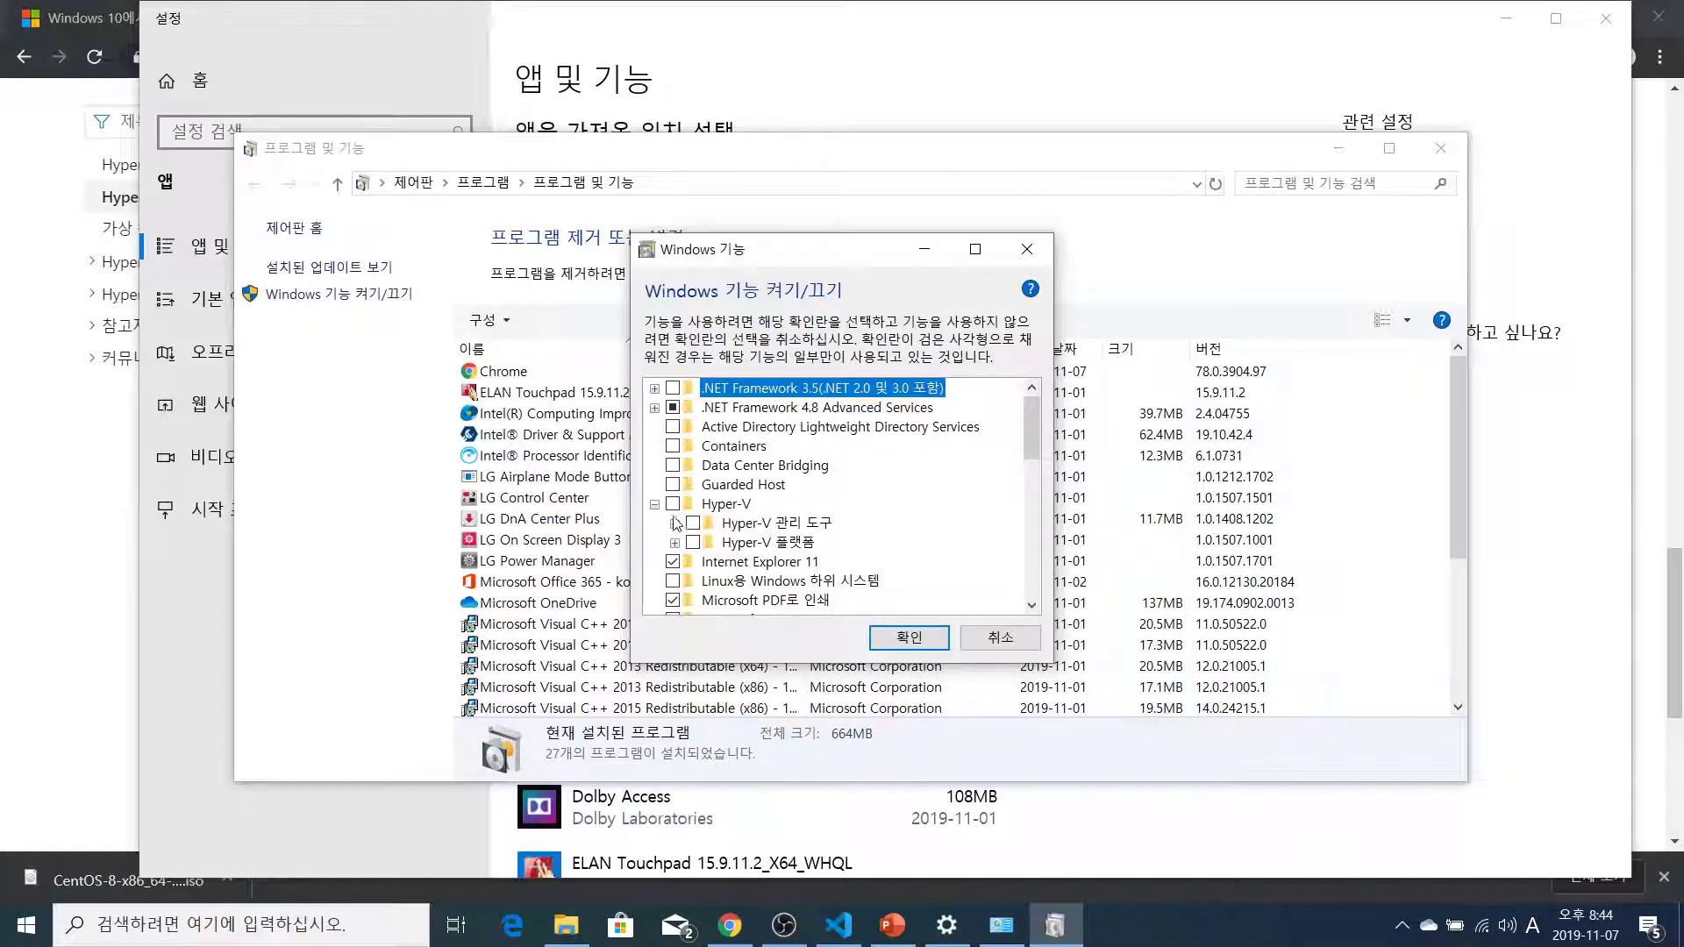
{"action": "left_click", "coordinate": [673, 506]}
{"action": "left_click", "coordinate": [900, 637]}
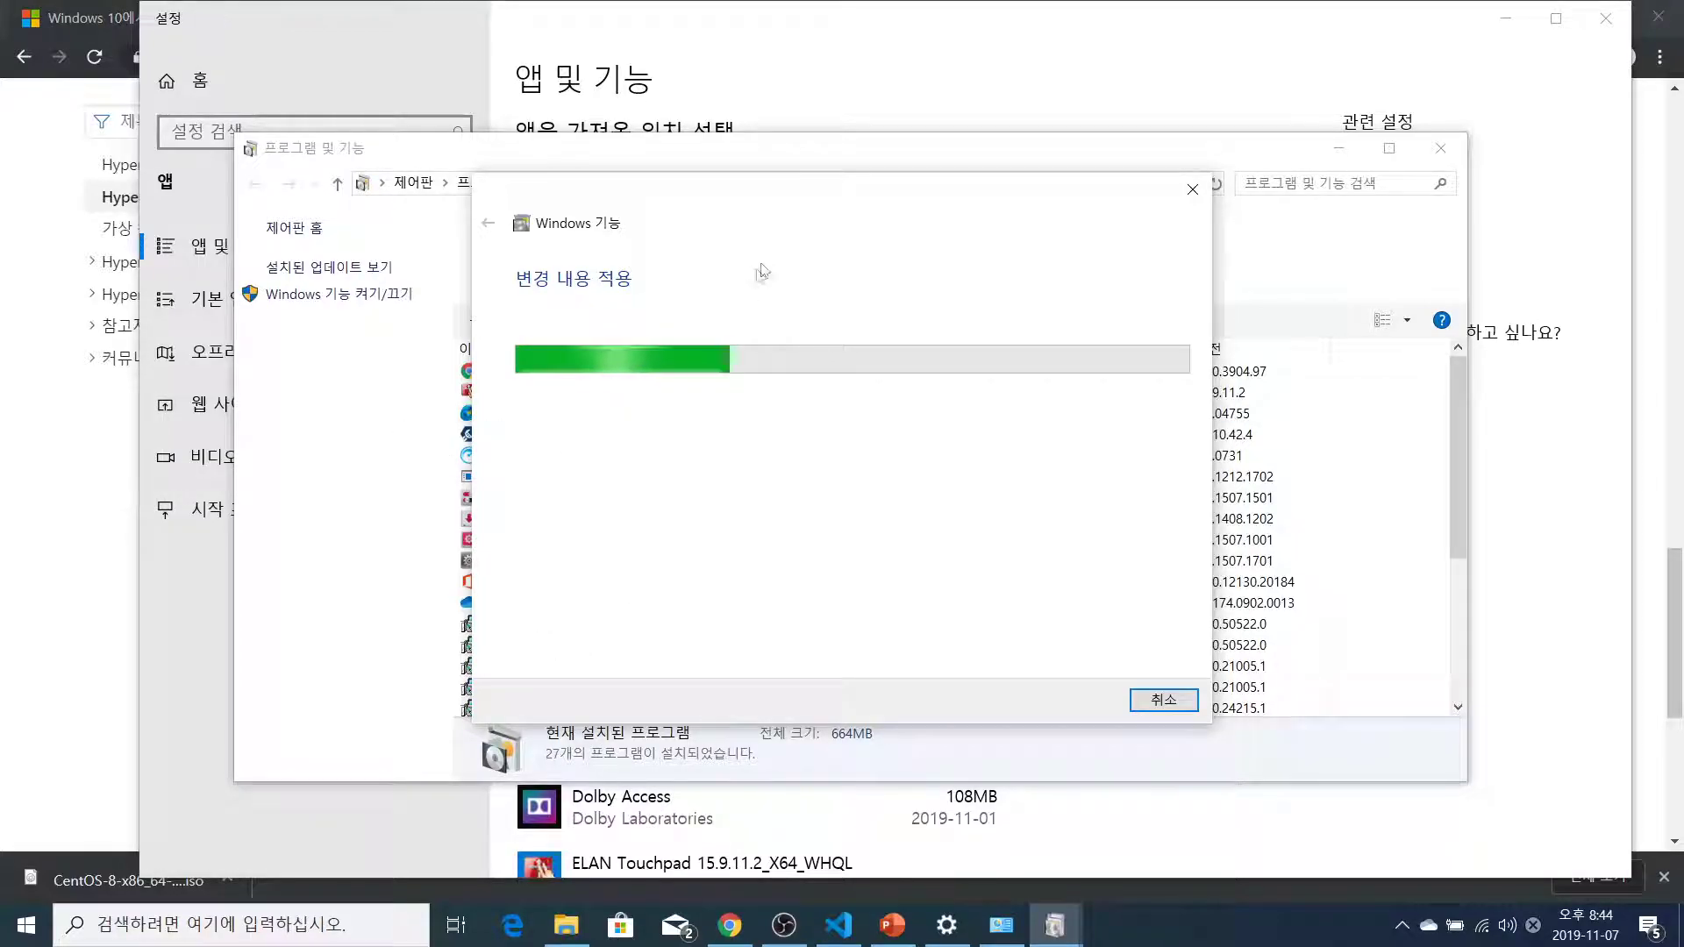
{"action": "left_click_drag", "start_coordinate": [778, 193], "coordinate": [1142, 192]}
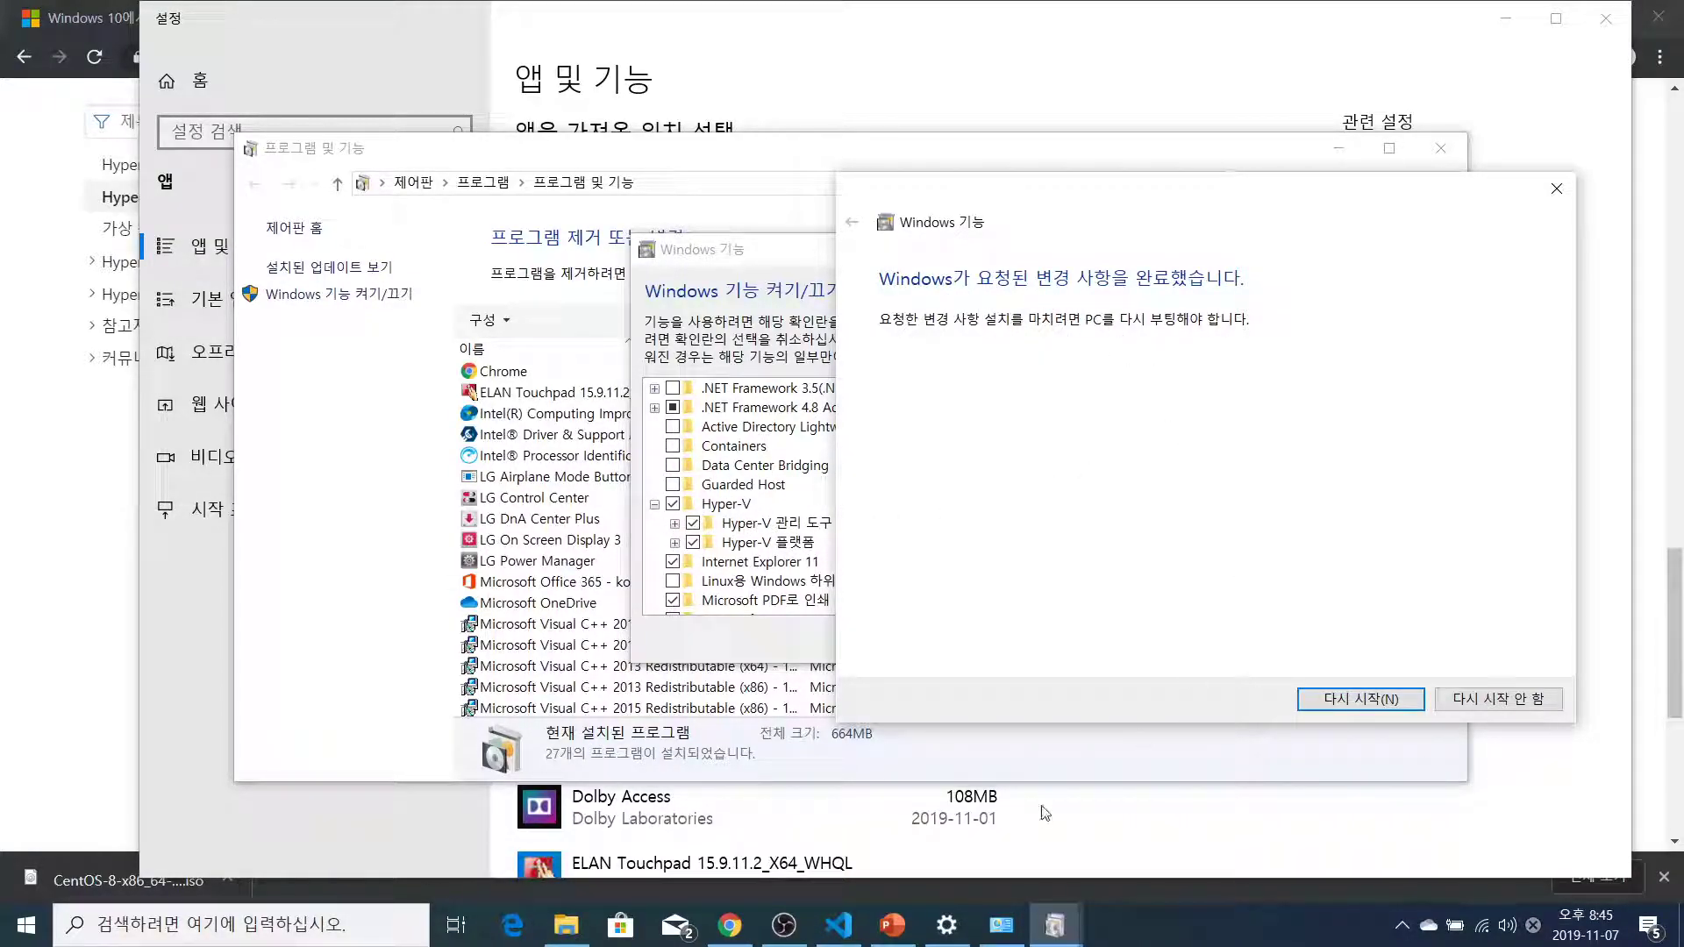
{"action": "mouse_move", "coordinate": [788, 928]}
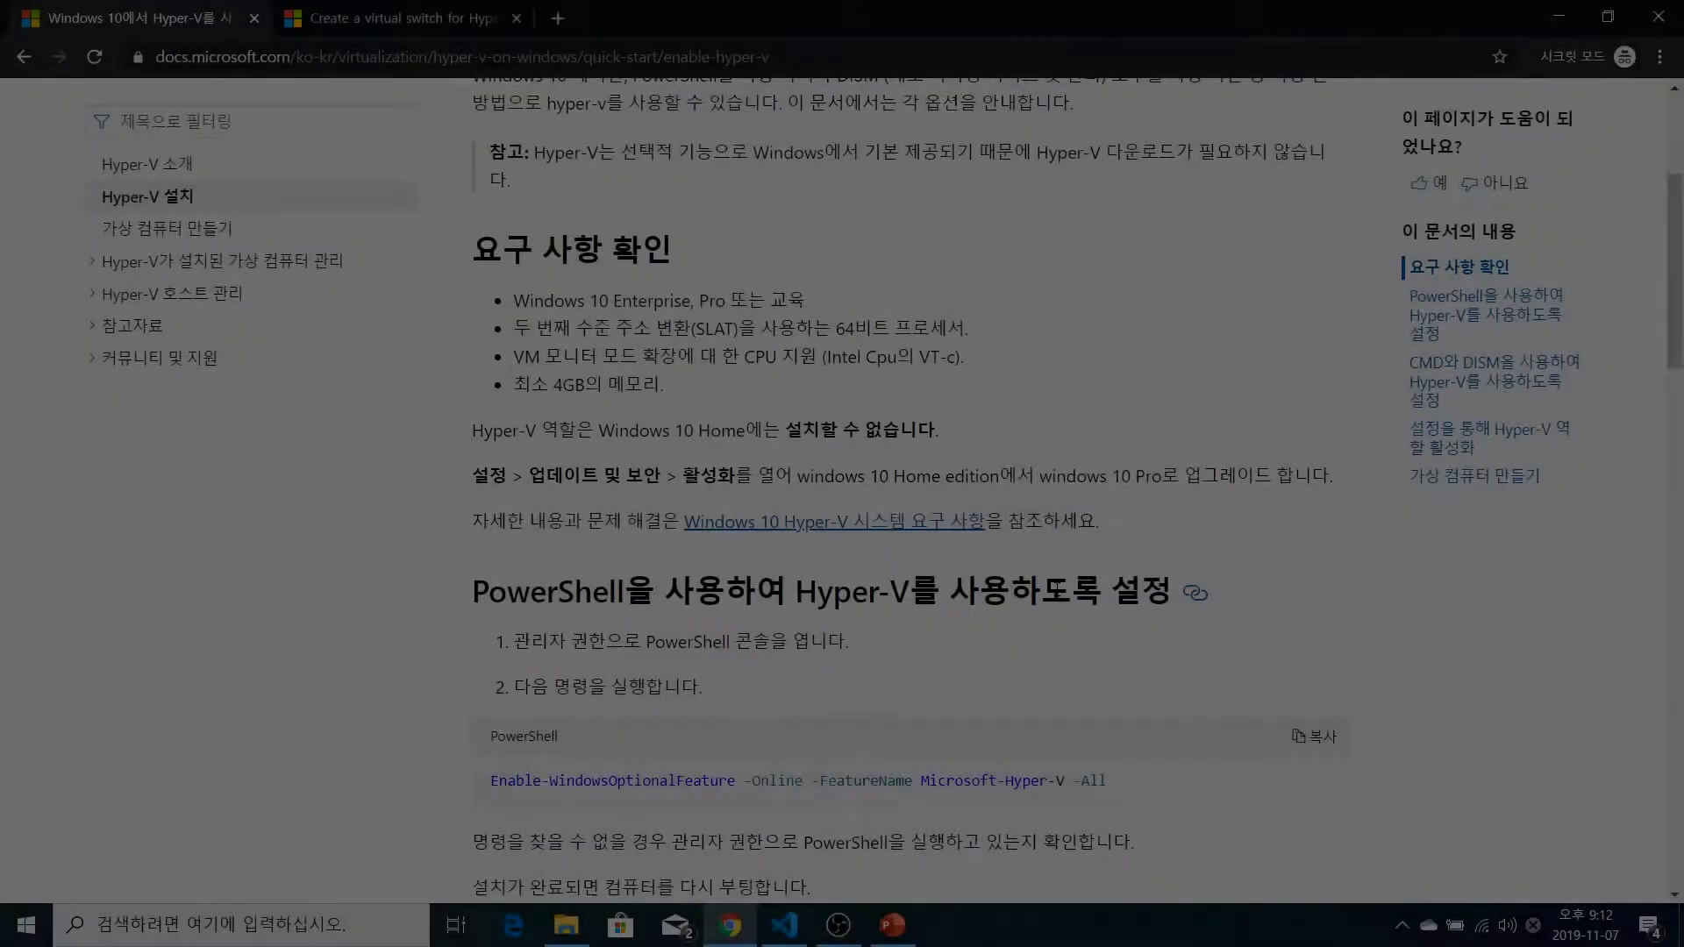
Highlight the word Hyper-V in the Docs page title, then clear the selection
{"action": "scroll", "coordinate": [1058, 596], "scroll_direction": "up", "scroll_amount": 4}
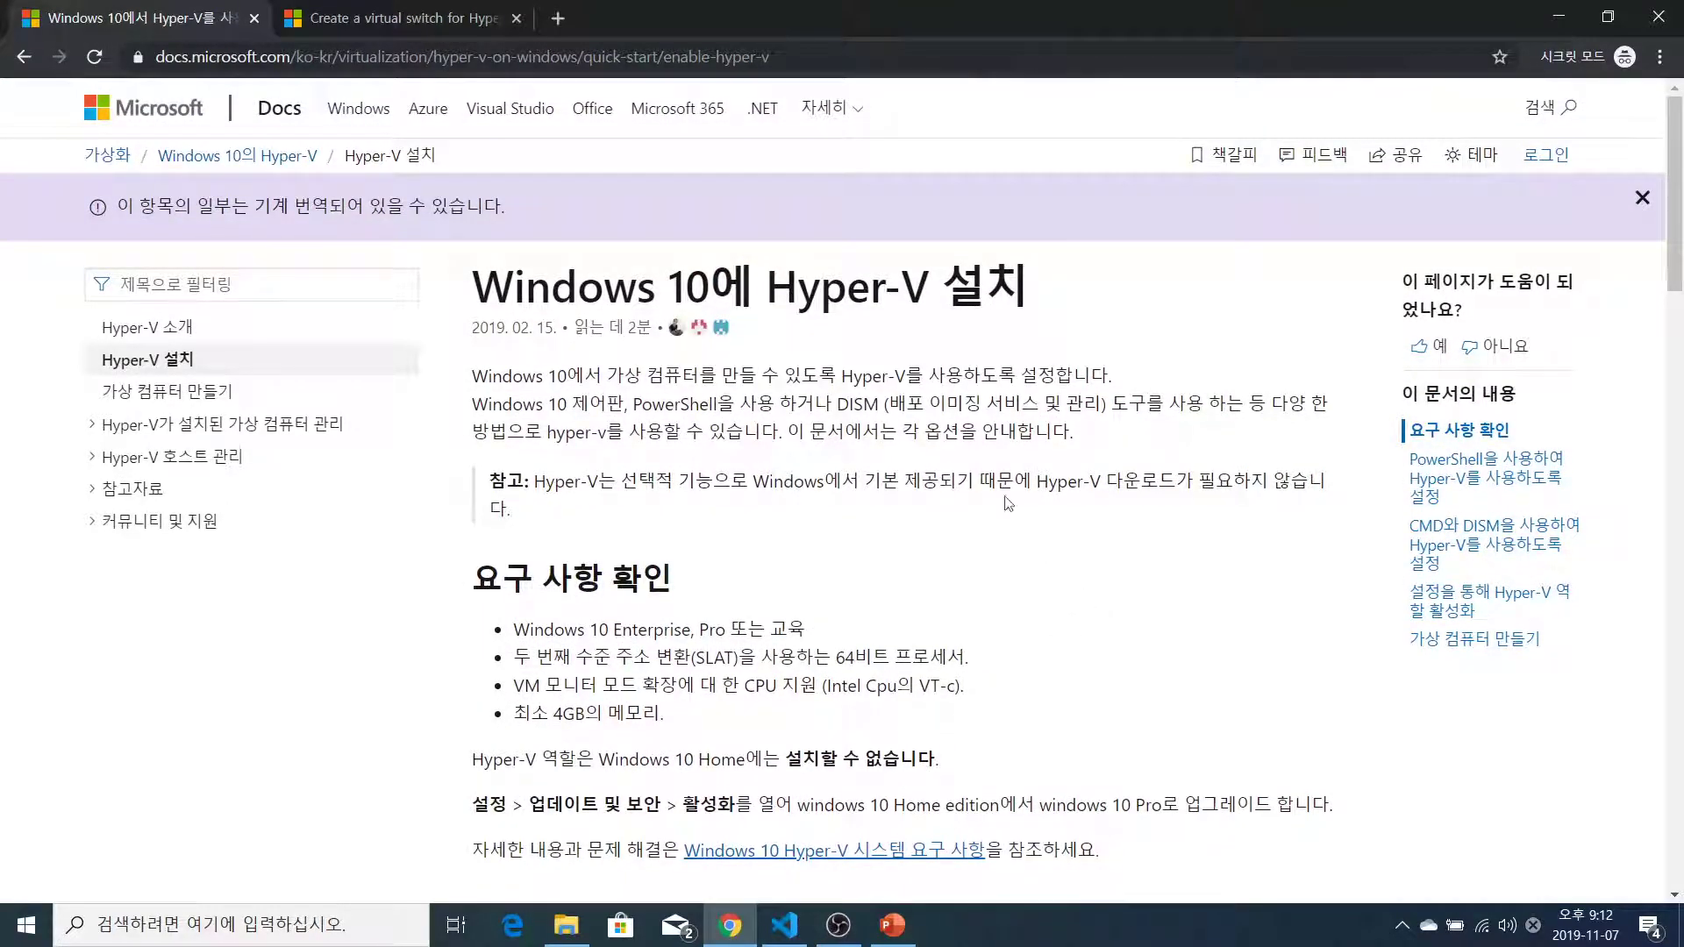
{"action": "left_click_drag", "start_coordinate": [769, 298], "coordinate": [941, 285]}
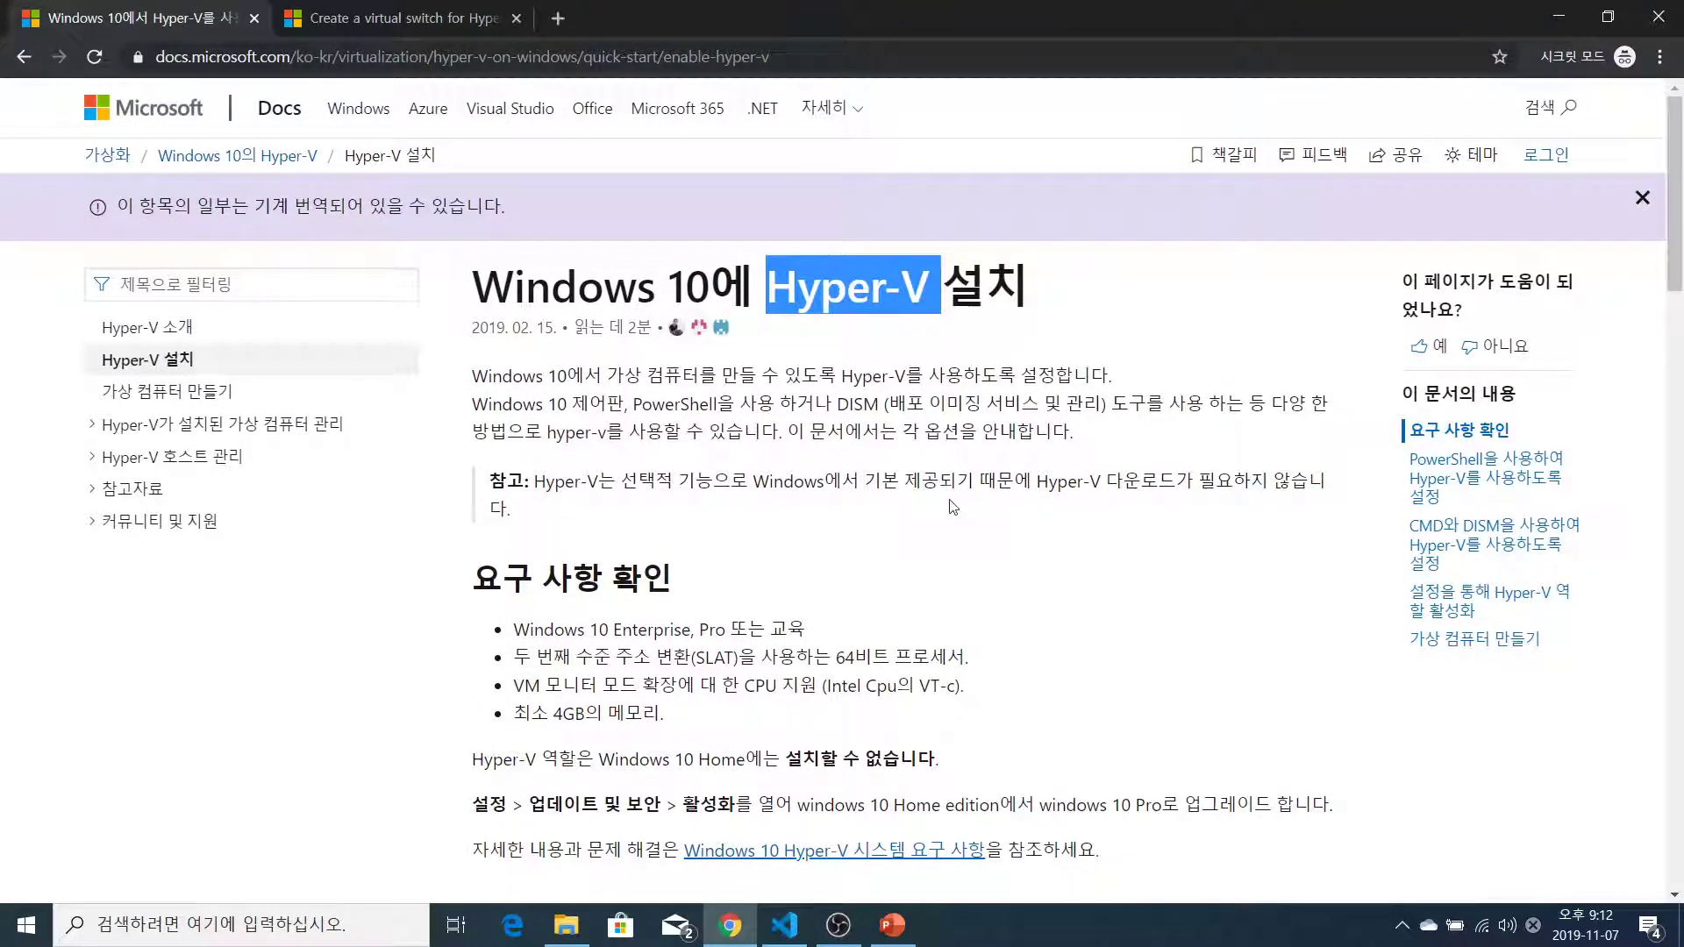
{"action": "scroll", "coordinate": [693, 579], "scroll_direction": "down", "scroll_amount": 3}
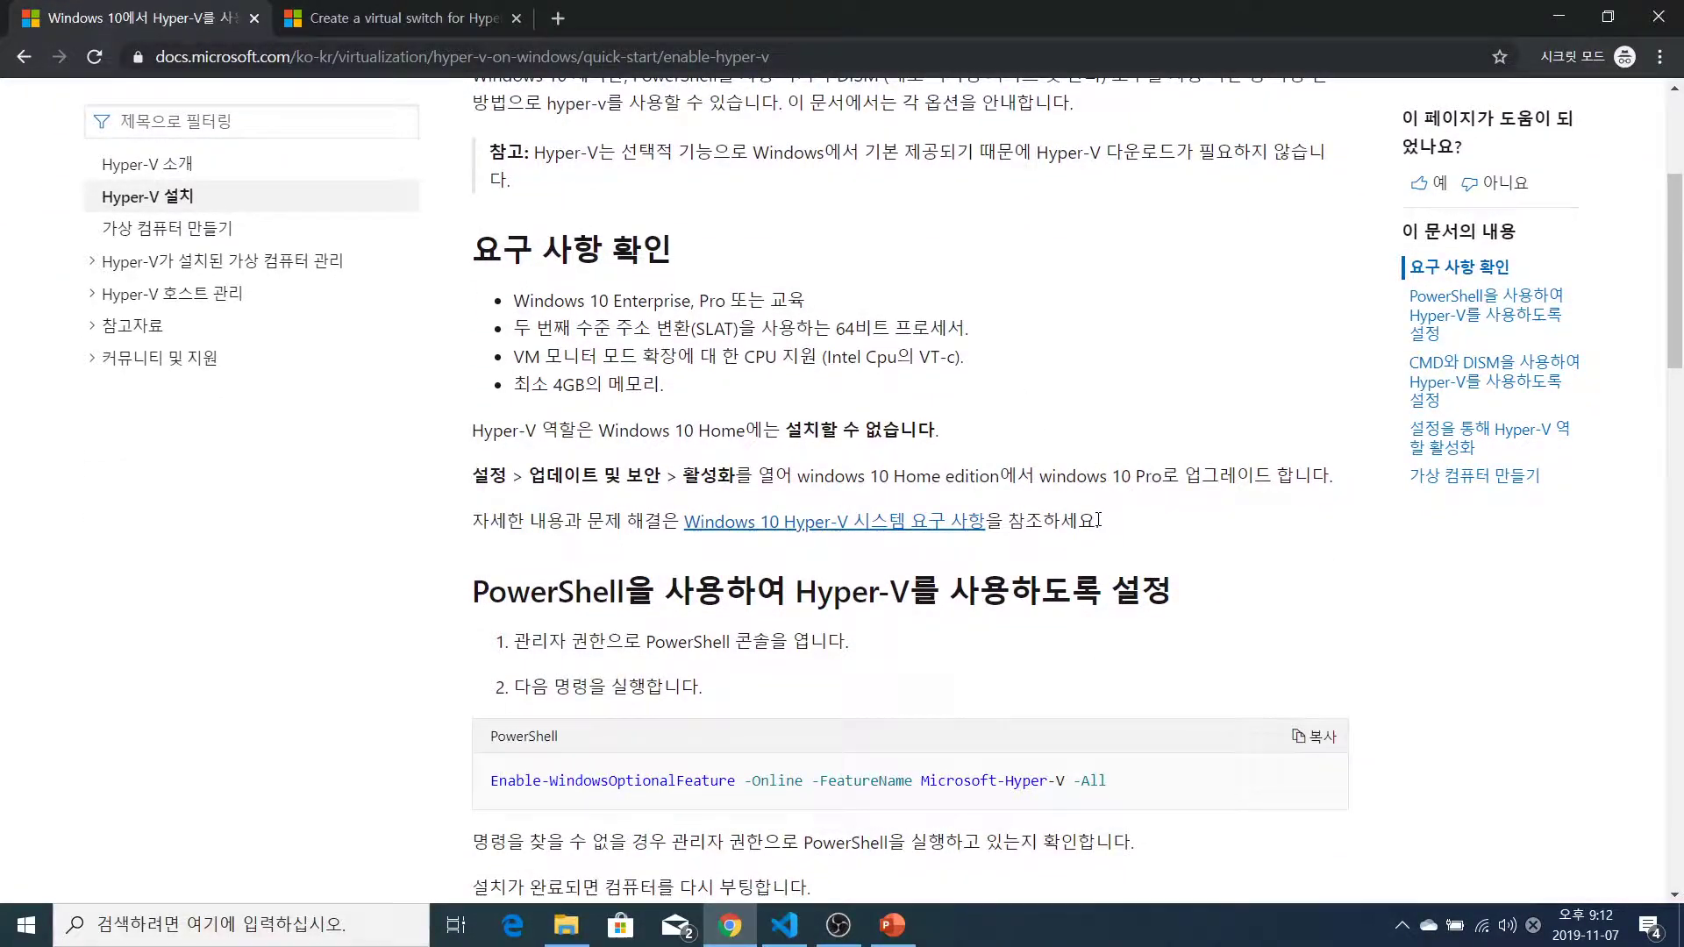
{"action": "scroll", "coordinate": [1098, 521], "scroll_direction": "up", "scroll_amount": 3}
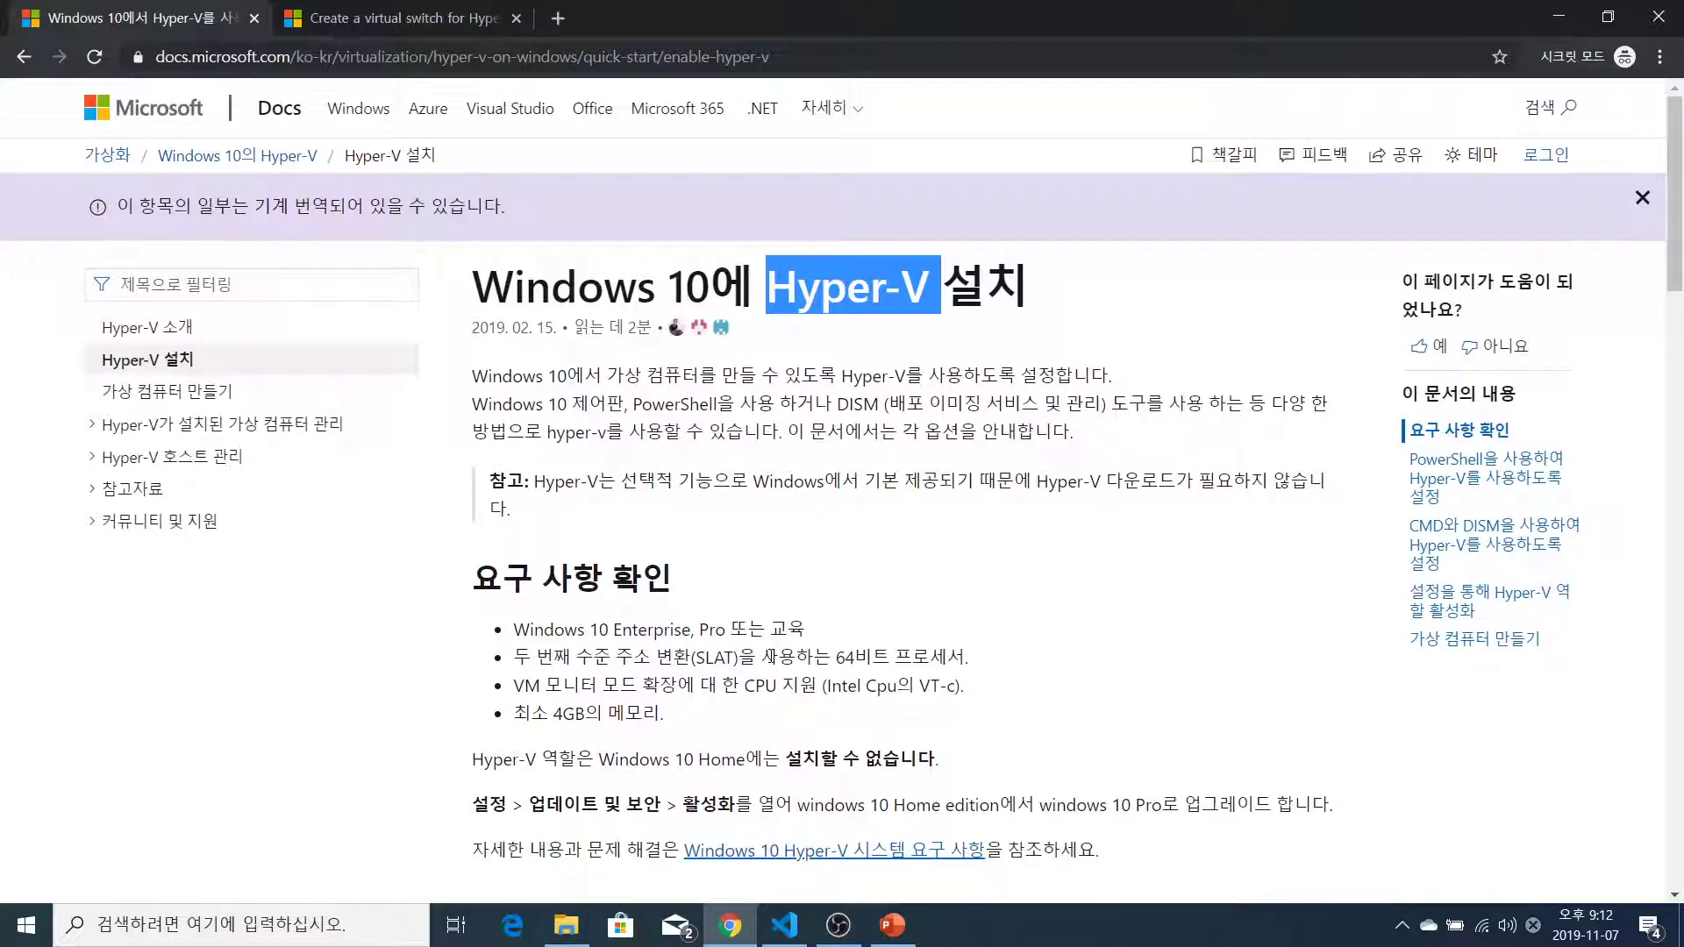
{"action": "left_click", "coordinate": [867, 439]}
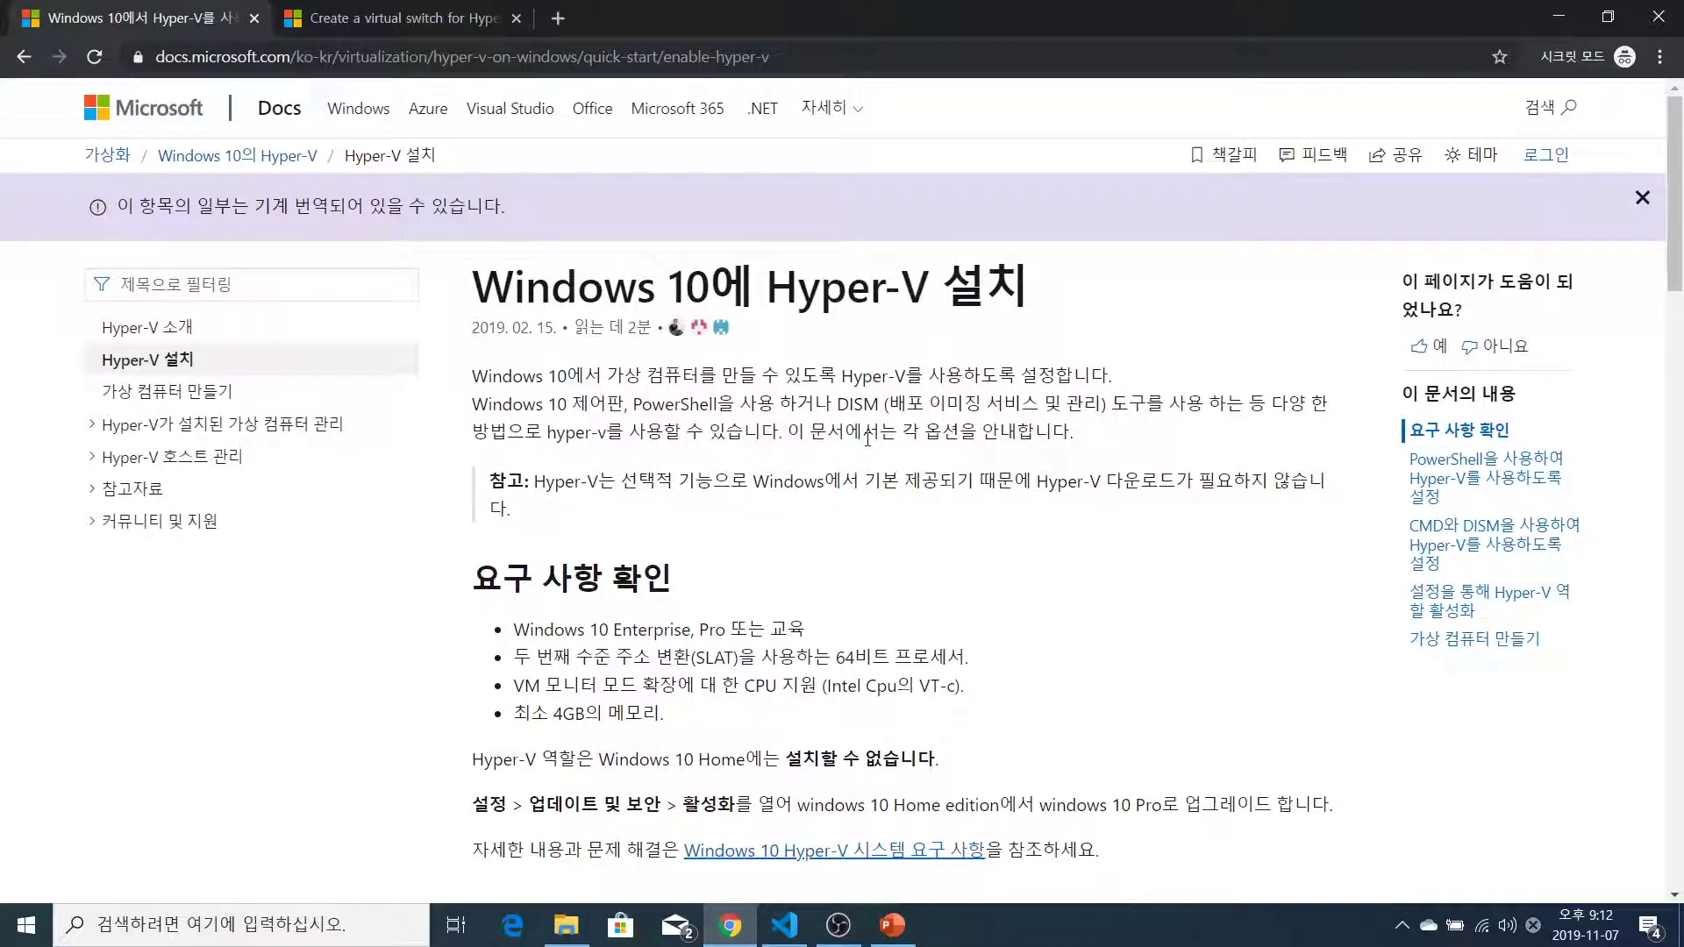
Launch Hyper-V Manager from the Windows administrative tools group in the Start menu
{"action": "left_click", "coordinate": [25, 925]}
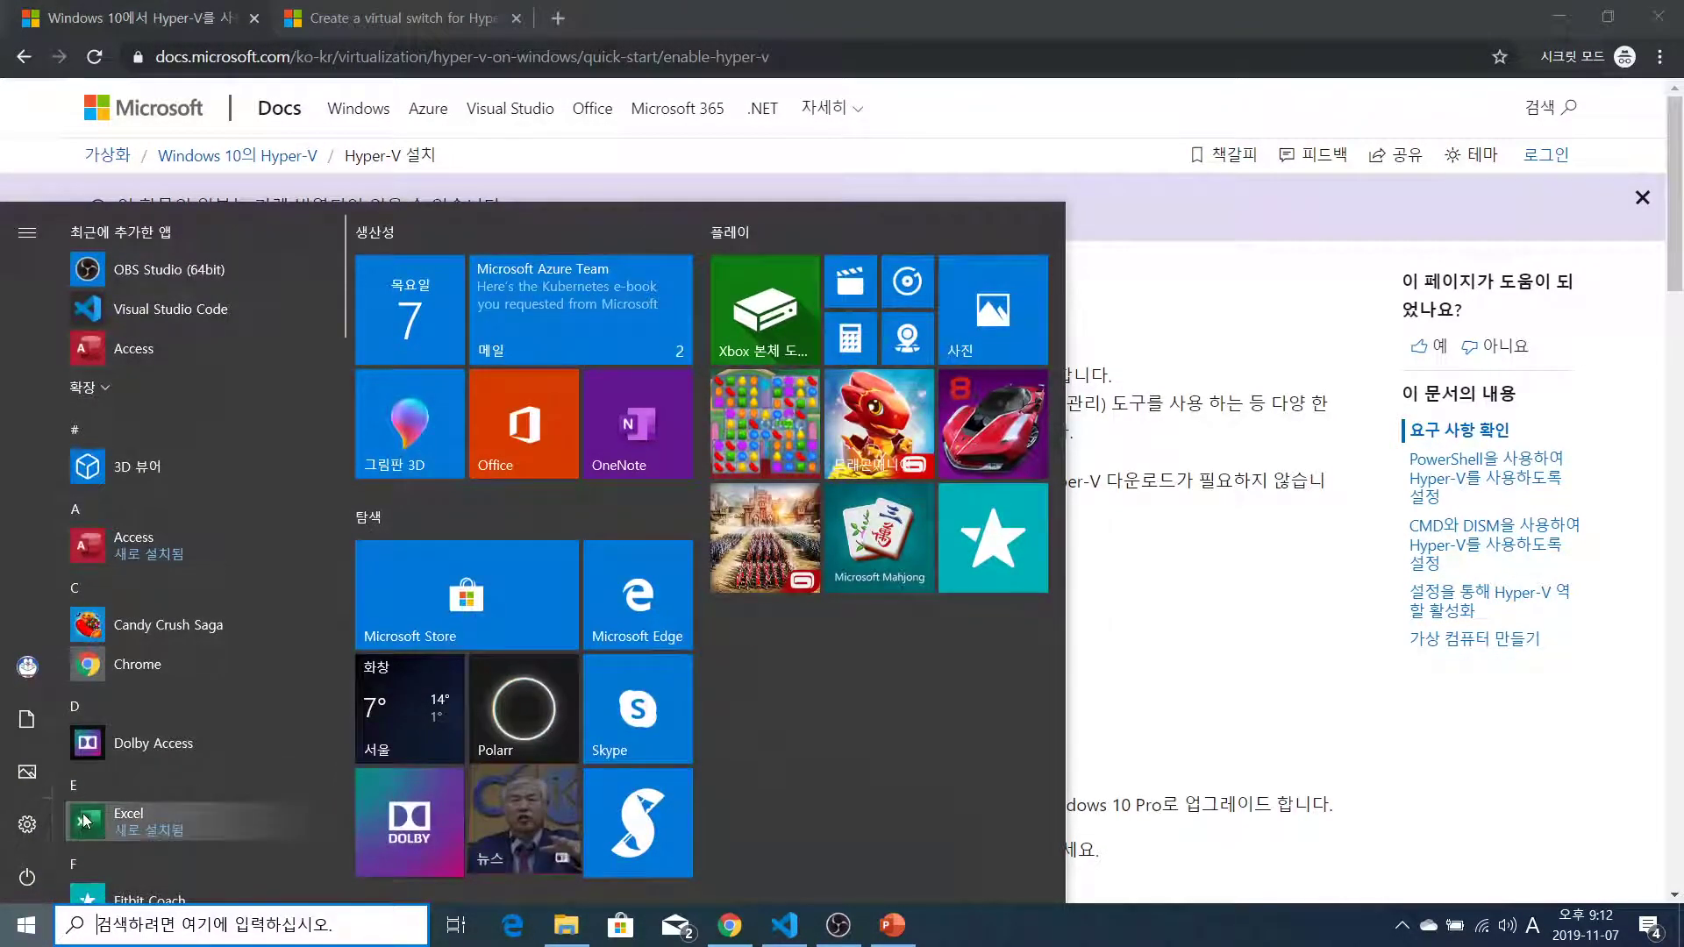
{"action": "scroll", "coordinate": [250, 702], "scroll_direction": "down", "scroll_amount": 6}
{"action": "scroll", "coordinate": [250, 703], "scroll_direction": "down", "scroll_amount": 10}
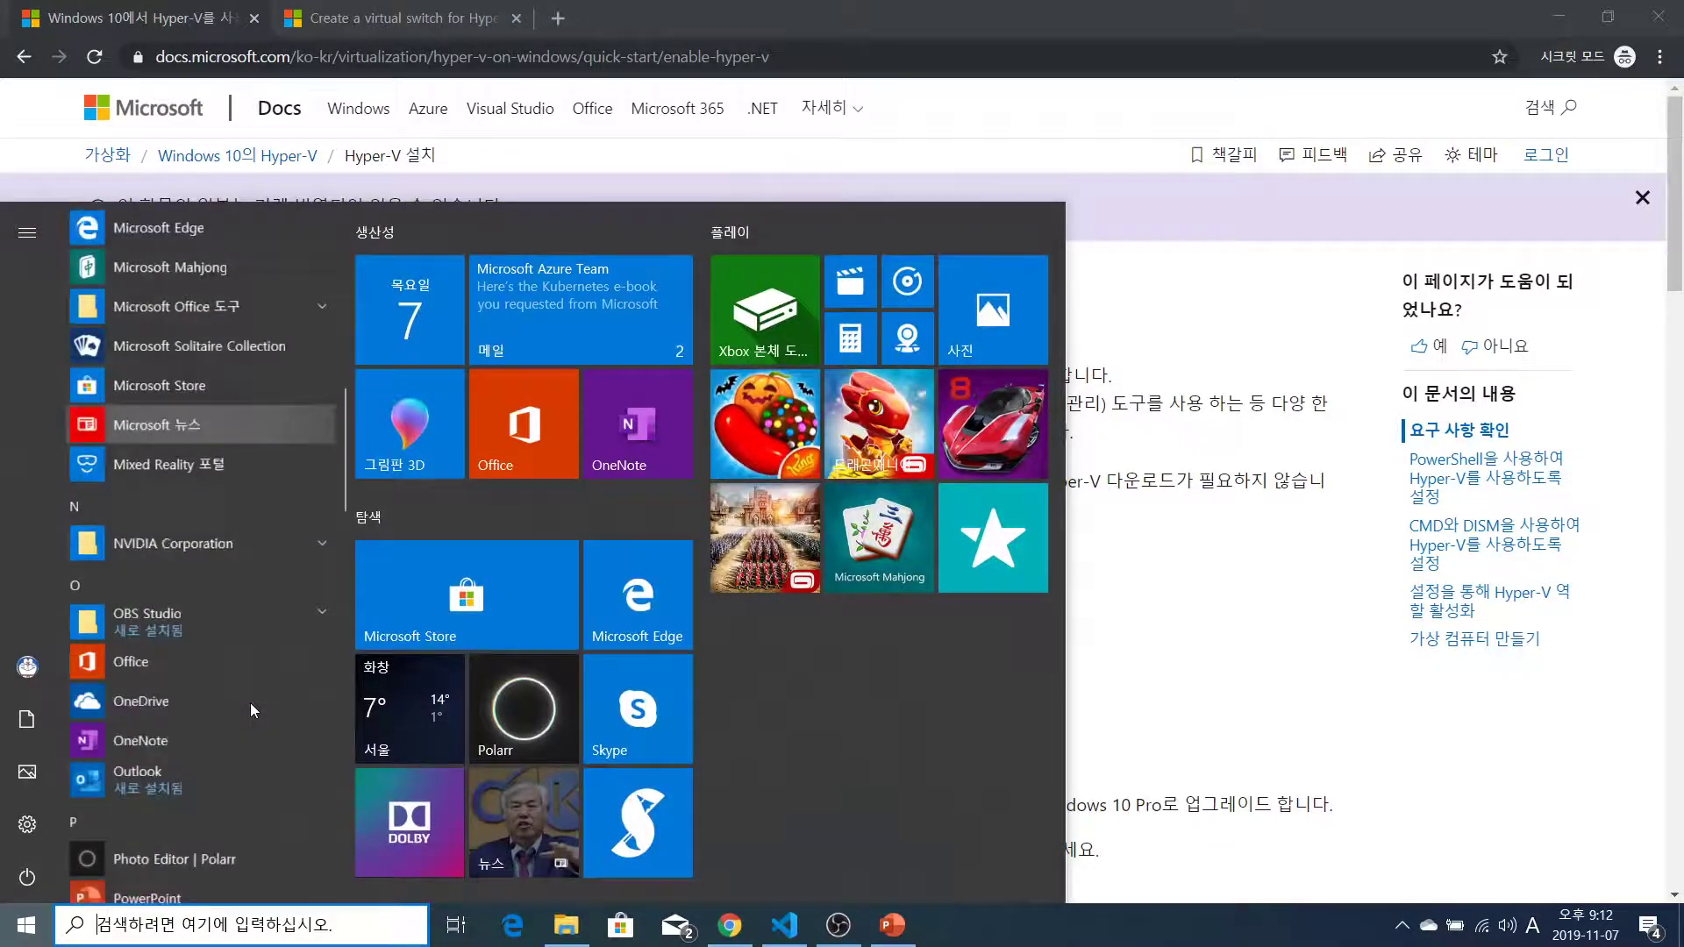
{"action": "scroll", "coordinate": [250, 702], "scroll_direction": "down", "scroll_amount": 2}
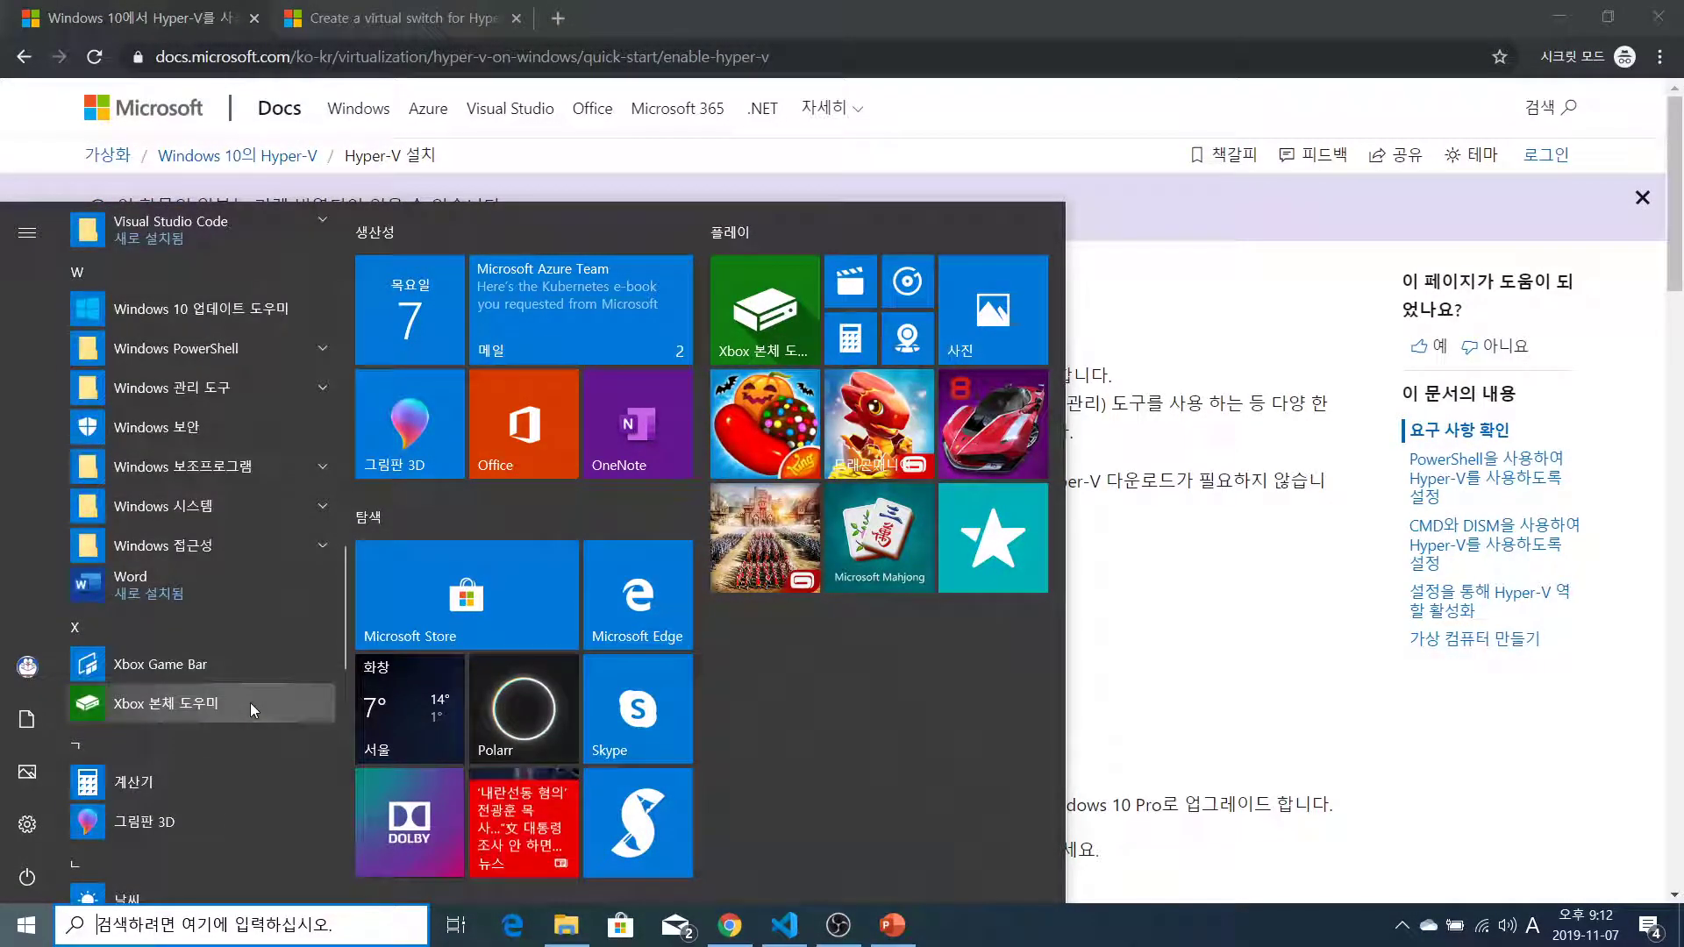
{"action": "left_click", "coordinate": [198, 390]}
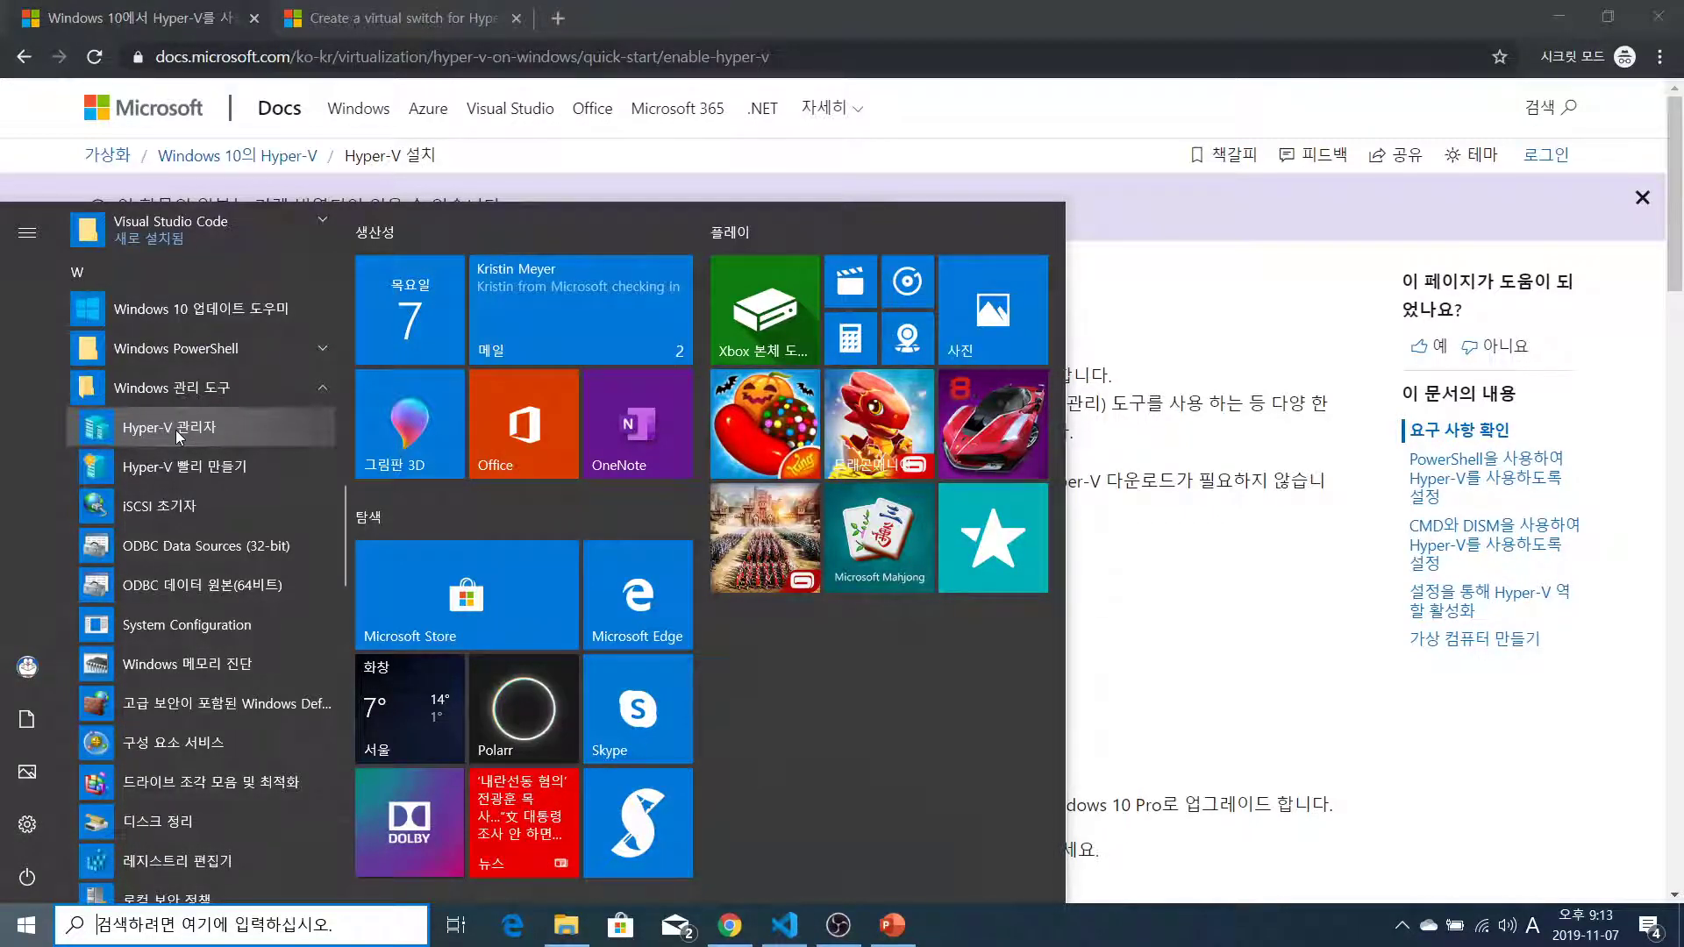
{"action": "left_click", "coordinate": [178, 431]}
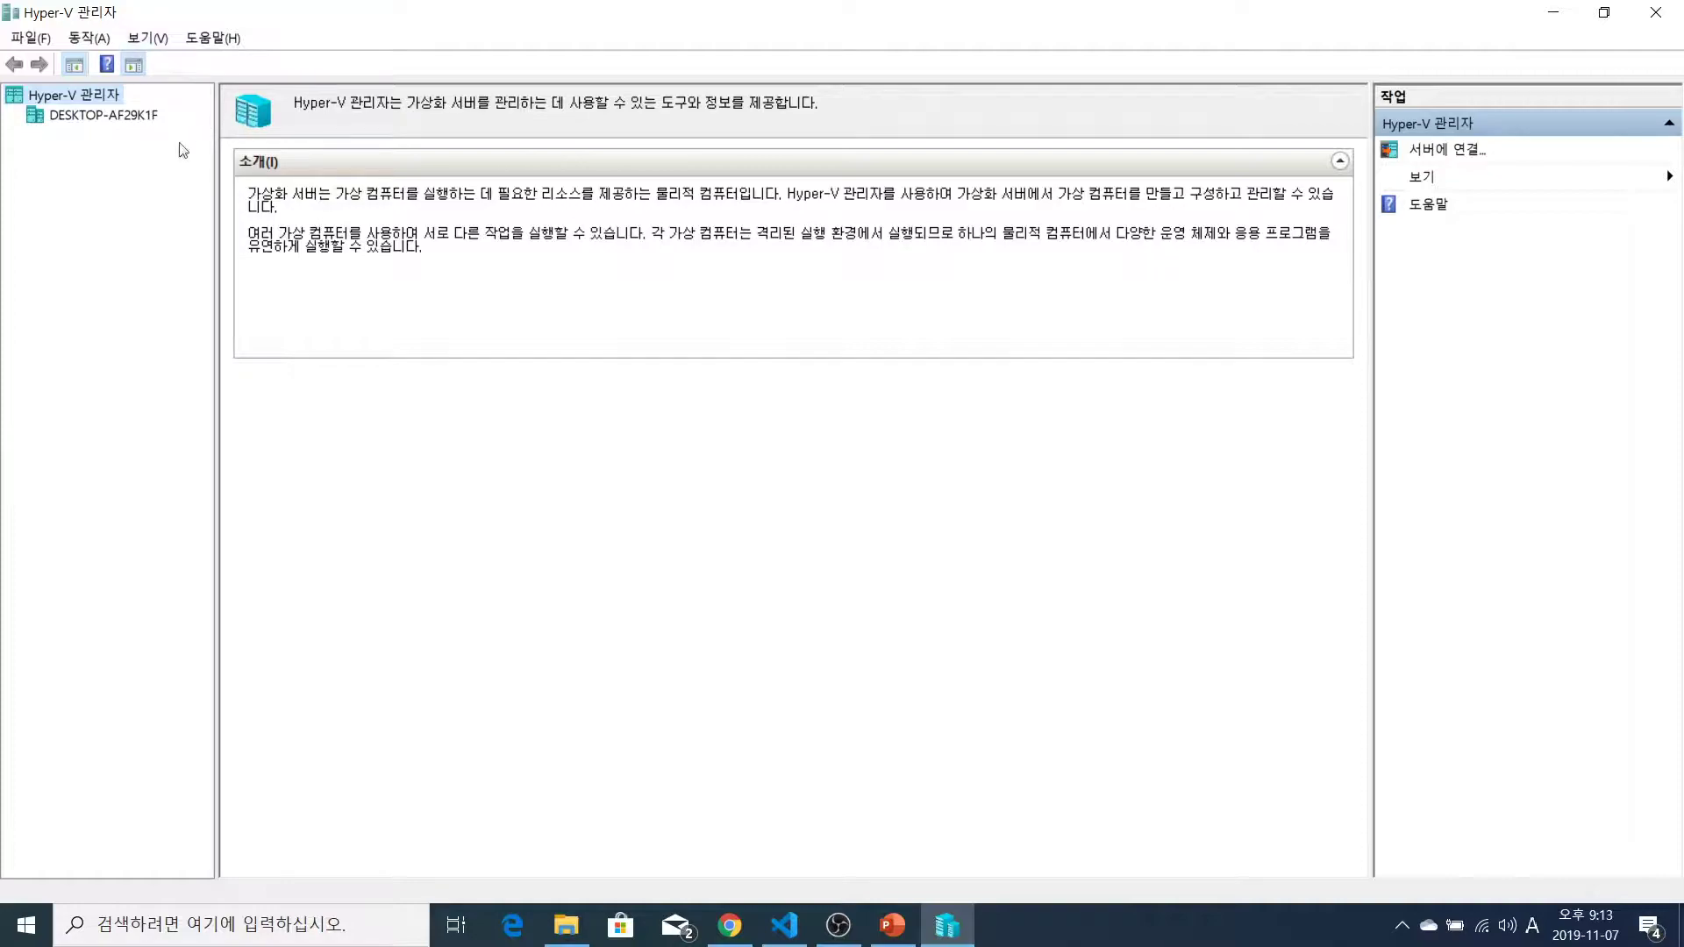
Select server DESKTOP-AF29K1F, glance at the New submenu, then start Quick Create
{"action": "left_click", "coordinate": [99, 119]}
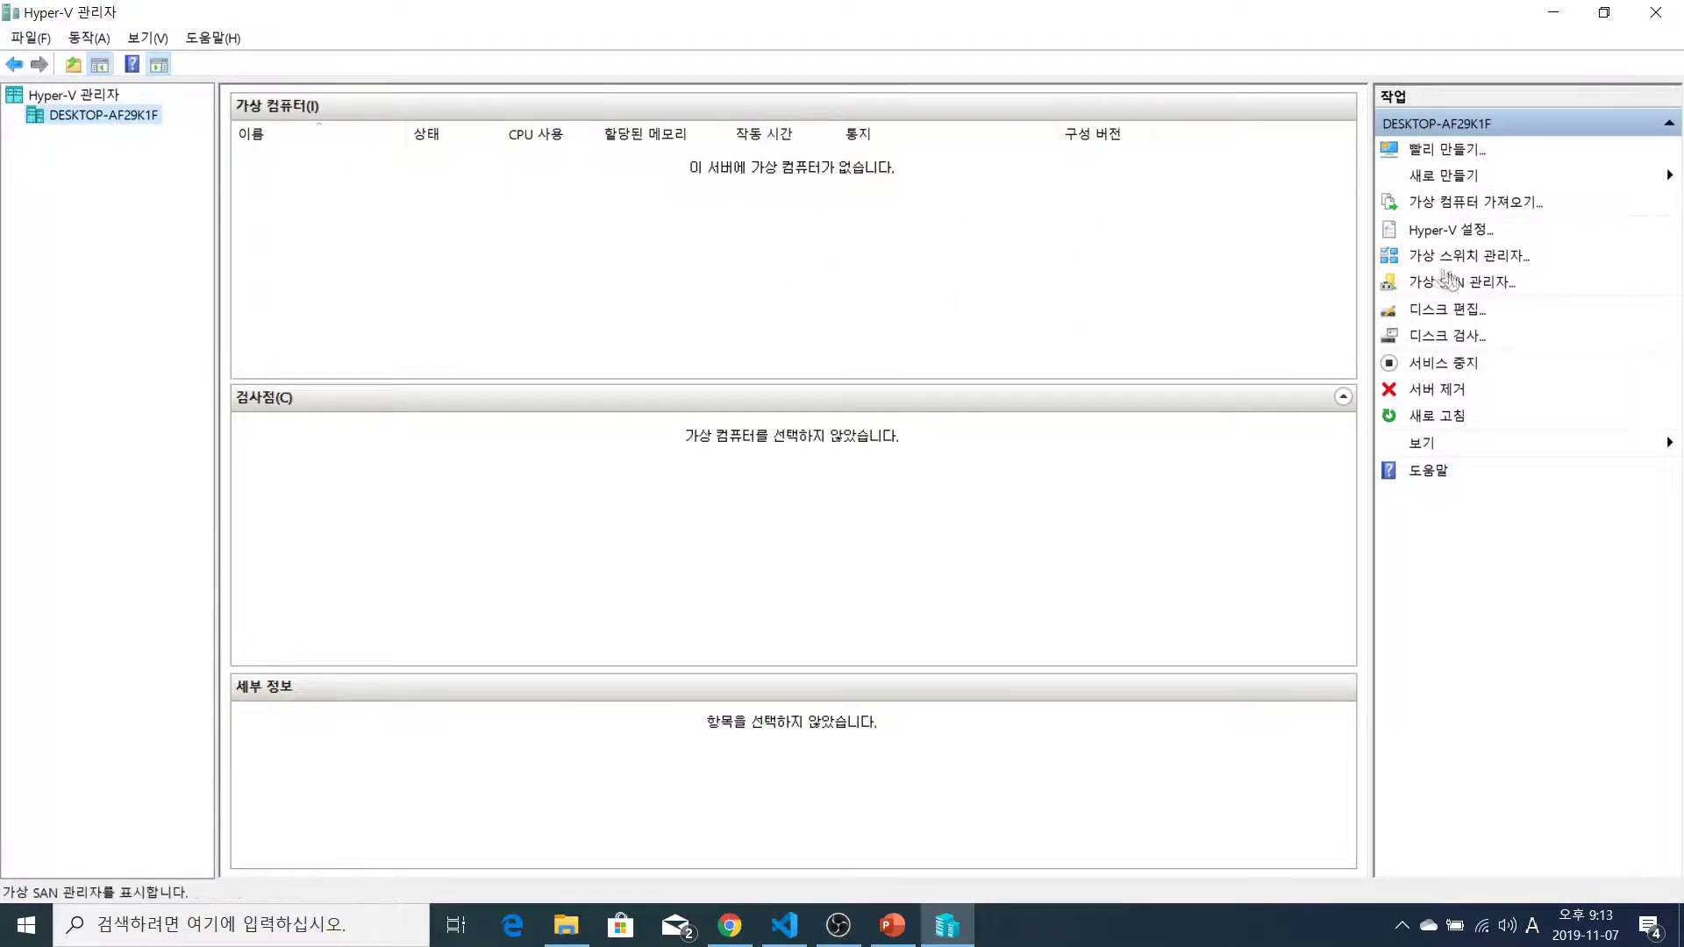
{"action": "left_click", "coordinate": [1441, 175]}
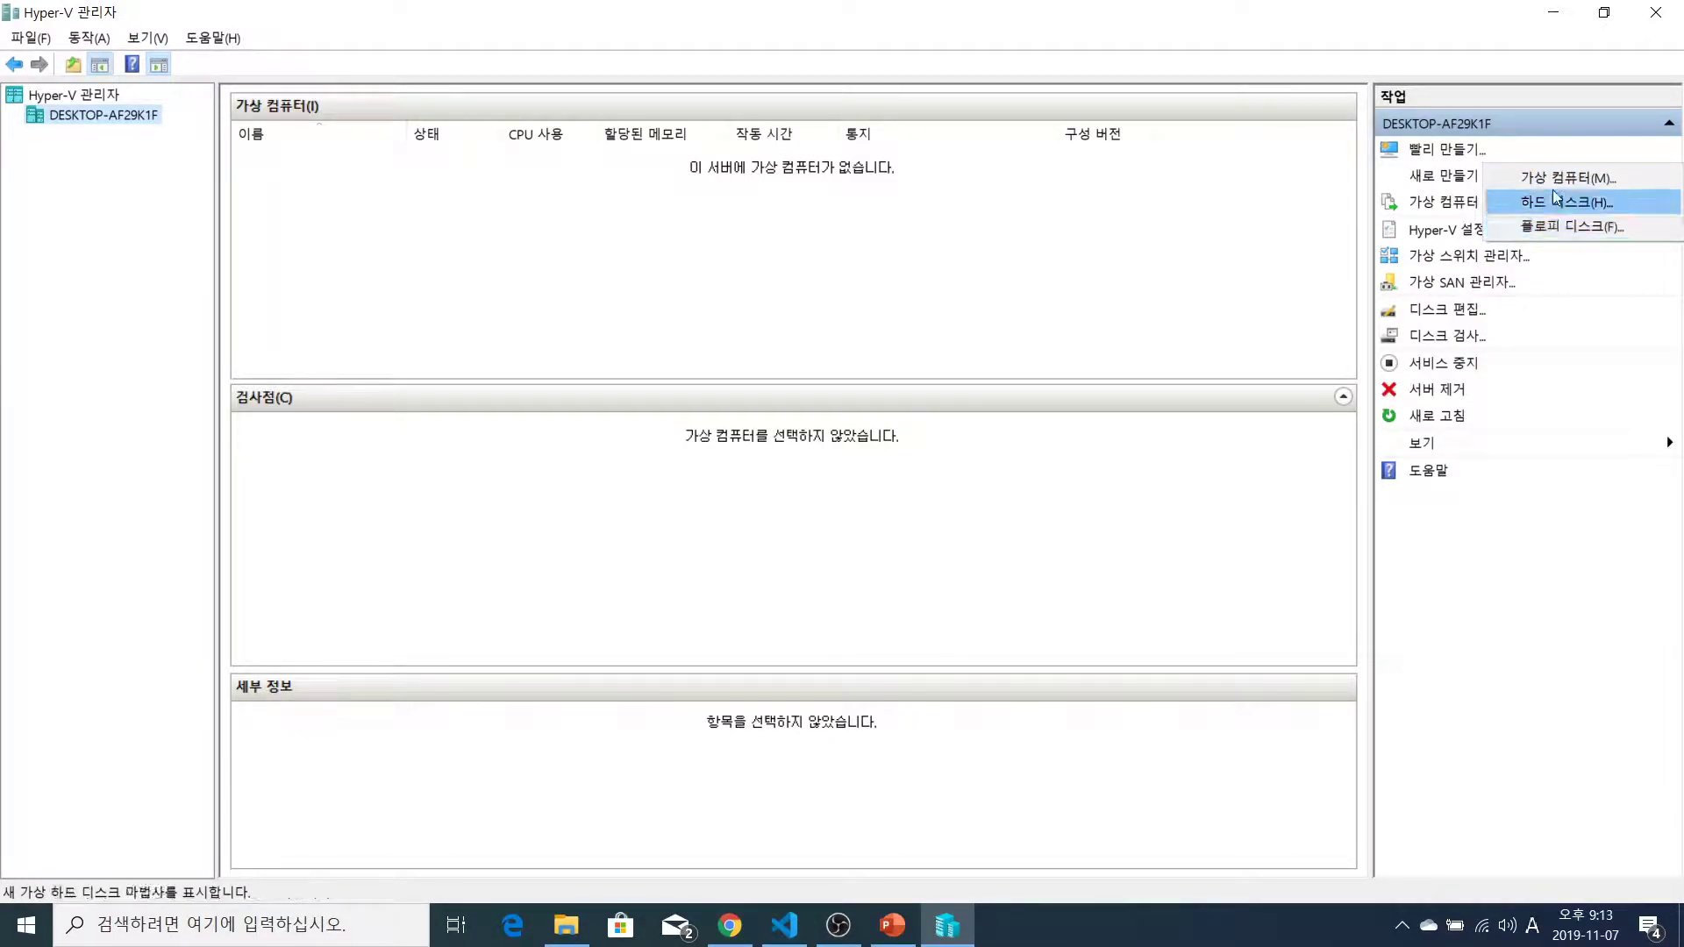
{"action": "left_click", "coordinate": [1491, 66]}
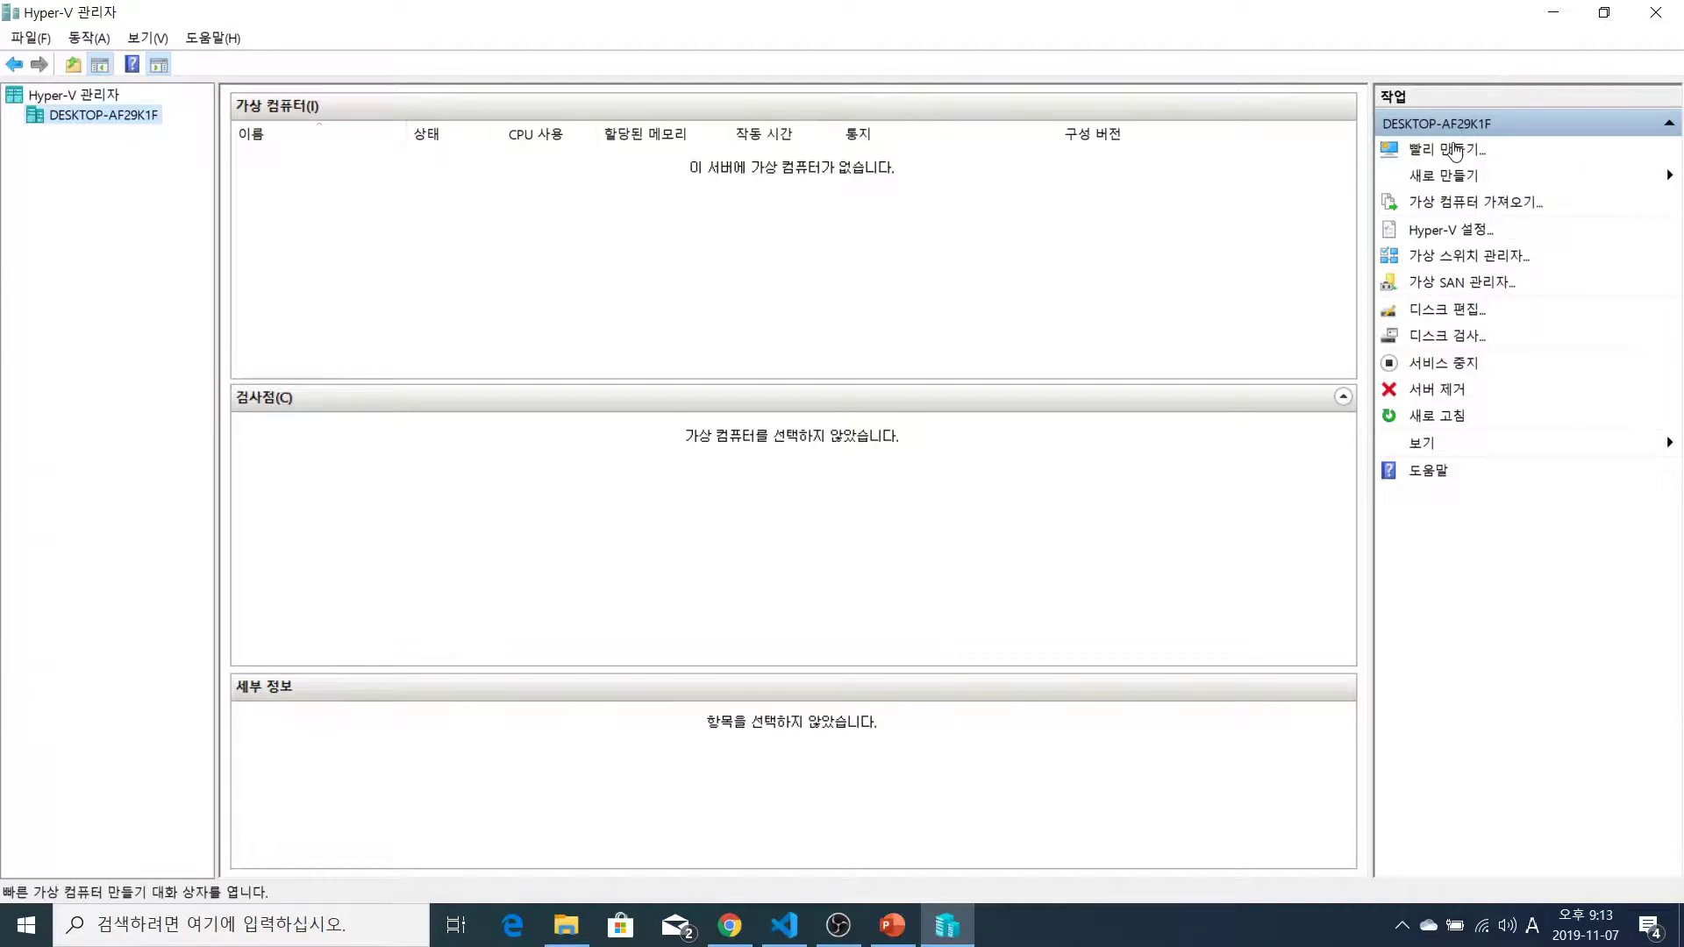
{"action": "left_click", "coordinate": [1454, 153]}
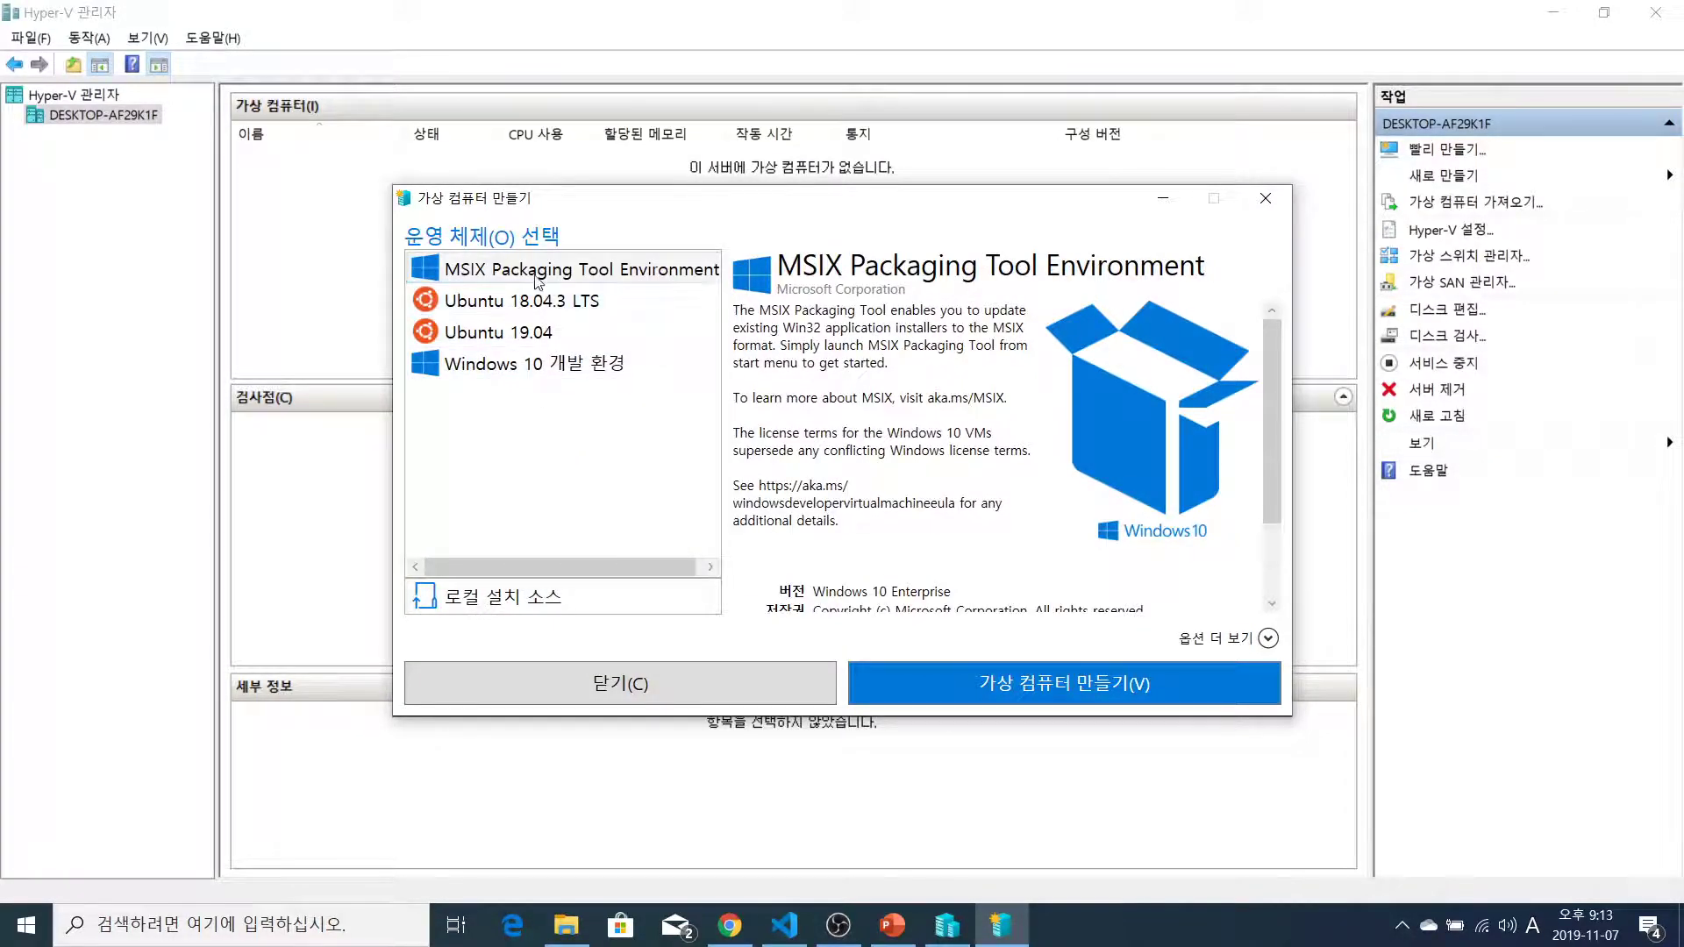
{"action": "left_click", "coordinate": [552, 370]}
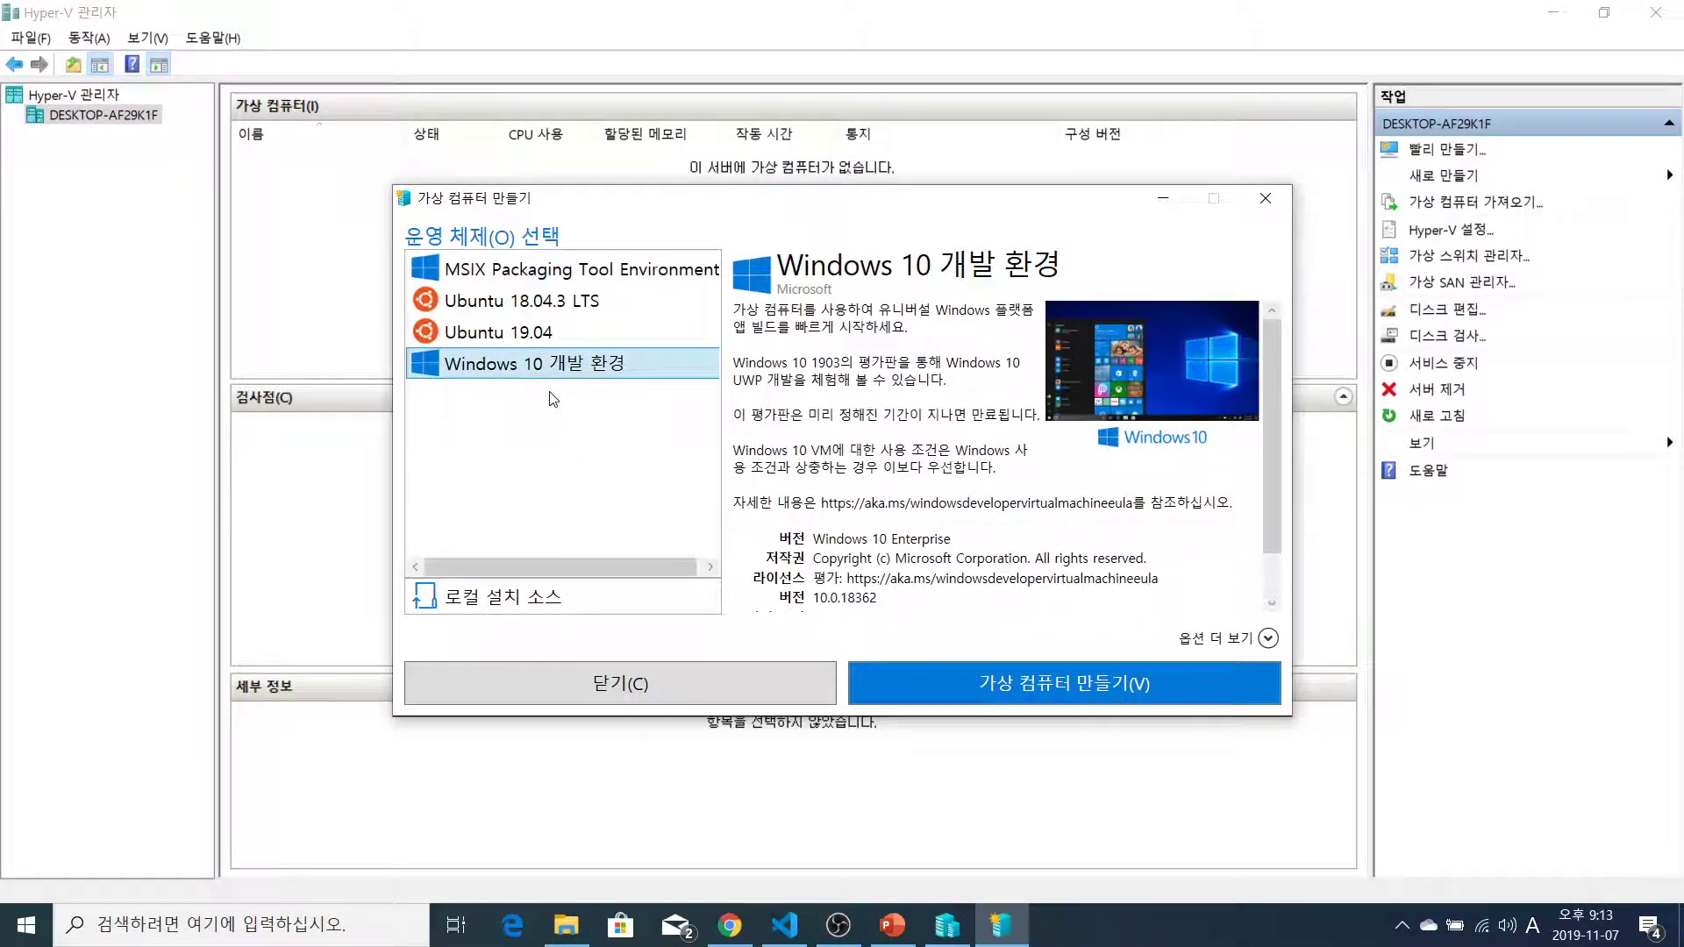
{"action": "left_click", "coordinate": [538, 340]}
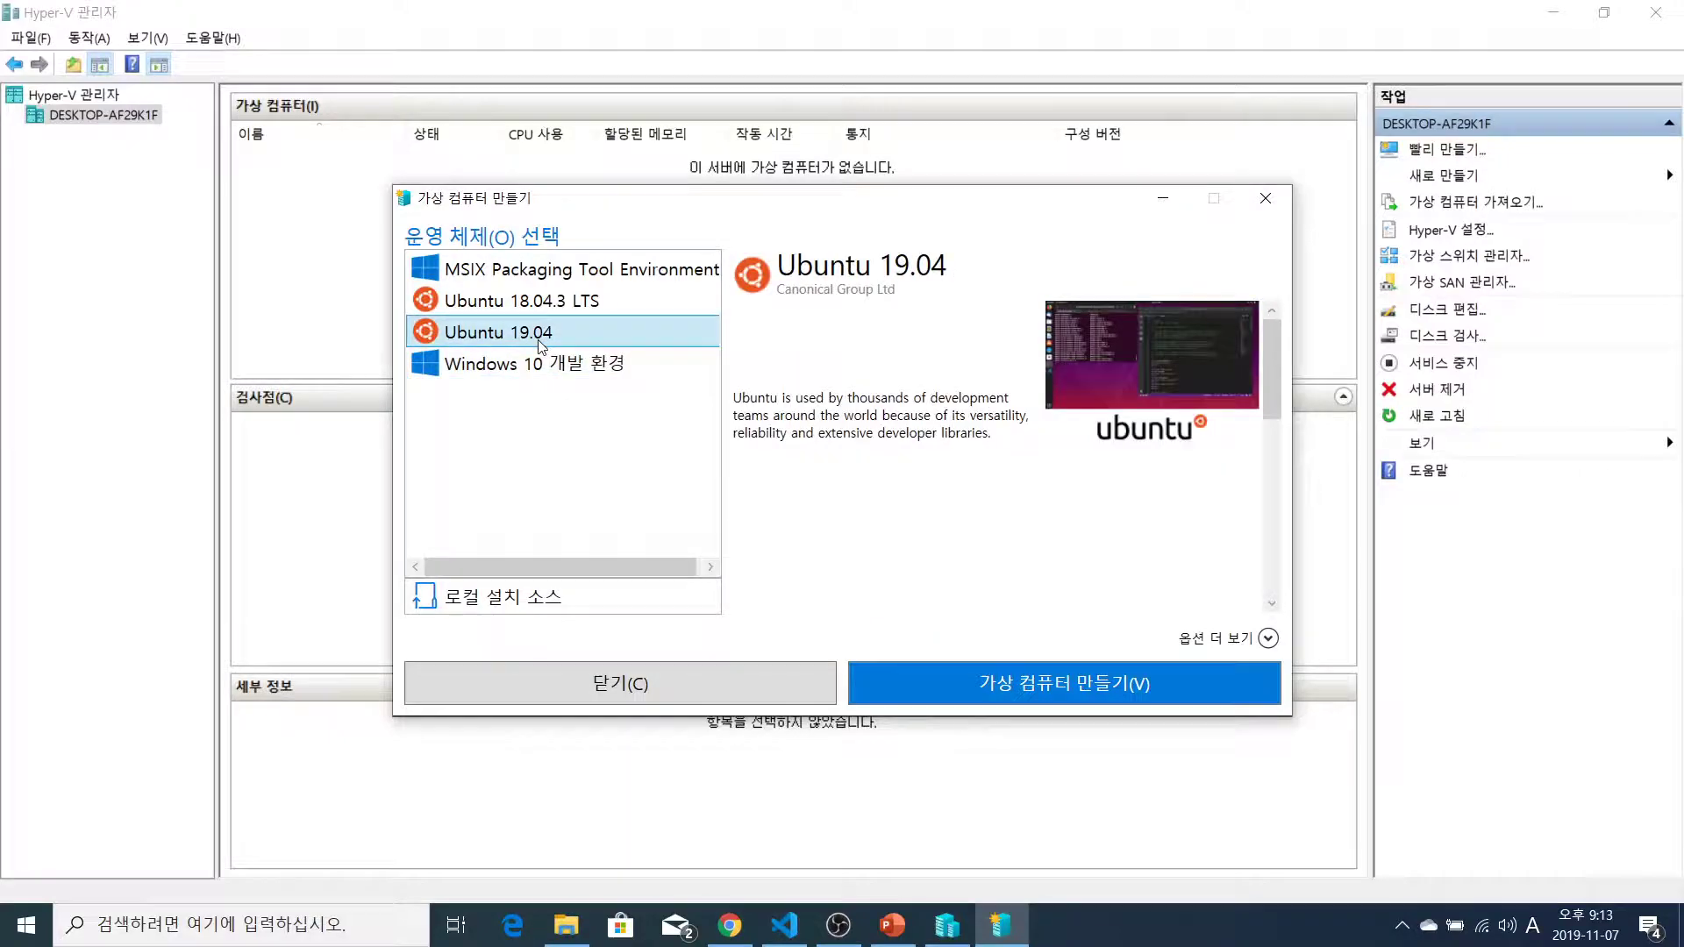
{"action": "left_click", "coordinate": [571, 305]}
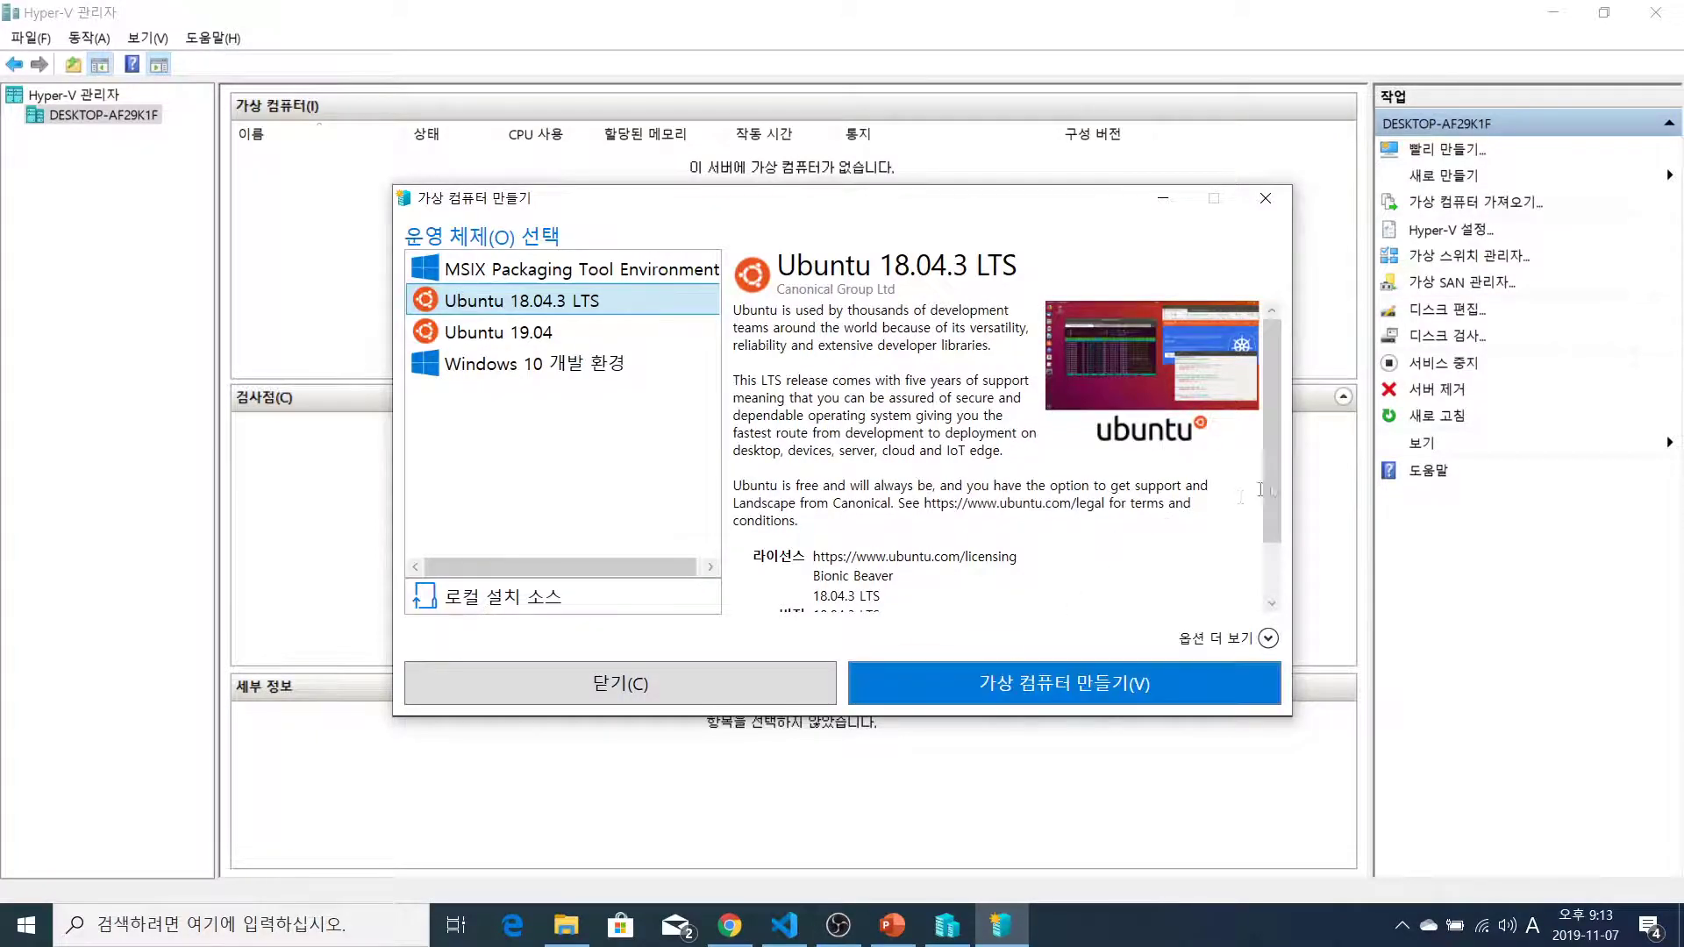
{"action": "mouse_move", "coordinate": [1274, 441]}
{"action": "left_mouse_down"}
{"action": "mouse_move", "coordinate": [1275, 496]}
{"action": "mouse_move", "coordinate": [1277, 434]}
{"action": "left_mouse_up"}
{"action": "left_click", "coordinate": [1266, 198]}
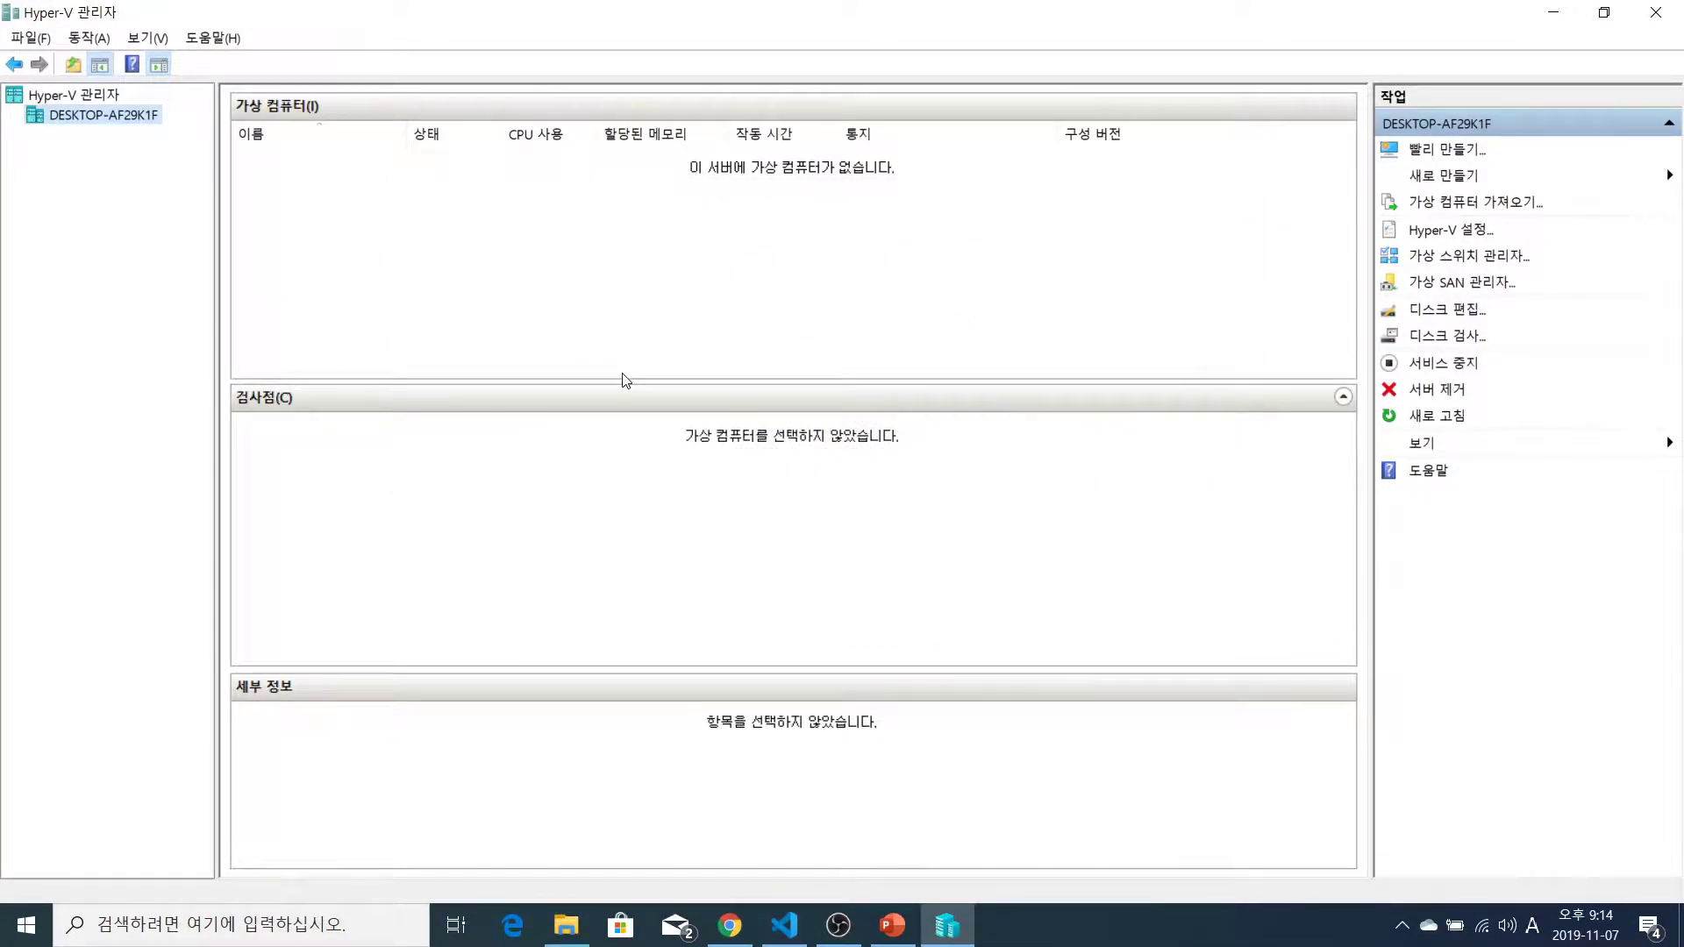
Open Virtual Switch Manager from the Action menu and inspect the Default Switch's extensions and properties
{"action": "left_click", "coordinate": [146, 40]}
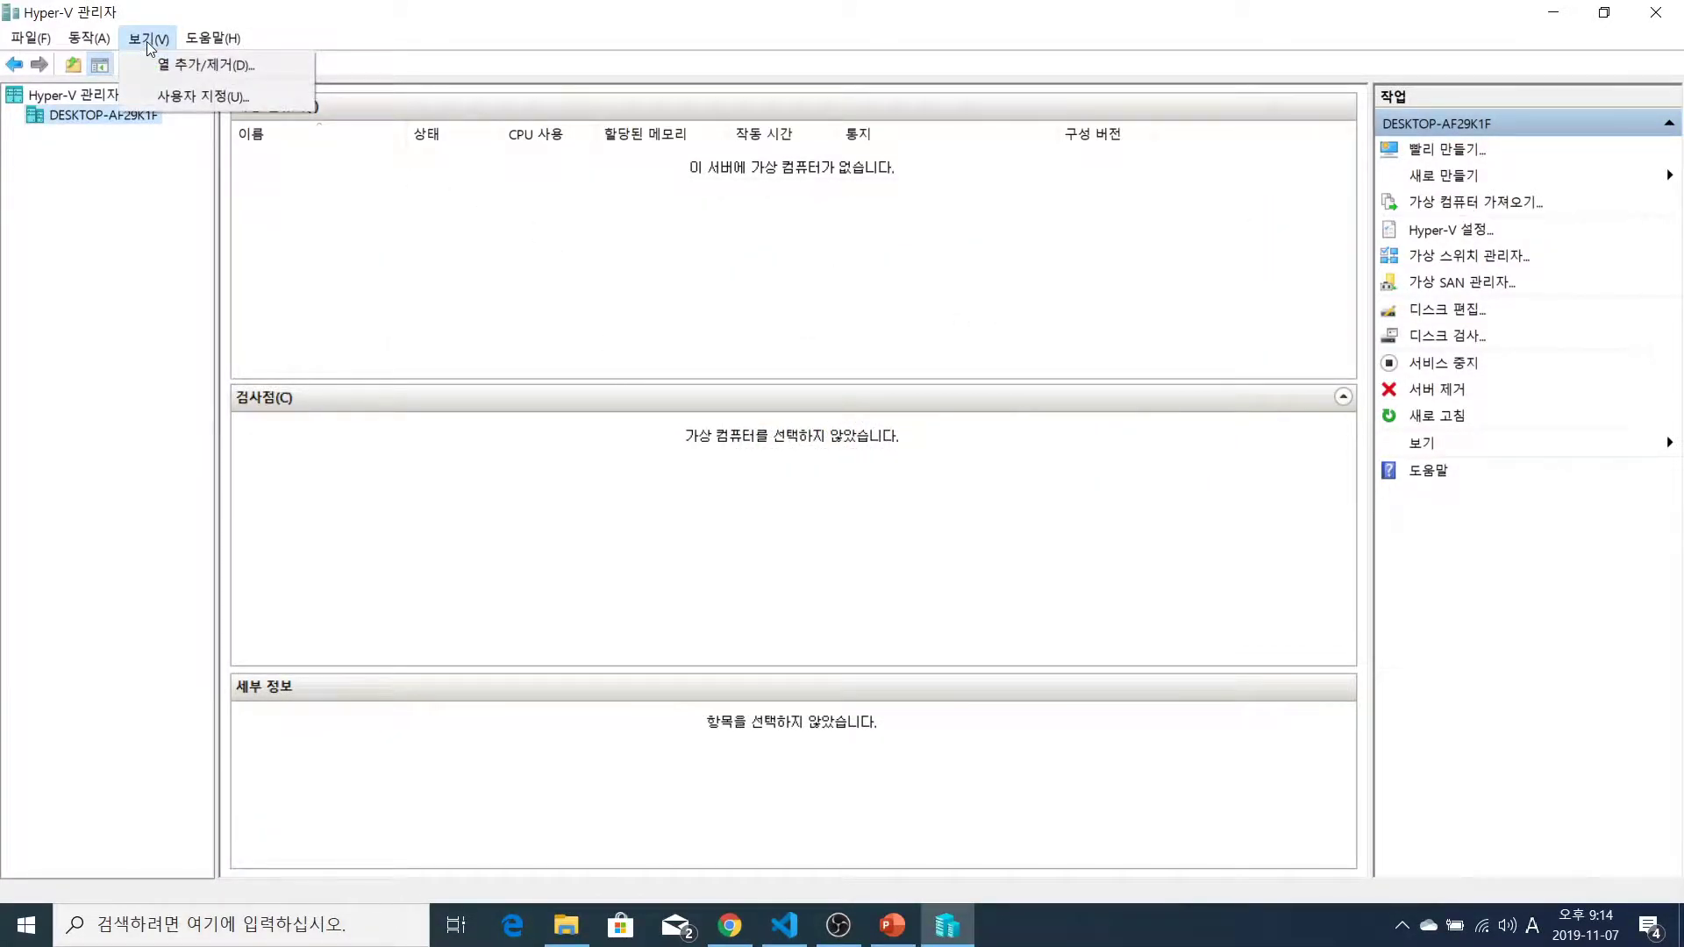
{"action": "mouse_move", "coordinate": [89, 38]}
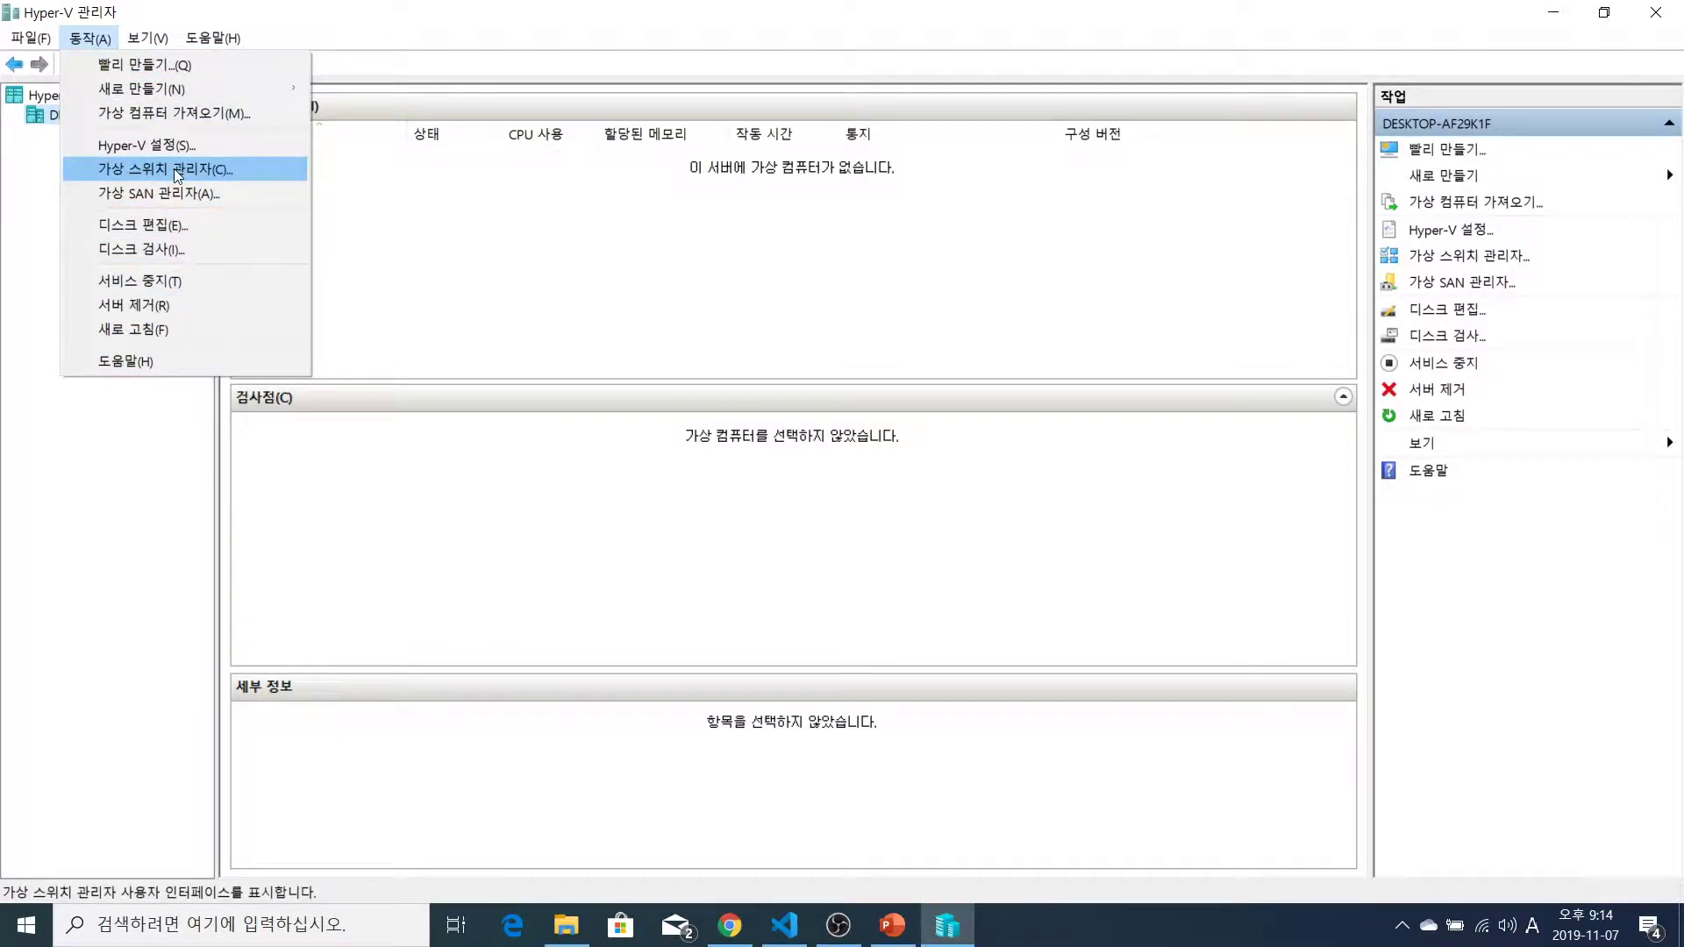
{"action": "left_click", "coordinate": [128, 167]}
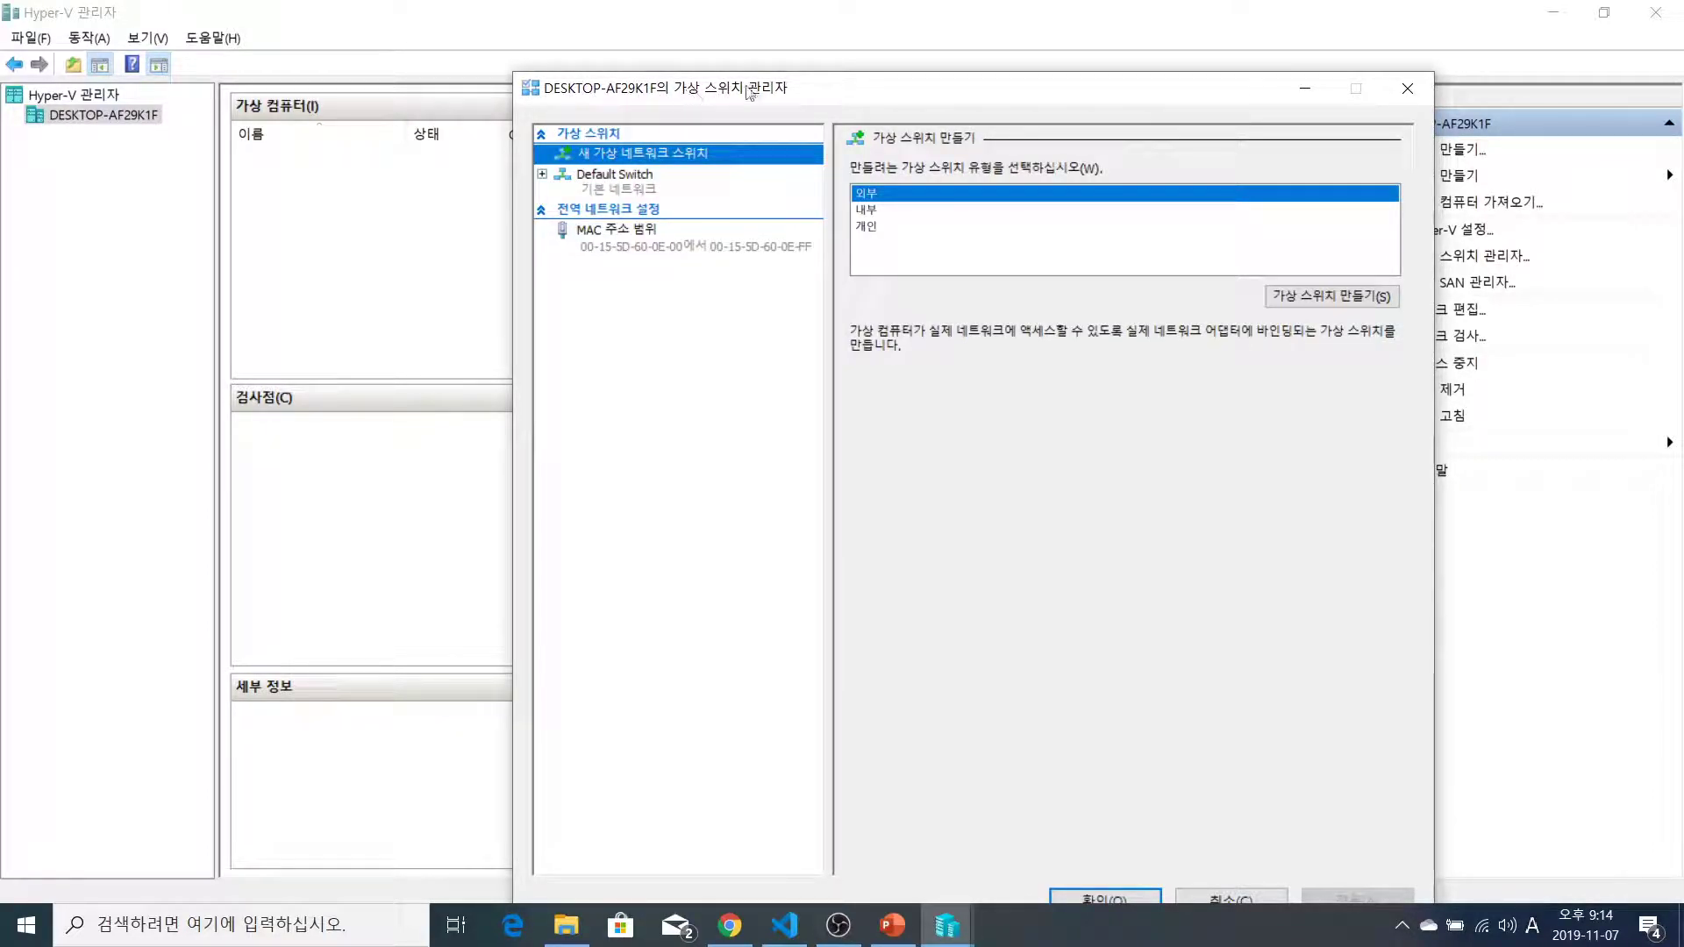
{"action": "left_click", "coordinate": [605, 180]}
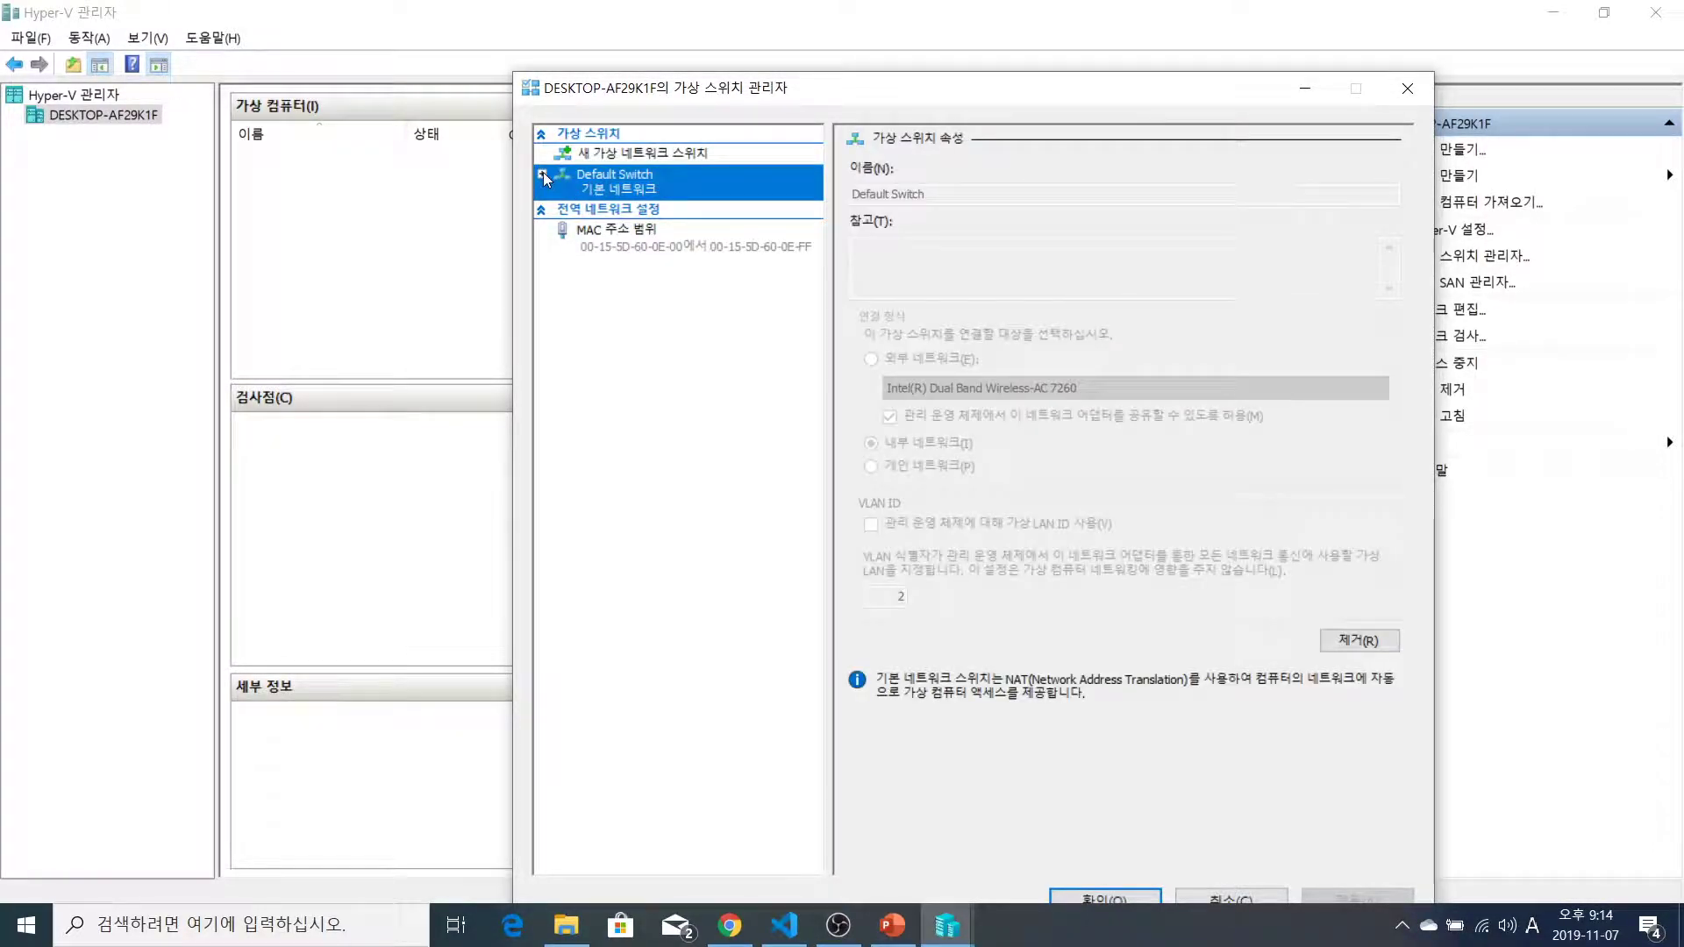
{"action": "left_click", "coordinate": [542, 173]}
{"action": "left_click", "coordinate": [620, 211]}
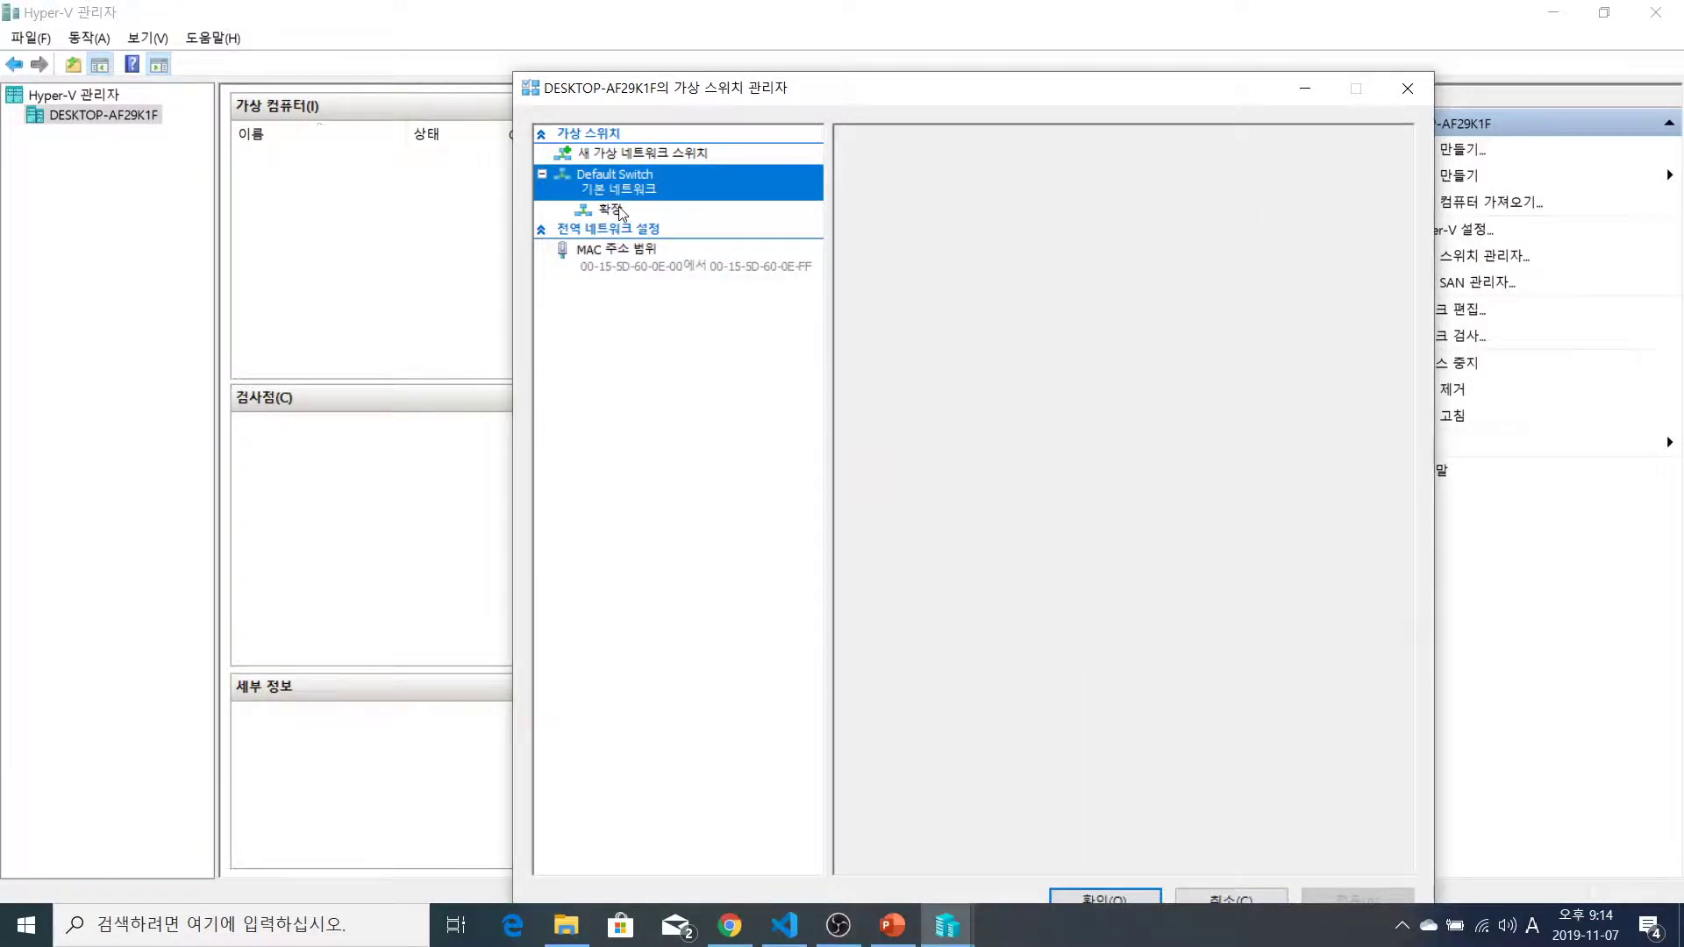
{"action": "left_click", "coordinate": [645, 186]}
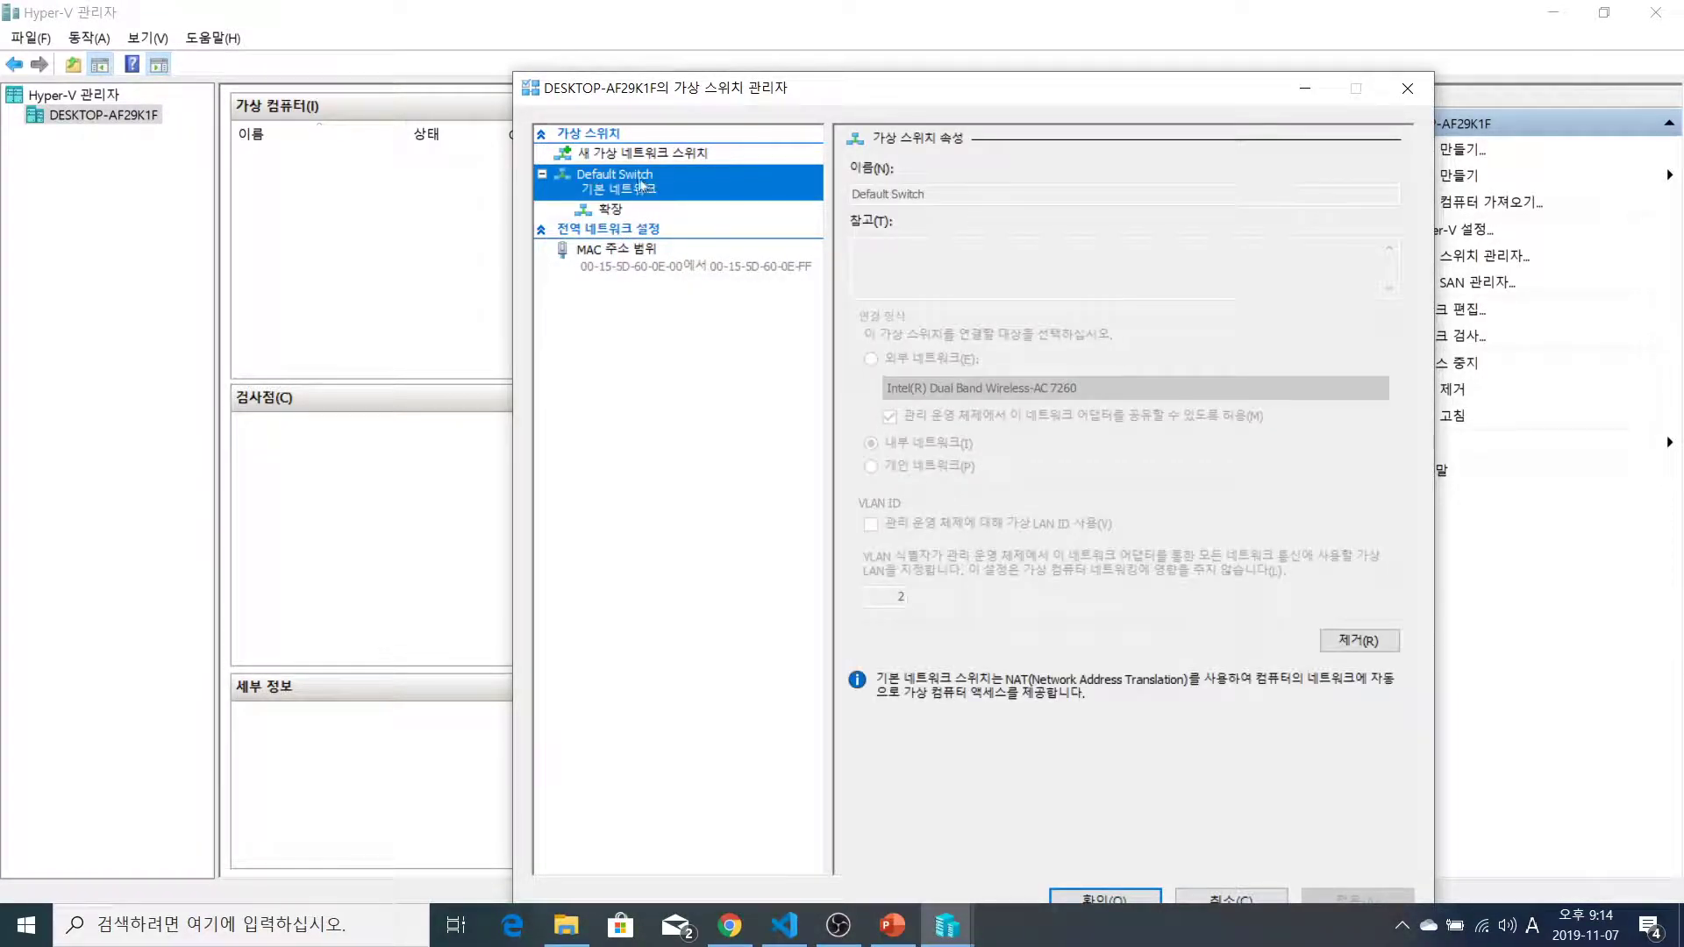
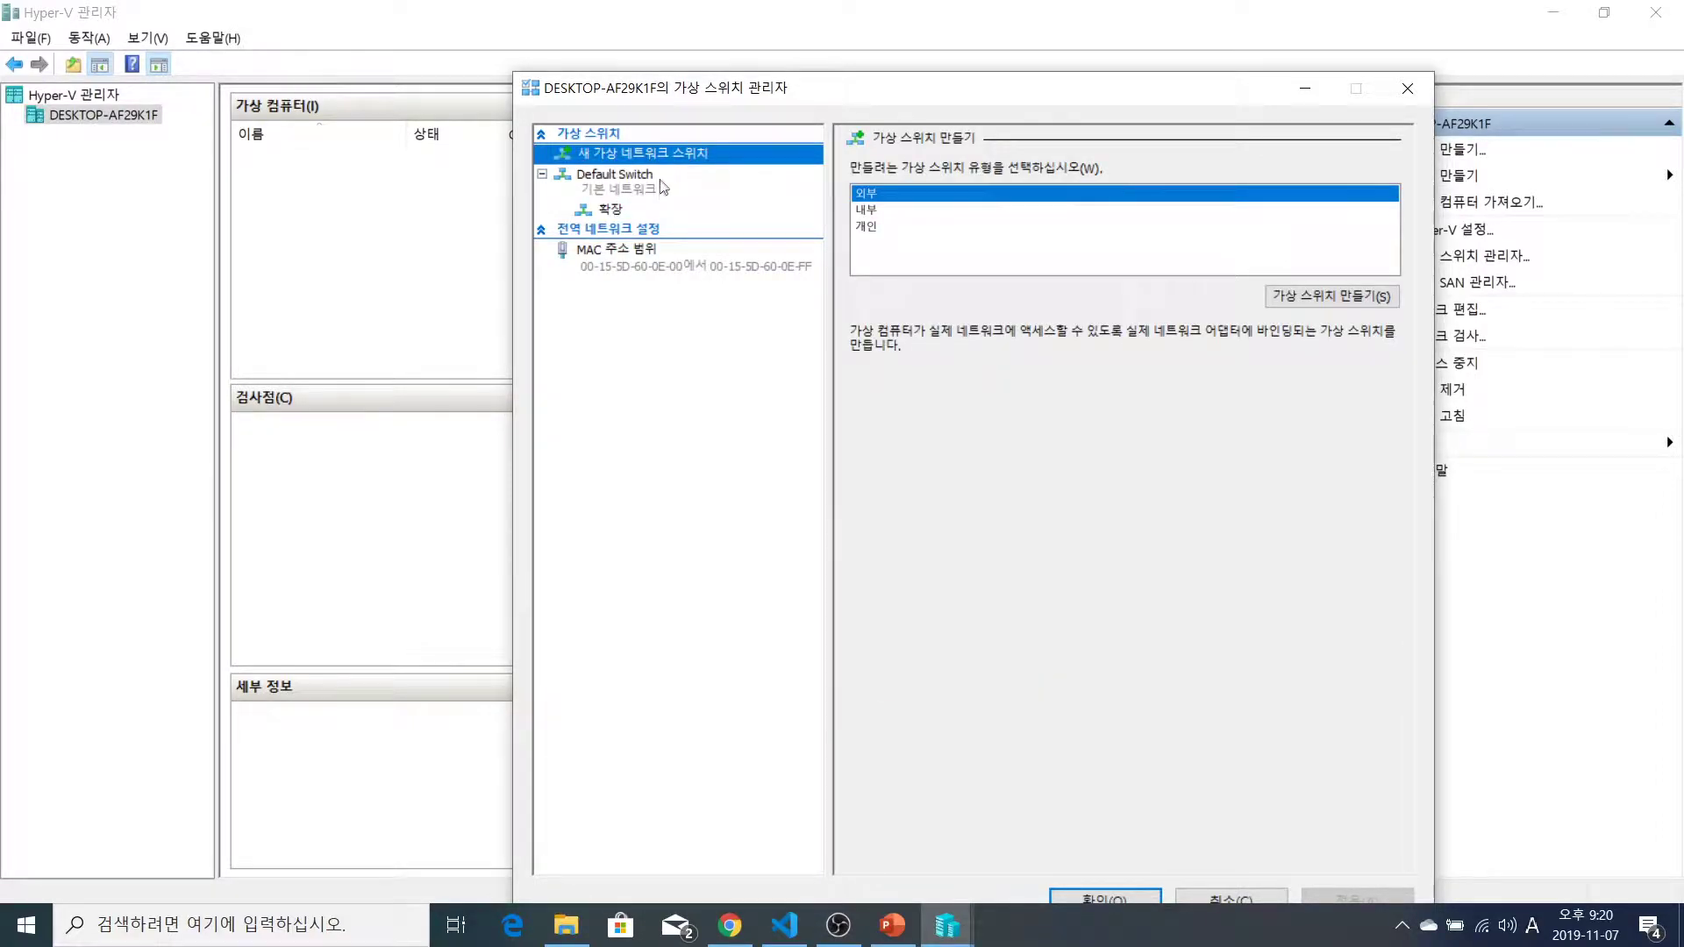
Go to New virtual network switch and select External after previewing Internal and Private
{"action": "left_click", "coordinate": [650, 184]}
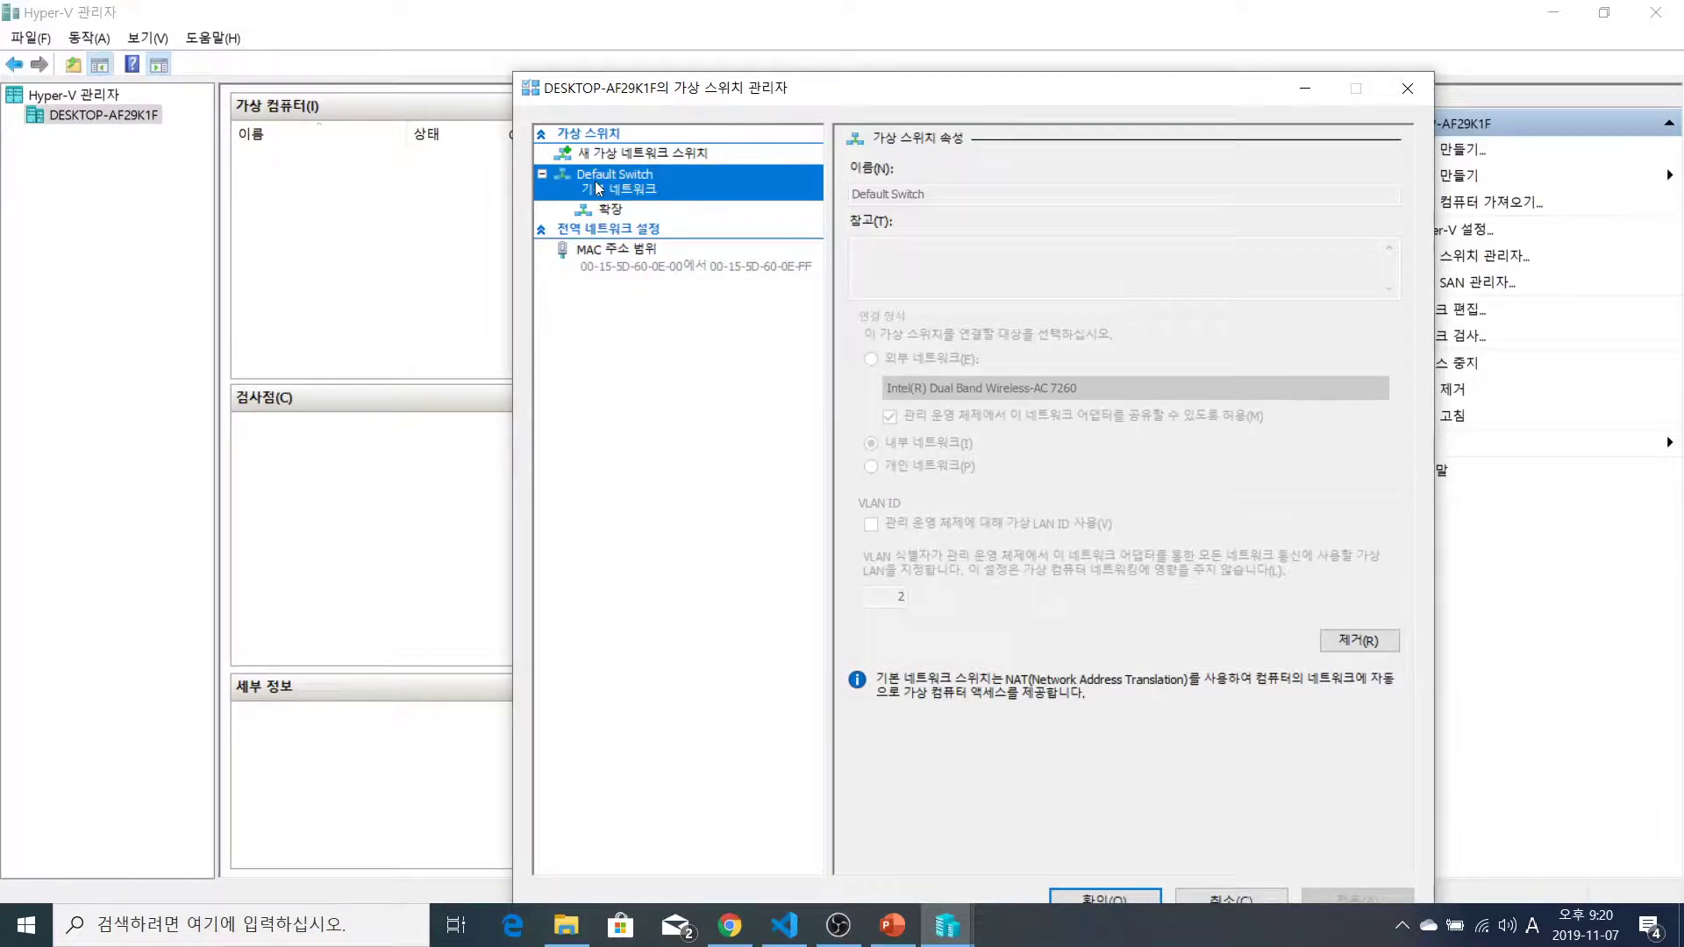
{"action": "left_click", "coordinate": [653, 150]}
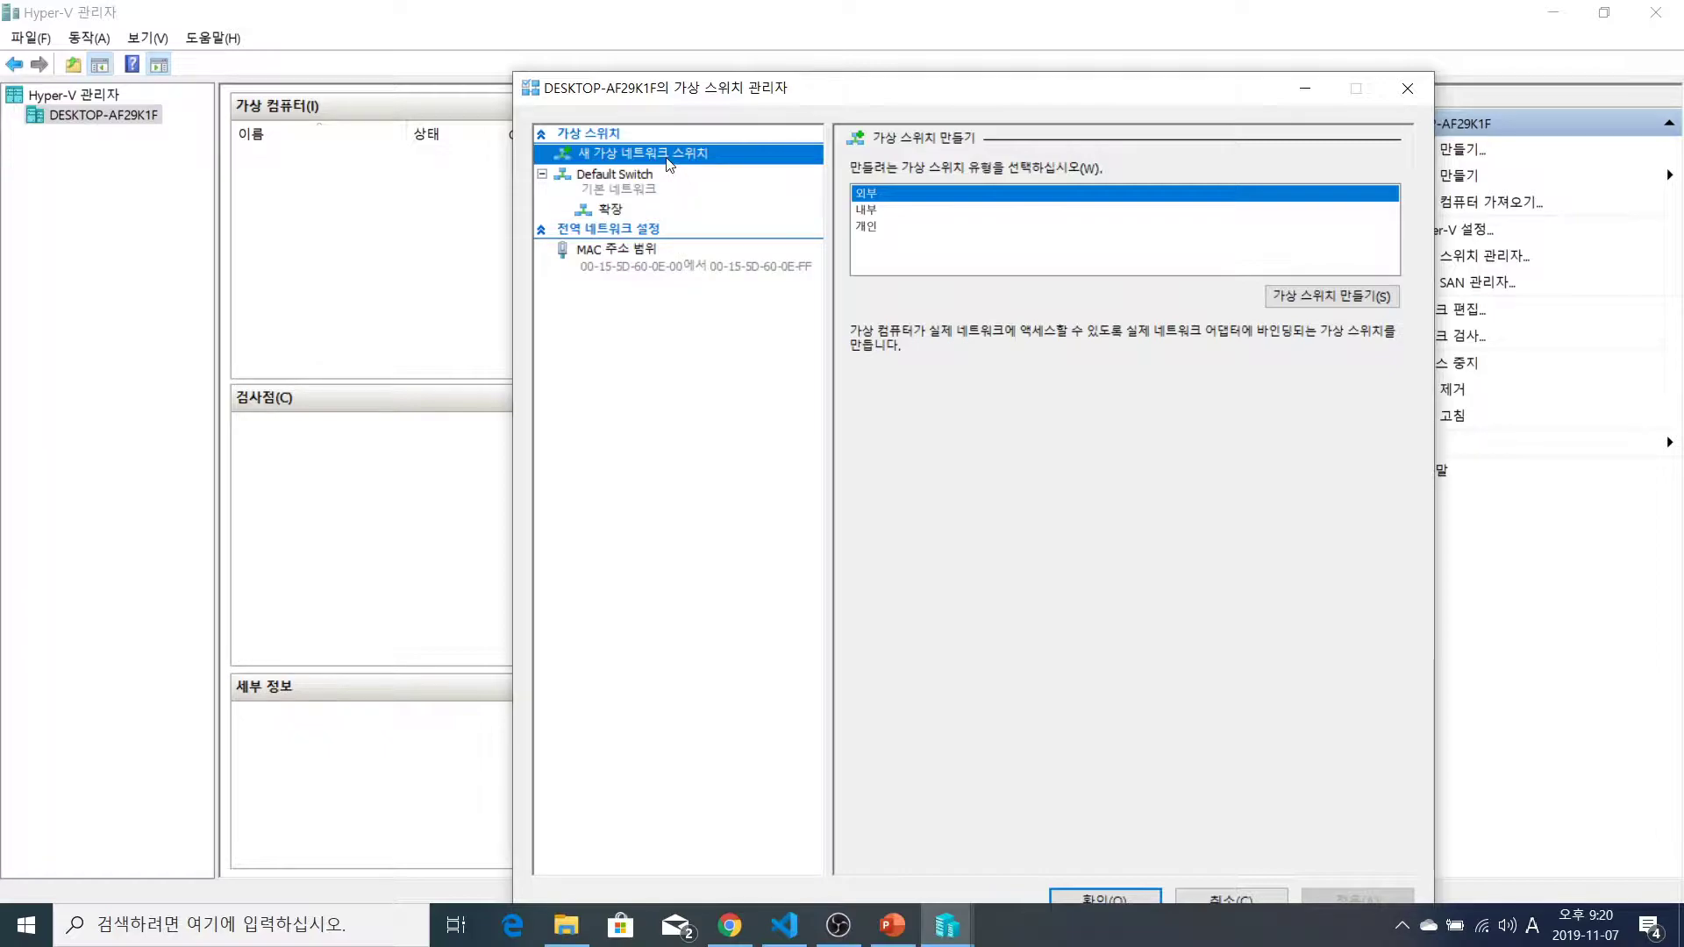
{"action": "left_click", "coordinate": [867, 209]}
{"action": "left_click", "coordinate": [870, 226]}
{"action": "left_click", "coordinate": [875, 194]}
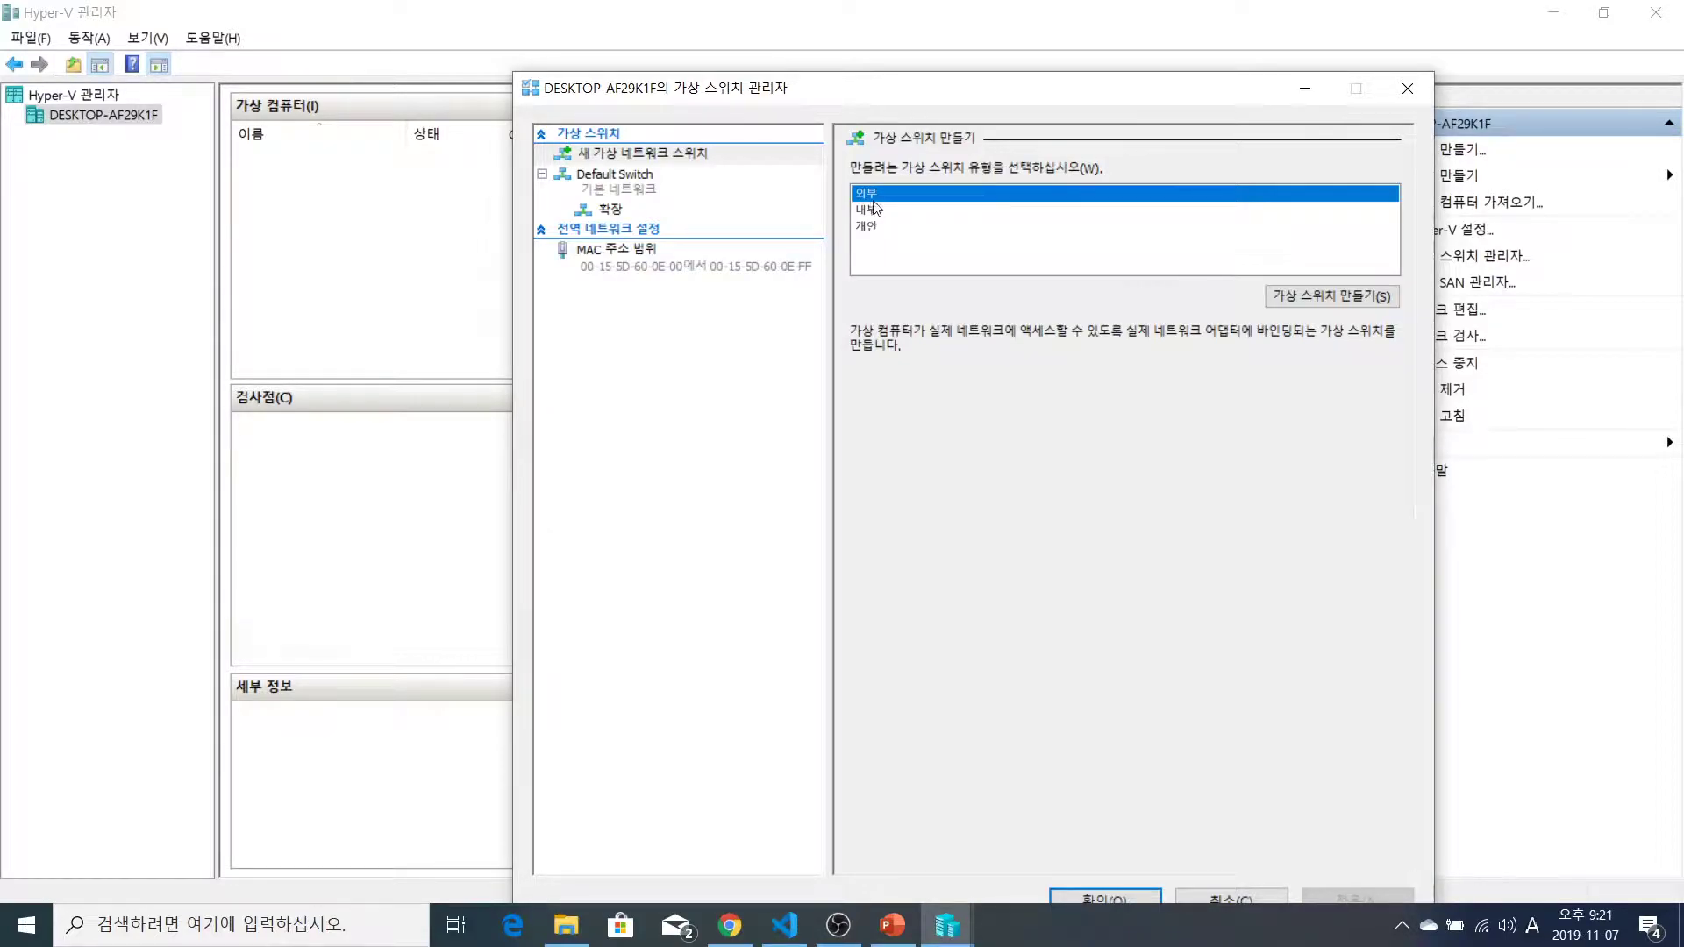
Create the external virtual switch and name it ExternalSwitch
{"action": "left_click", "coordinate": [1334, 297]}
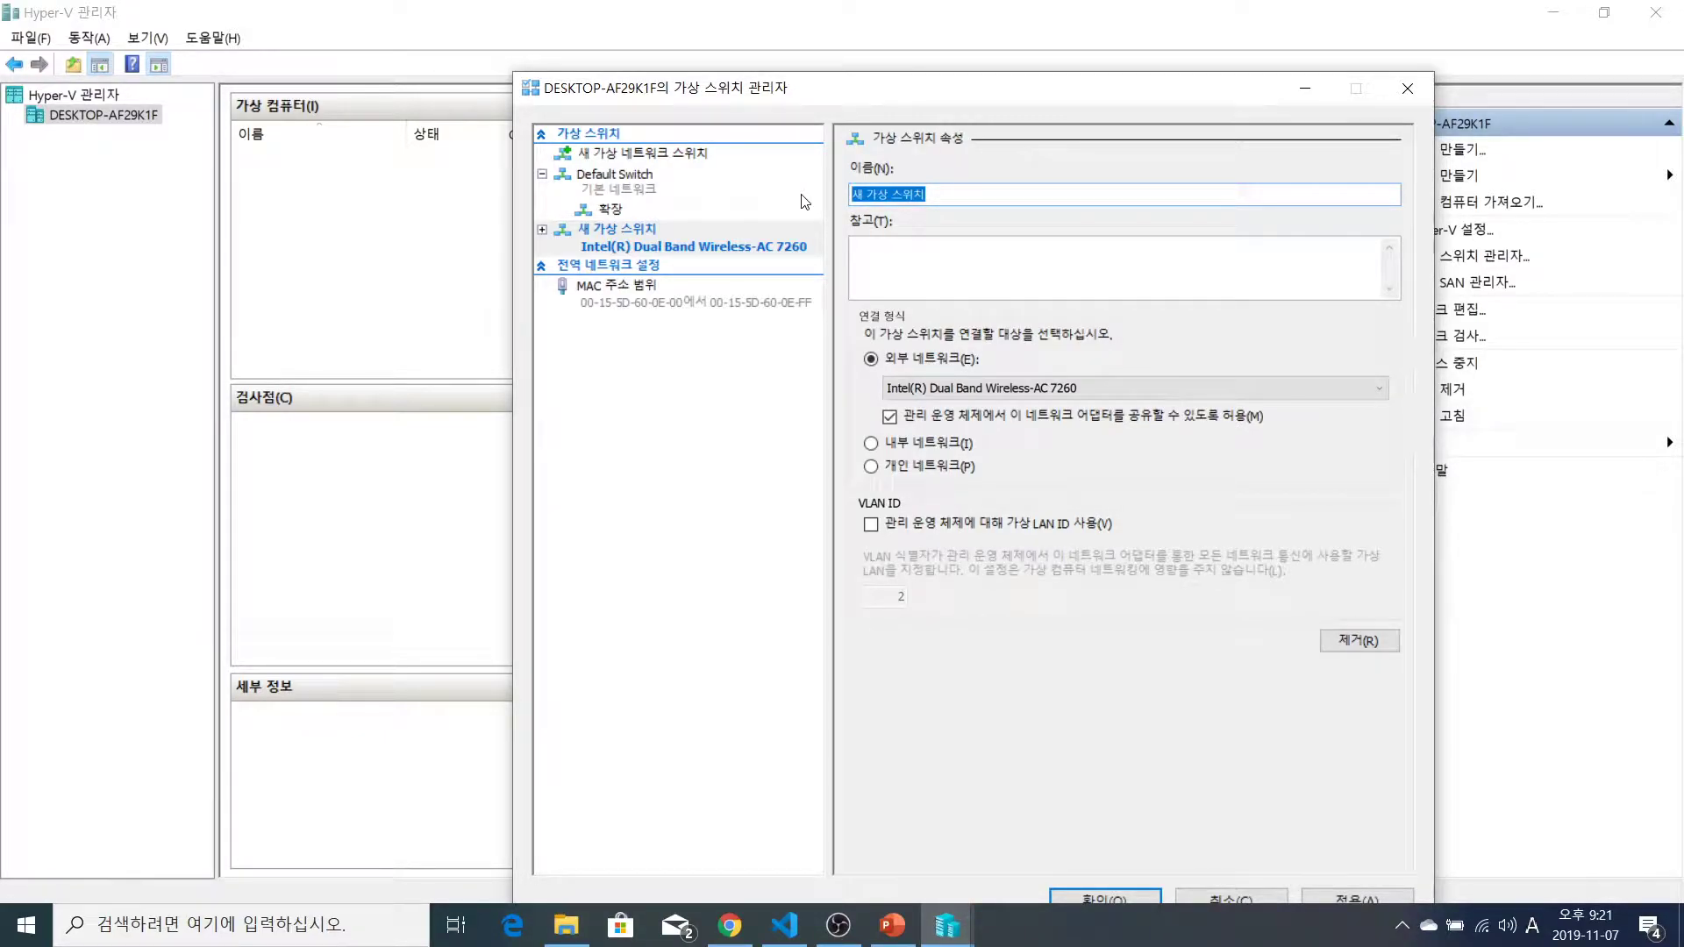
{"action": "type", "text": "Br"}
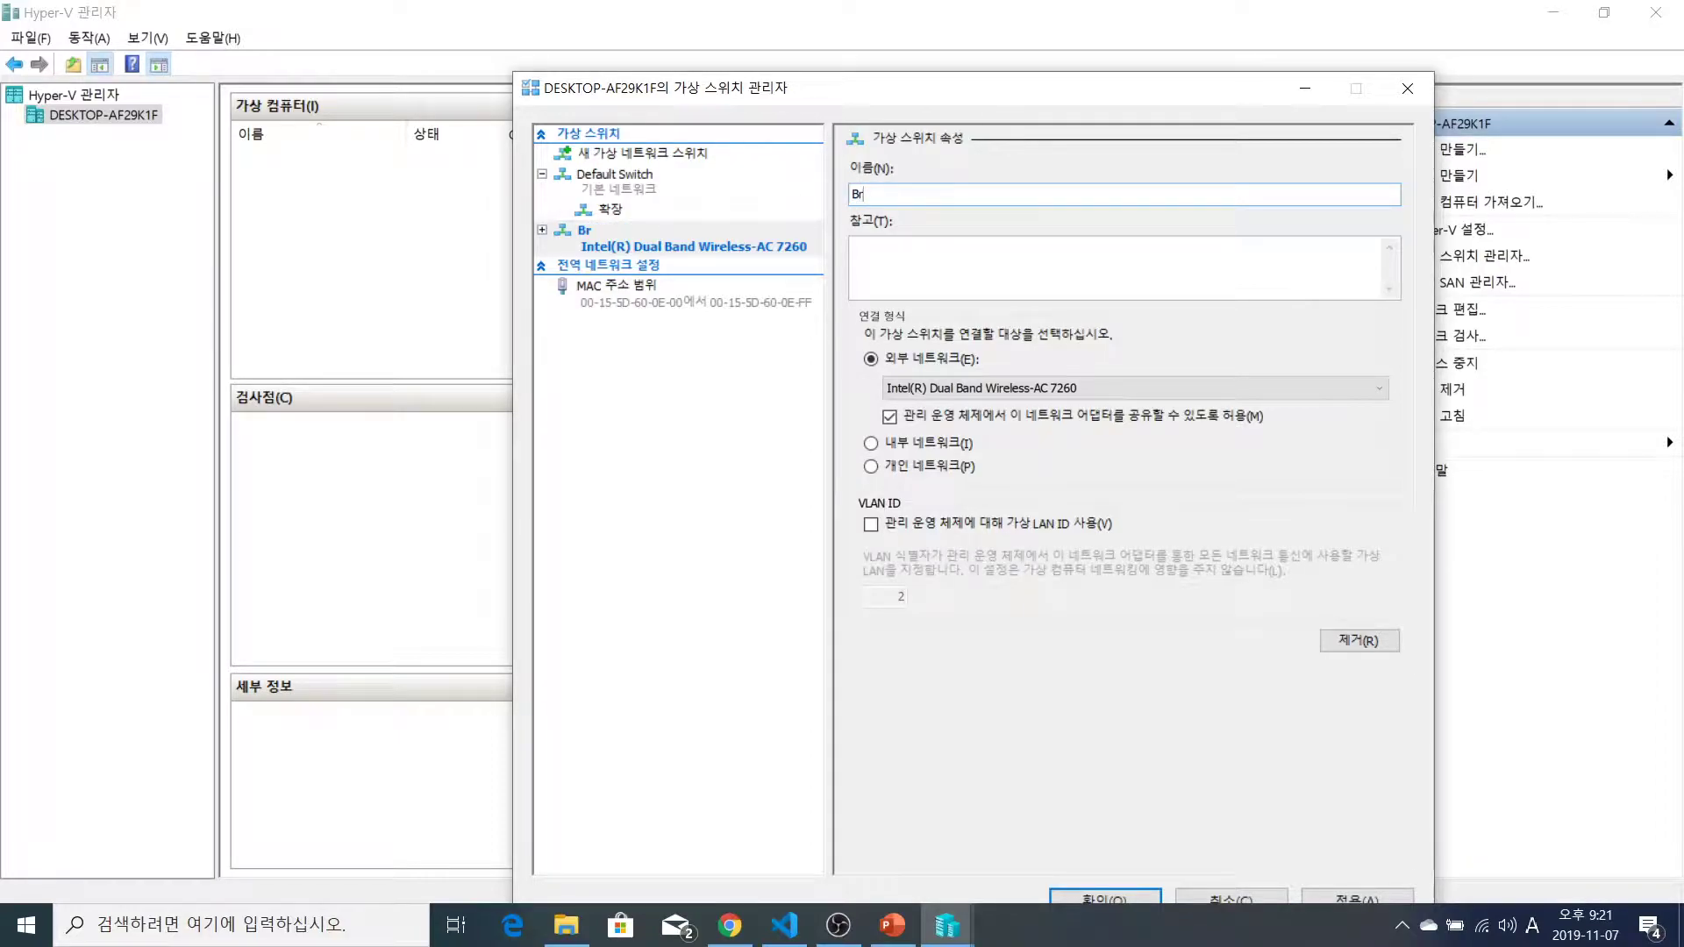
{"action": "key", "text": "BackSpace"}
{"action": "key", "text": "BackSpace"}
{"action": "key", "text": "Hangul"}
{"action": "type", "text": "외부"}
{"action": "type", "text": "가상"}
{"action": "type", "text": "스이ㅜ치"}
{"action": "key", "text": "BackSpace"}
{"action": "key", "text": "BackSpace"}
{"action": "key", "text": "BackSpace"}
{"action": "key", "text": "BackSpace"}
{"action": "key", "text": "BackSpace"}
{"action": "key", "text": "BackSpace"}
{"action": "key", "text": "BackSpace"}
{"action": "key", "text": "BackSpace"}
{"action": "key", "text": "BackSpace"}
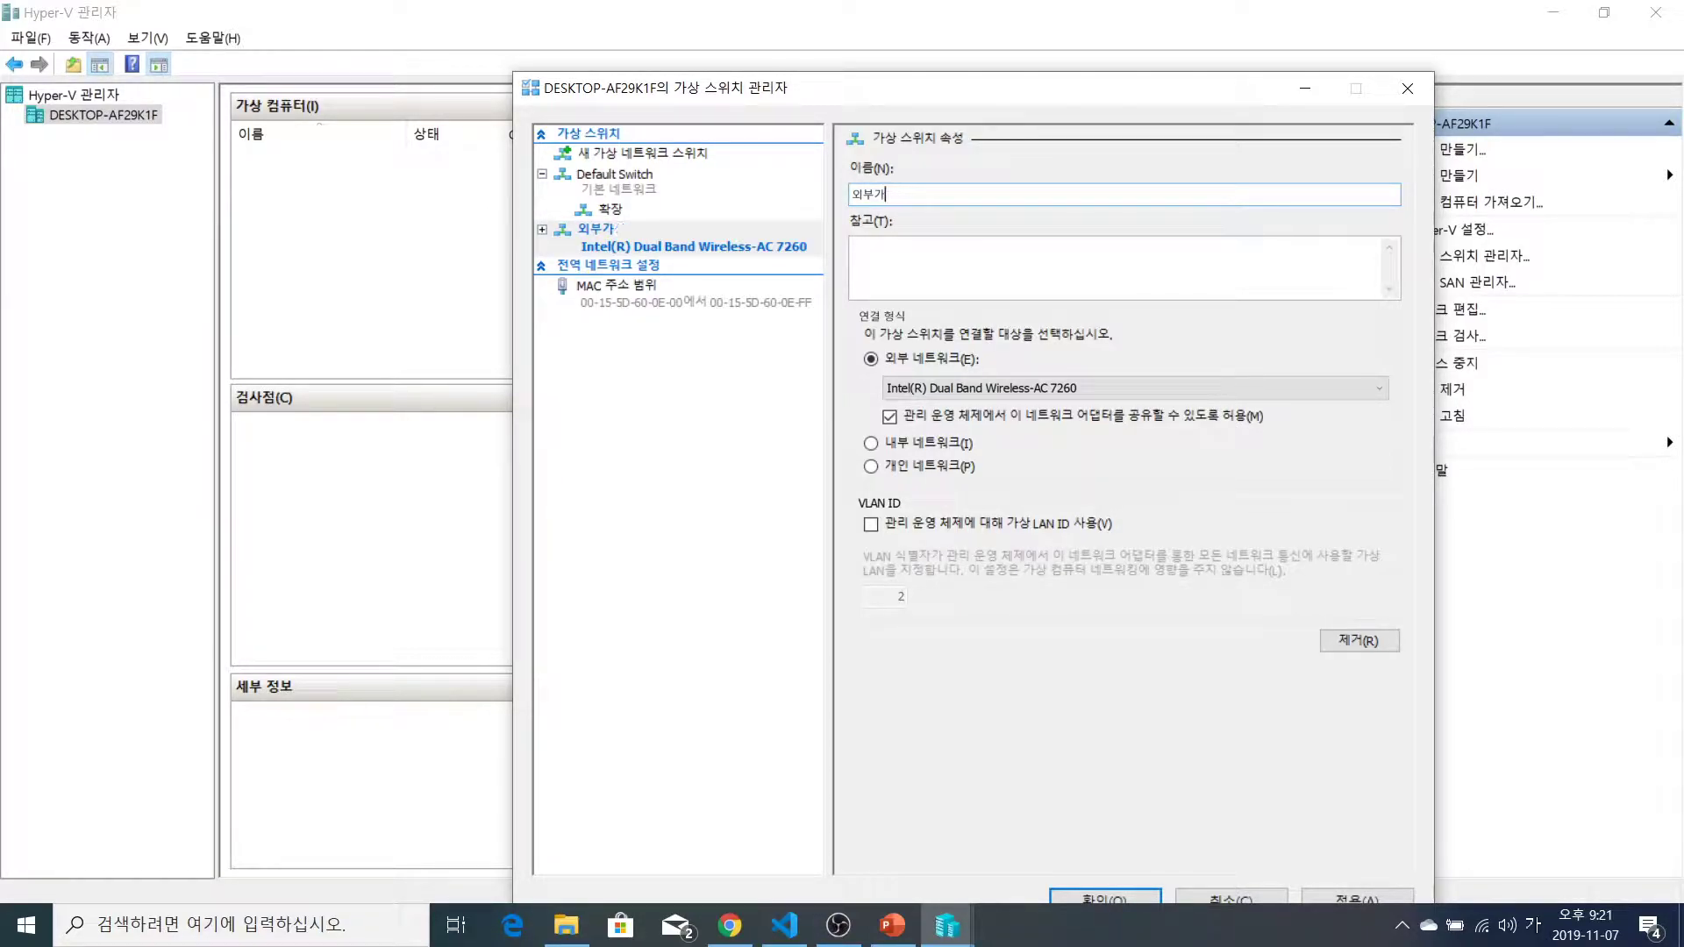
{"action": "type", "text": "Exte"}
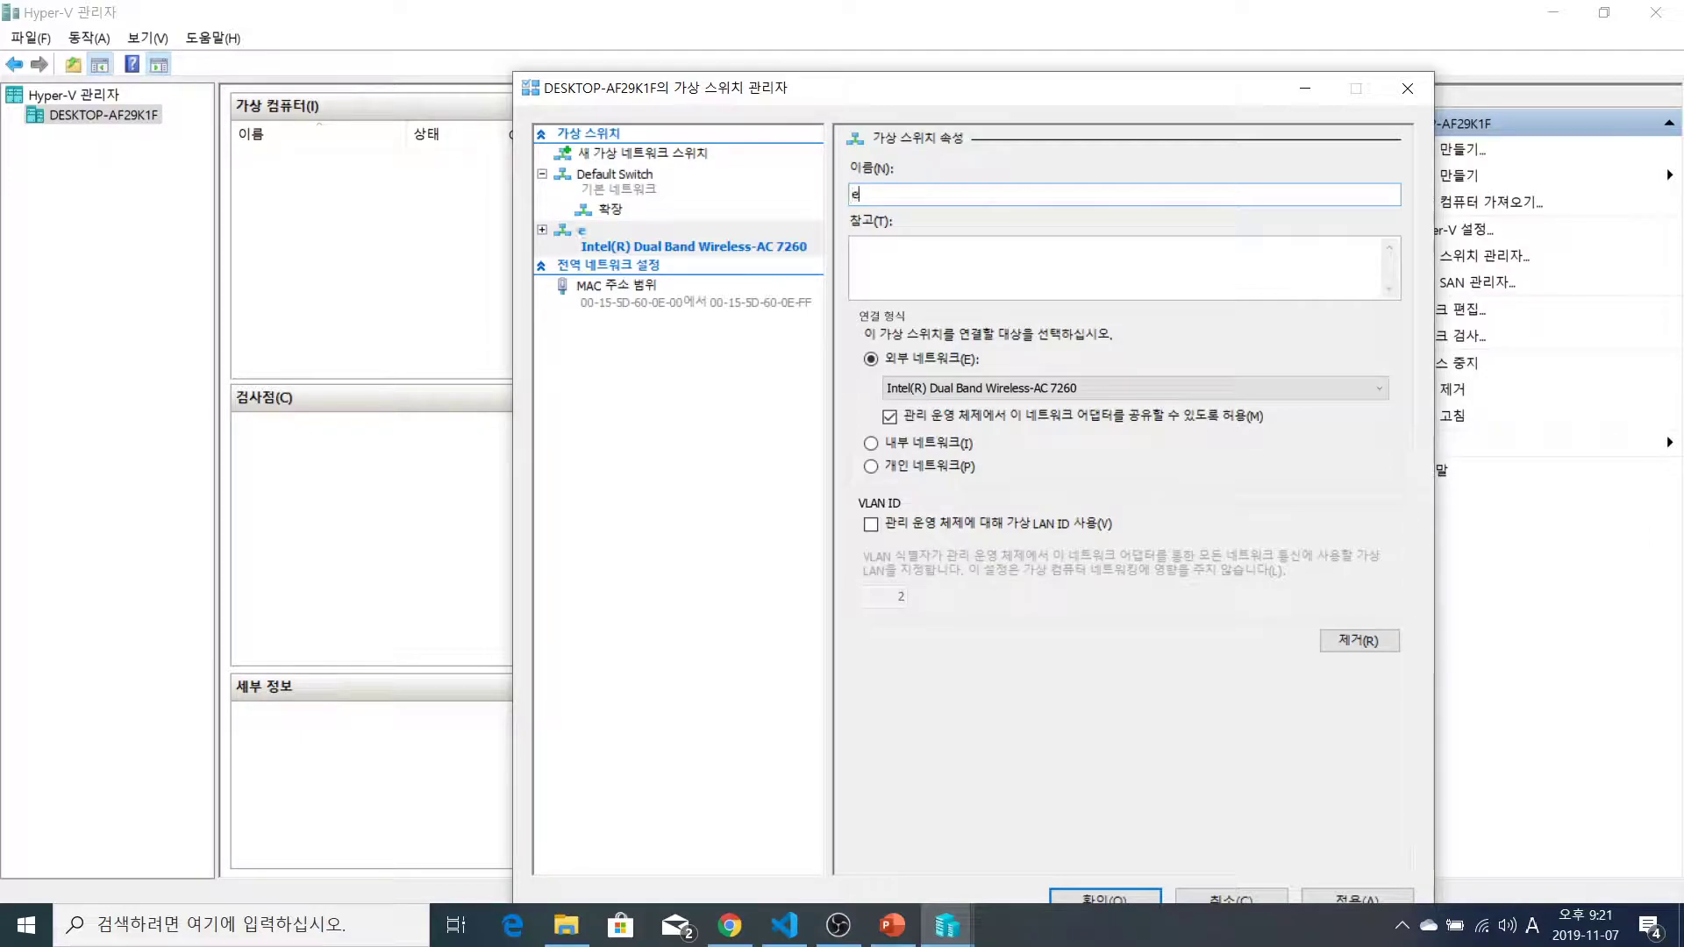
{"action": "type", "text": "rnalSwitch"}
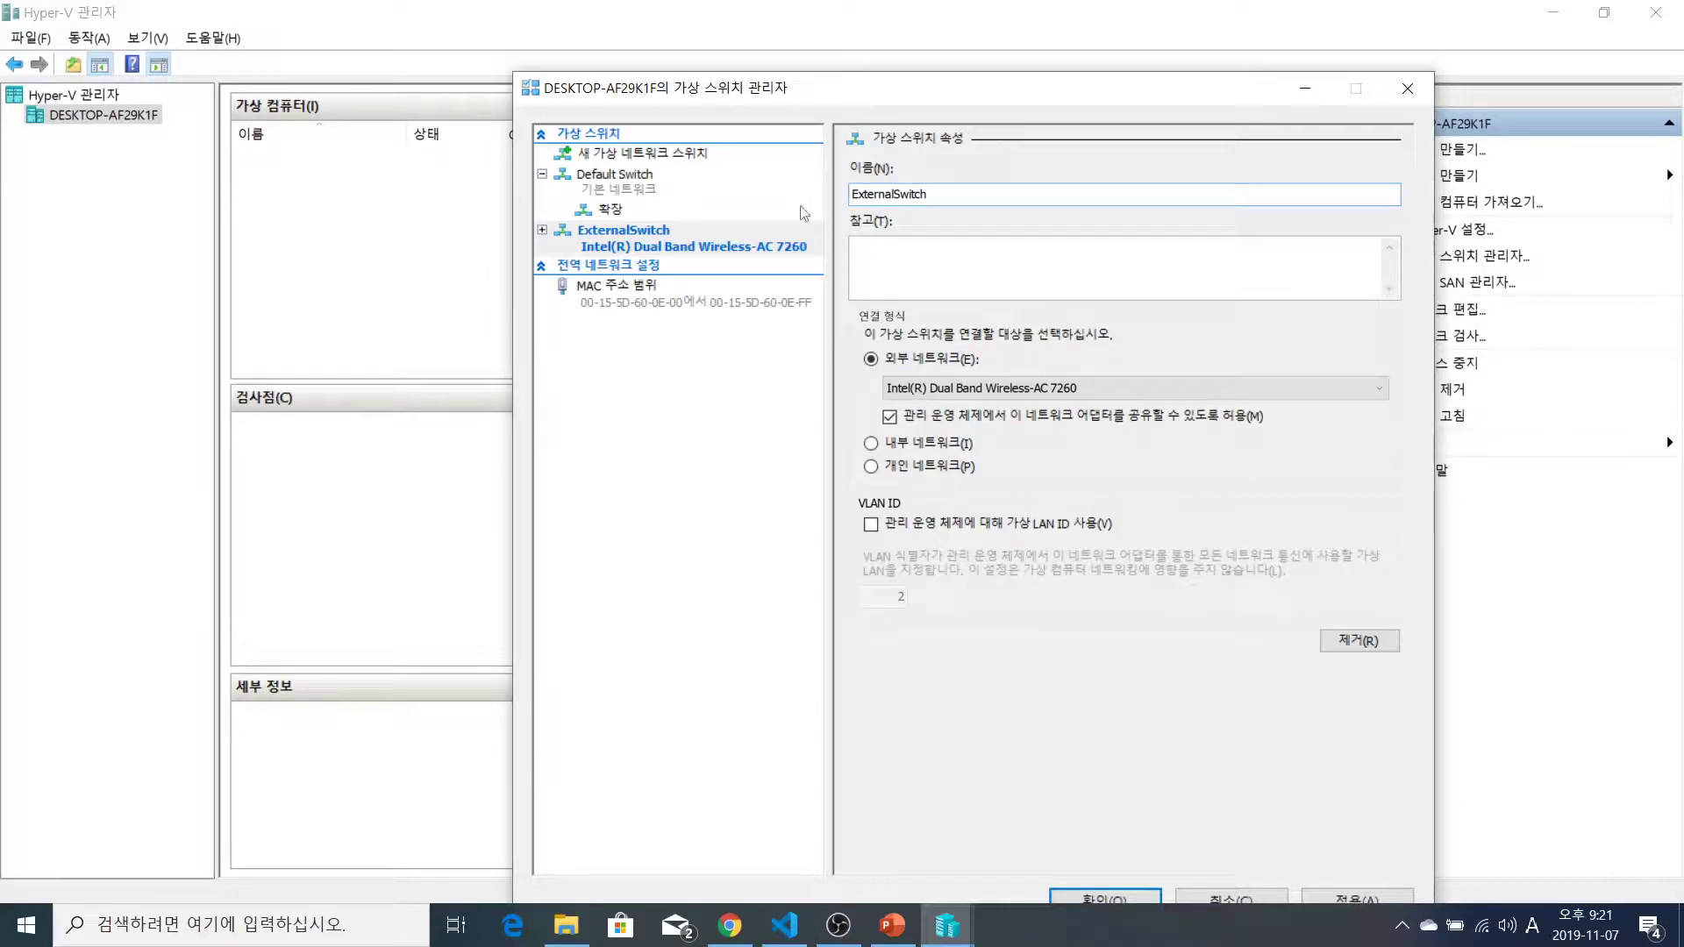
Bind ExternalSwitch to the Intel(R) Dual Band Wireless-AC 7260 adapter and apply
{"action": "left_click", "coordinate": [909, 397]}
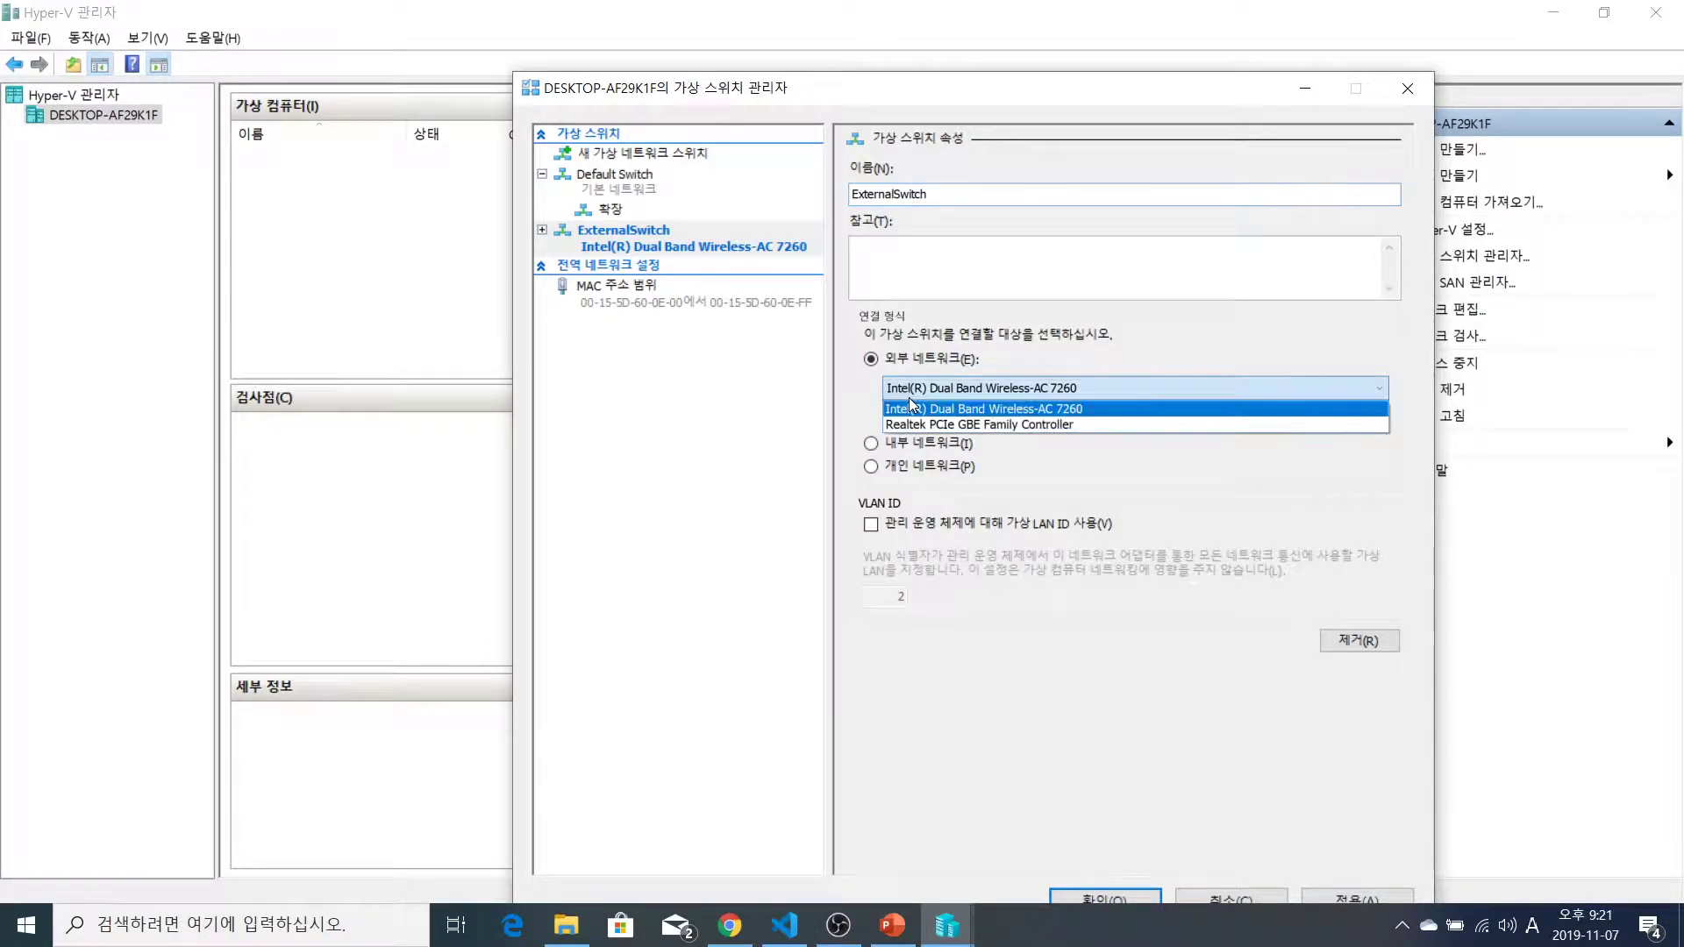
{"action": "left_click", "coordinate": [919, 397]}
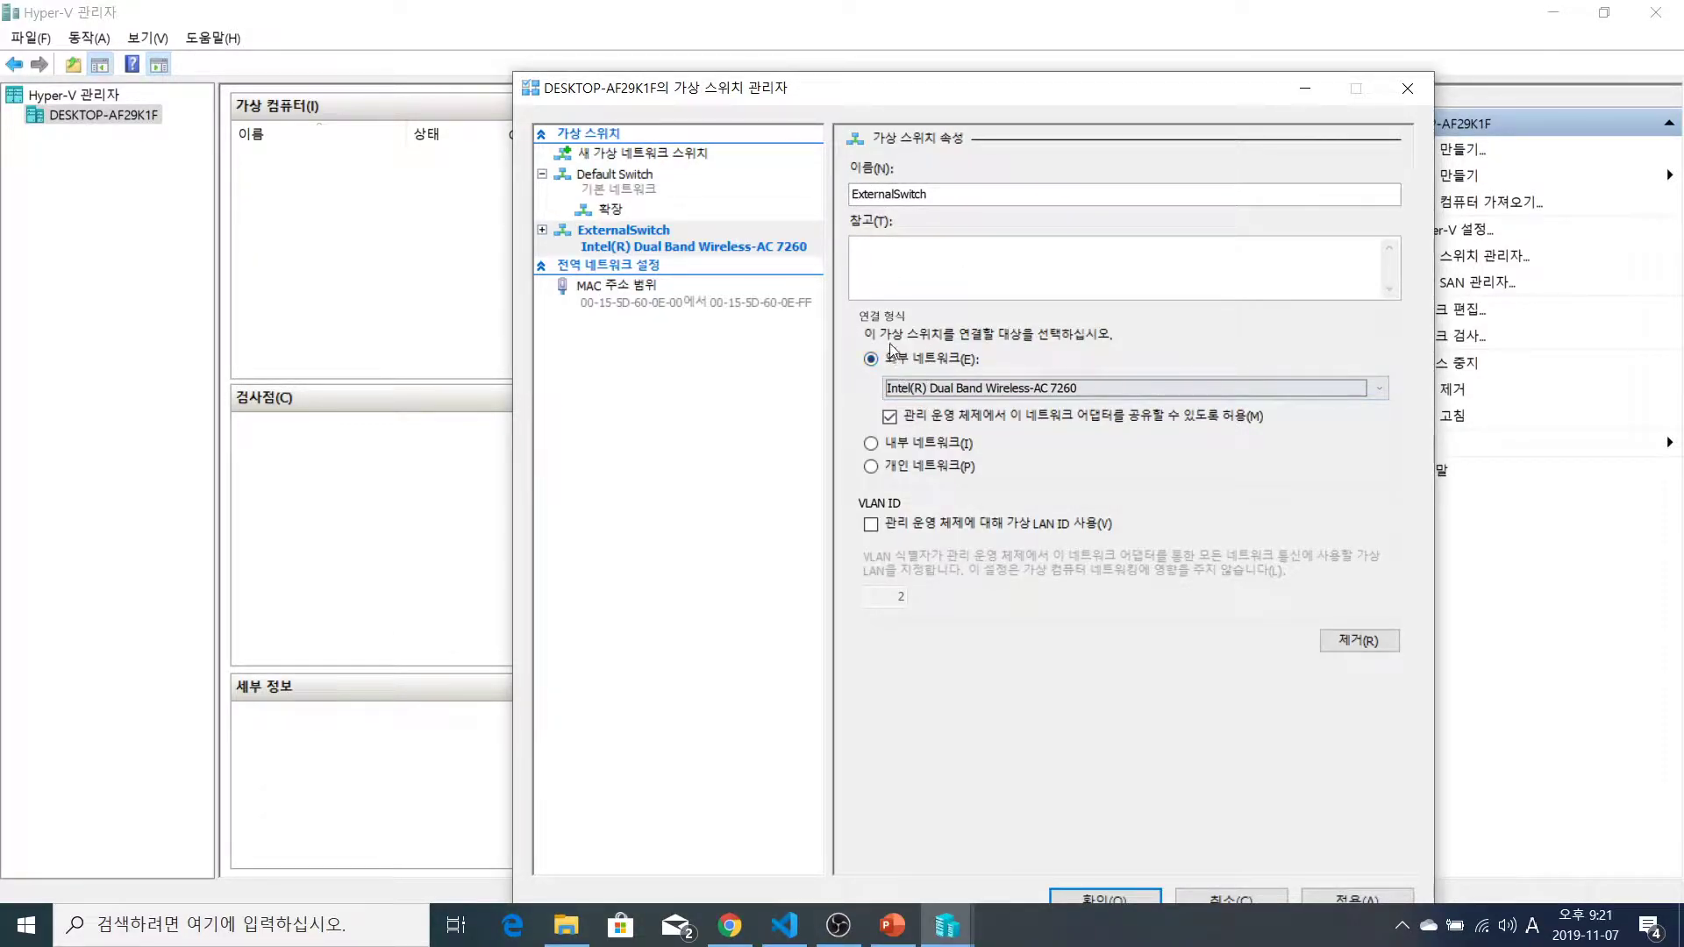
{"action": "left_click", "coordinate": [943, 392]}
{"action": "left_click", "coordinate": [947, 395]}
{"action": "left_click", "coordinate": [936, 393]}
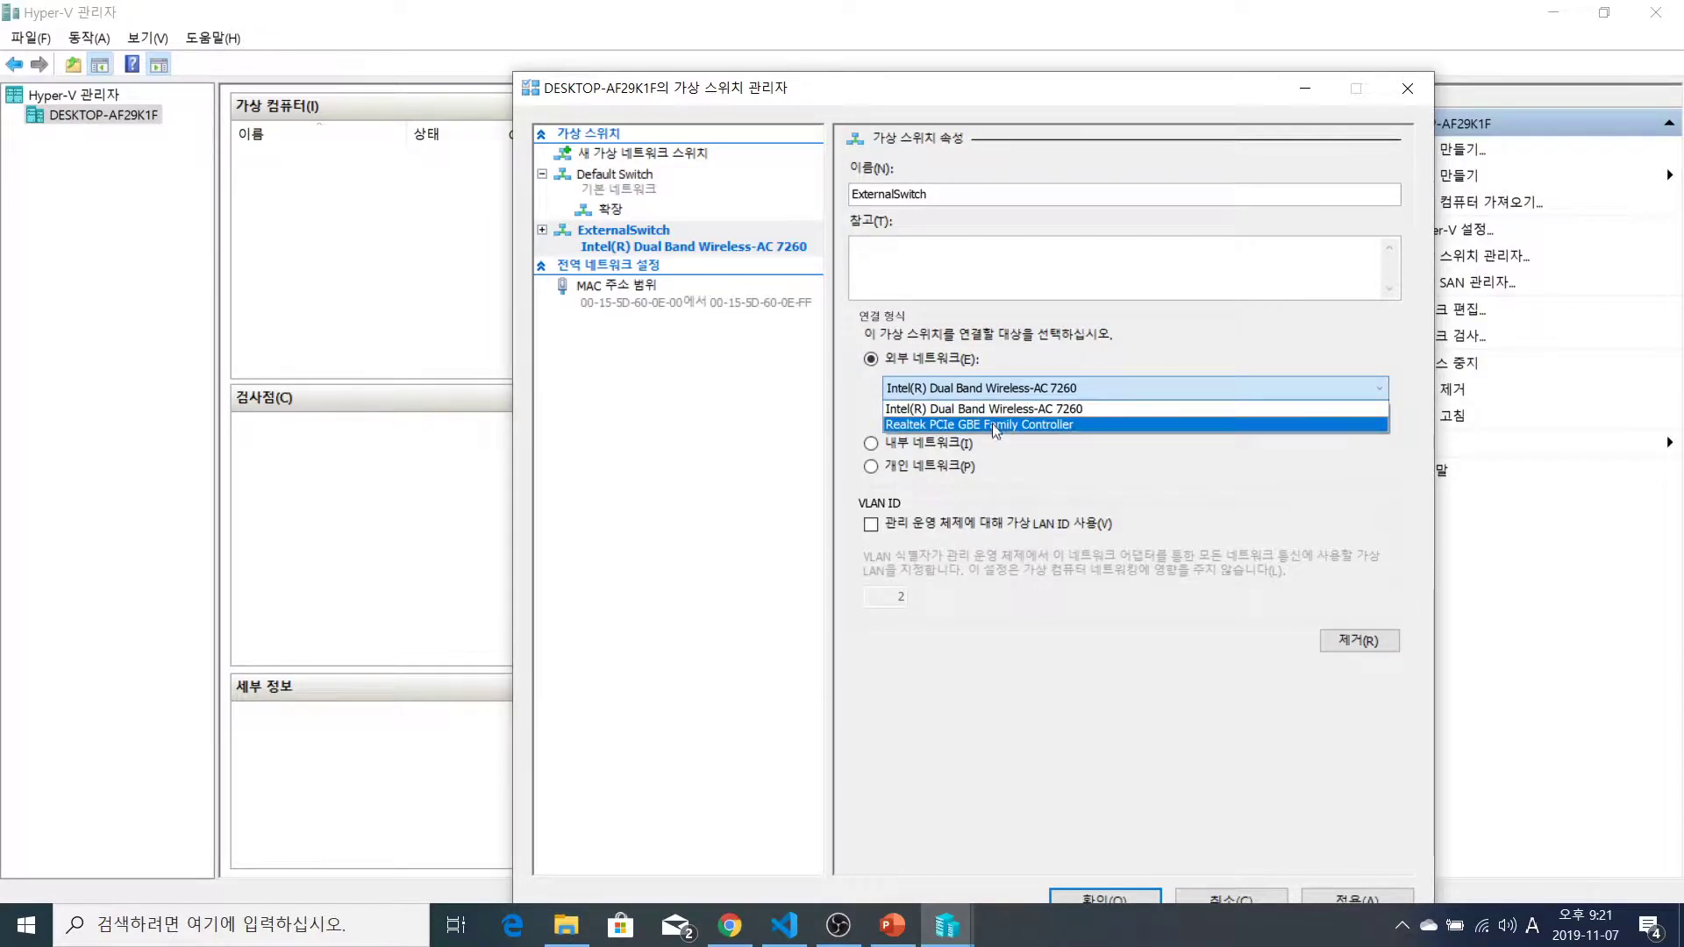
{"action": "left_click", "coordinate": [989, 408]}
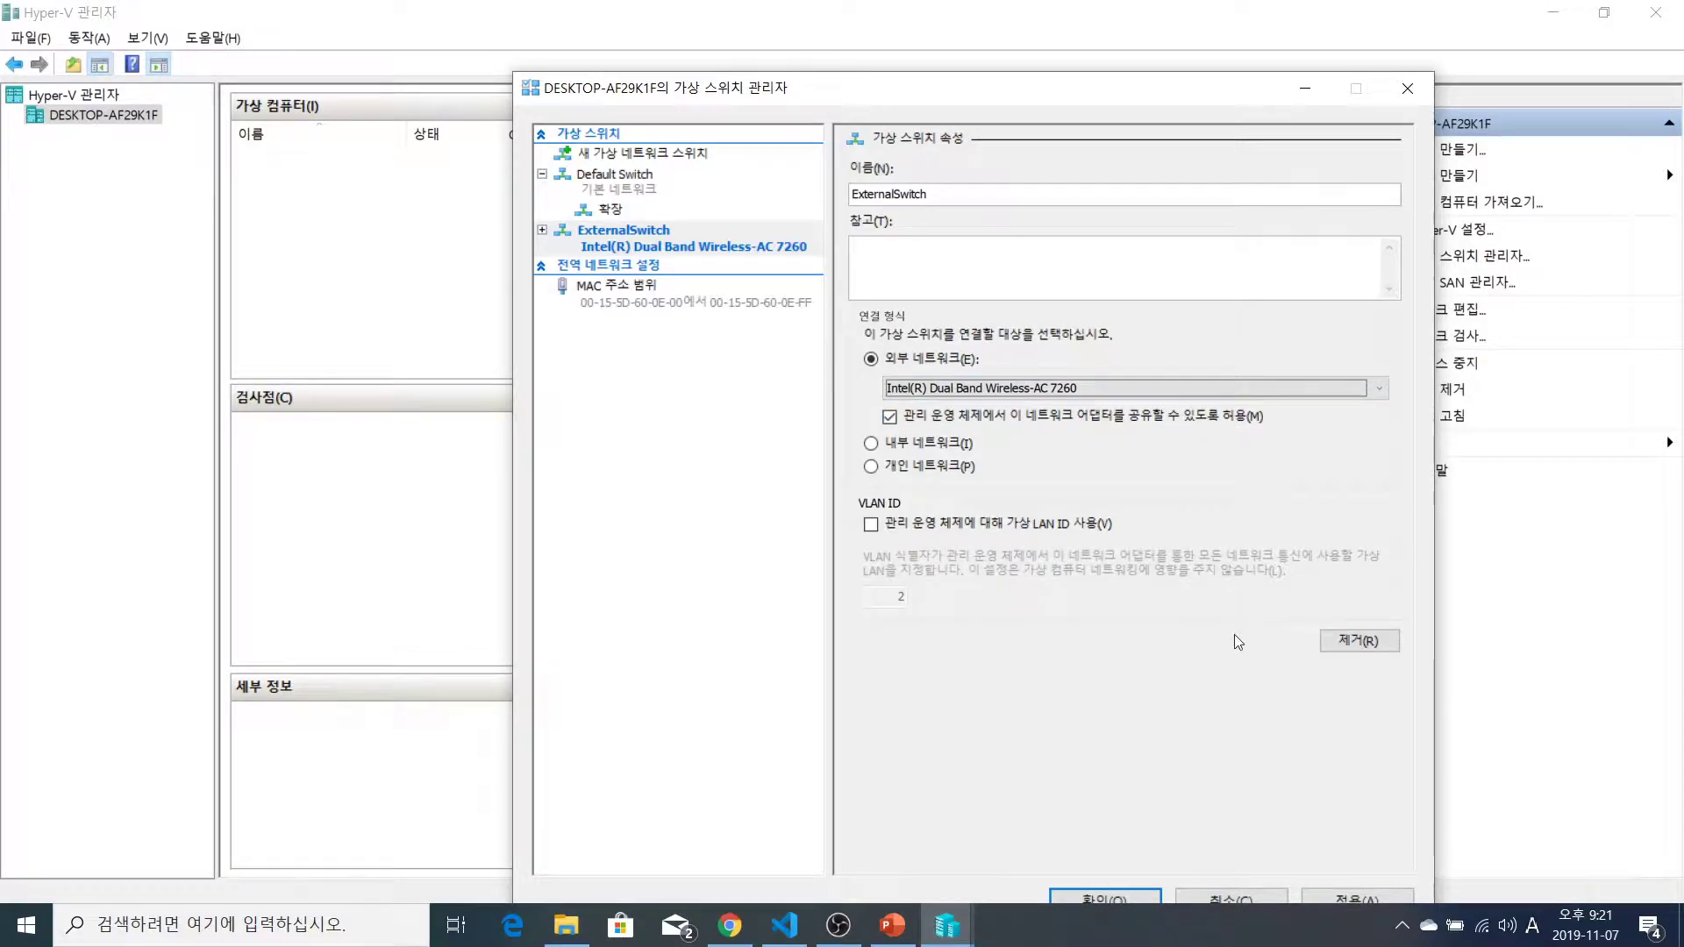
{"action": "left_click", "coordinate": [1356, 897]}
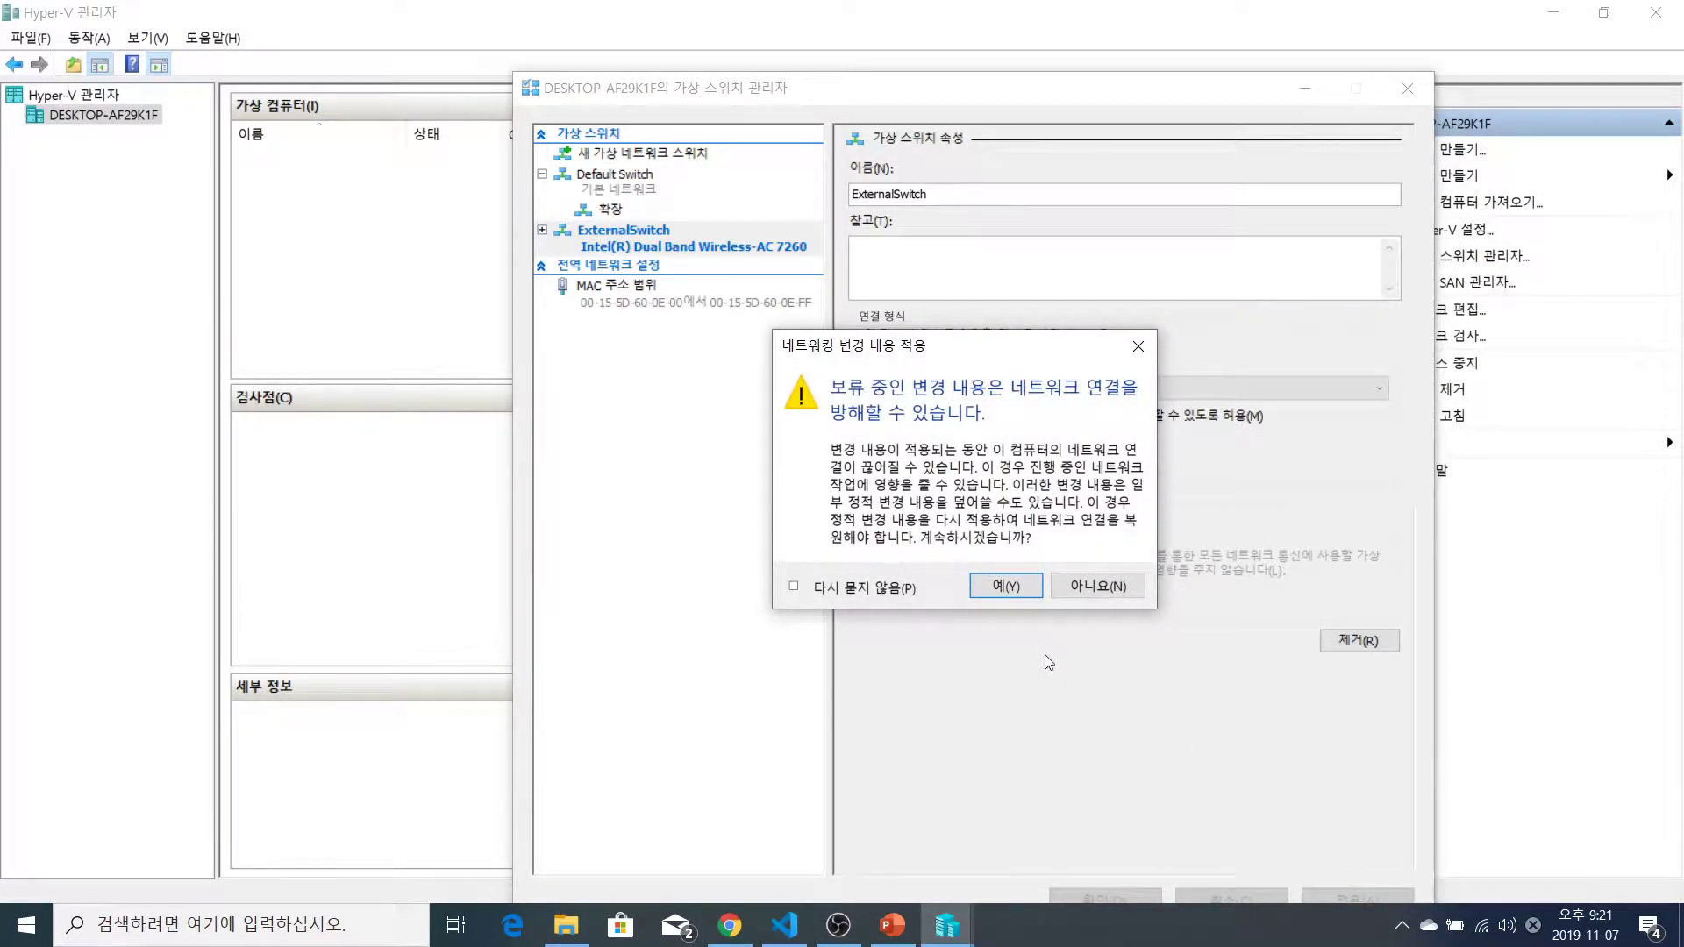
Accept the network-change warning and save, then confirm ExternalSwitch is listed in Virtual Switch Manager
{"action": "left_click", "coordinate": [1005, 586]}
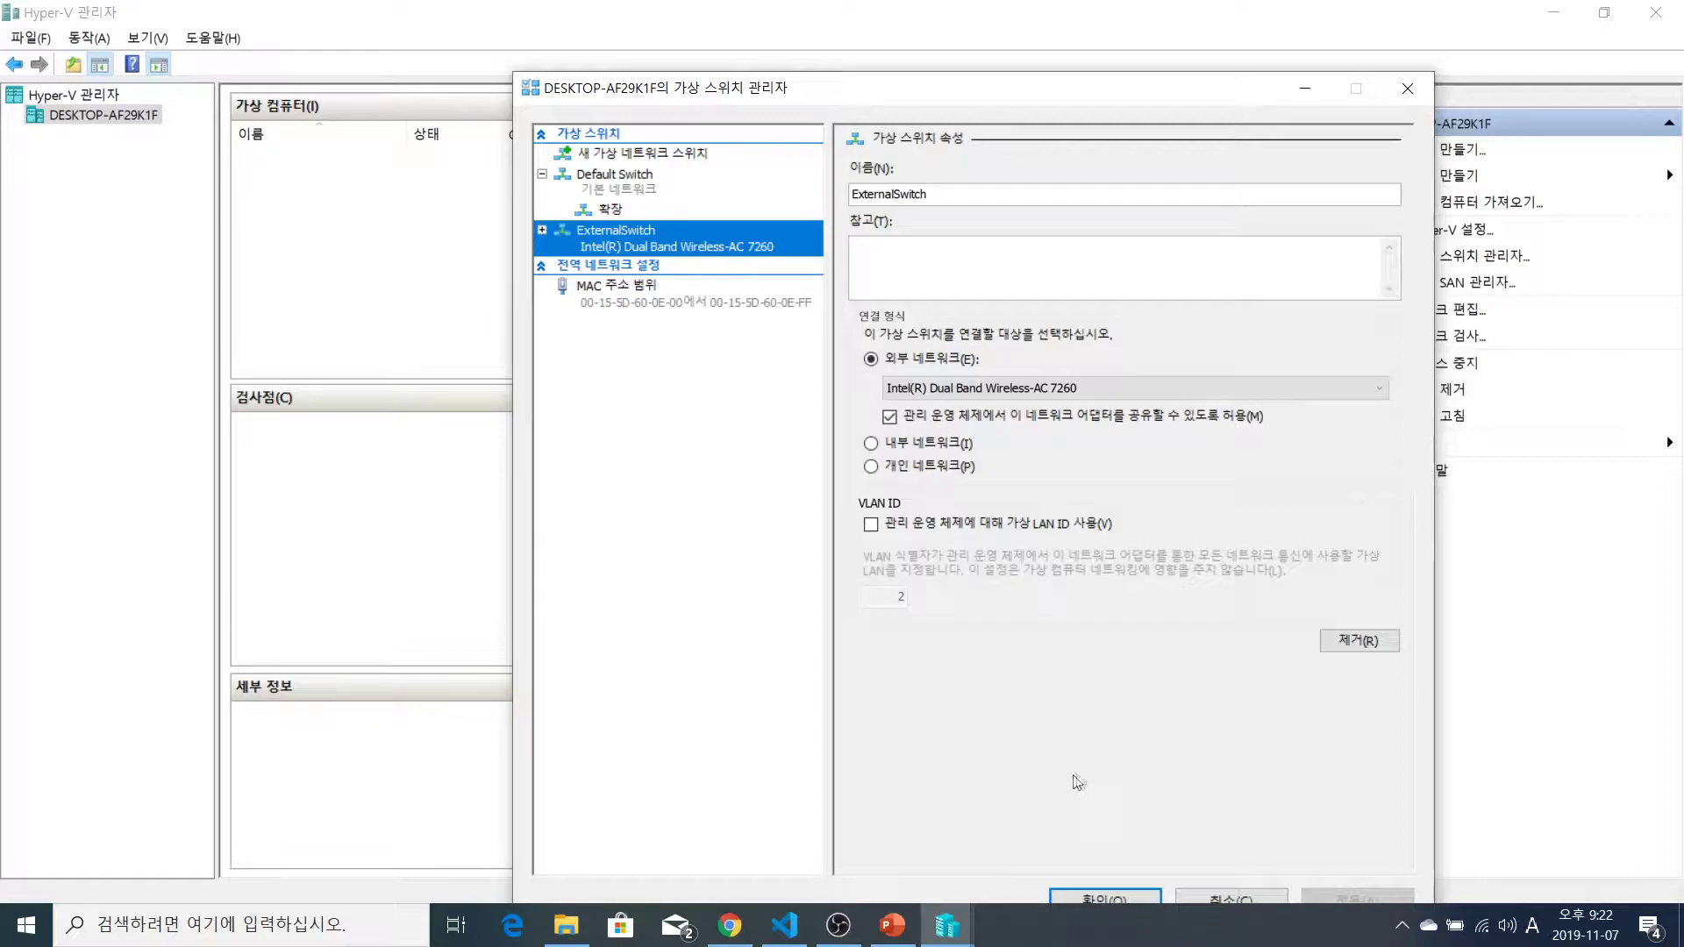
{"action": "left_click", "coordinate": [1116, 896]}
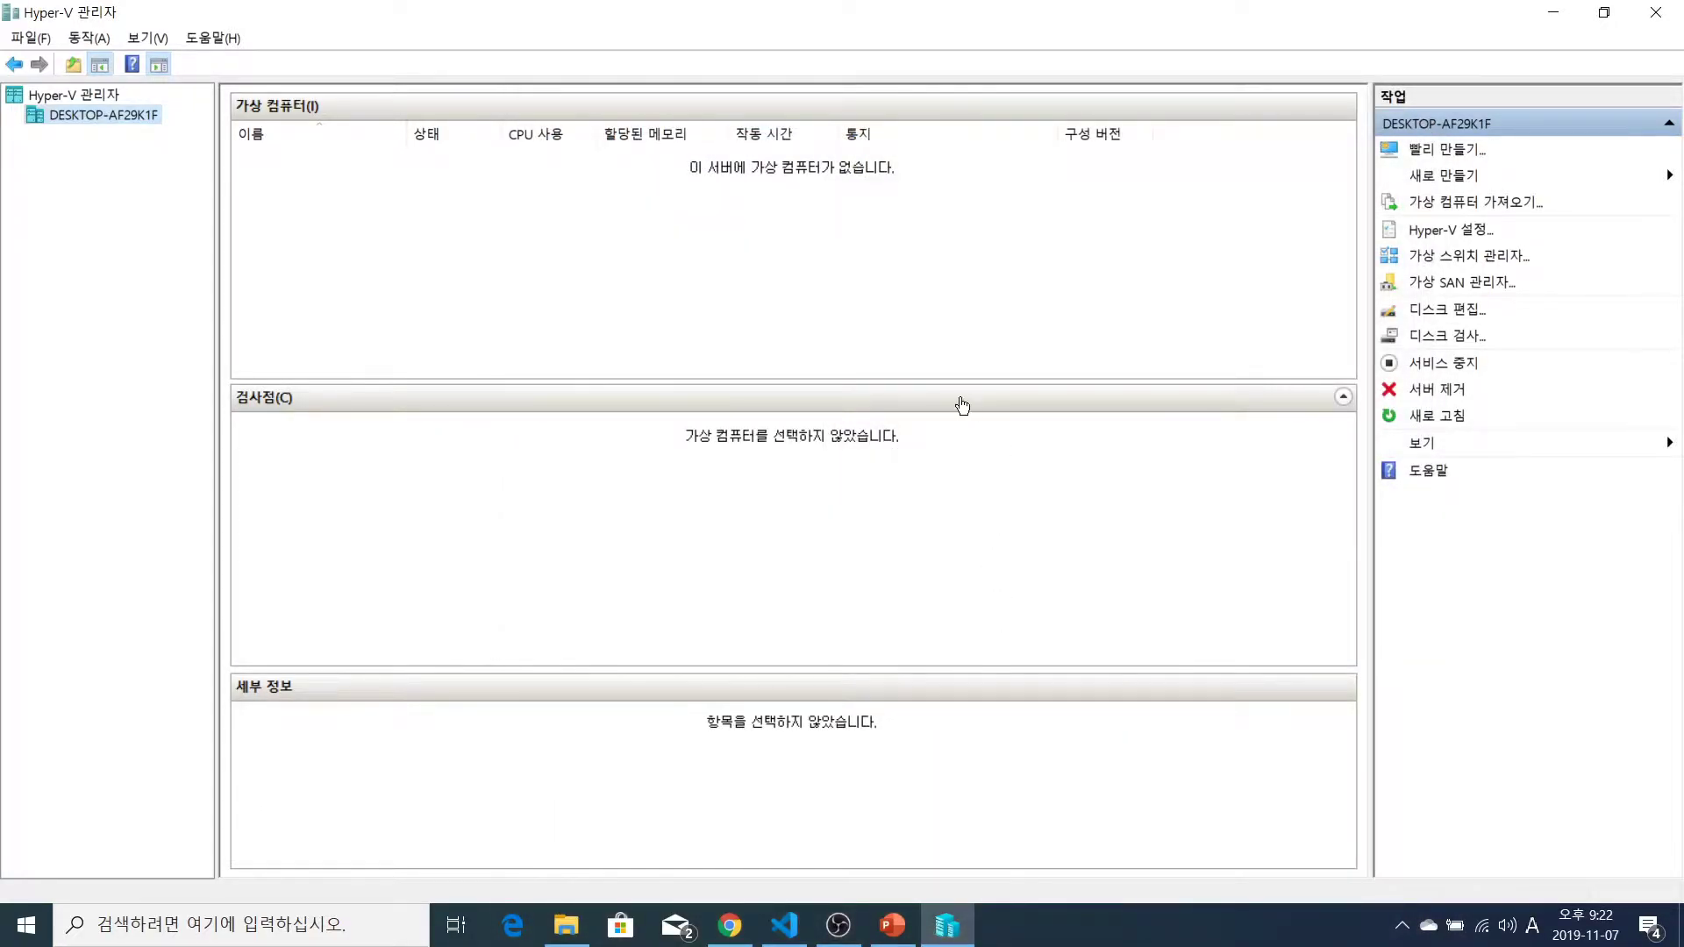
{"action": "left_click", "coordinate": [89, 38]}
{"action": "left_click", "coordinate": [146, 168]}
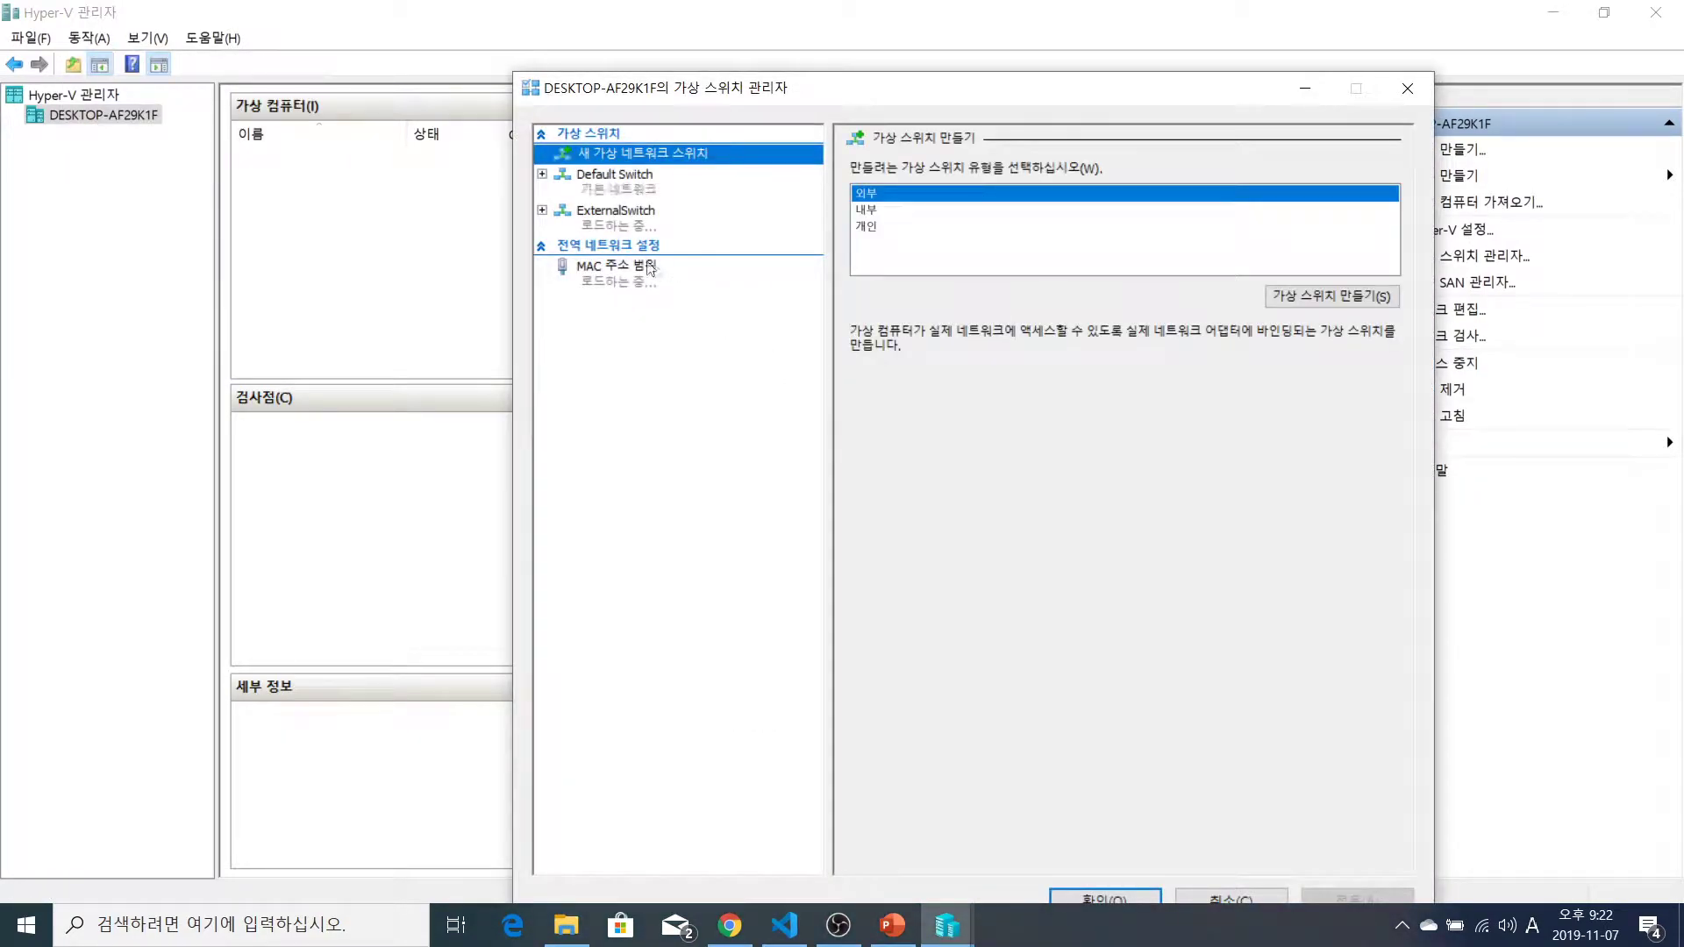
{"action": "left_click", "coordinate": [605, 223]}
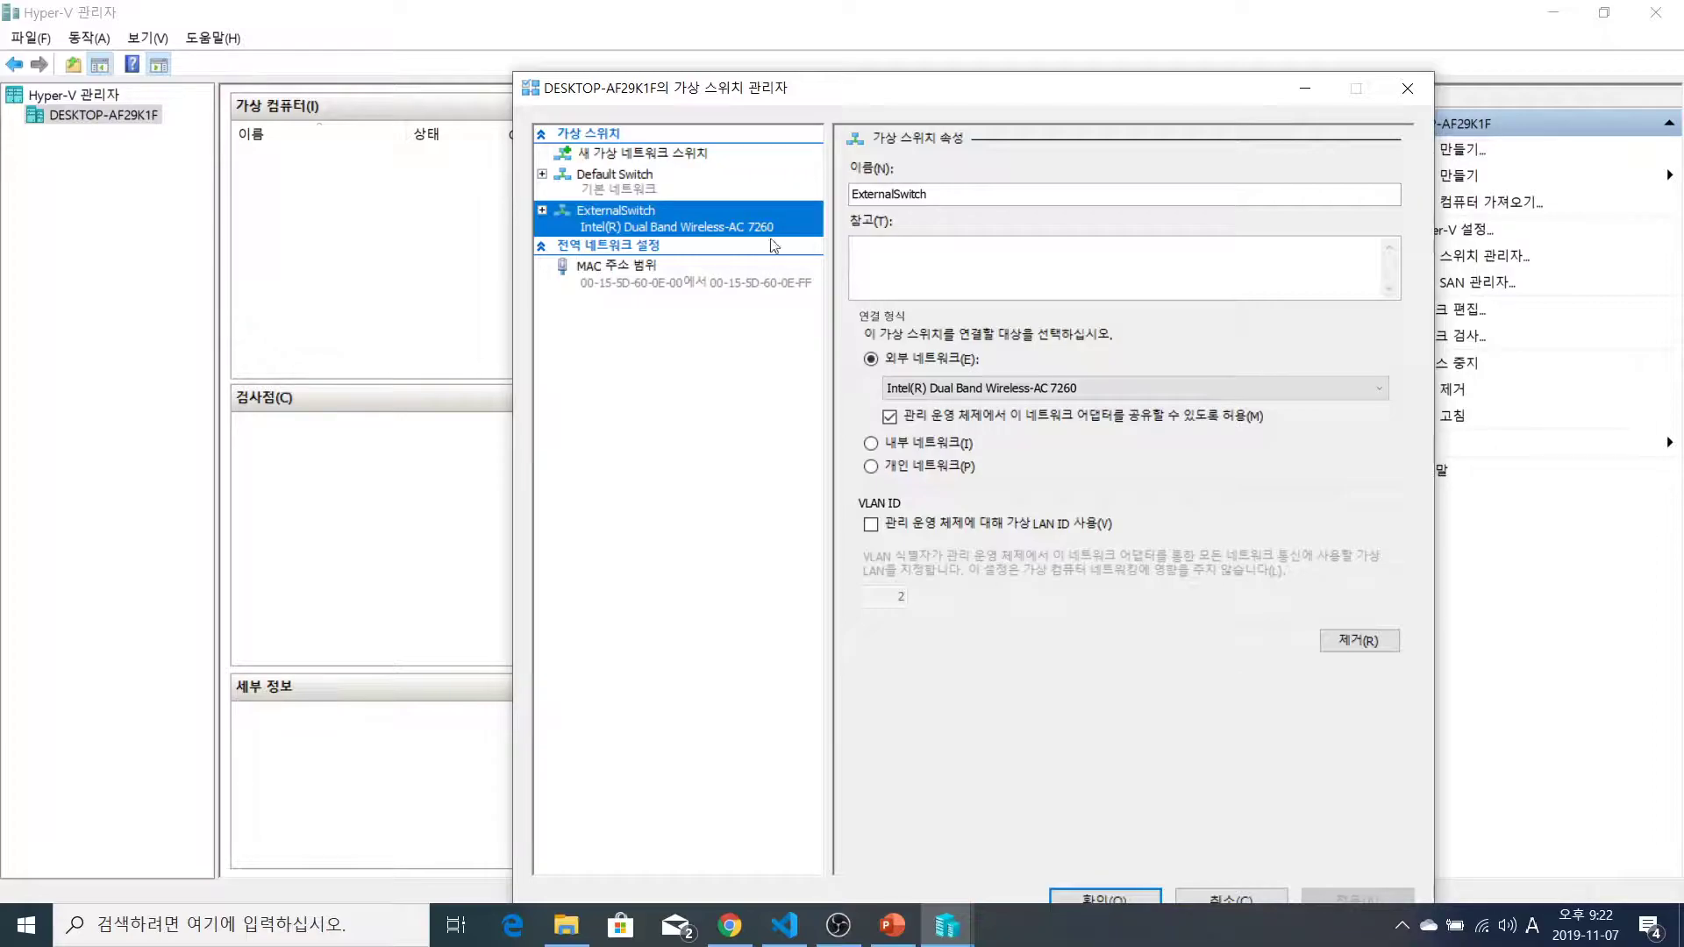
{"action": "left_click", "coordinate": [1408, 91]}
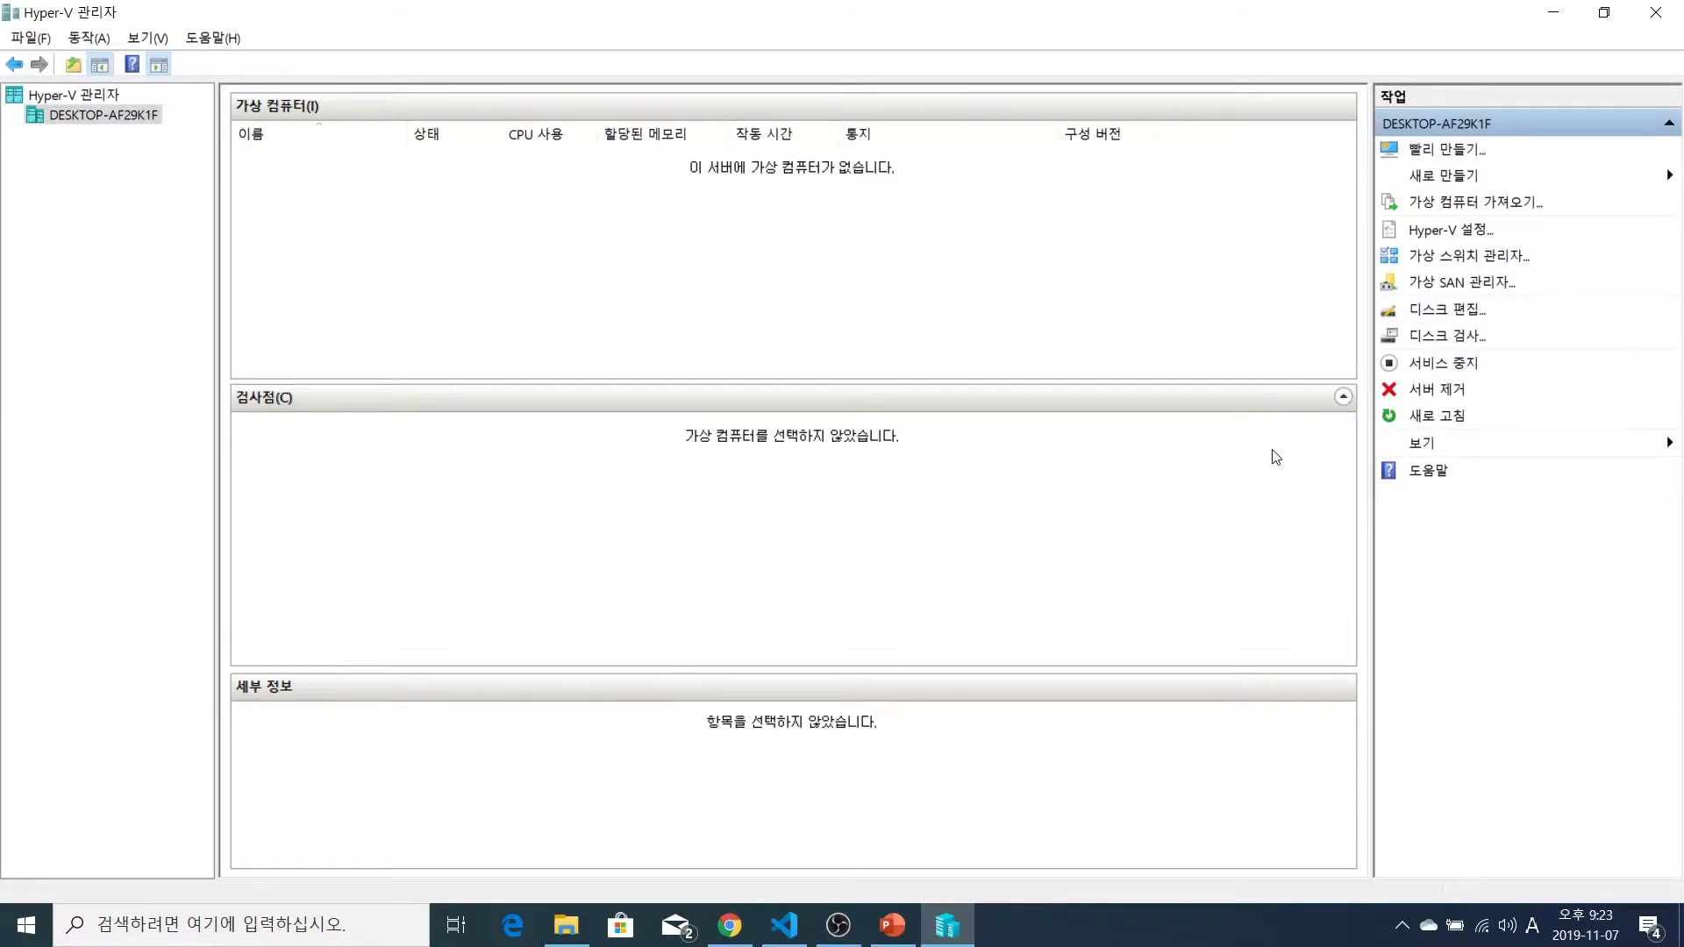
Start the New Virtual Machine Wizard and name the machine CentOS 8
{"action": "left_click", "coordinate": [1458, 181]}
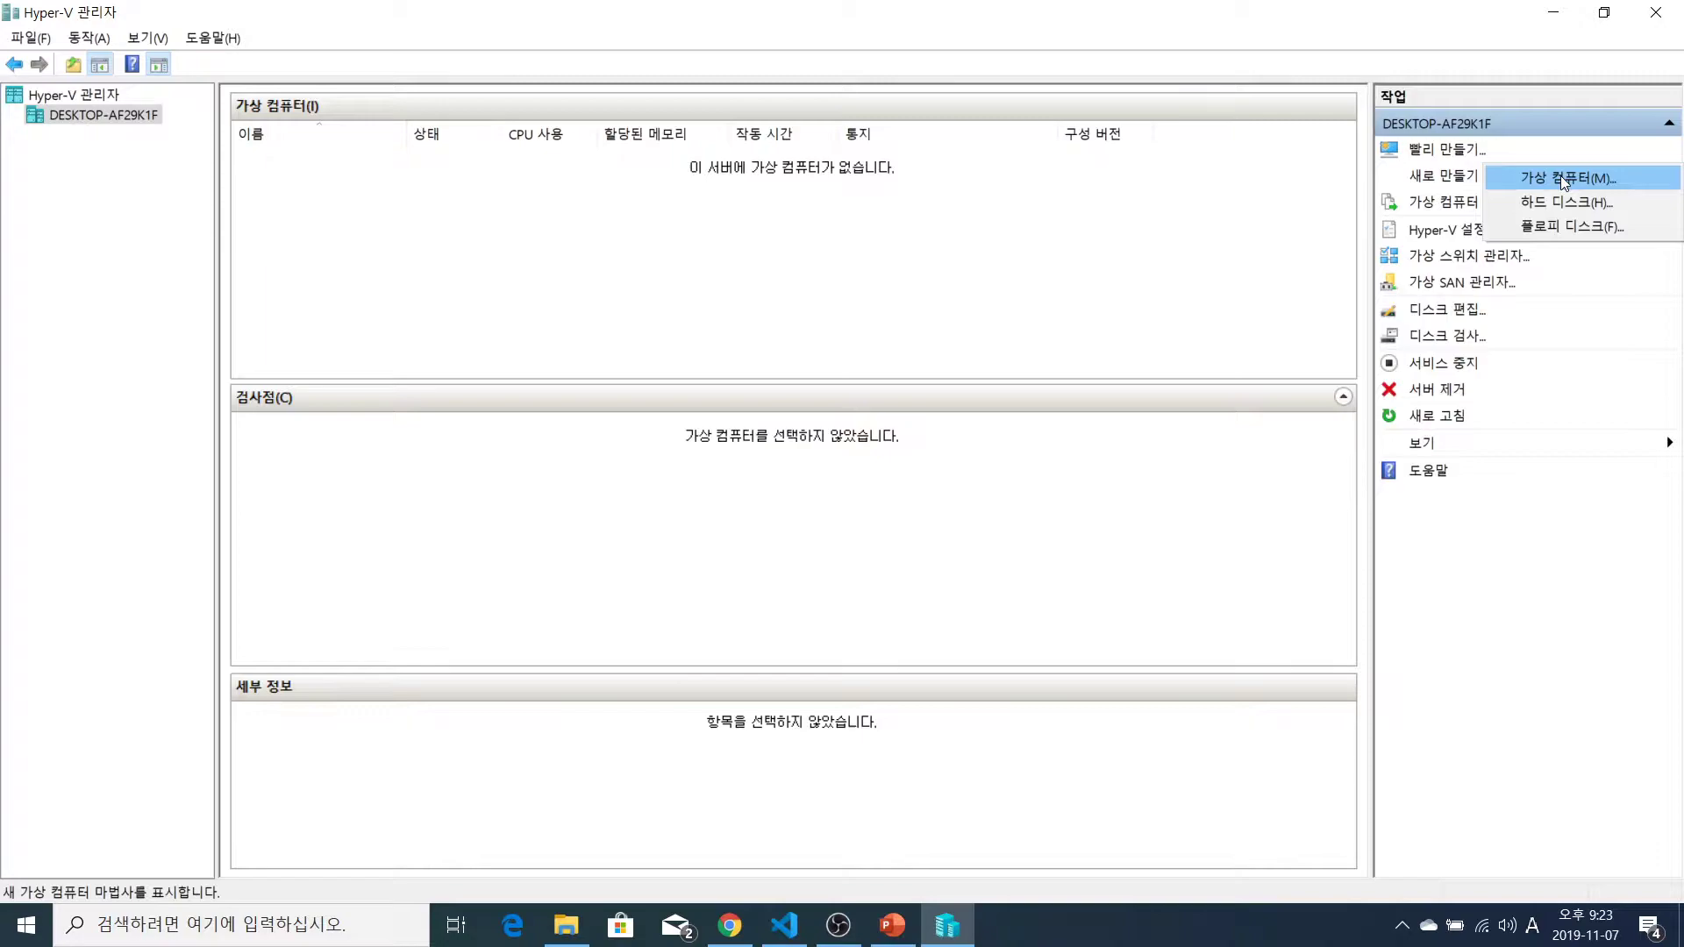
{"action": "left_click", "coordinate": [1271, 211]}
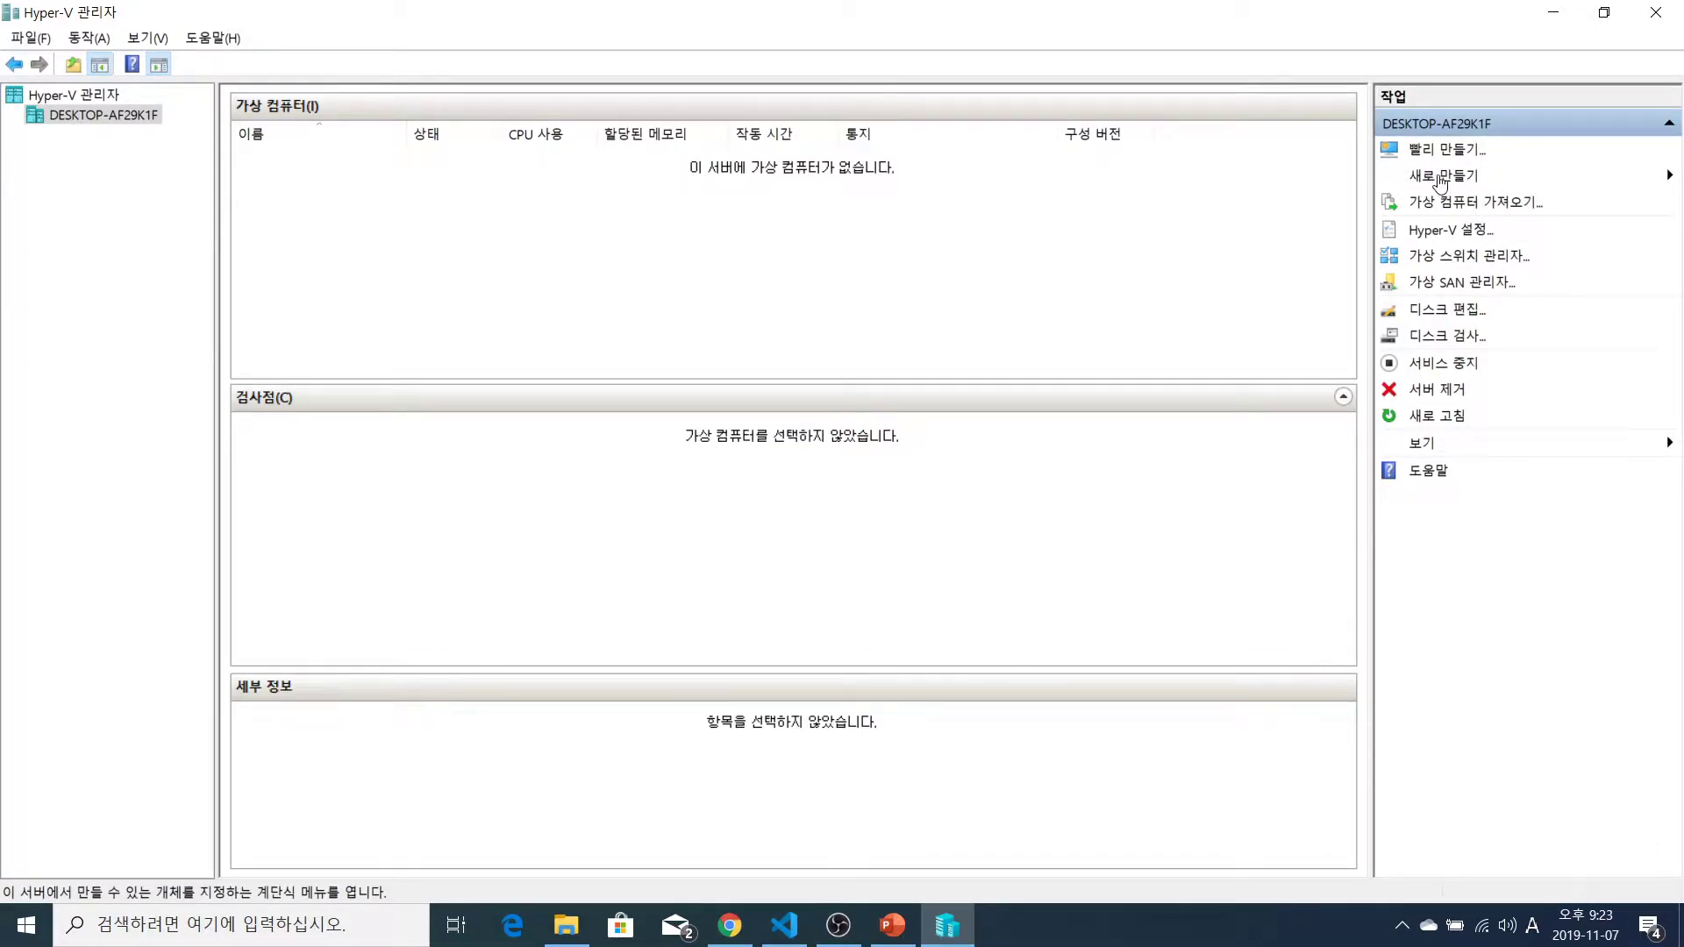
{"action": "left_click", "coordinate": [1439, 179]}
{"action": "left_click", "coordinate": [1550, 175]}
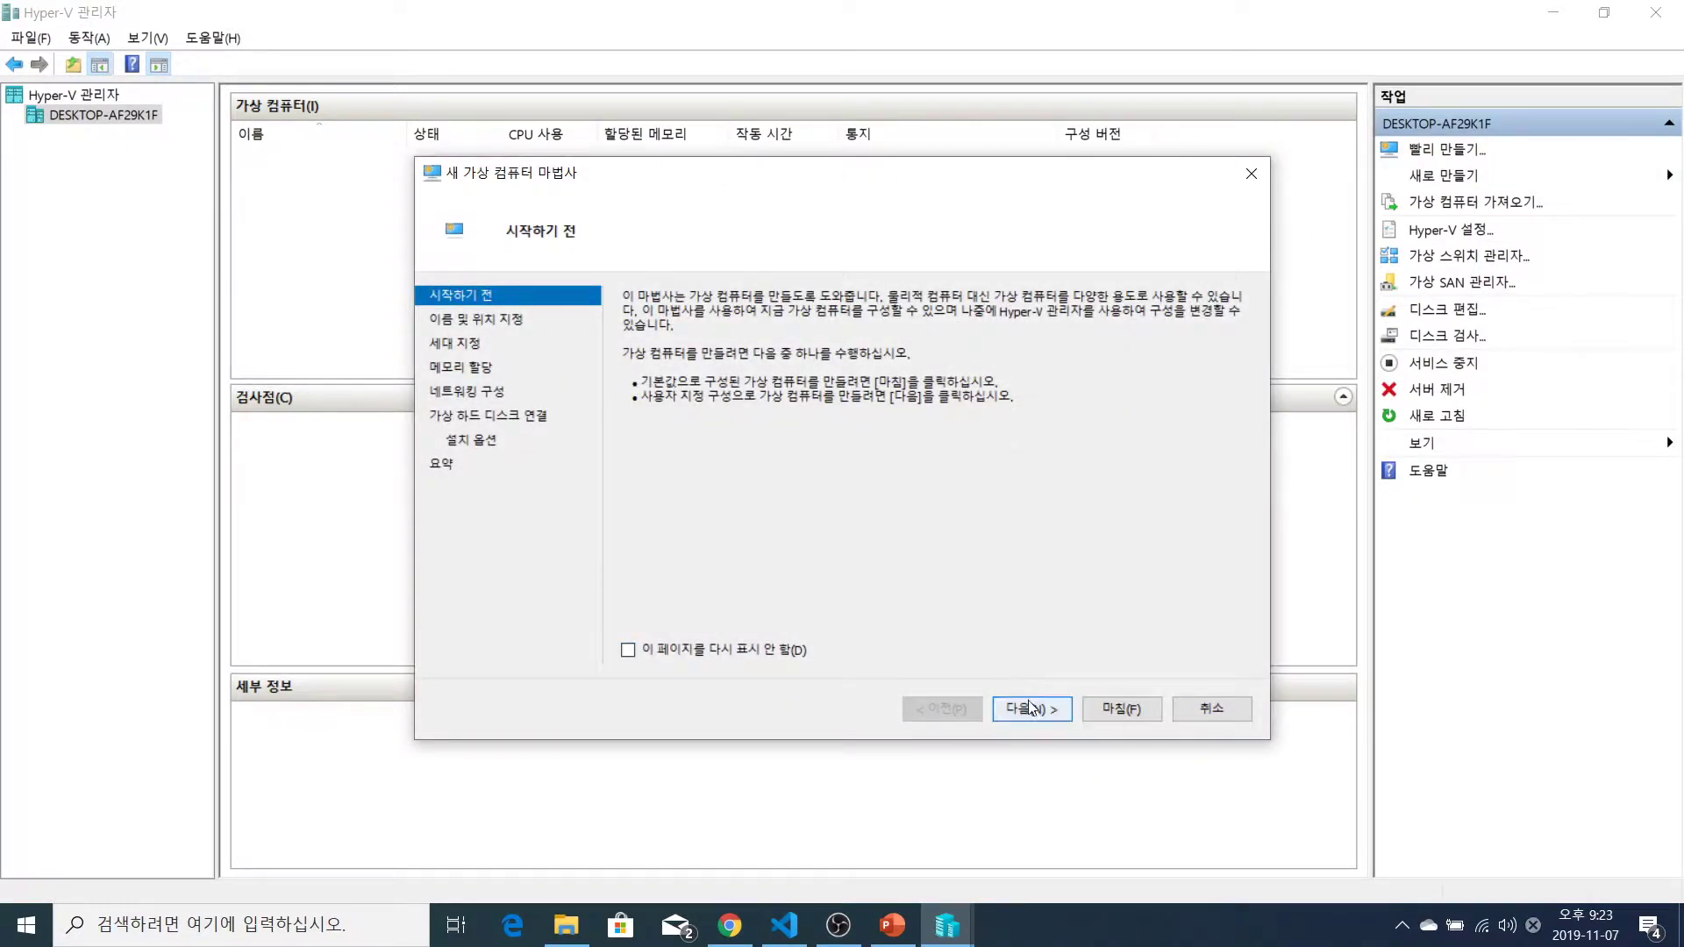
{"action": "left_click", "coordinate": [1030, 710]}
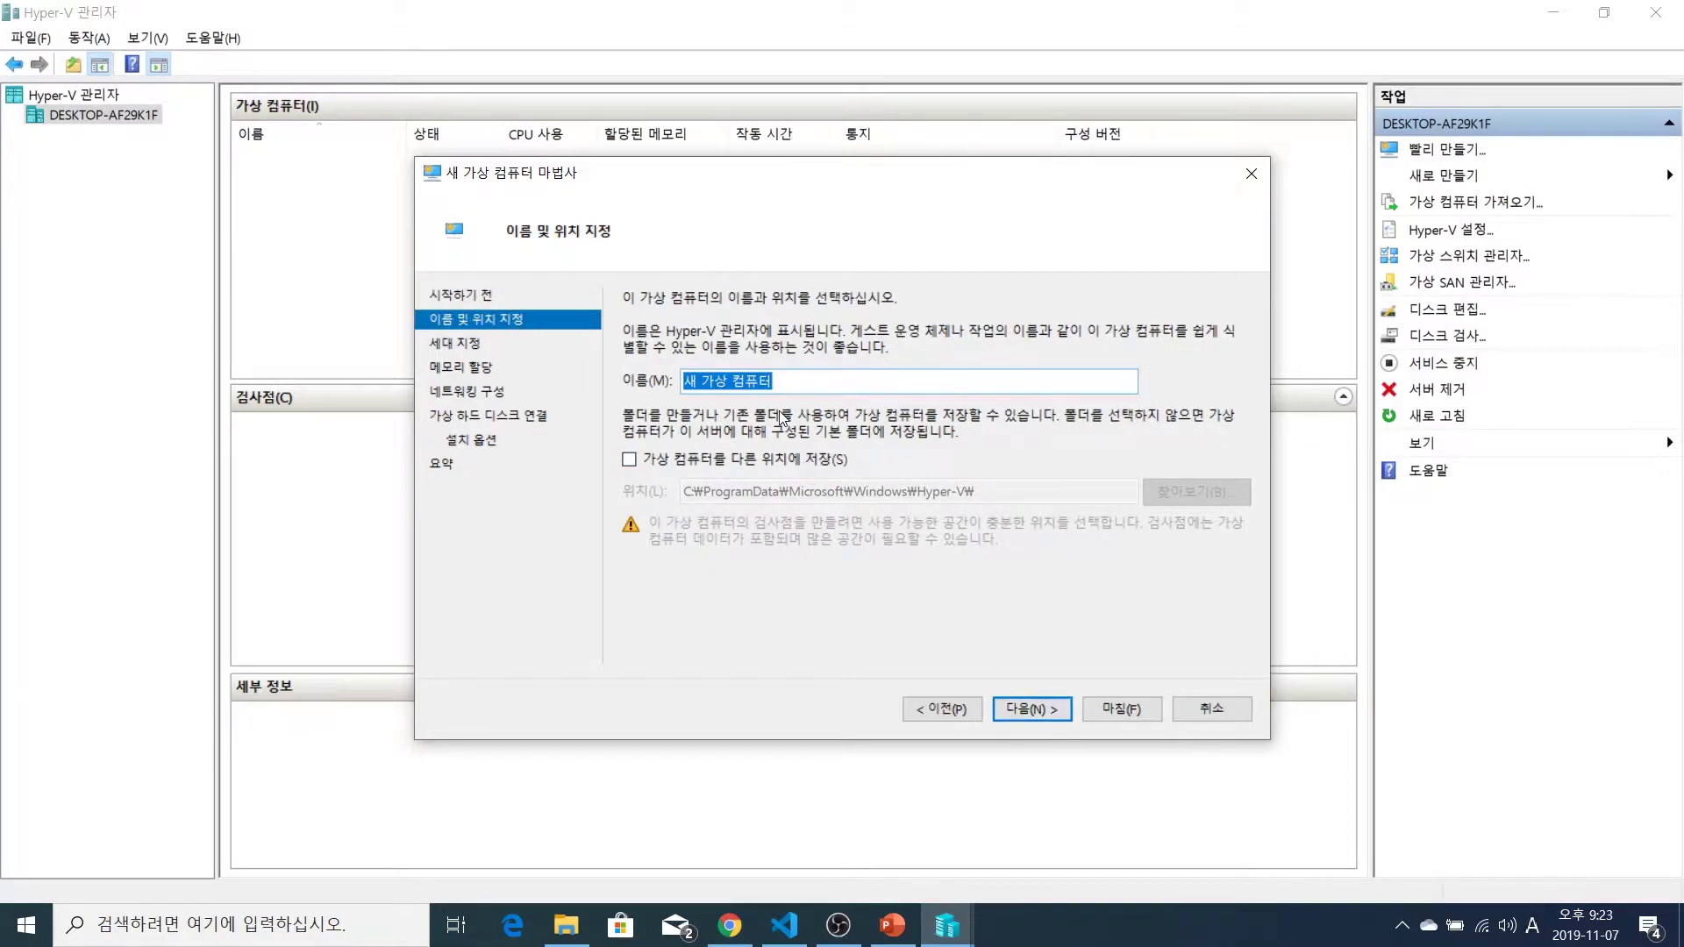
{"action": "type", "text": "CentOS 8"}
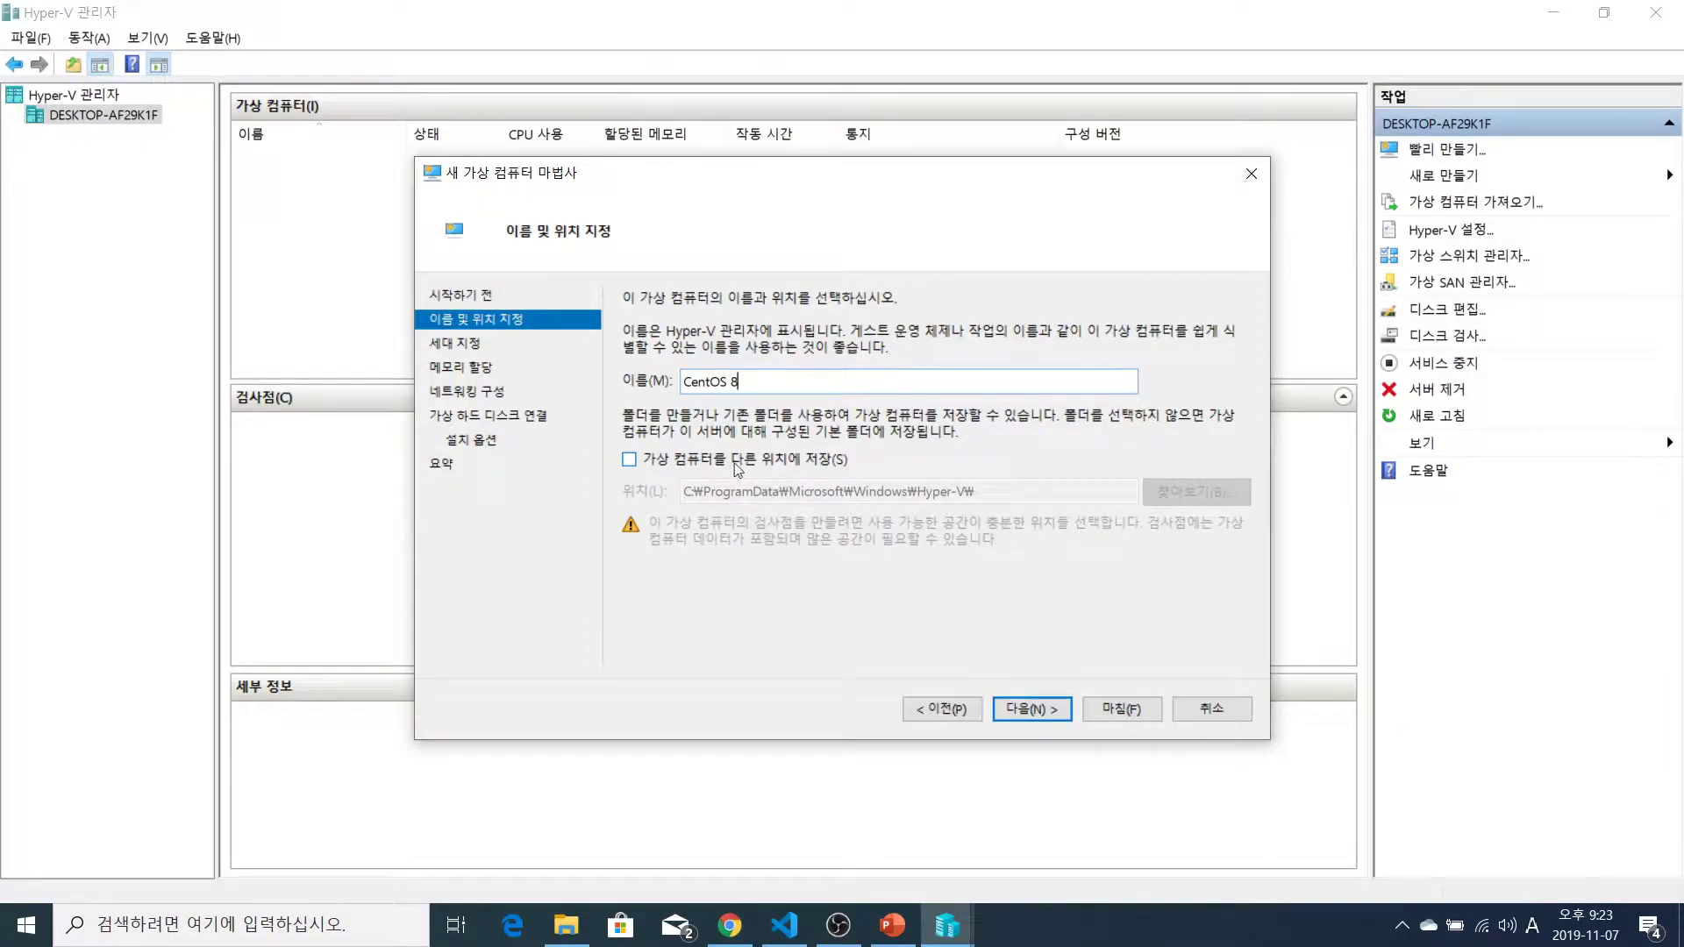
Keep the default storage location after trying a custom folder, and continue to the generation page
{"action": "left_click", "coordinate": [736, 468]}
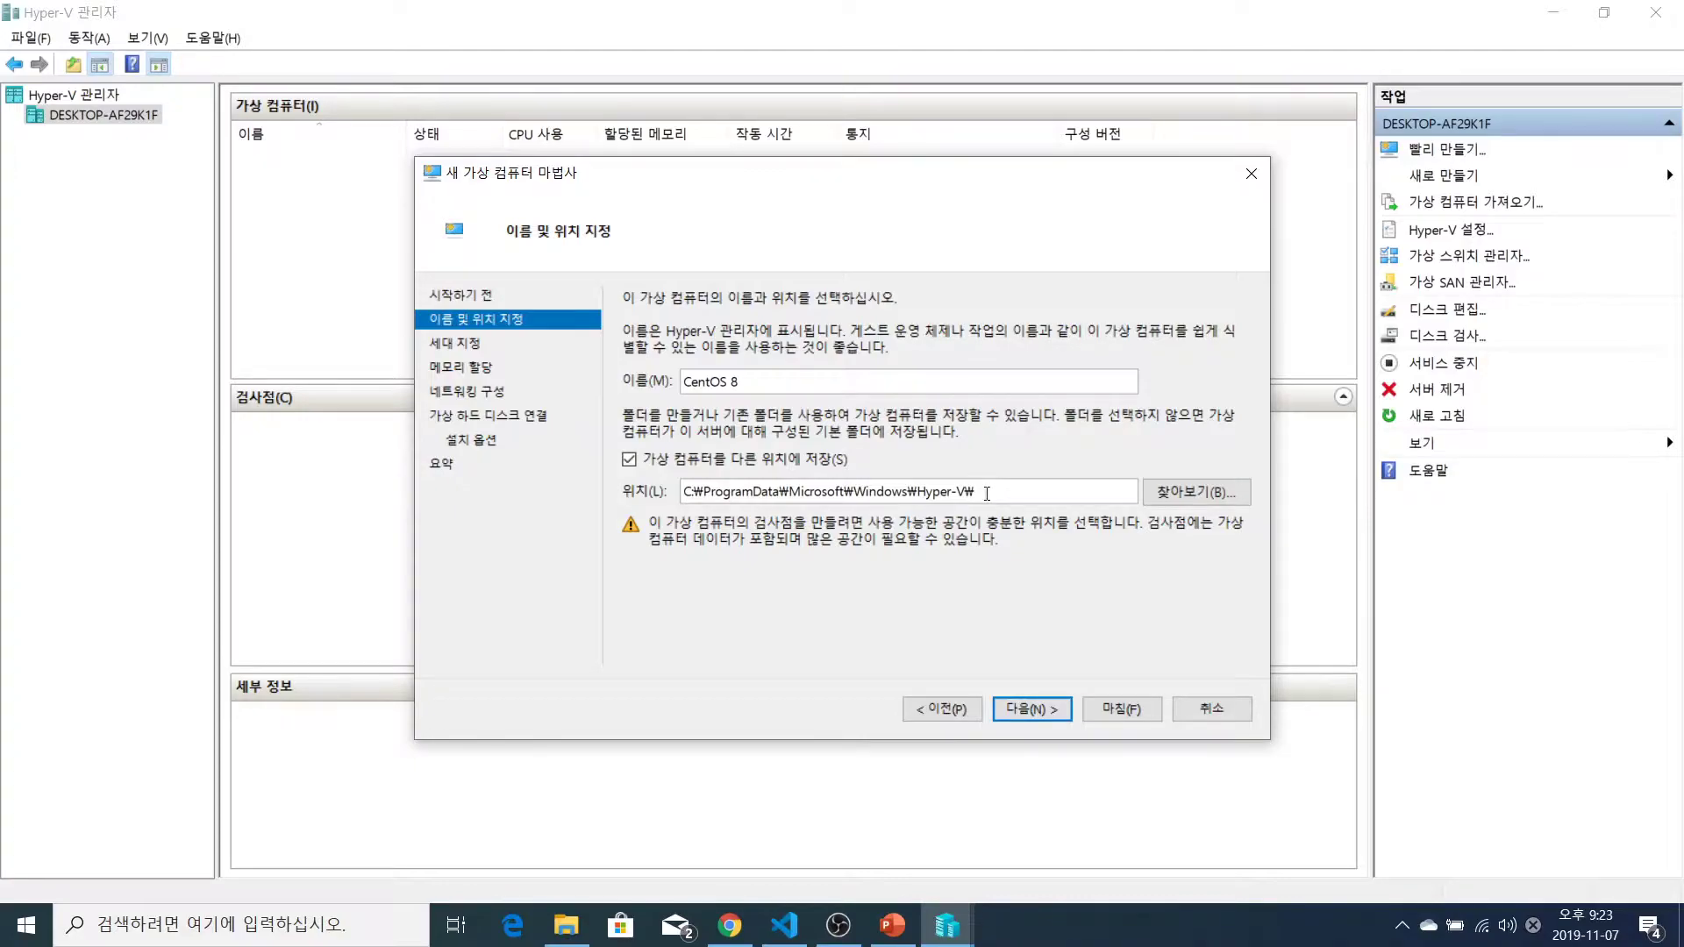
{"action": "left_click_drag", "start_coordinate": [978, 492], "coordinate": [659, 489]}
{"action": "left_click", "coordinate": [972, 486]}
{"action": "left_click", "coordinate": [1174, 493]}
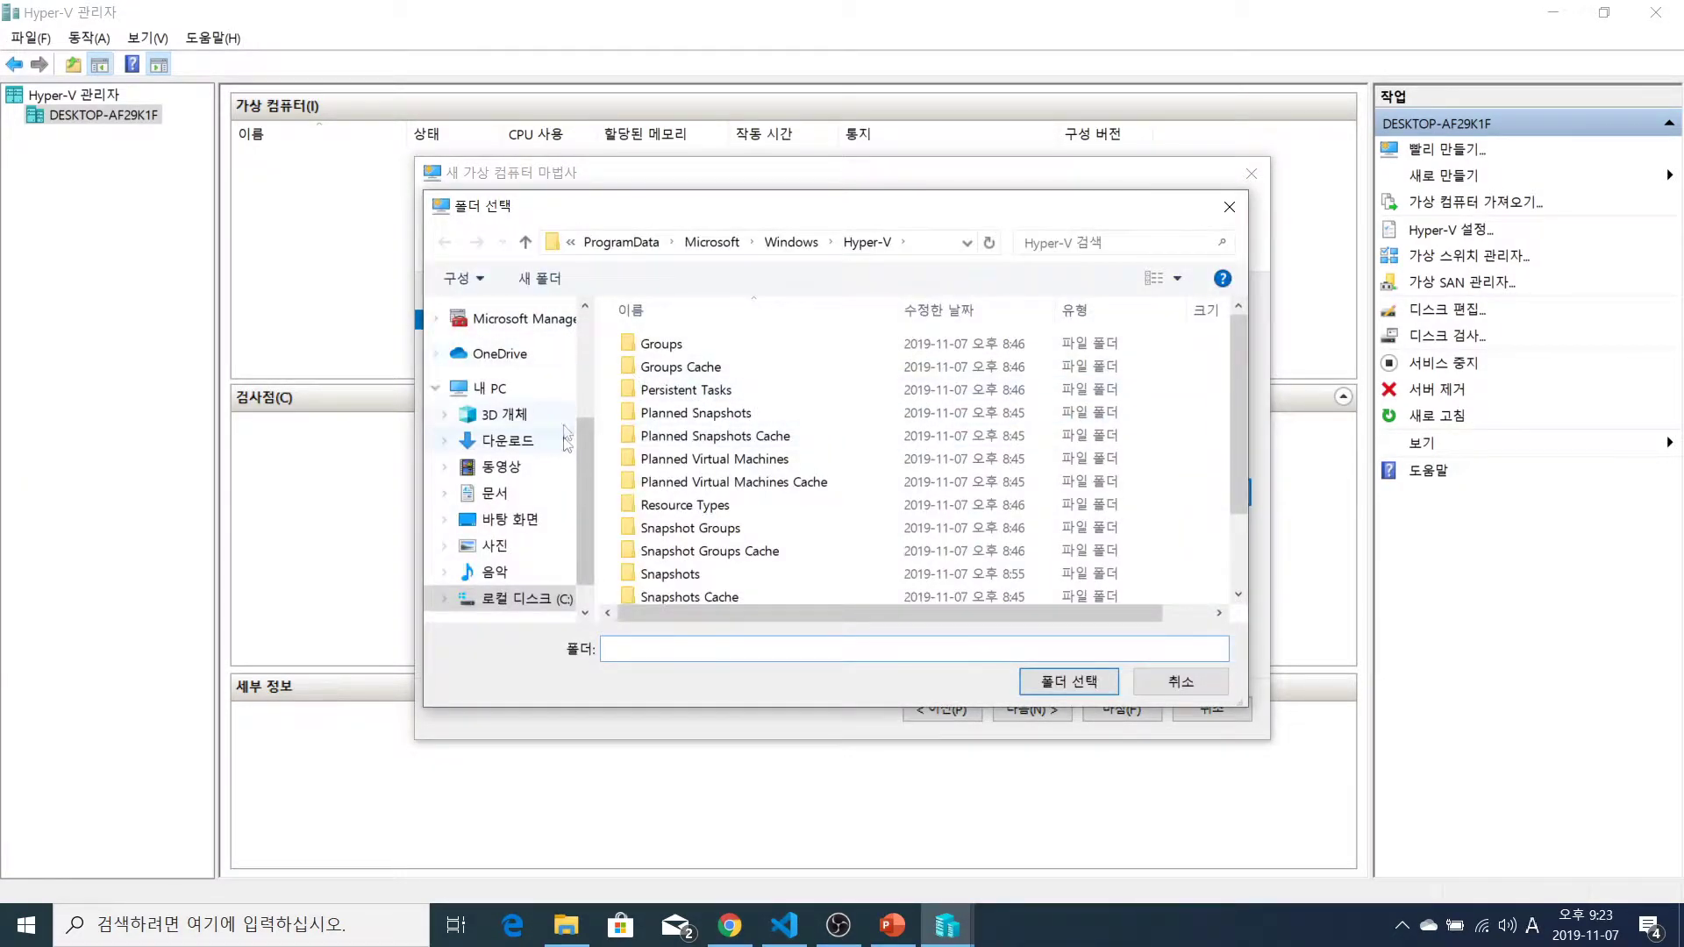
{"action": "left_click", "coordinate": [1213, 680]}
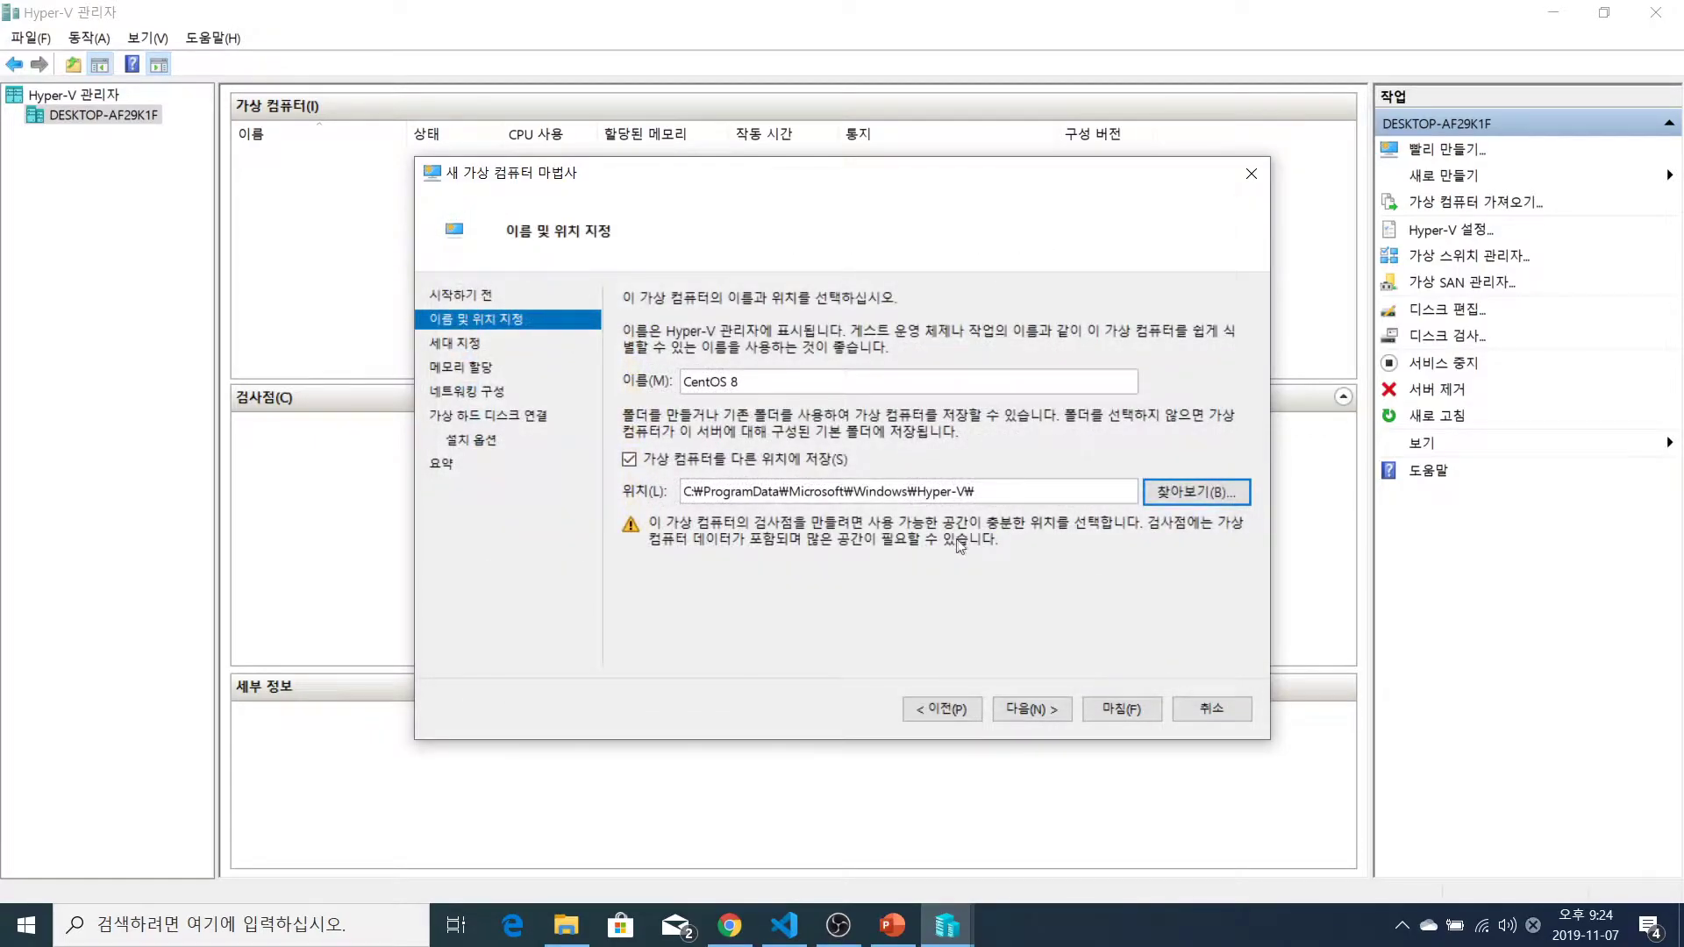
{"action": "left_click", "coordinate": [631, 461]}
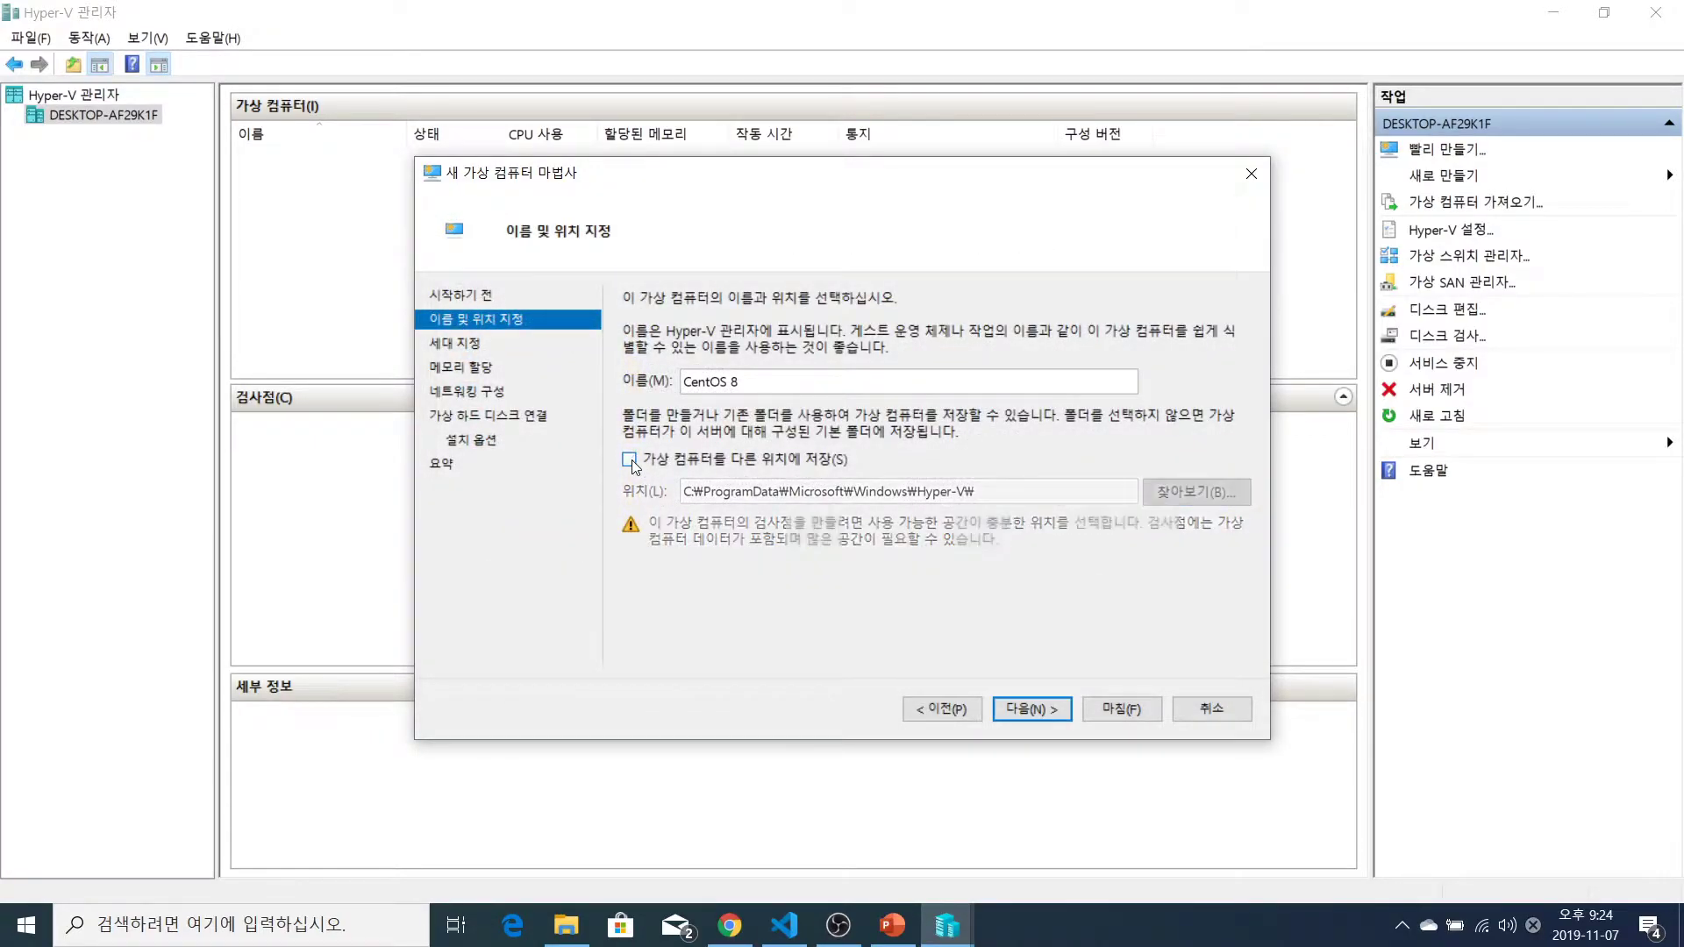
{"action": "left_click", "coordinate": [1038, 712]}
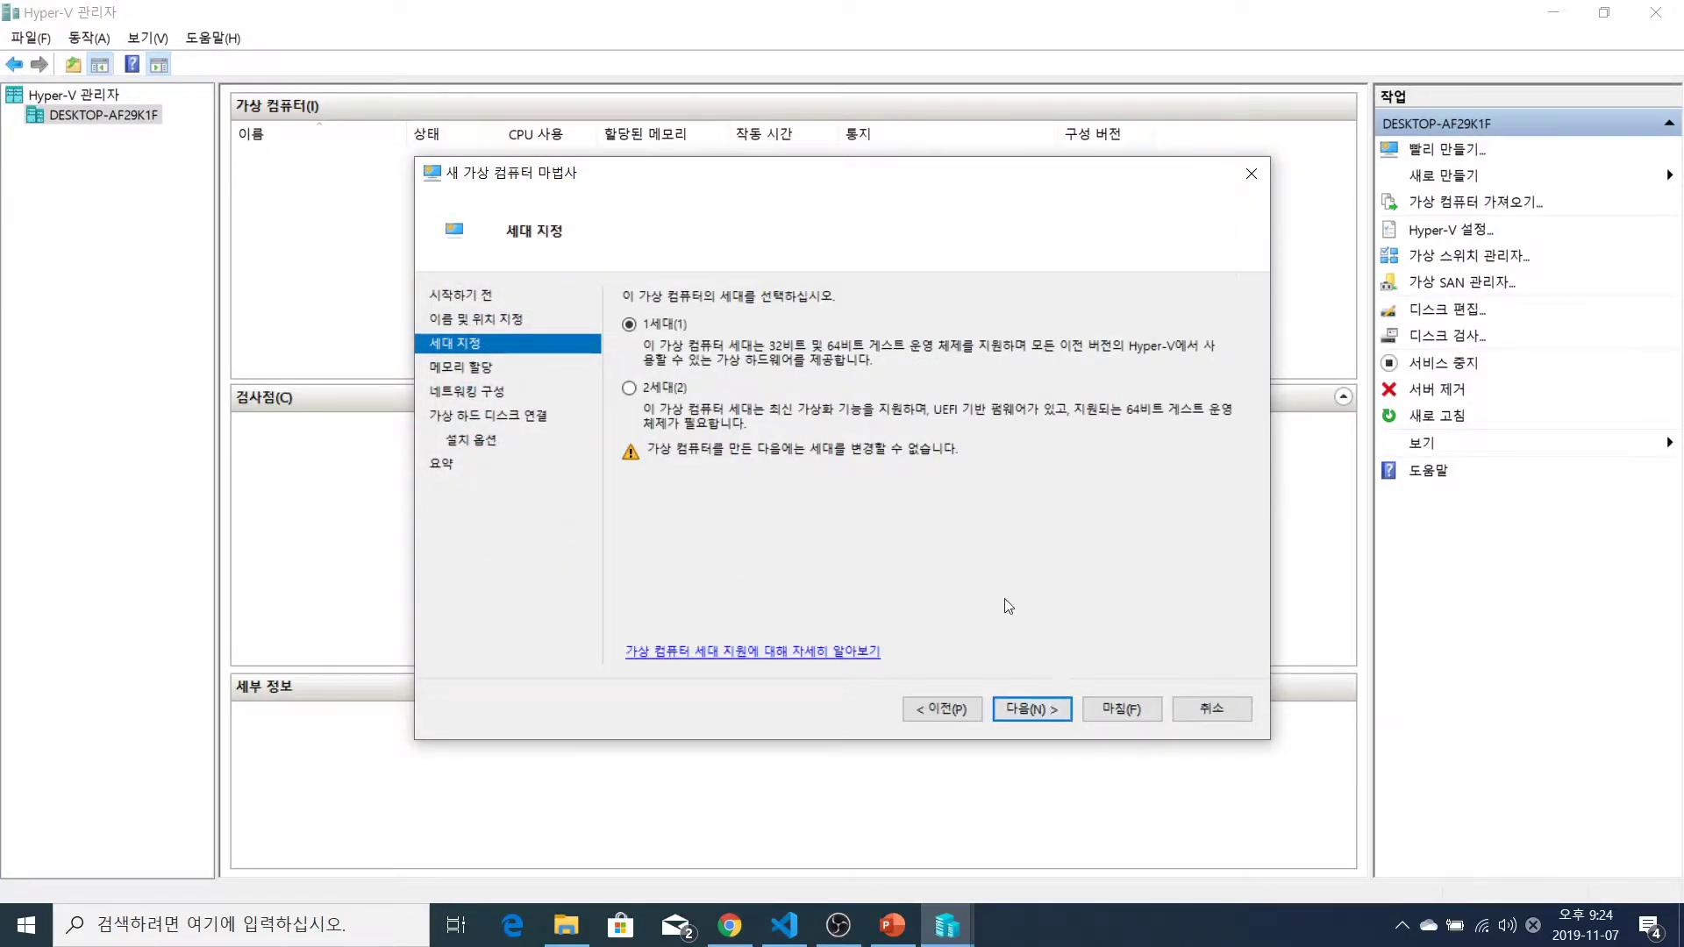
Choose Generation 2 and set startup memory from 1024 to 4020 MB
{"action": "left_click", "coordinate": [632, 390]}
{"action": "left_click", "coordinate": [1027, 709]}
{"action": "left_click", "coordinate": [741, 340]}
{"action": "left_click_drag", "start_coordinate": [741, 341], "coordinate": [817, 345]}
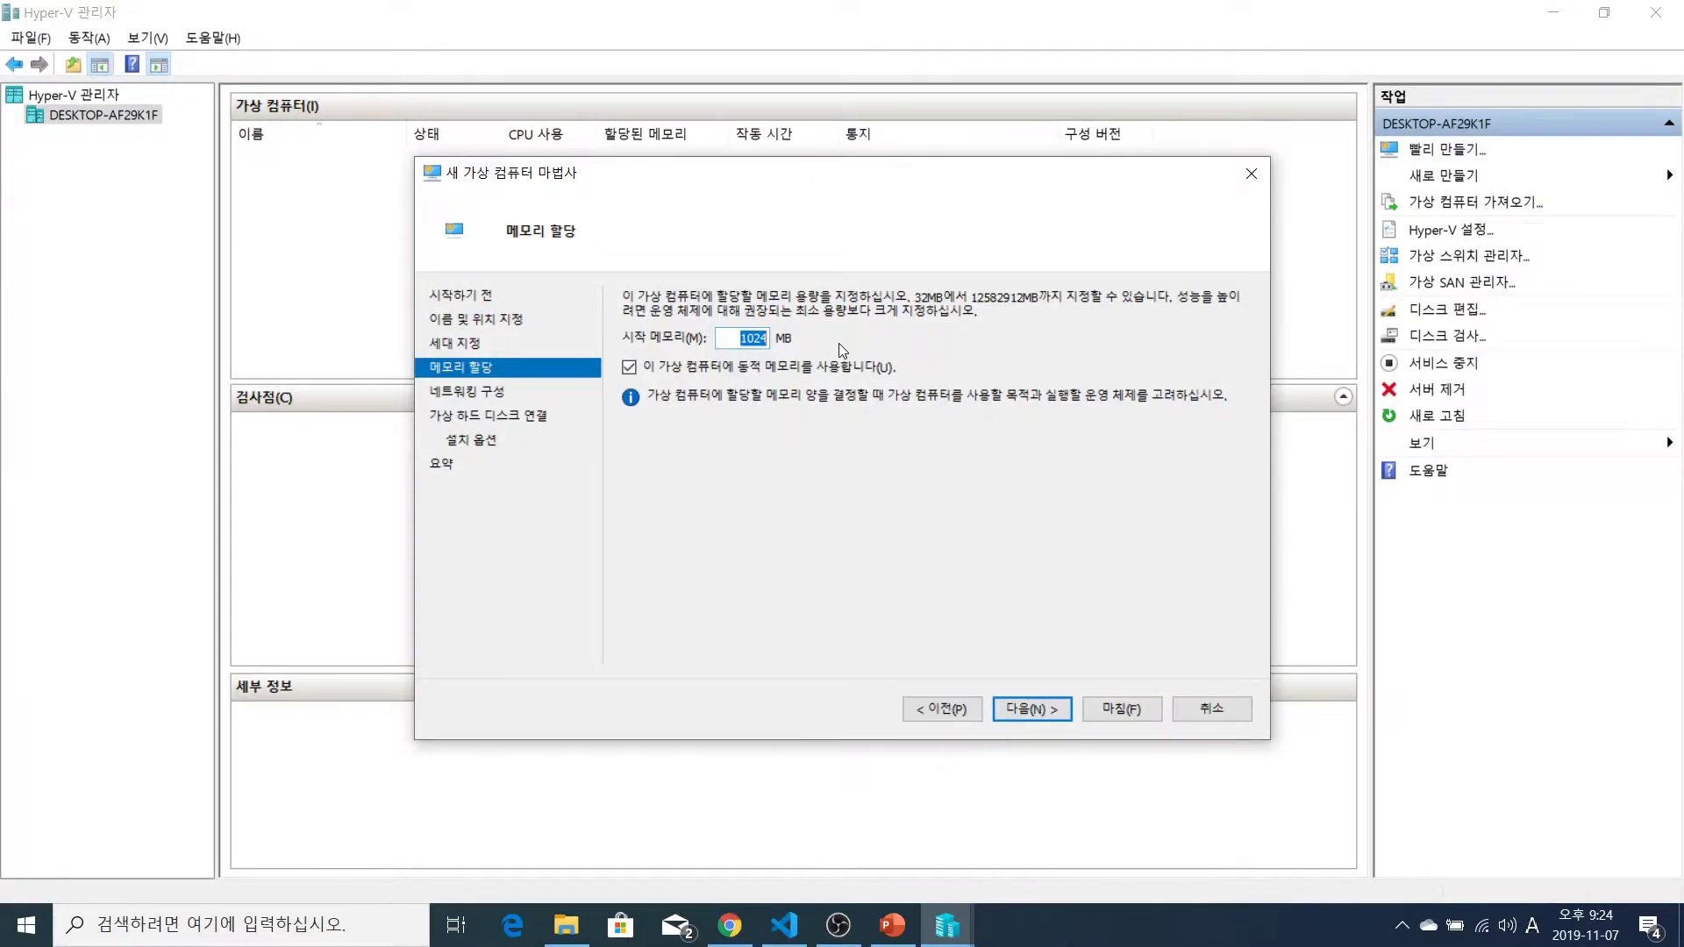
{"action": "type", "text": "401"}
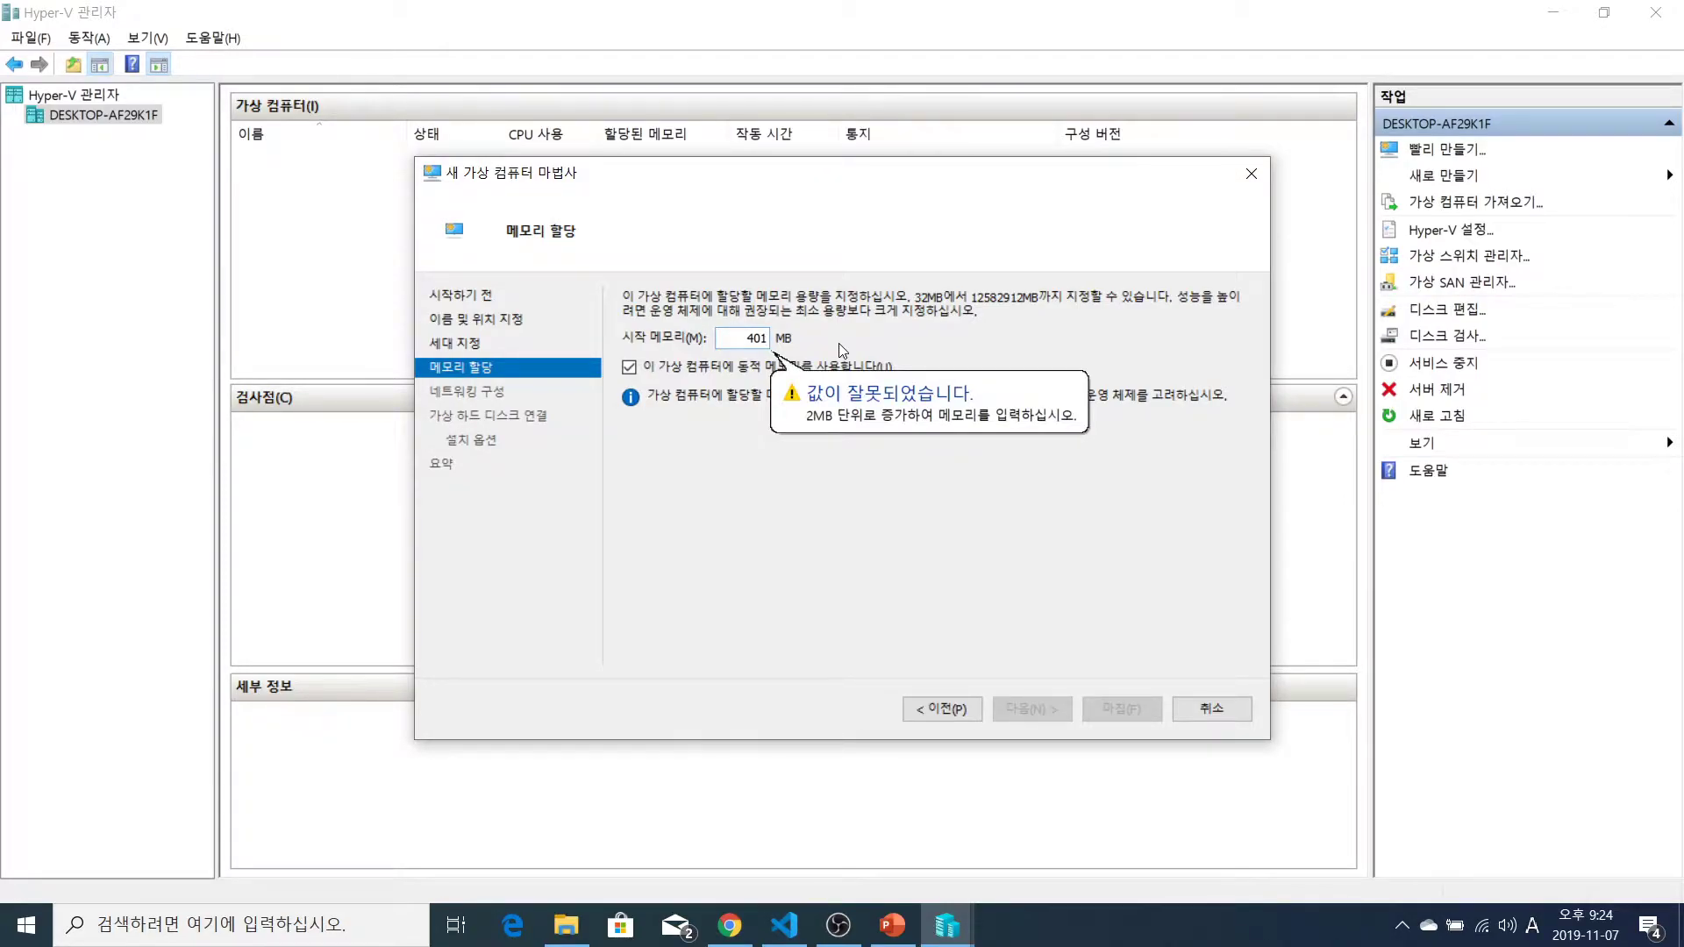
{"action": "key", "text": "BackSpace"}
{"action": "type", "text": "20"}
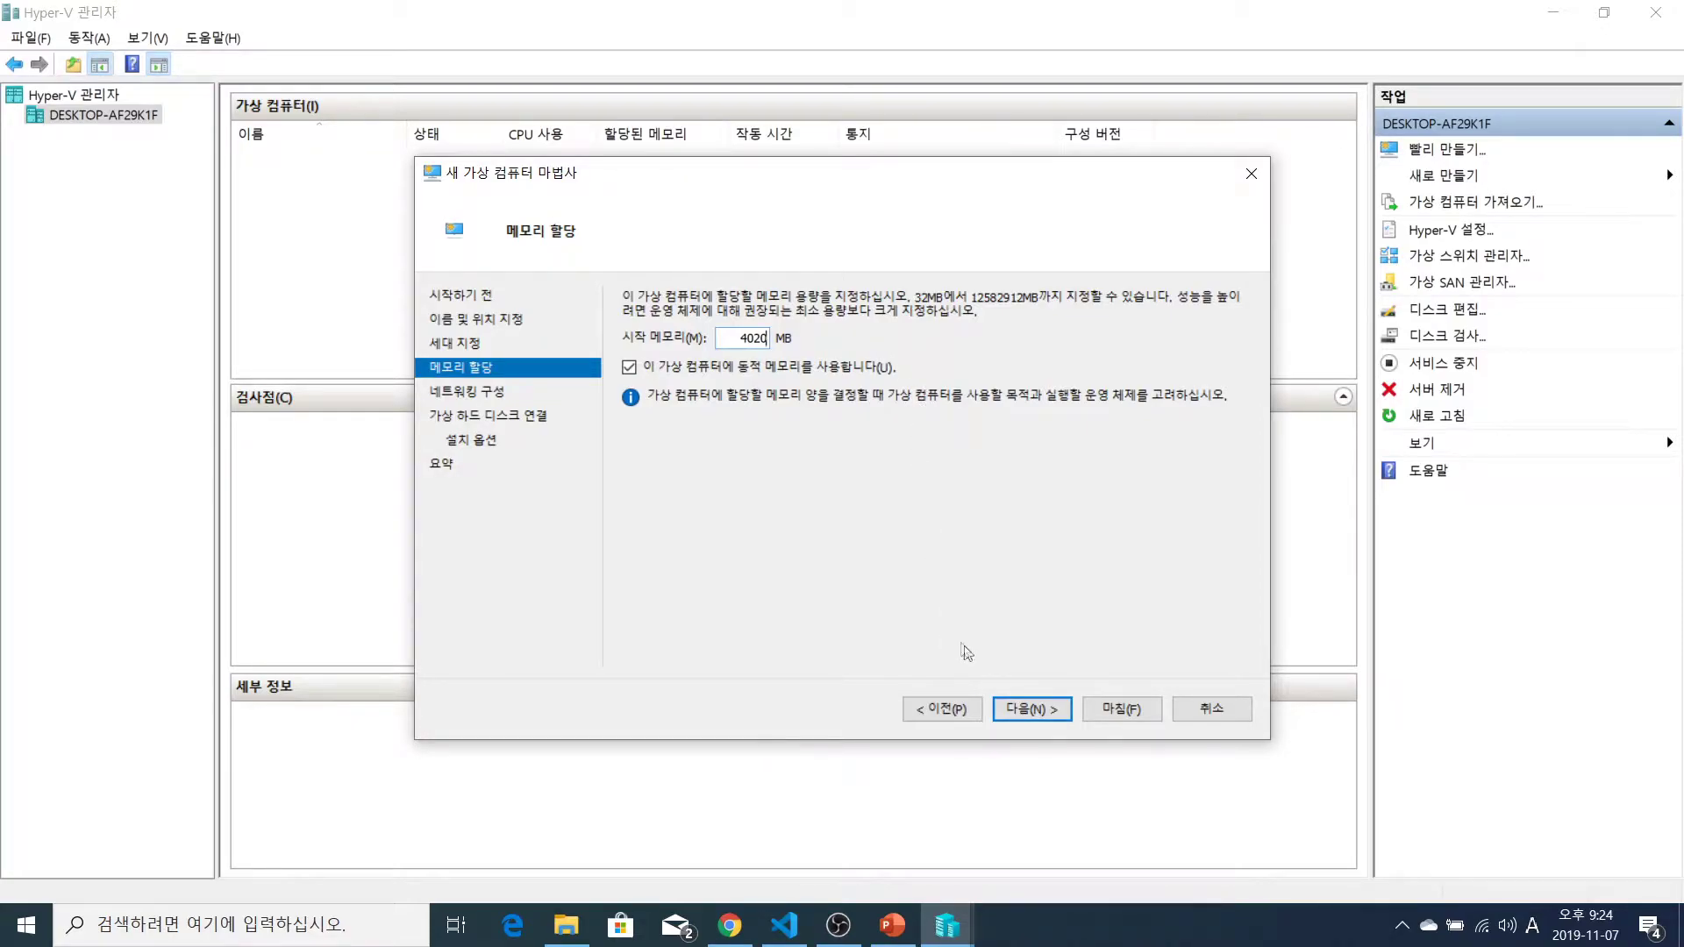
{"action": "left_click", "coordinate": [1039, 711]}
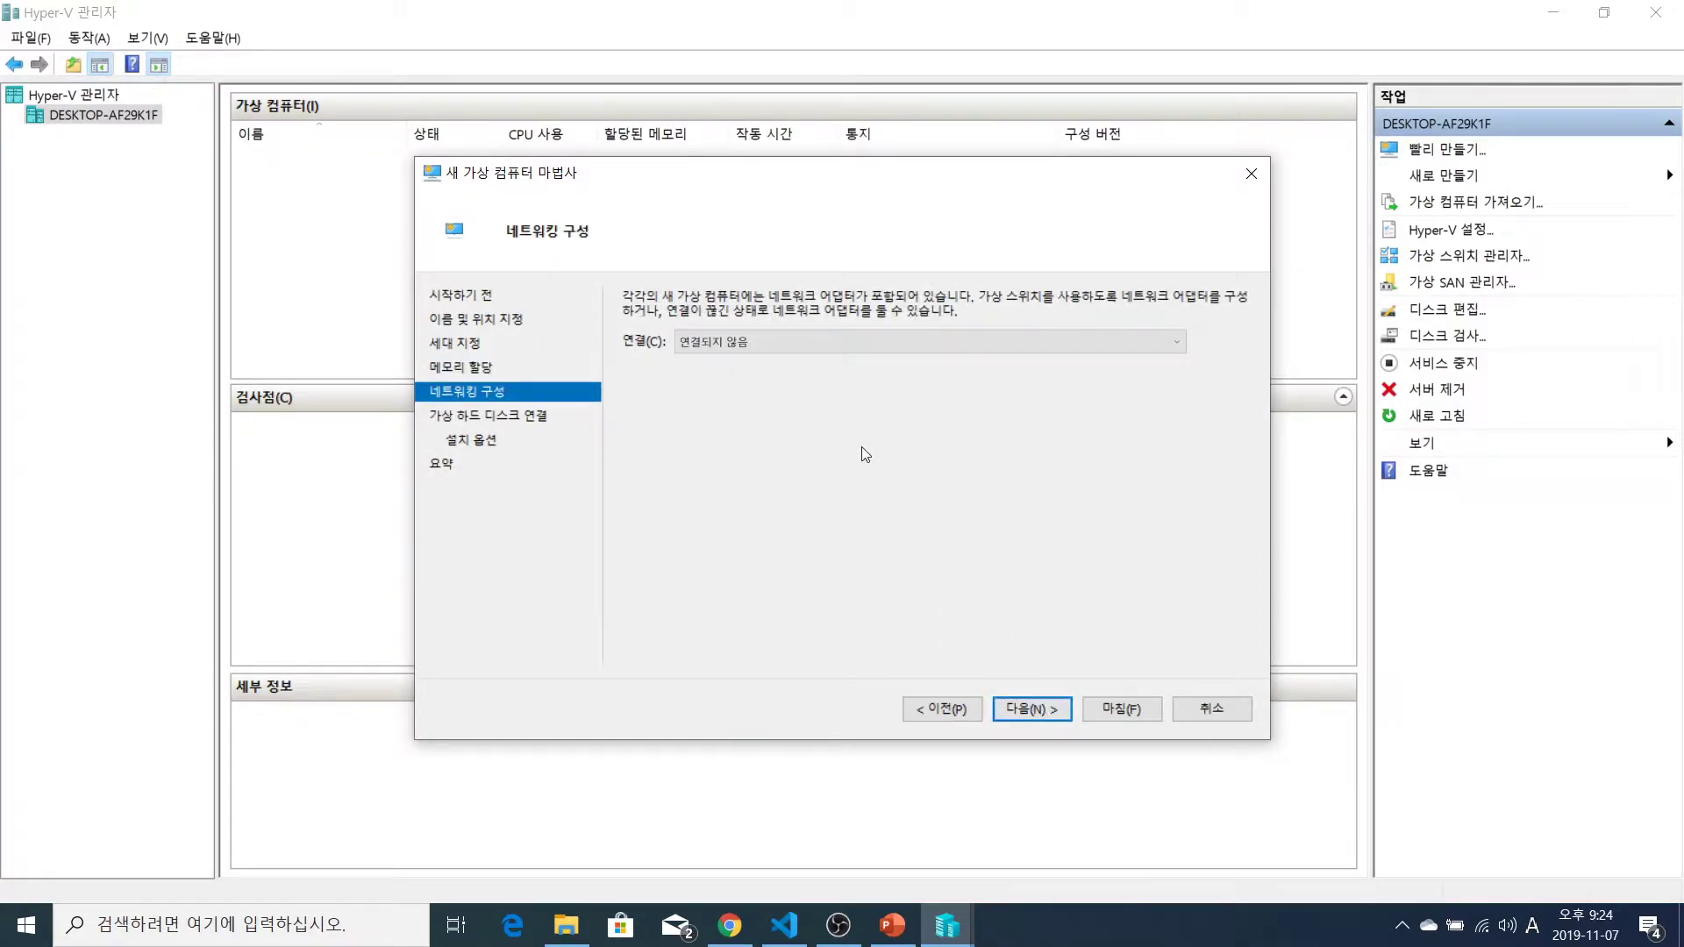
Connect the VM's network to ExternalSwitch
{"action": "left_click", "coordinate": [793, 341]}
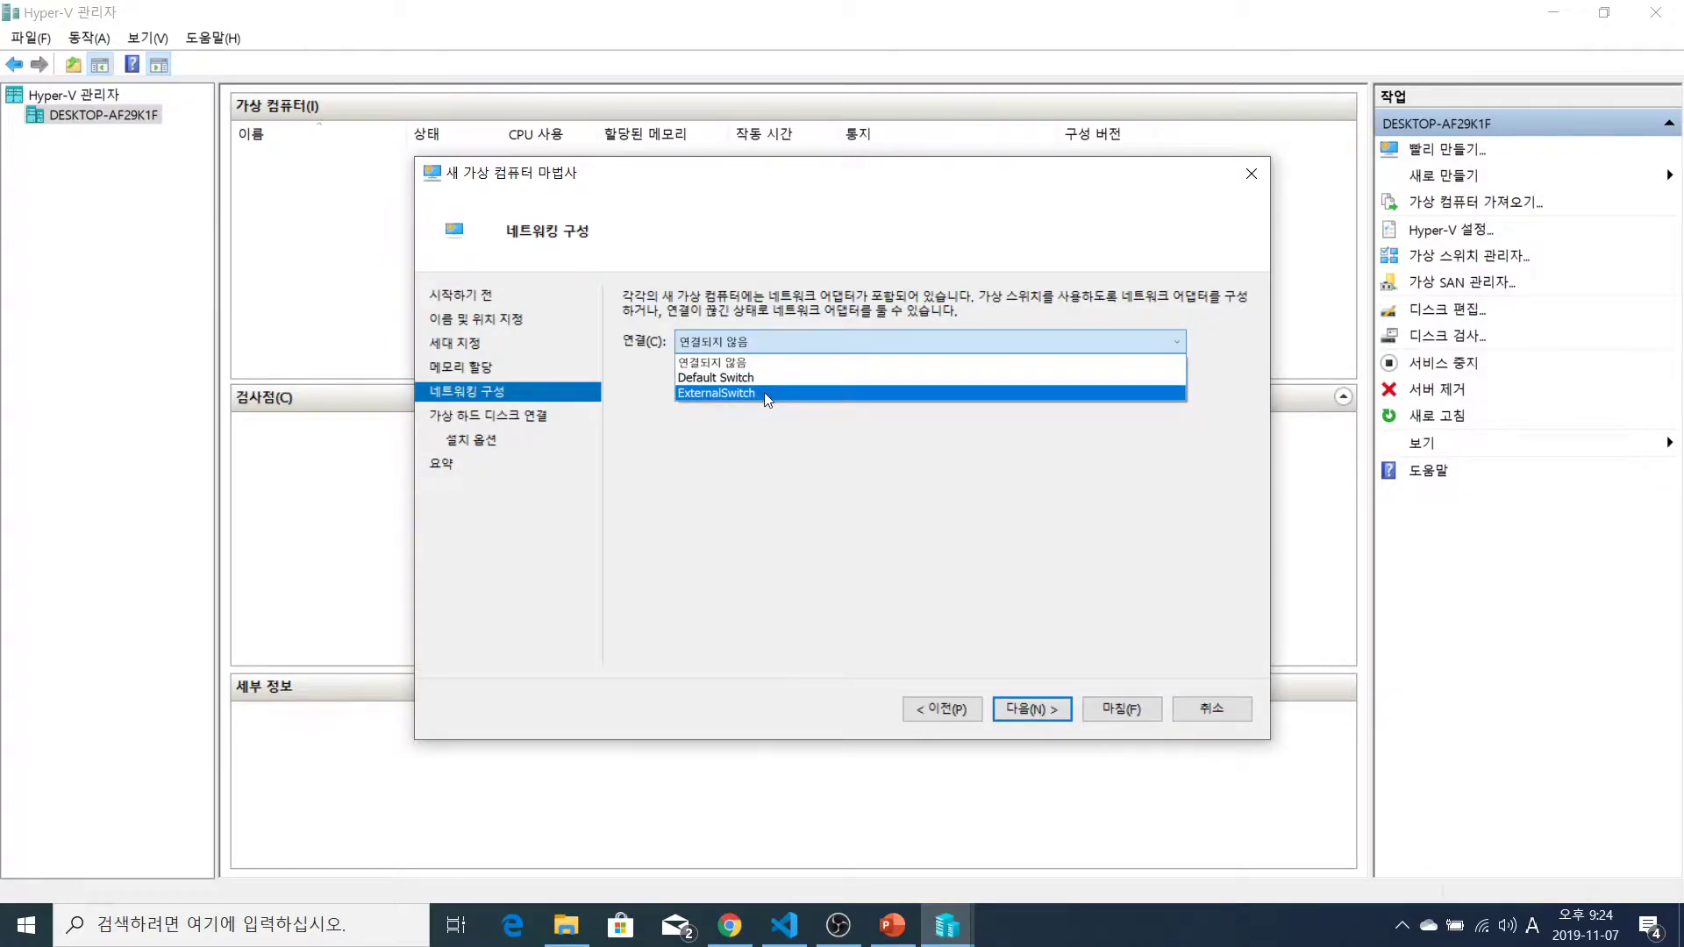
{"action": "left_click", "coordinate": [765, 392]}
{"action": "left_click", "coordinate": [782, 345]}
{"action": "left_click", "coordinate": [765, 395]}
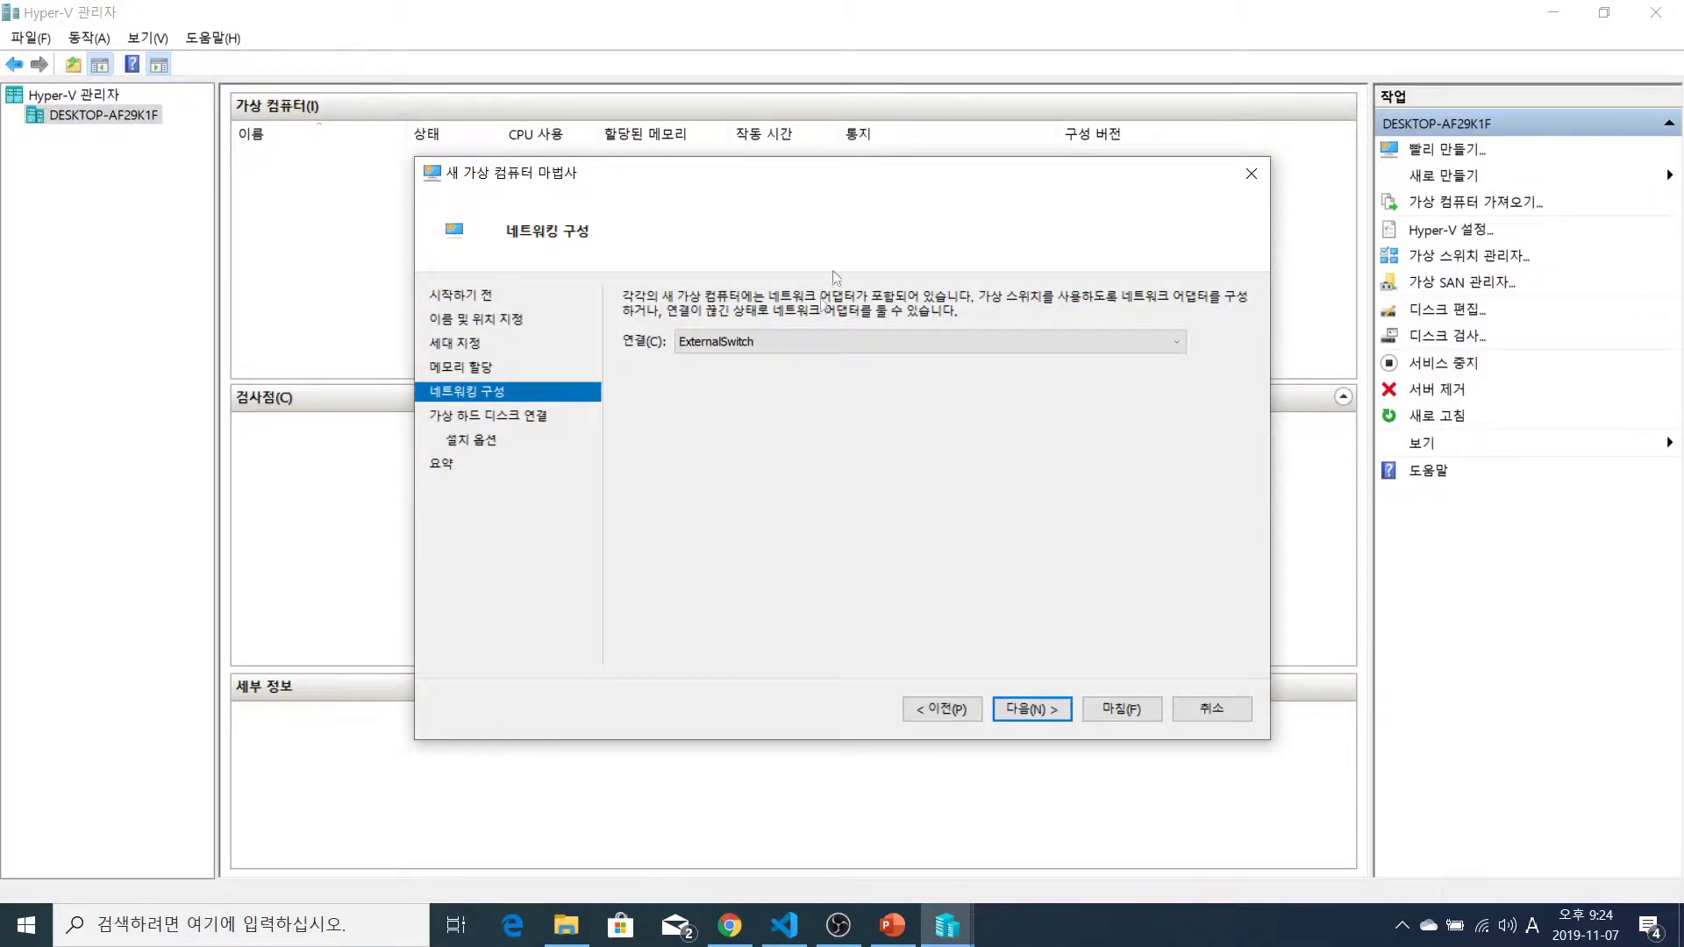
Set the CentOS 8.vhdx virtual hard disk size to 10 GB
{"action": "left_click", "coordinate": [1034, 710]}
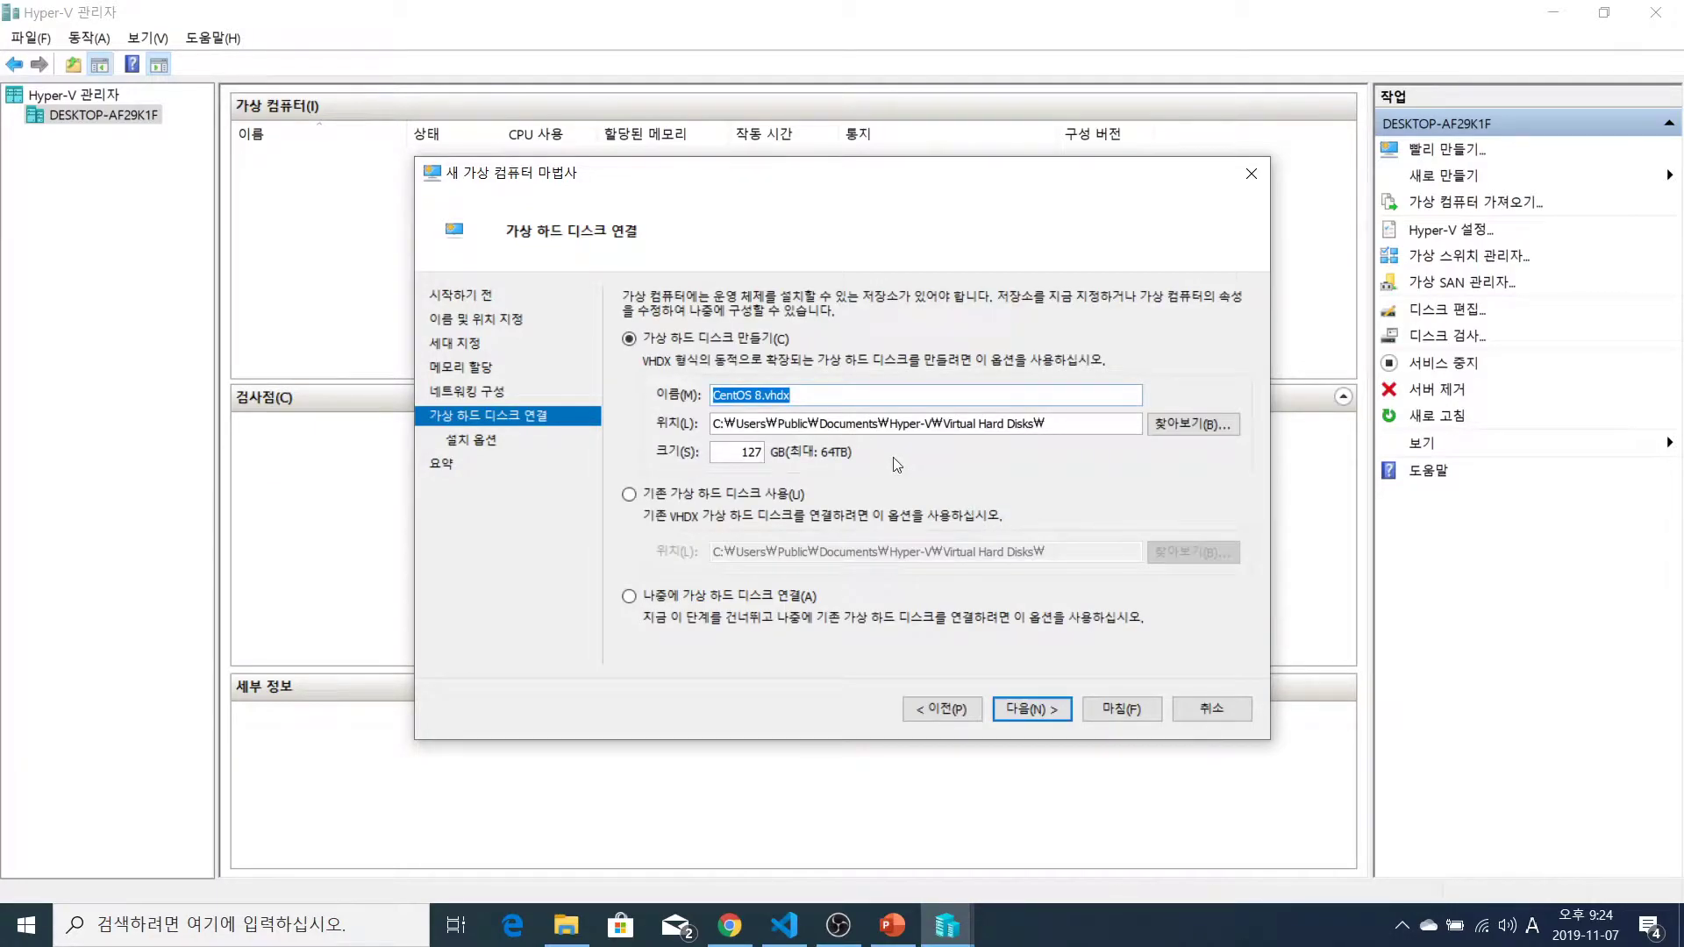
{"action": "double_click", "coordinate": [741, 456]}
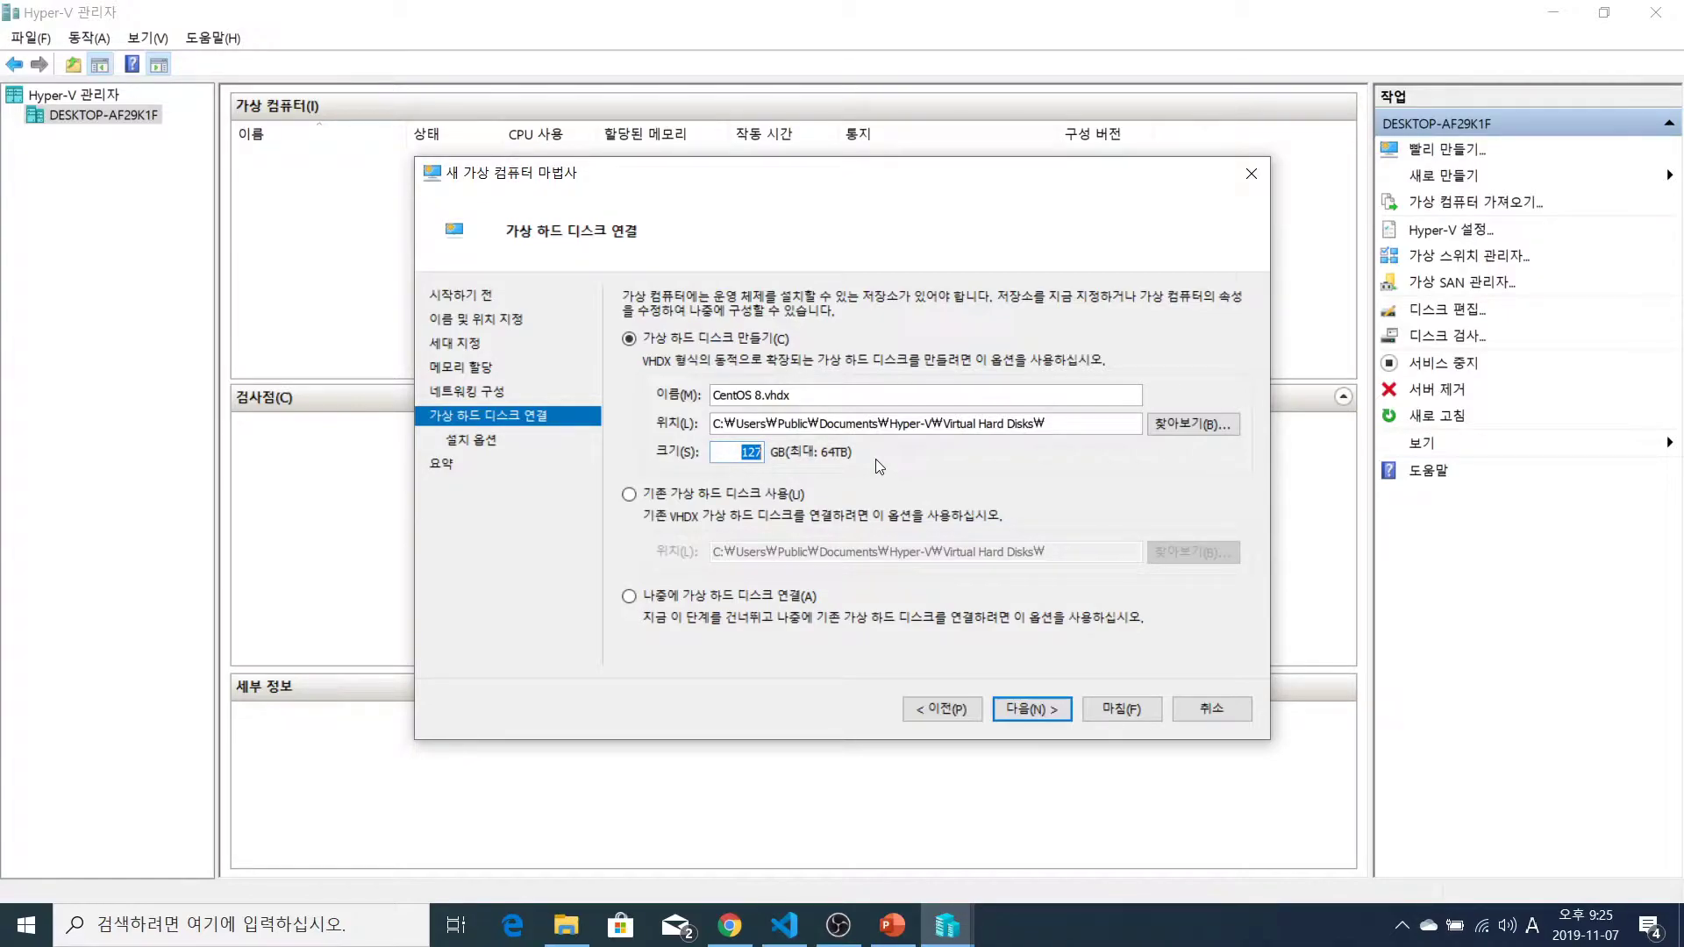
{"action": "type", "text": "10"}
Install from the bootable image CentOS-8-x86_64-1905-dvd1.iso in Downloads
{"action": "left_click", "coordinate": [1031, 708]}
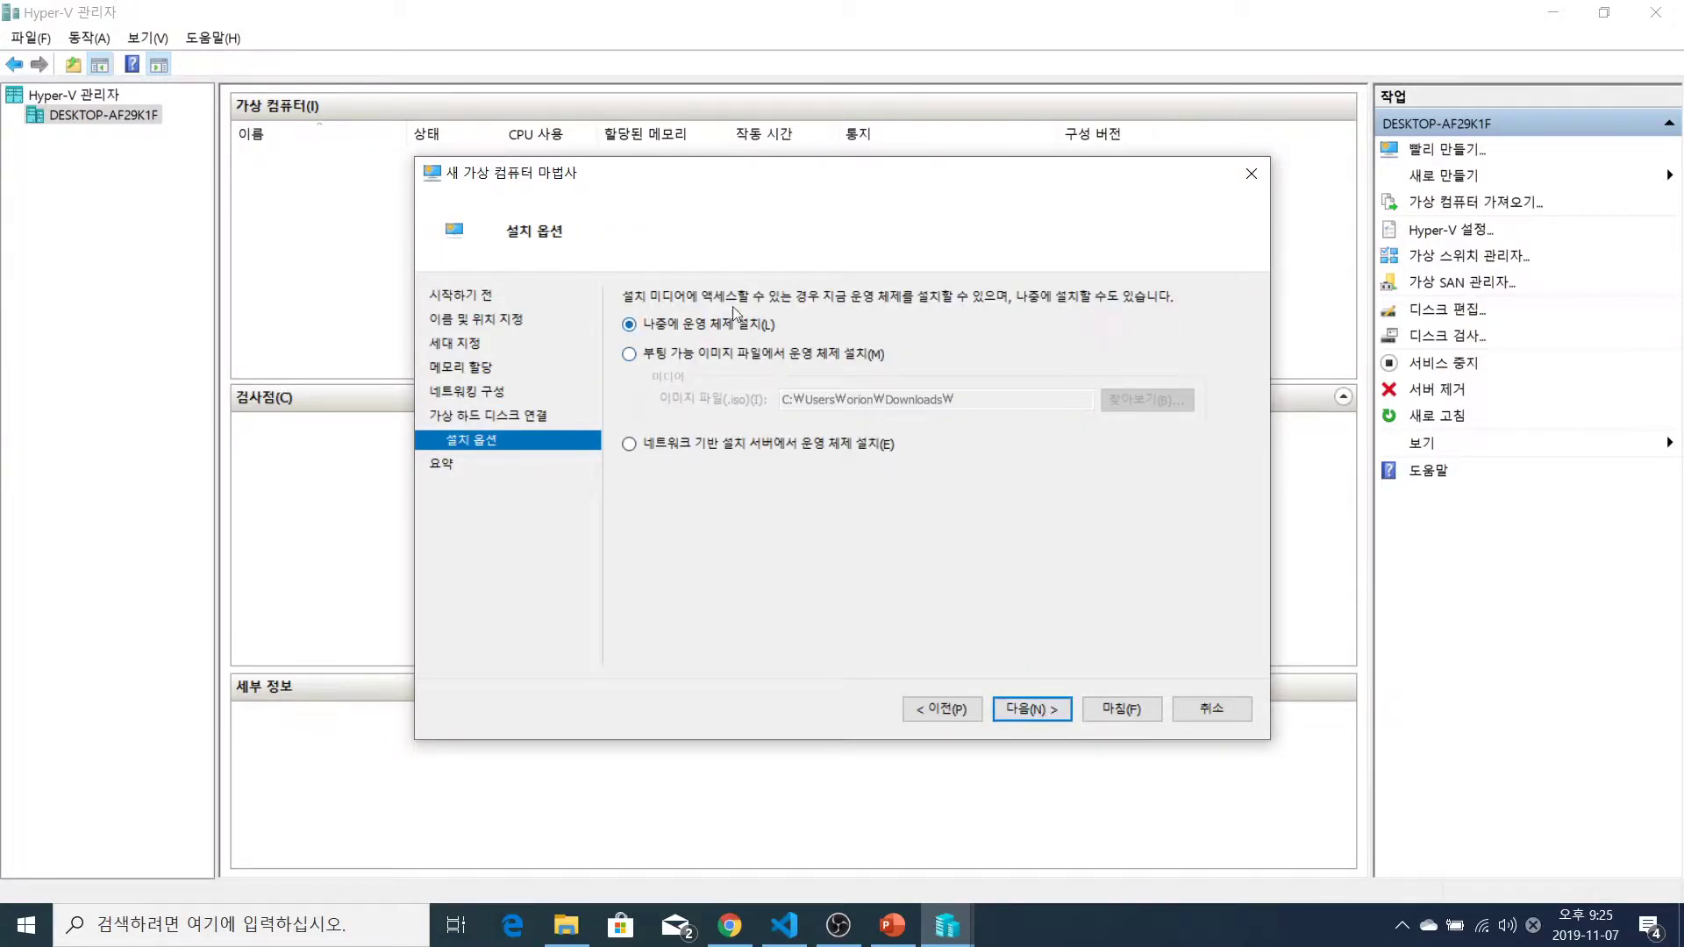
{"action": "left_click", "coordinate": [738, 355]}
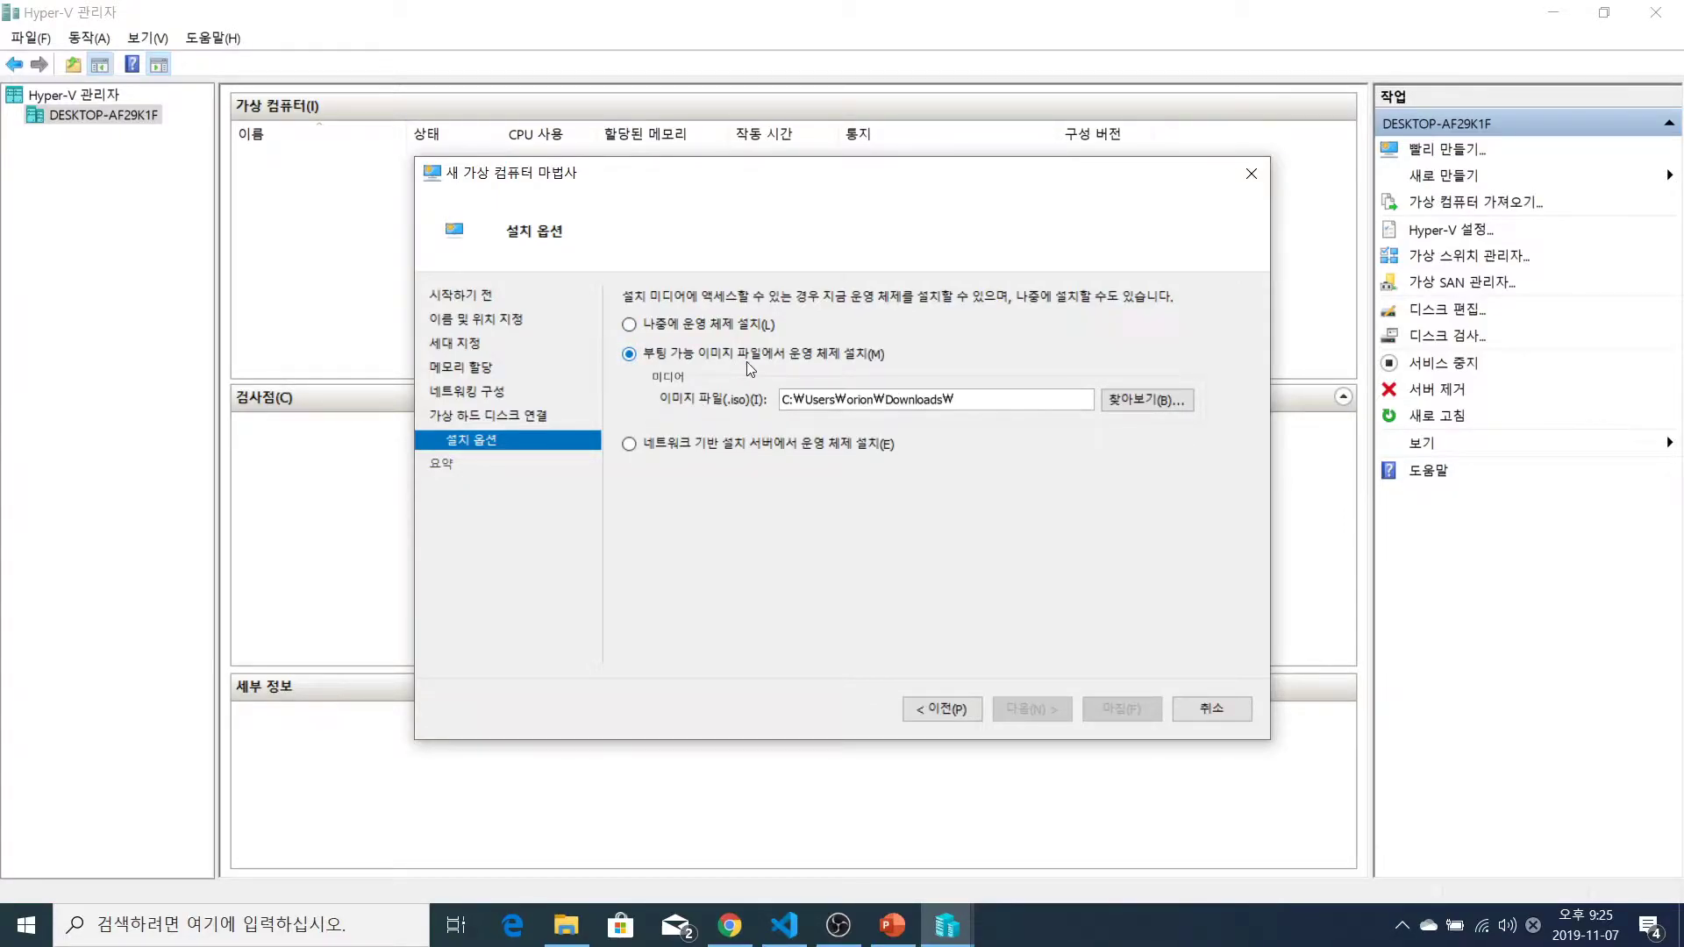
{"action": "left_click", "coordinate": [1149, 400]}
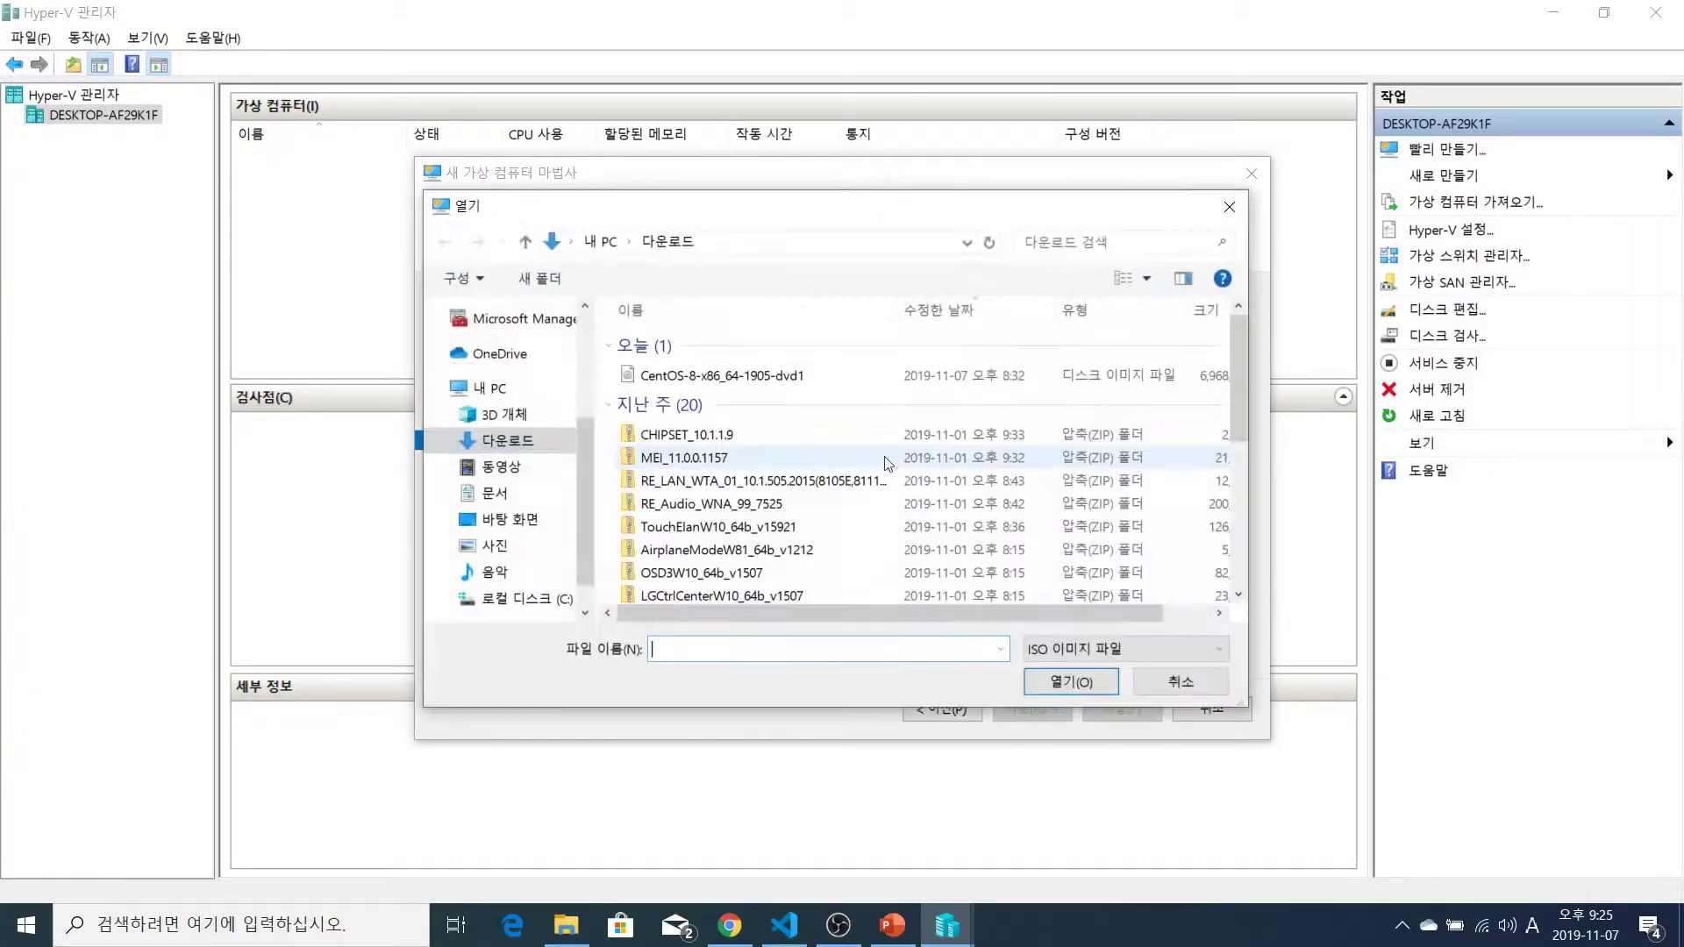
{"action": "left_click", "coordinate": [719, 375]}
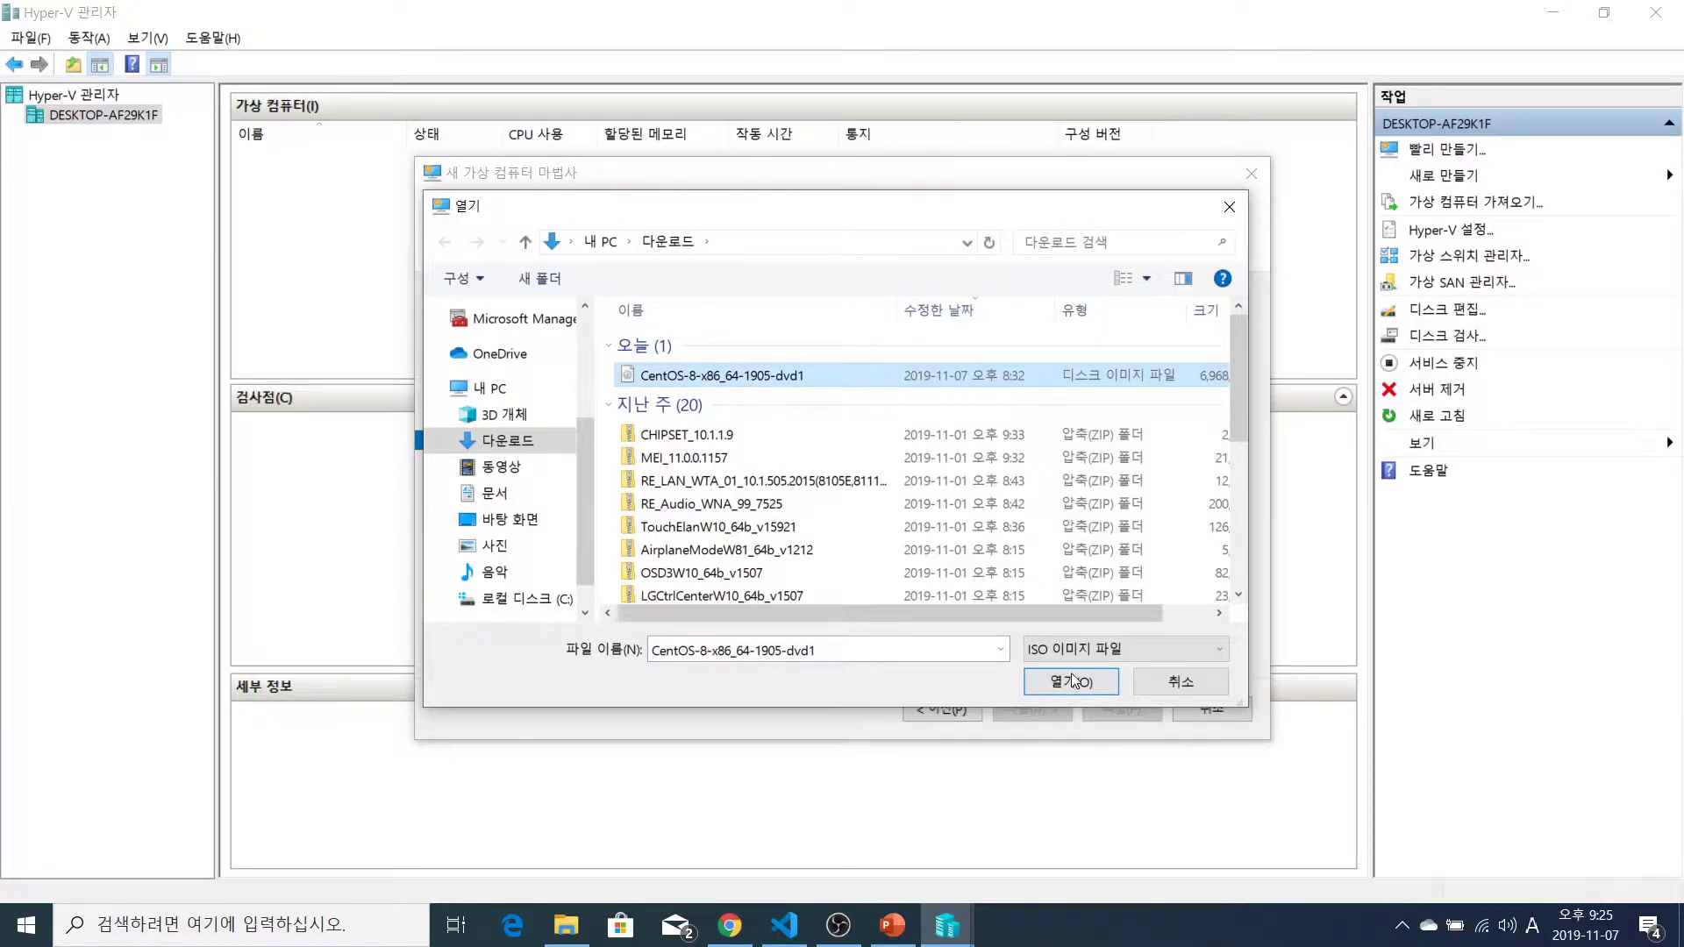
{"action": "left_click", "coordinate": [1071, 679]}
{"action": "left_click", "coordinate": [1147, 399]}
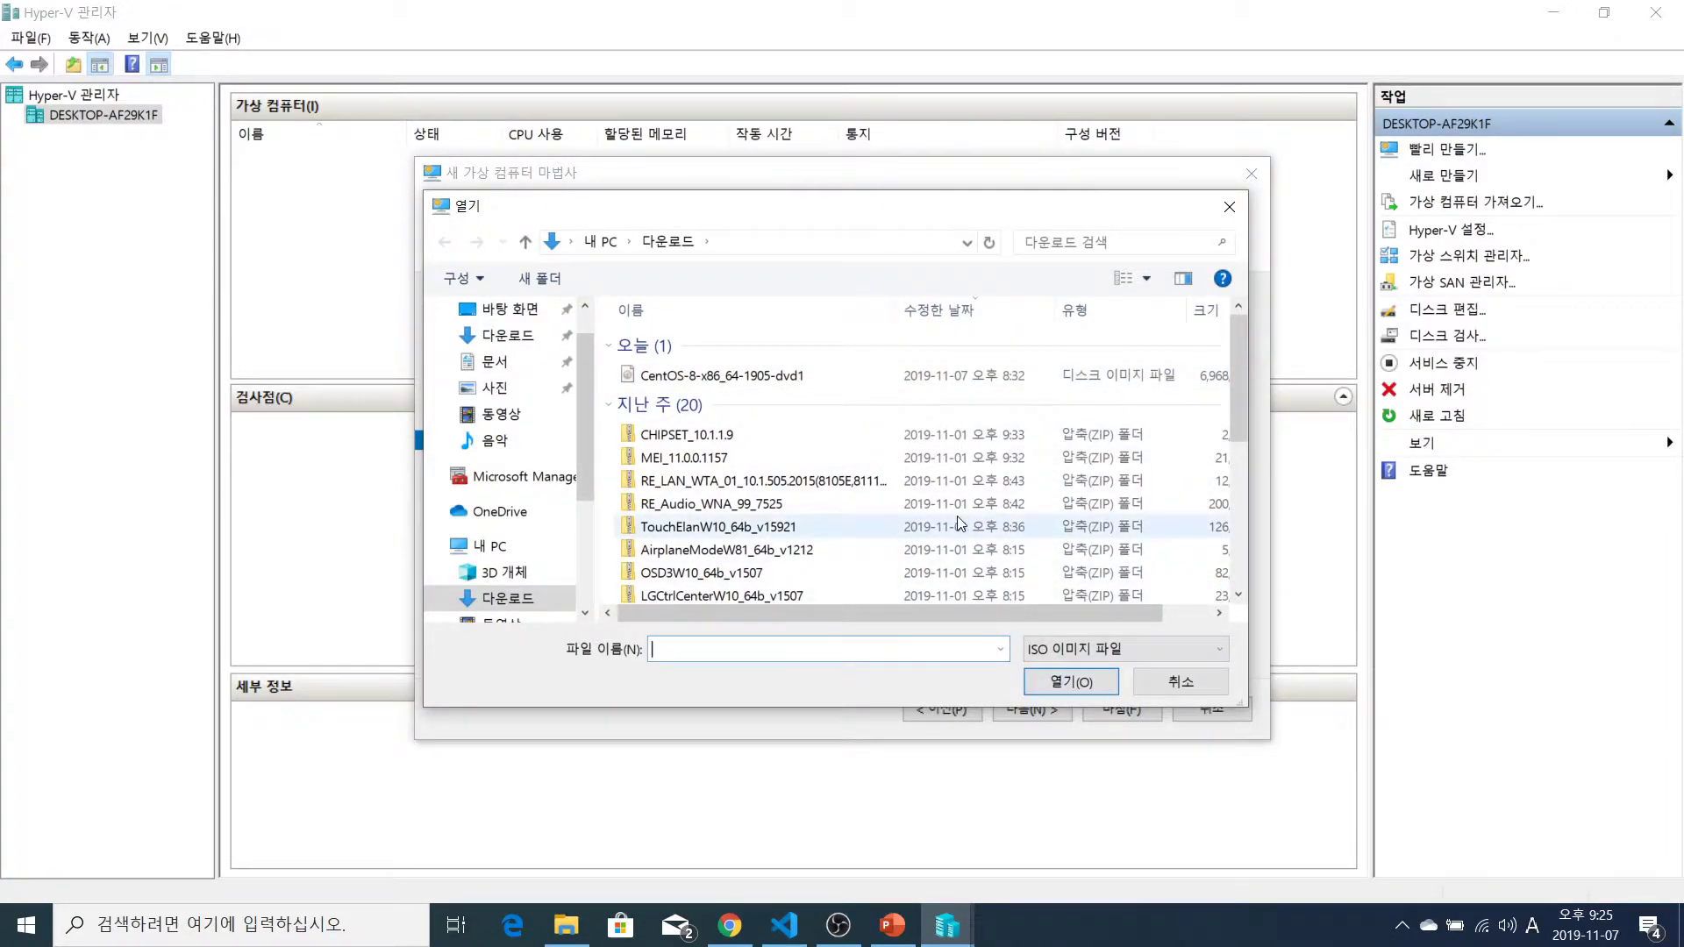
{"action": "left_click", "coordinate": [869, 375]}
{"action": "left_click", "coordinate": [1070, 684]}
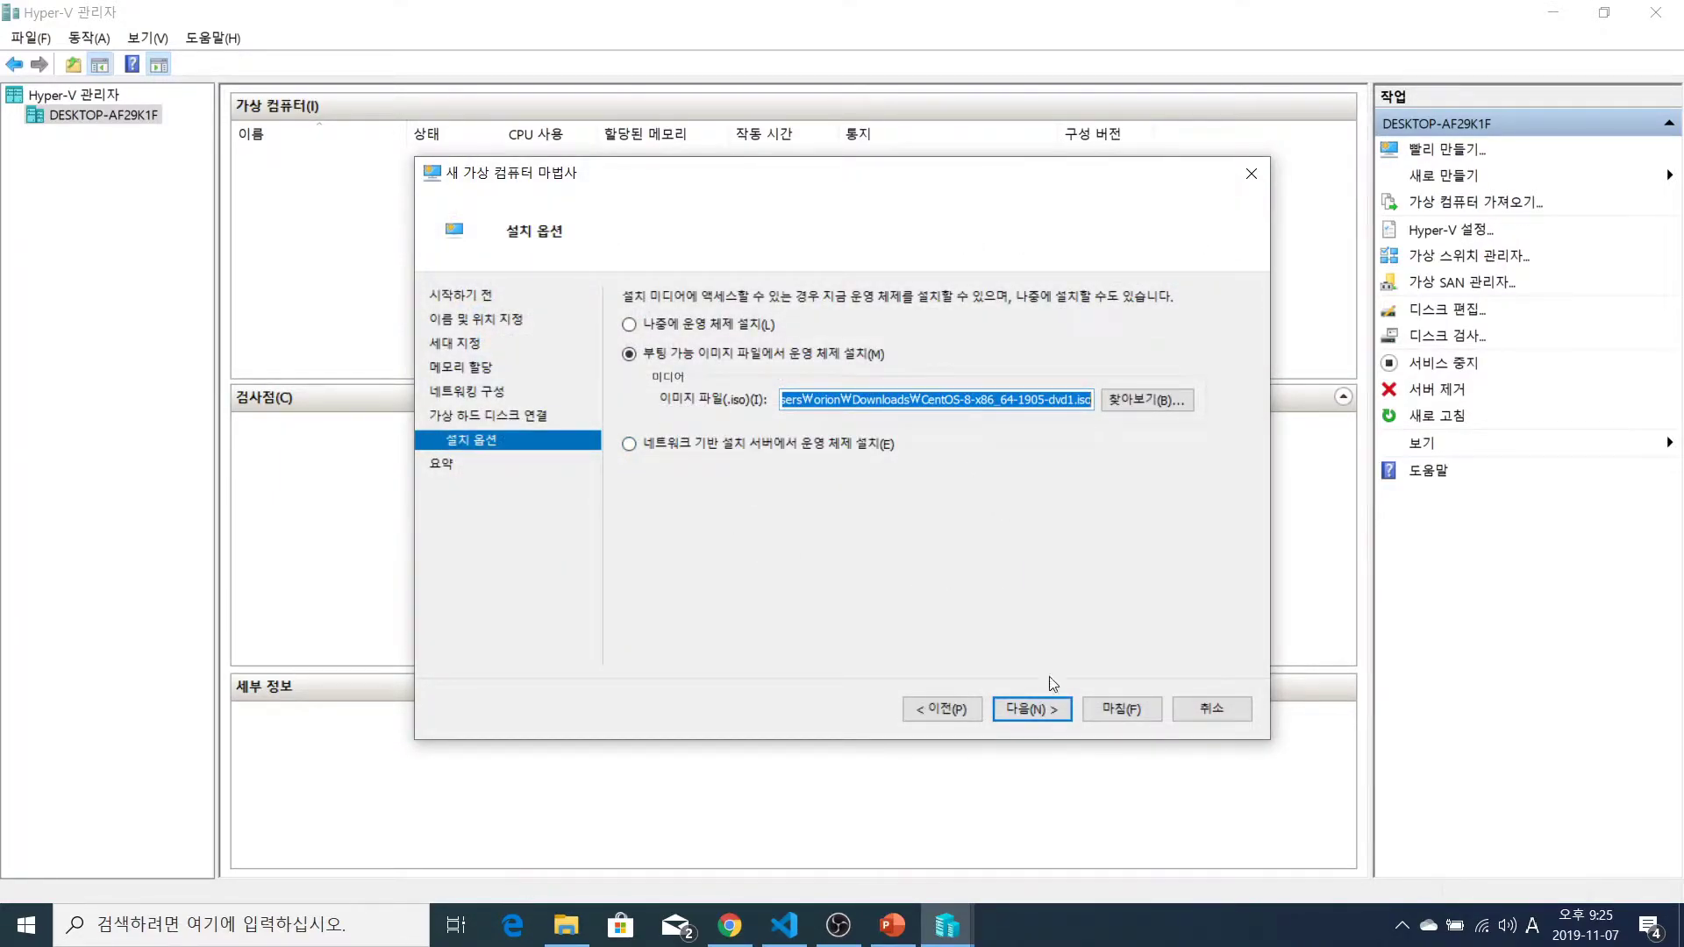
{"action": "left_click", "coordinate": [1030, 711]}
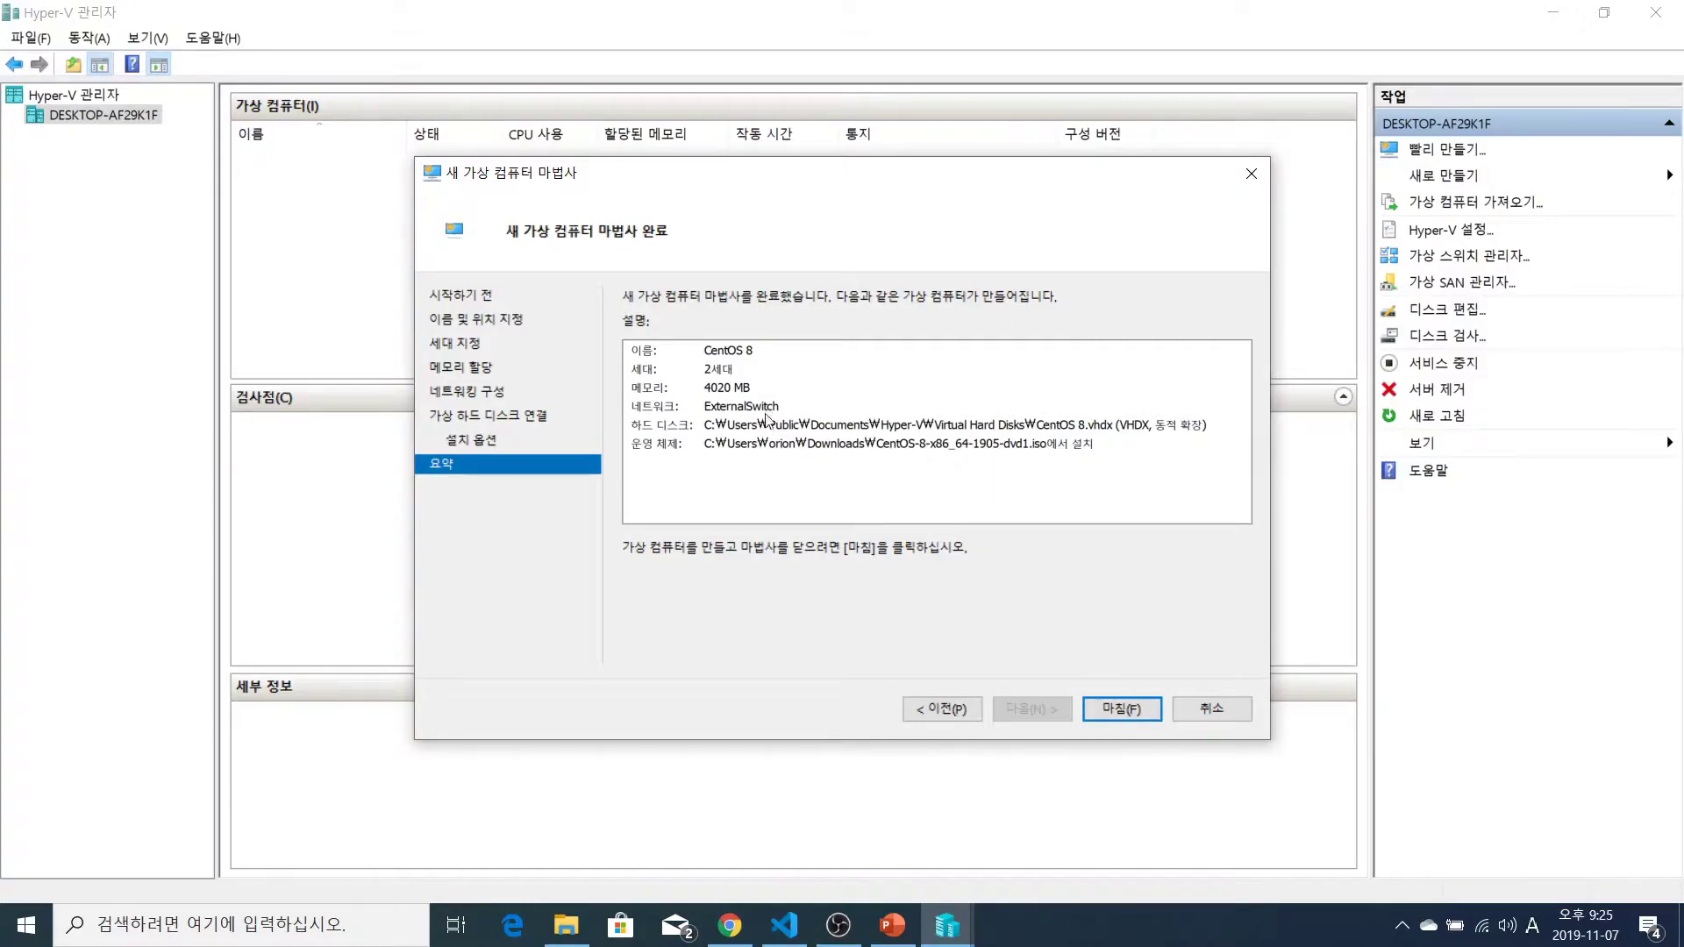
Finish the wizard to create the CentOS 8 VM, Generation 2, listed as off
{"action": "left_click", "coordinate": [1129, 710]}
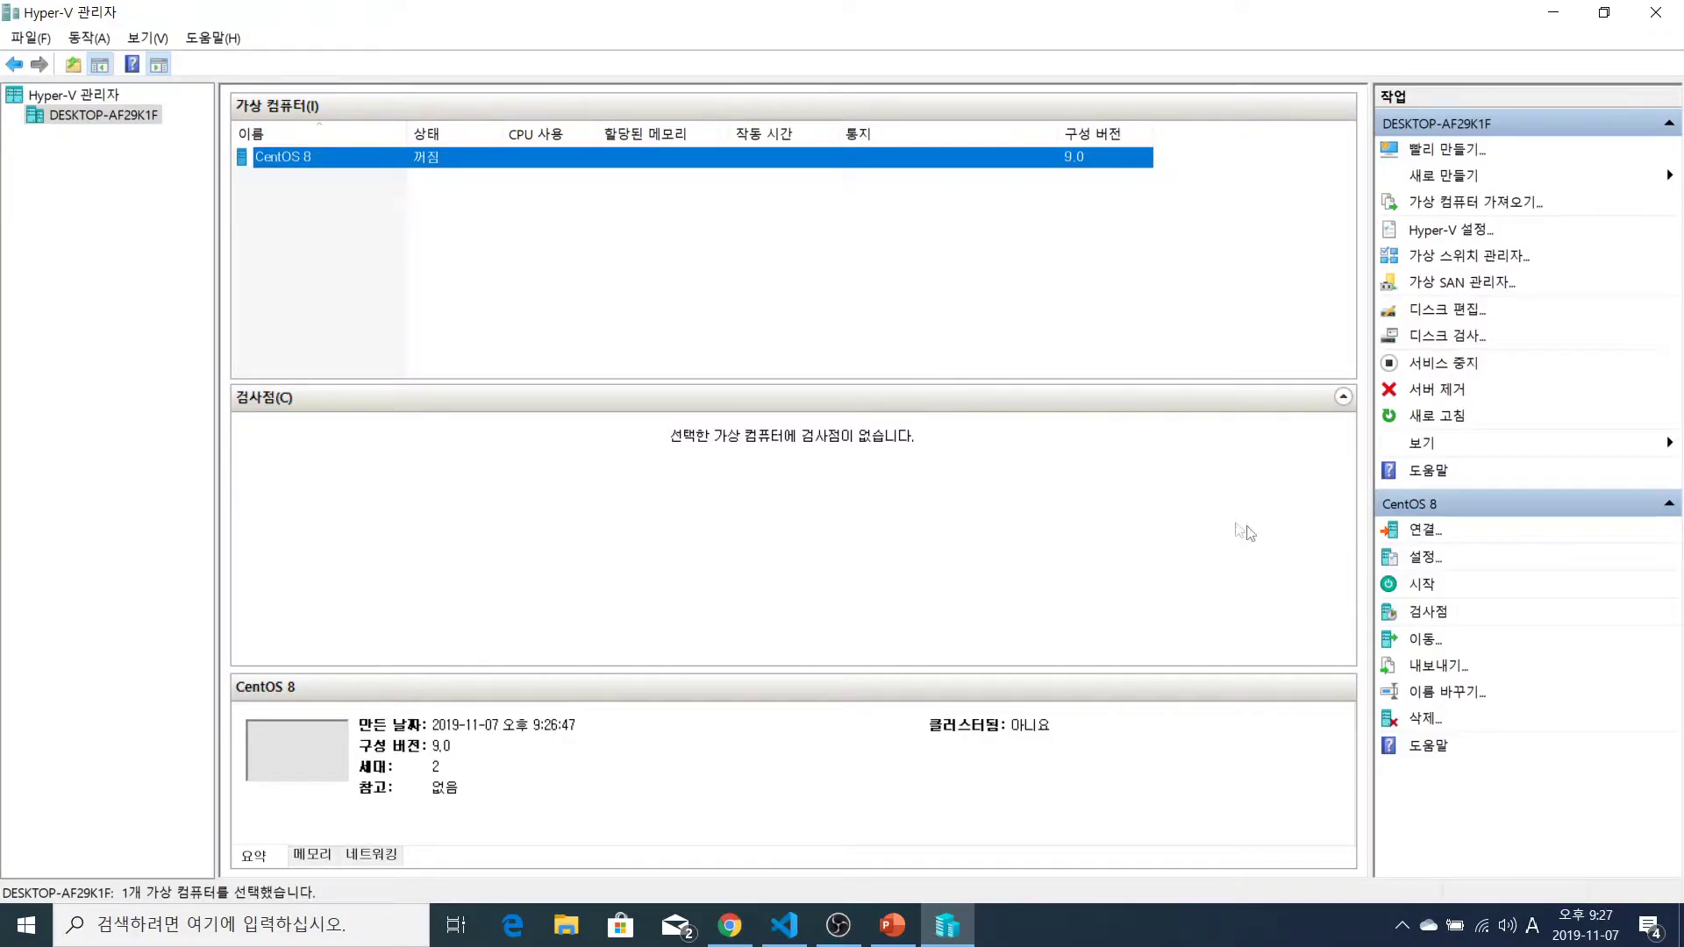
Uncheck Enable Secure Boot in CentOS 8's Security settings and save with Apply and OK
{"action": "left_click", "coordinate": [1423, 557]}
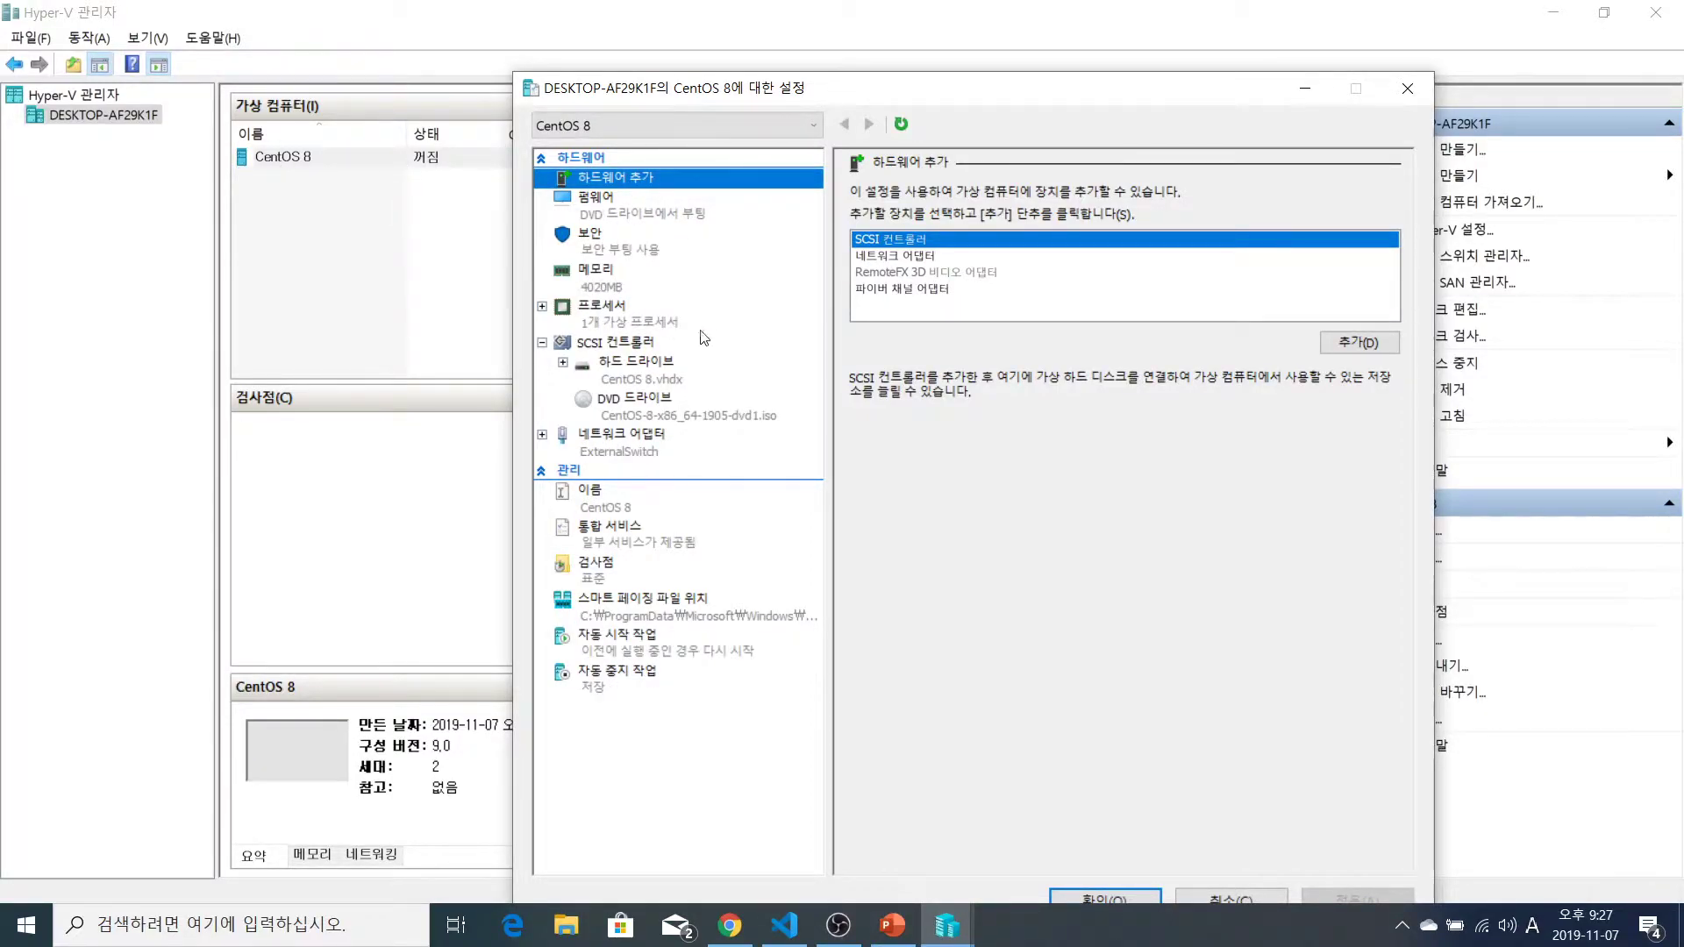
{"action": "left_click", "coordinate": [588, 247]}
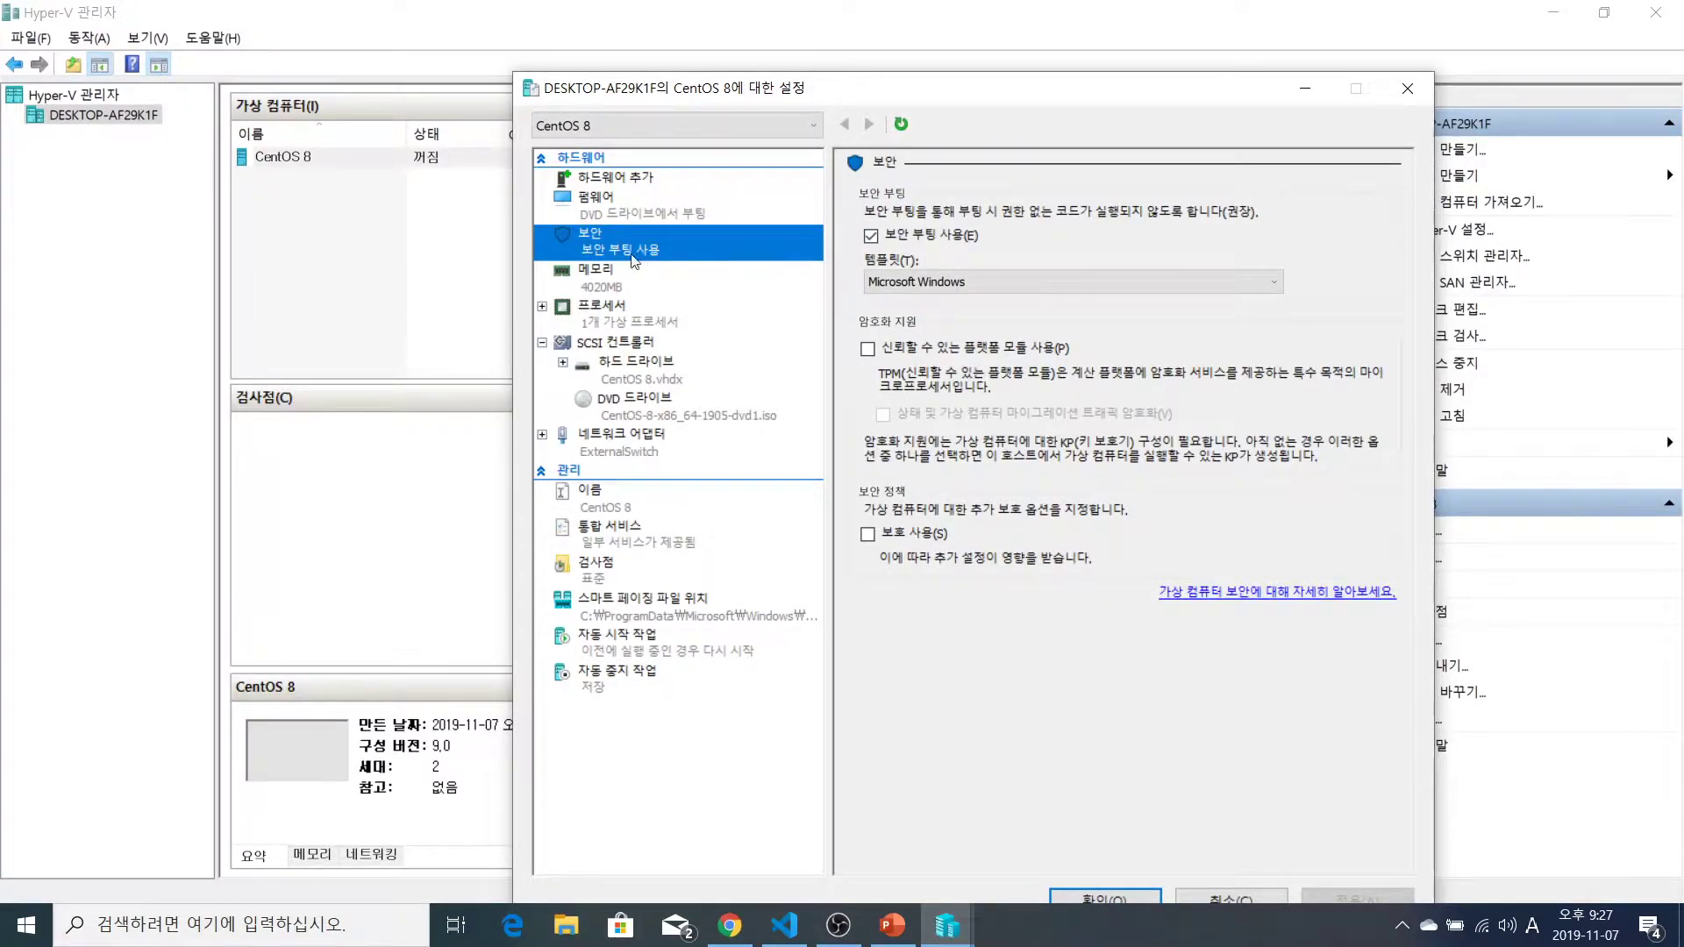
{"action": "left_click", "coordinate": [870, 237]}
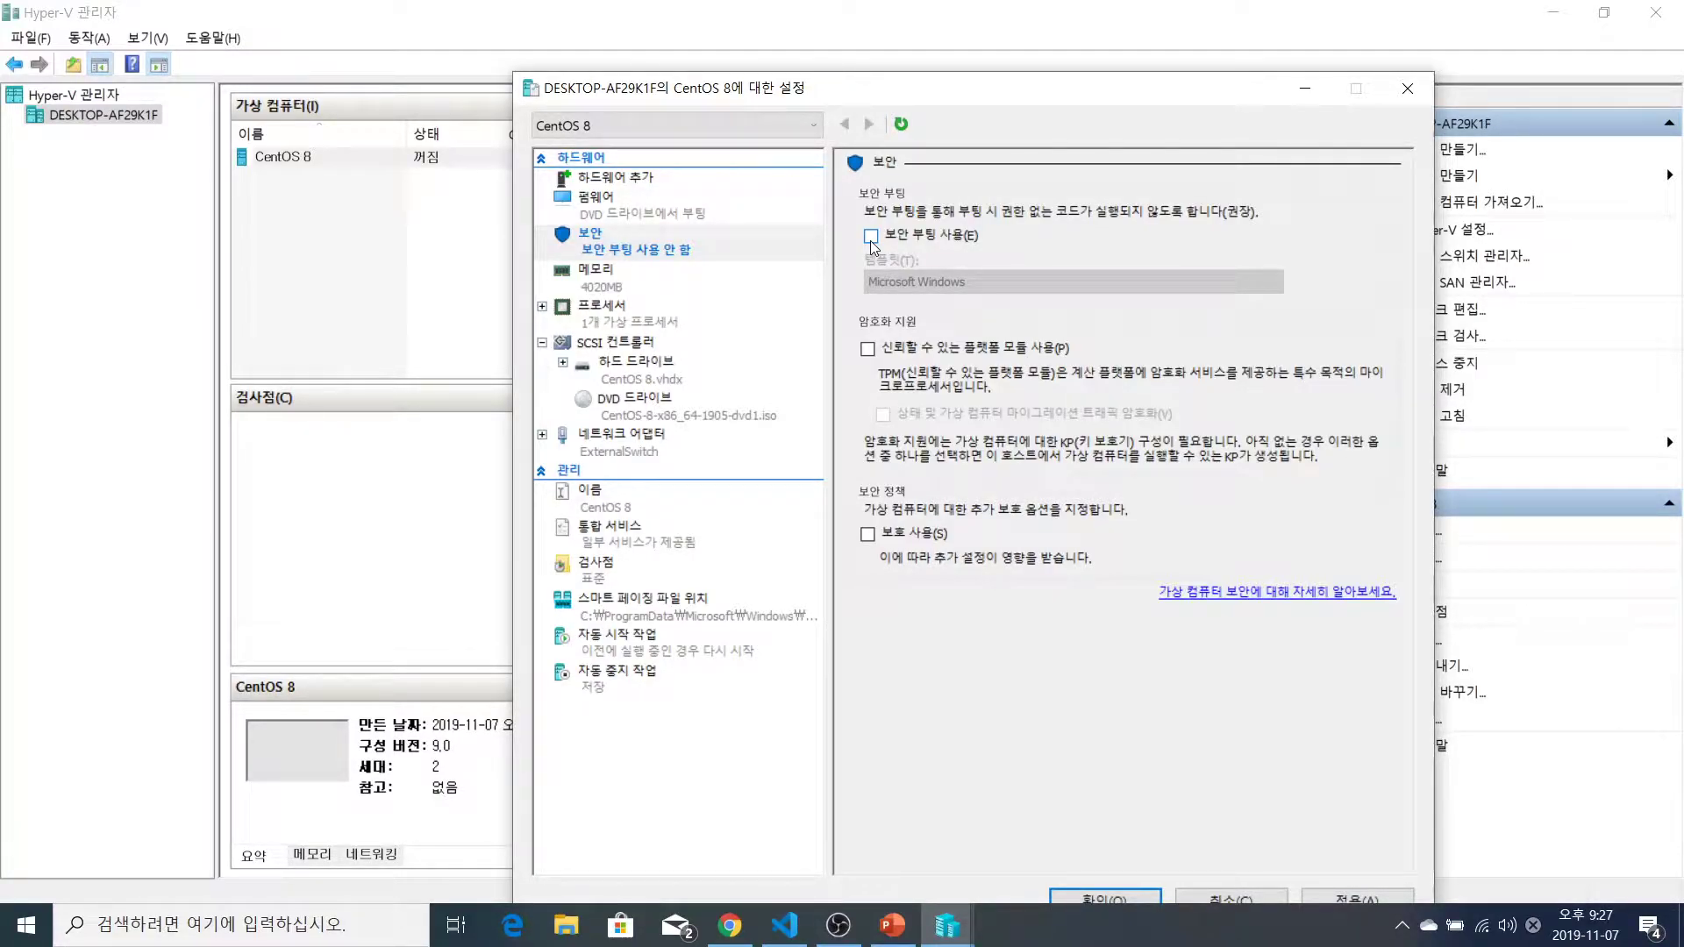
{"action": "left_click_drag", "start_coordinate": [1008, 96], "coordinate": [972, 23]}
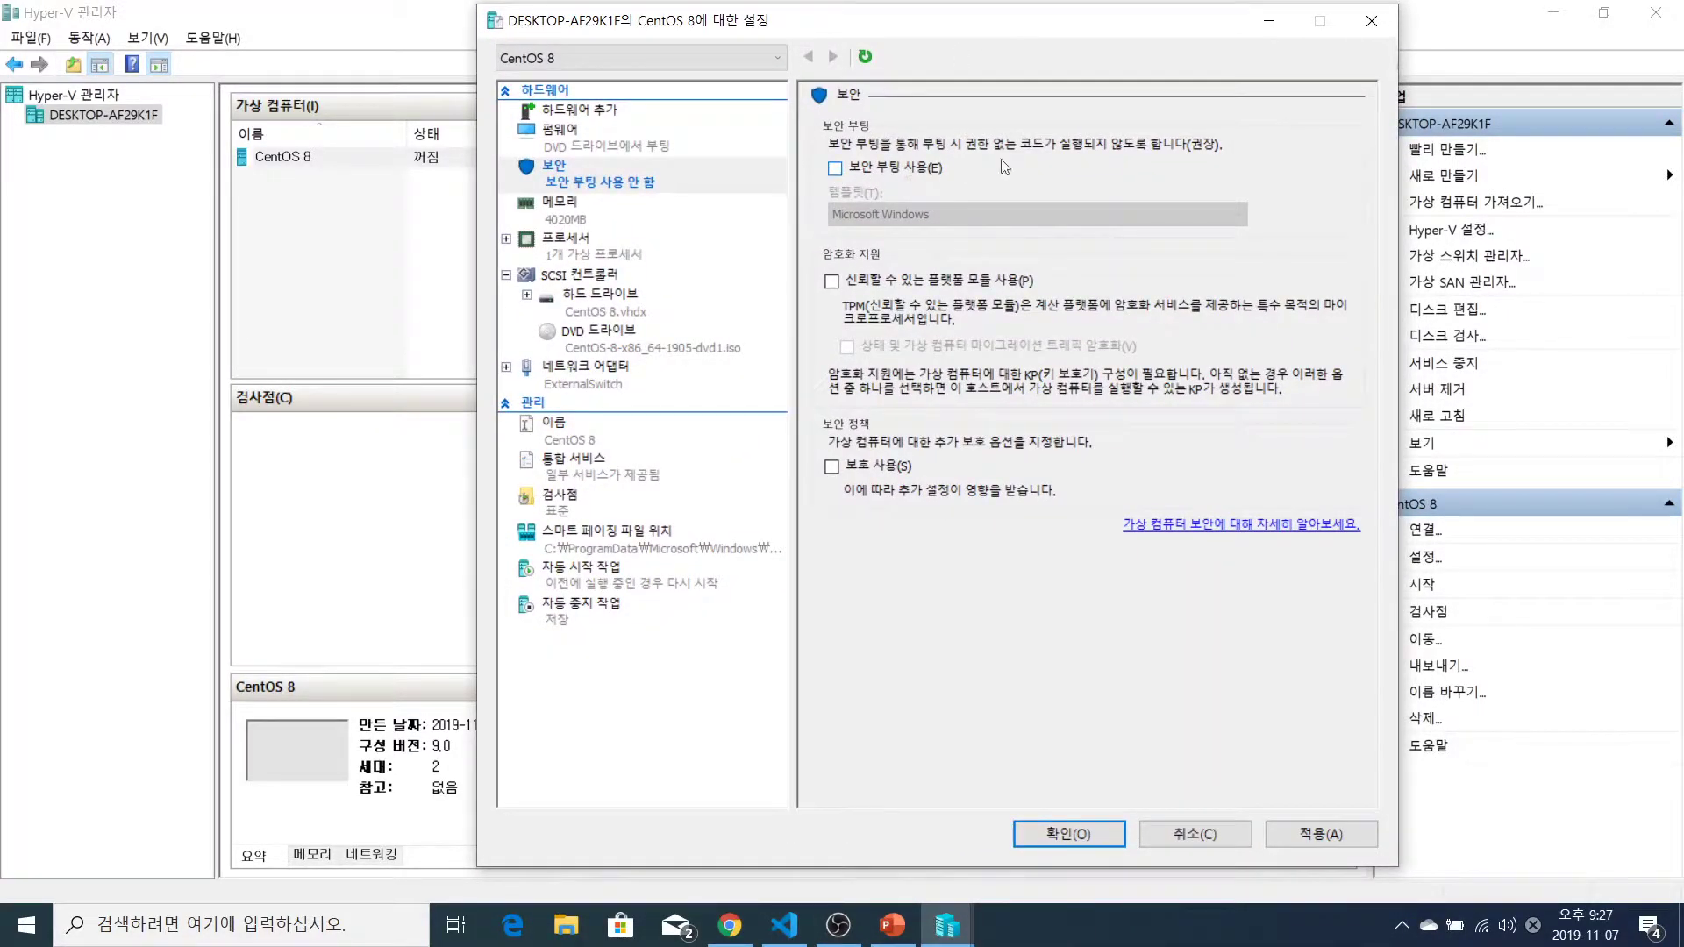
{"action": "left_click", "coordinate": [1345, 838]}
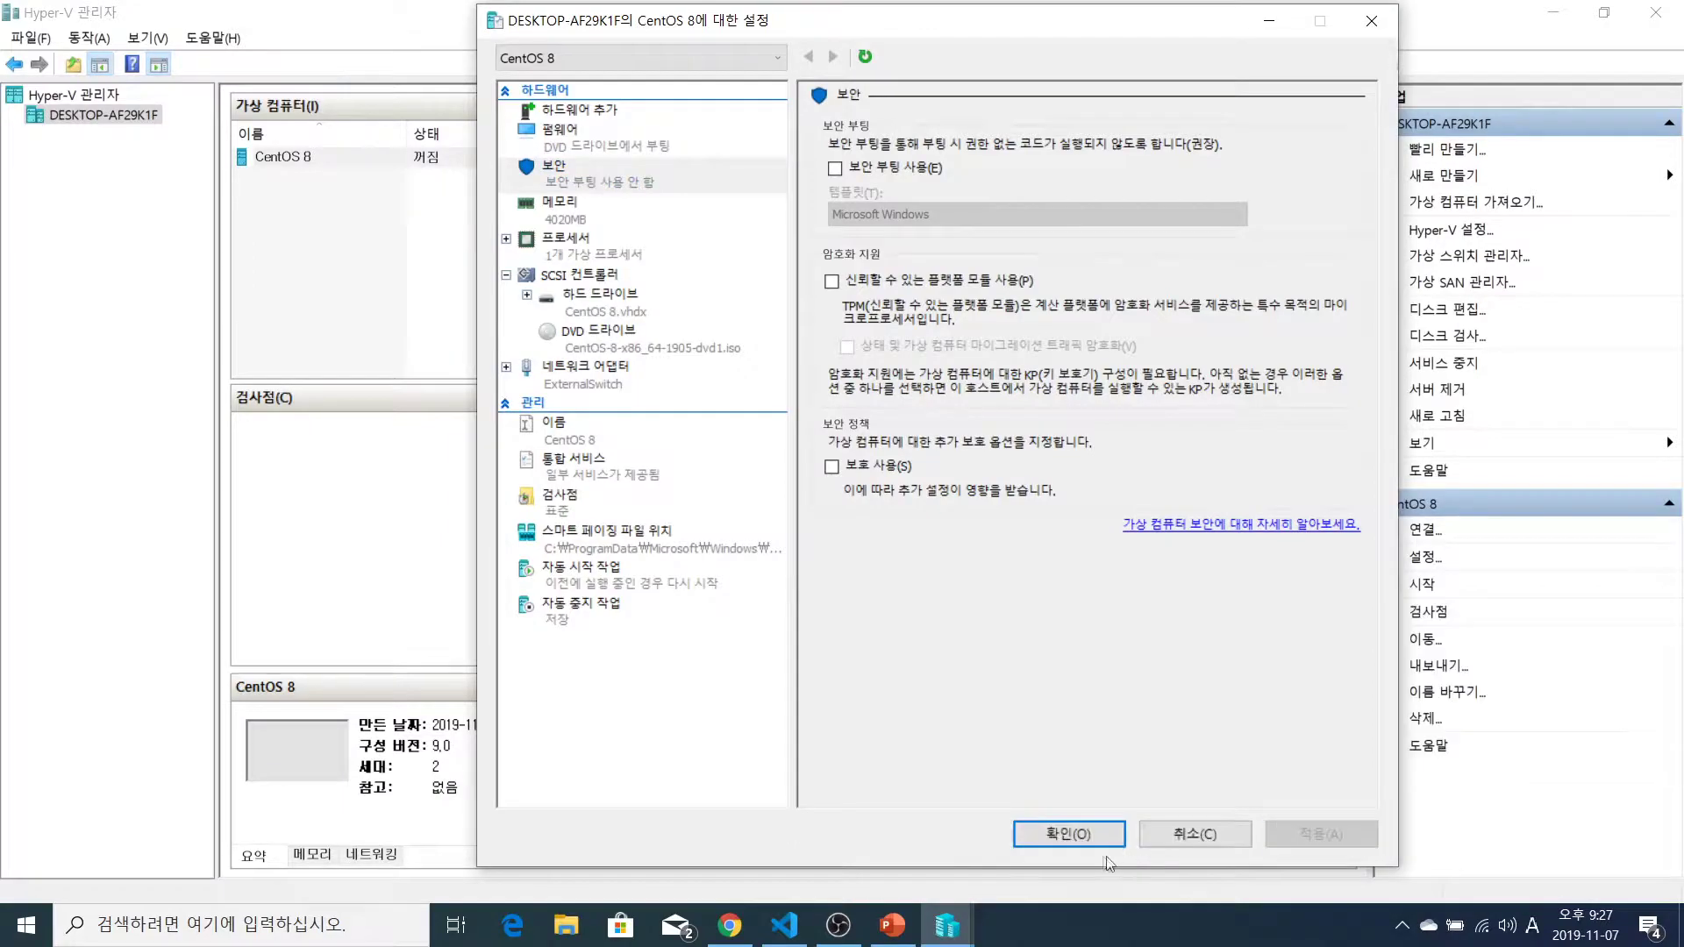
{"action": "left_click", "coordinate": [1065, 840]}
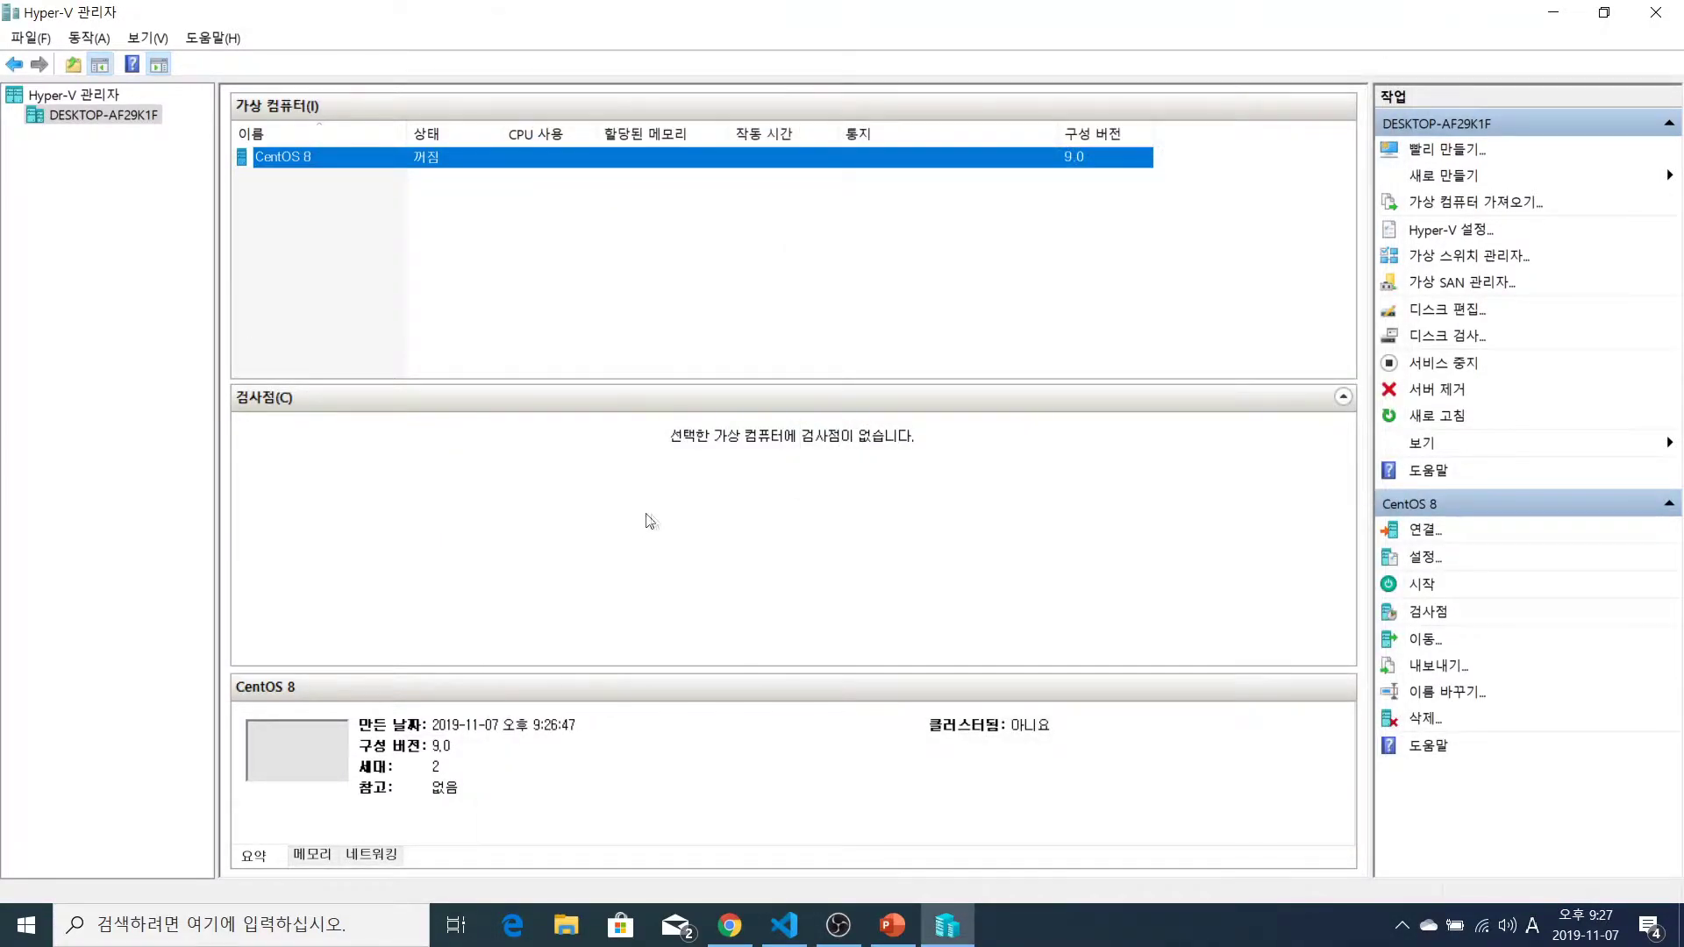
Start the CentOS 8 VM and connect to its console
{"action": "right_click", "coordinate": [335, 163]}
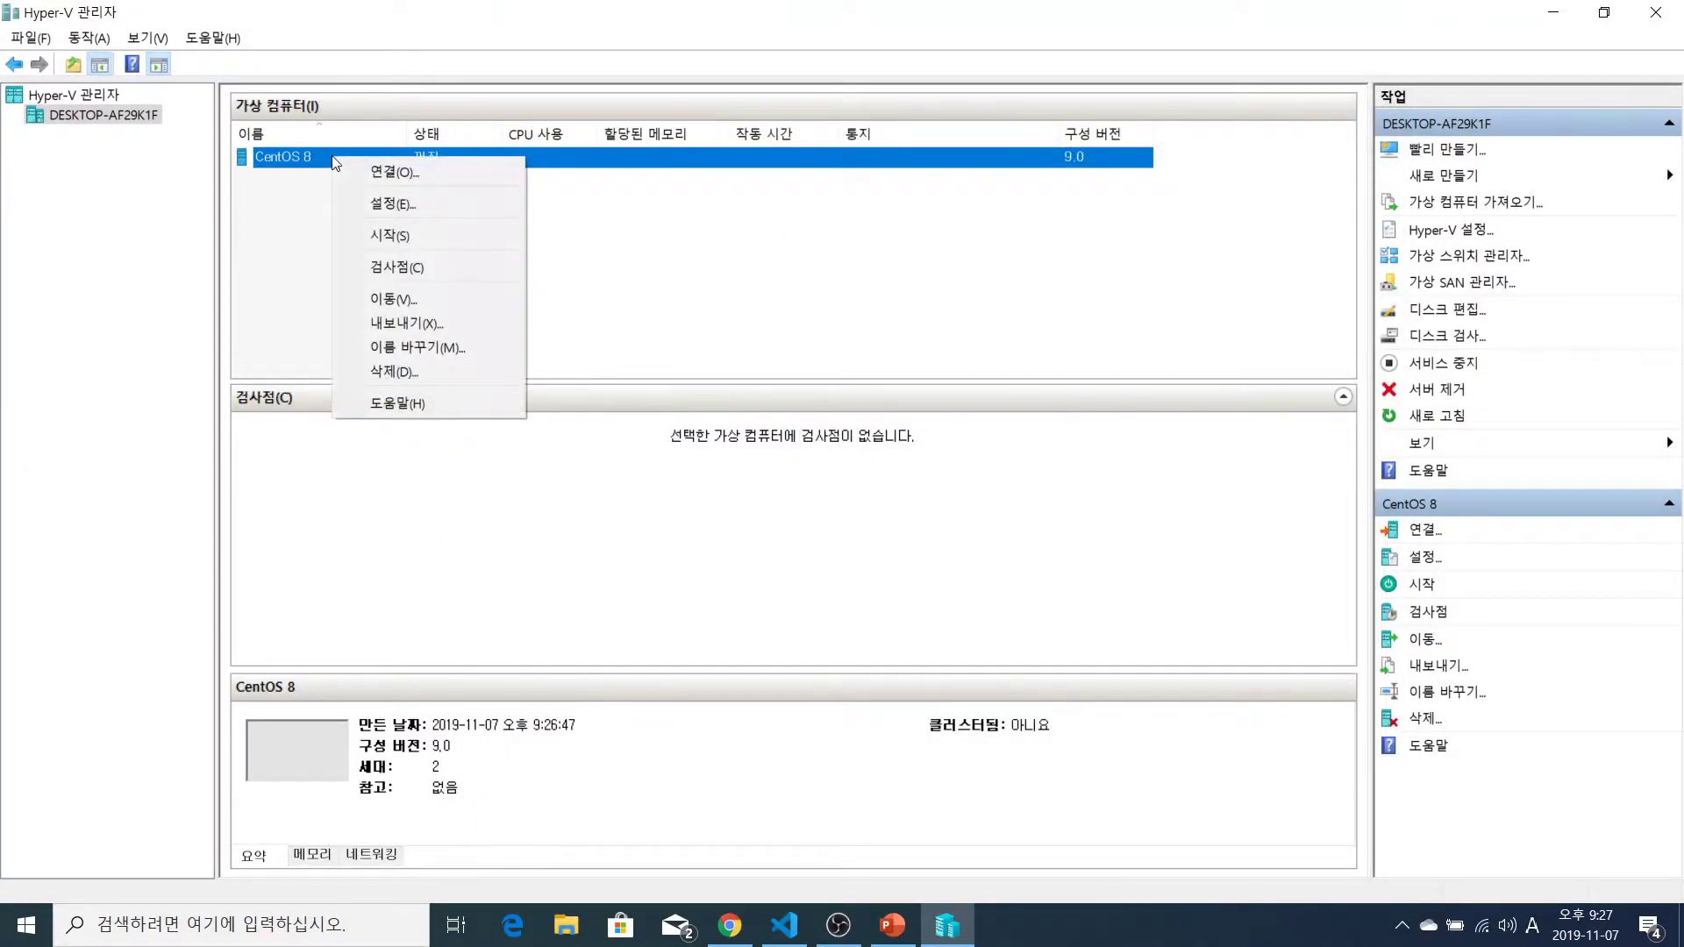
{"action": "left_click", "coordinate": [392, 235]}
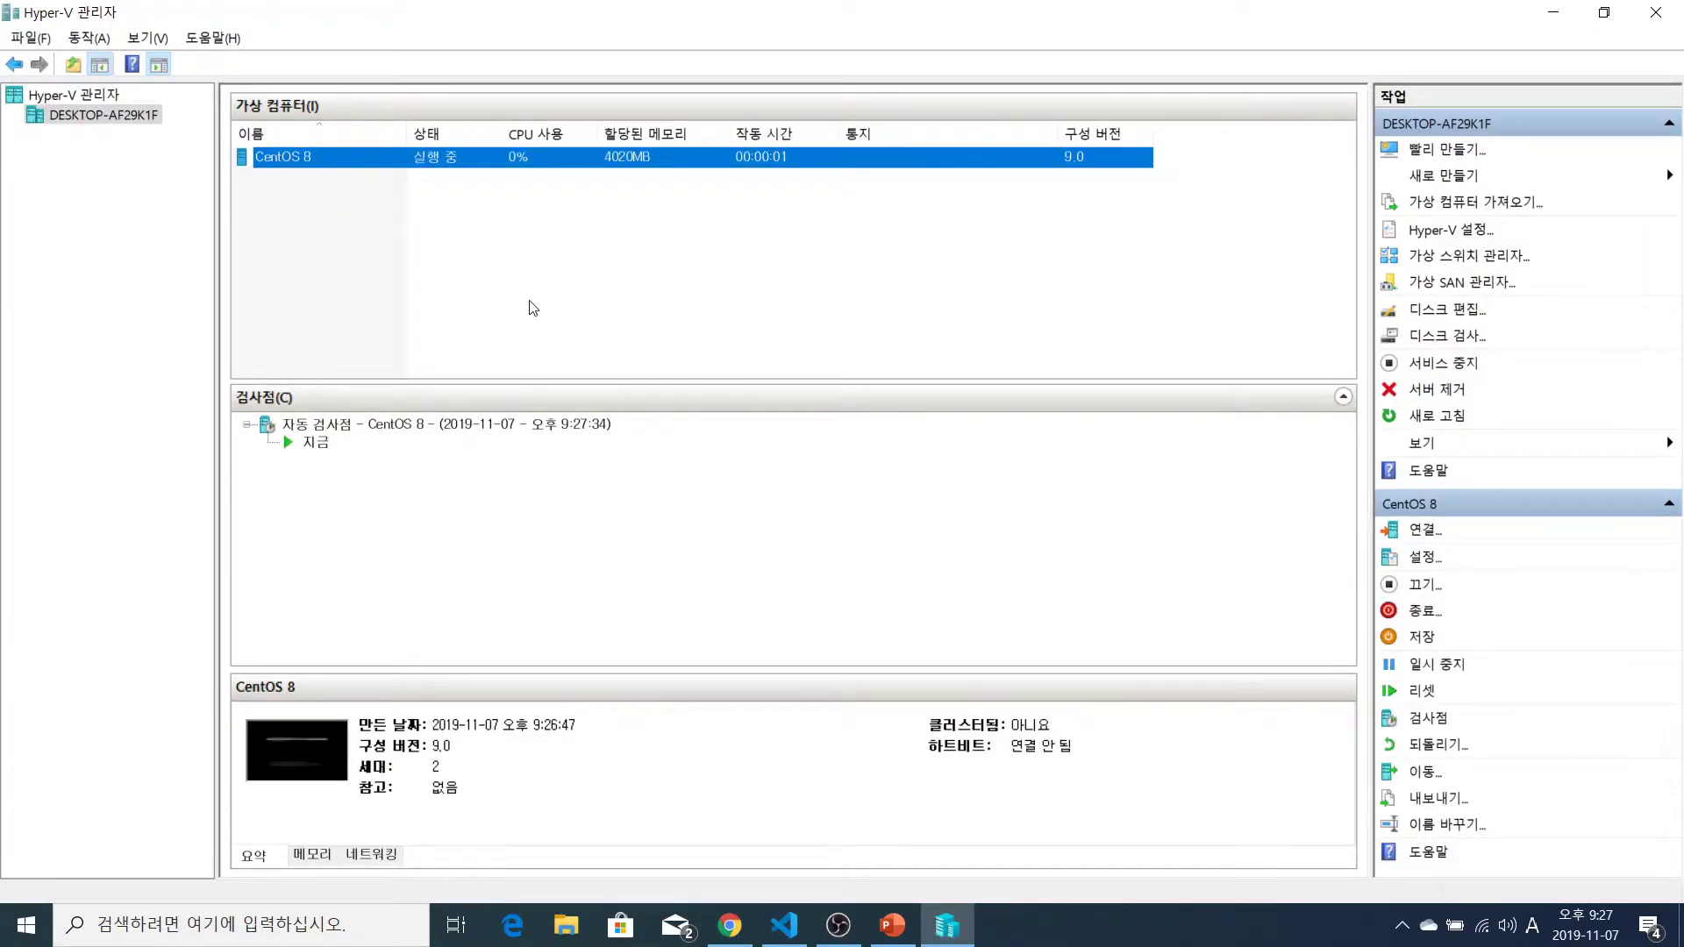
{"action": "key", "text": "Return"}
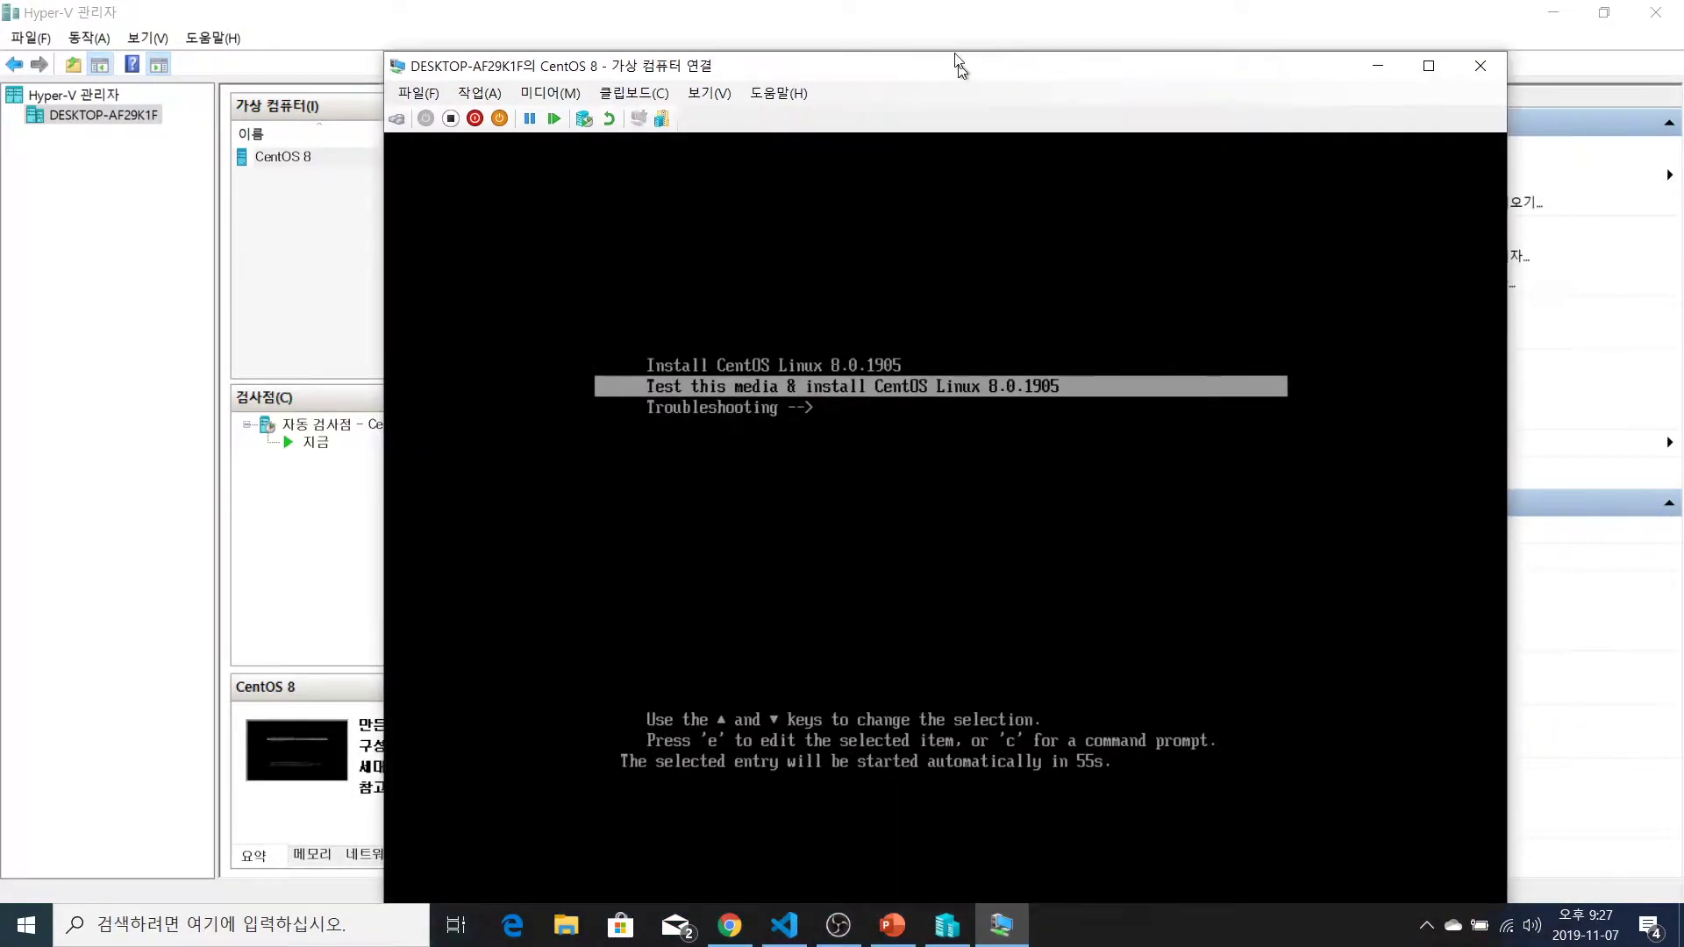
{"action": "left_click_drag", "start_coordinate": [959, 63], "coordinate": [924, 13]}
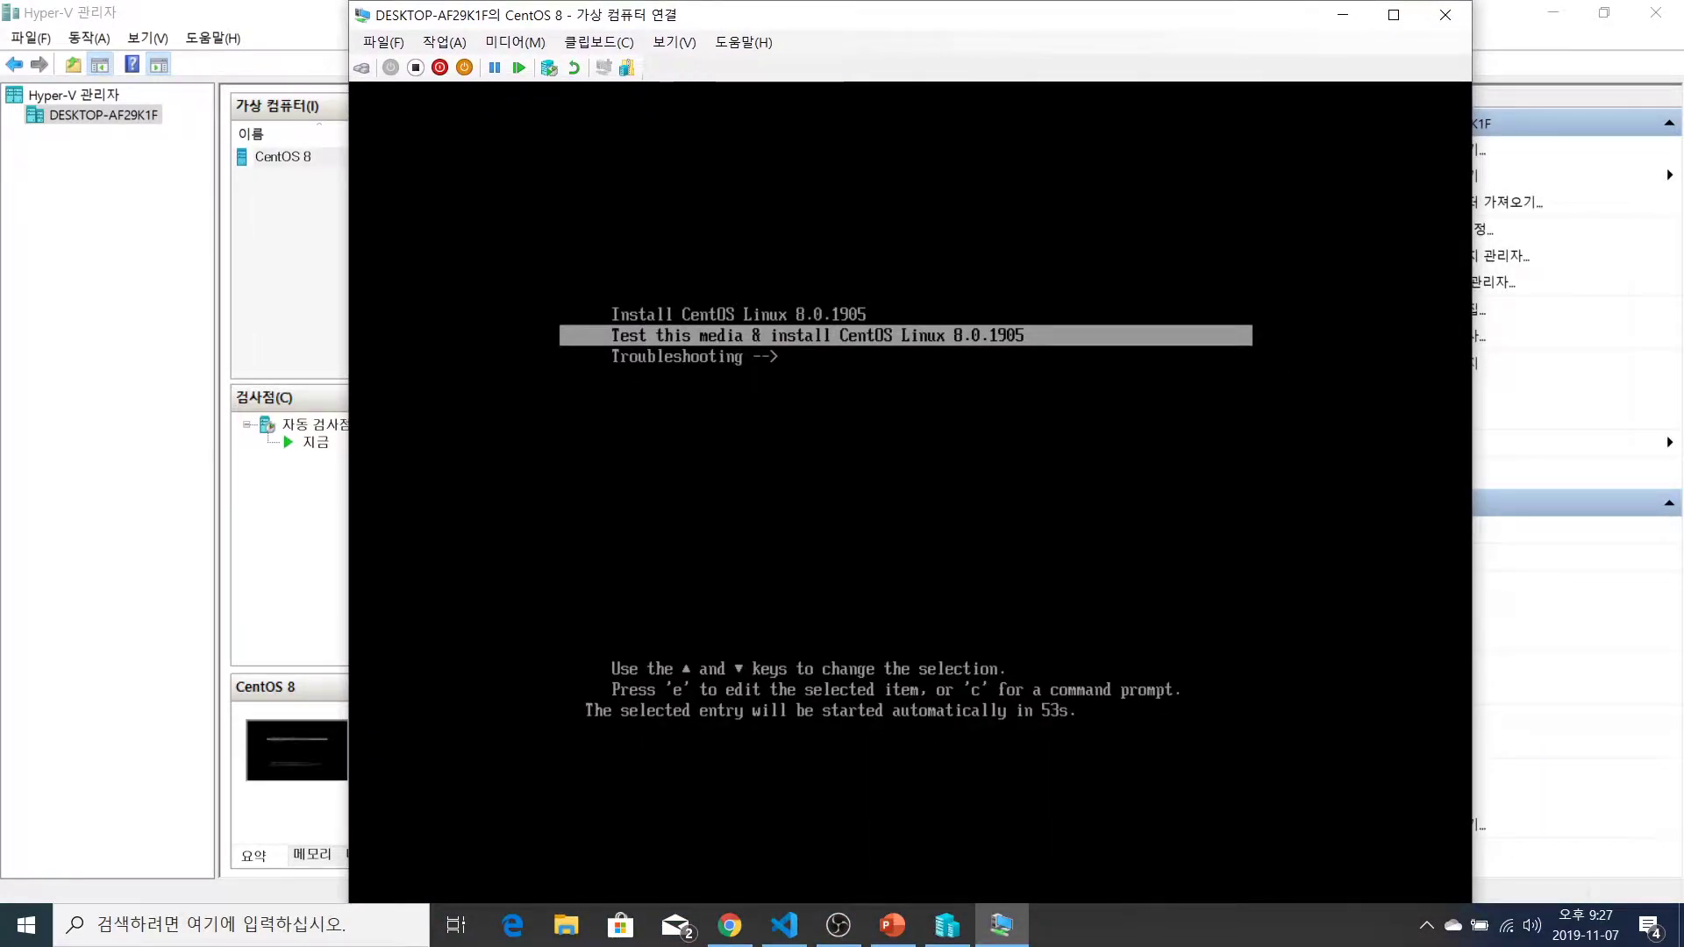
Boot the Install CentOS Linux 8.0.1905 entry and view the console full screen
{"action": "key", "text": "Up"}
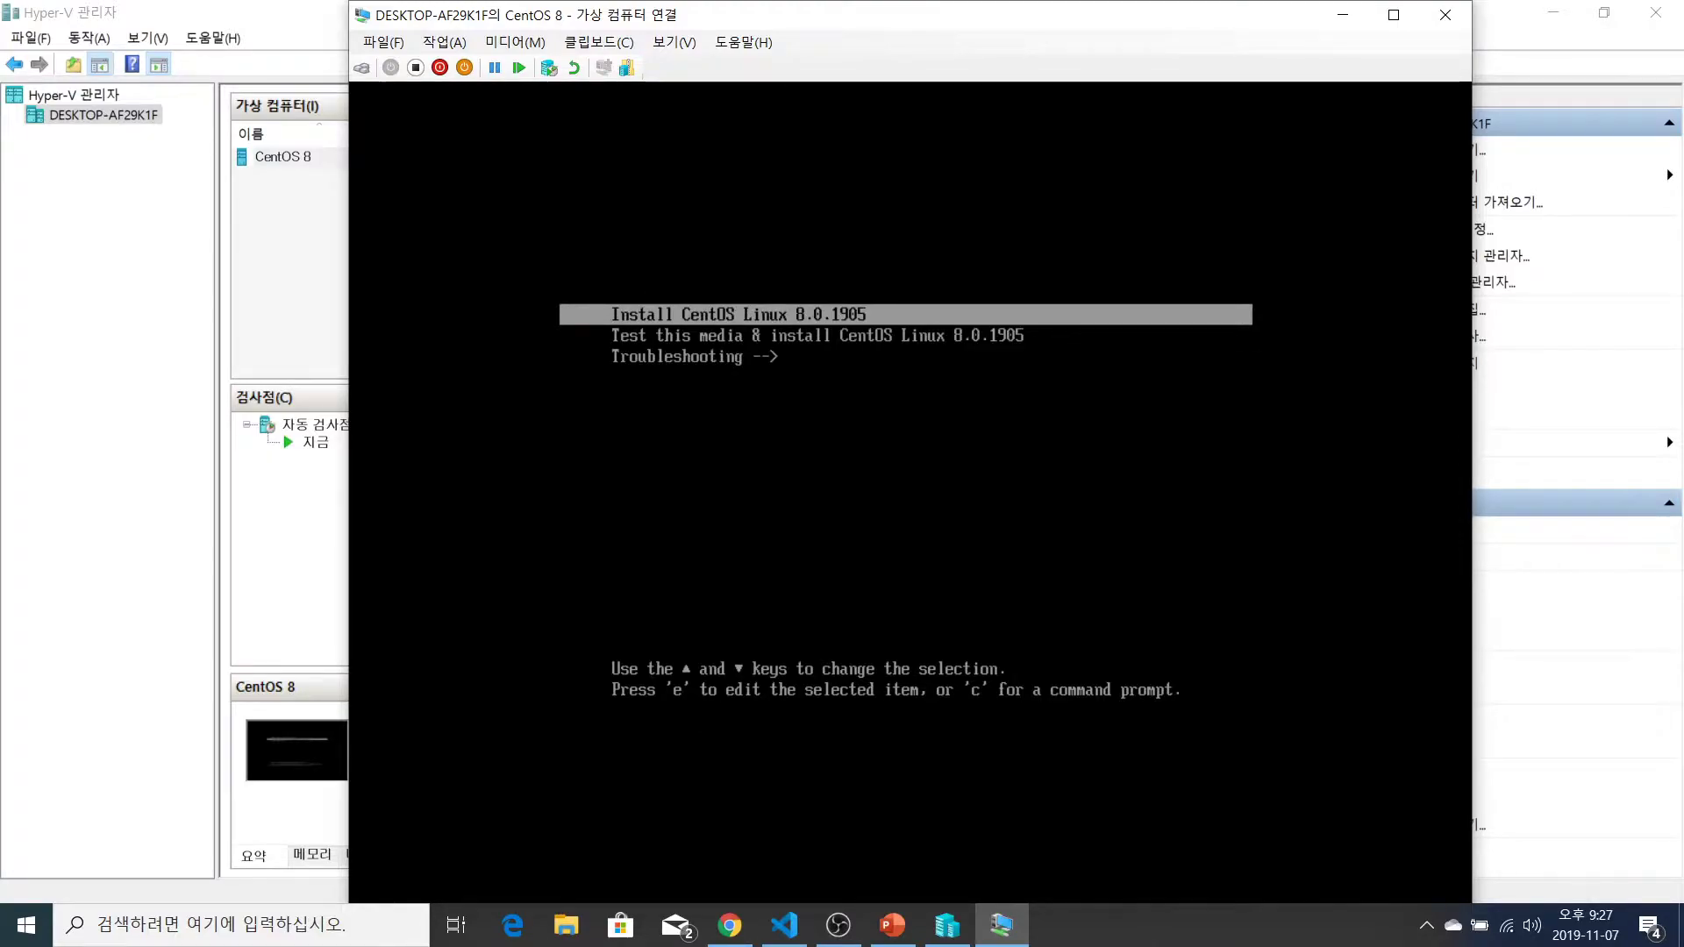
{"action": "key", "text": "Down"}
{"action": "key", "text": "Down"}
{"action": "key", "text": "Up"}
{"action": "key", "text": "Up"}
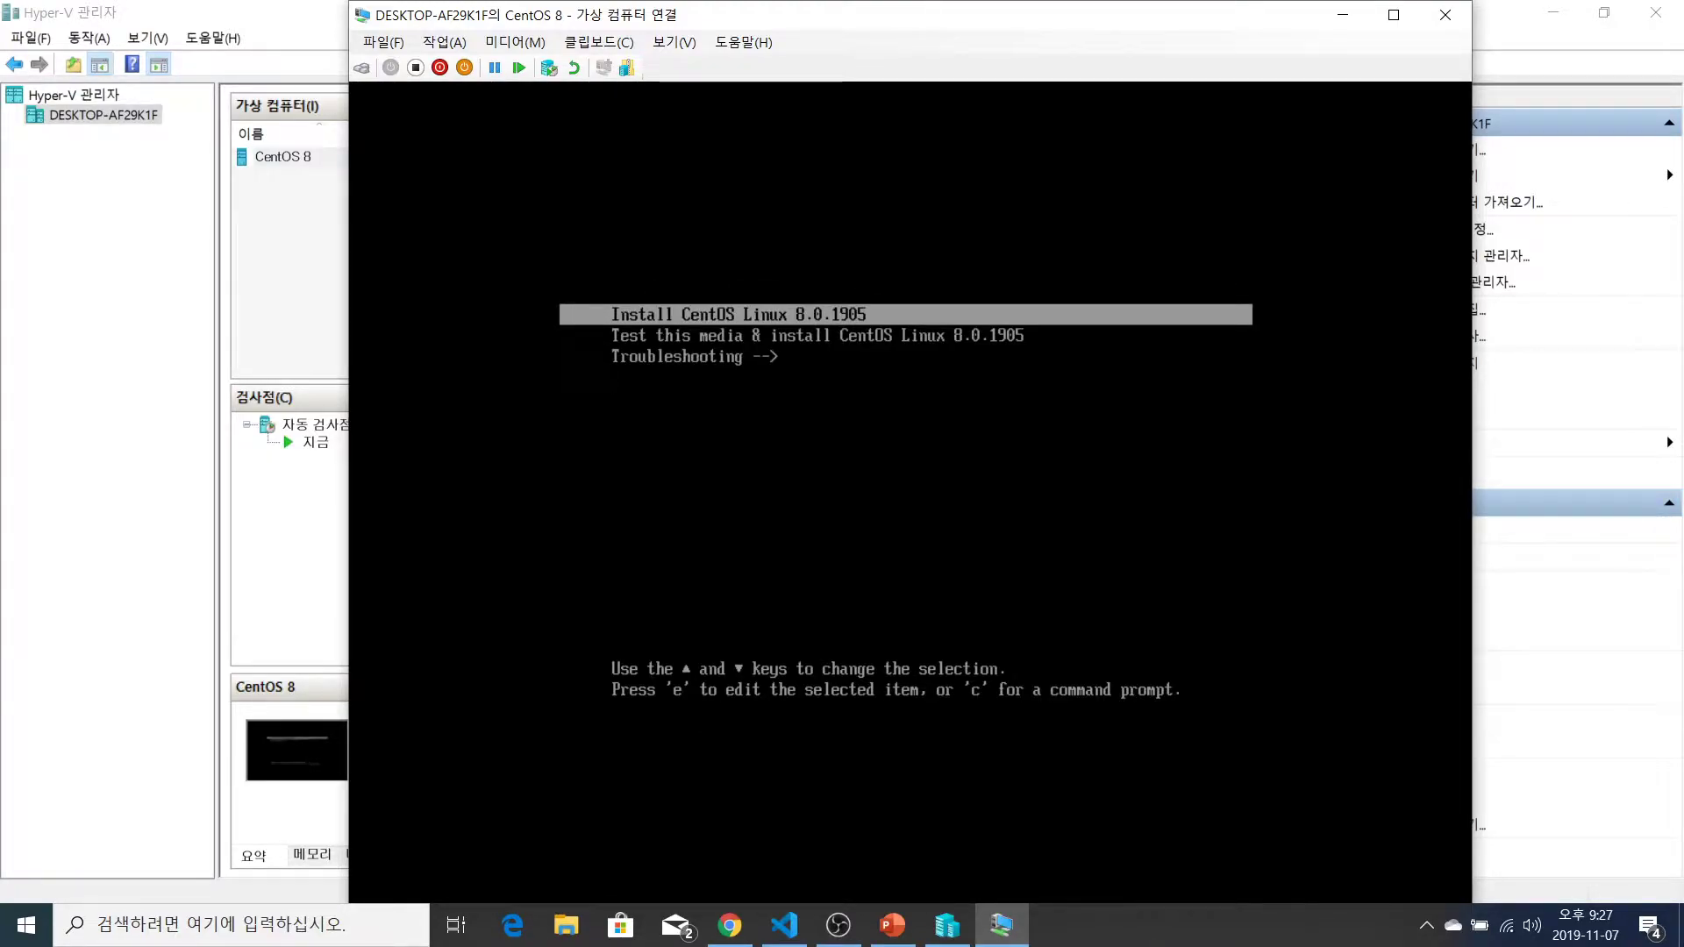
{"action": "key", "text": "Return"}
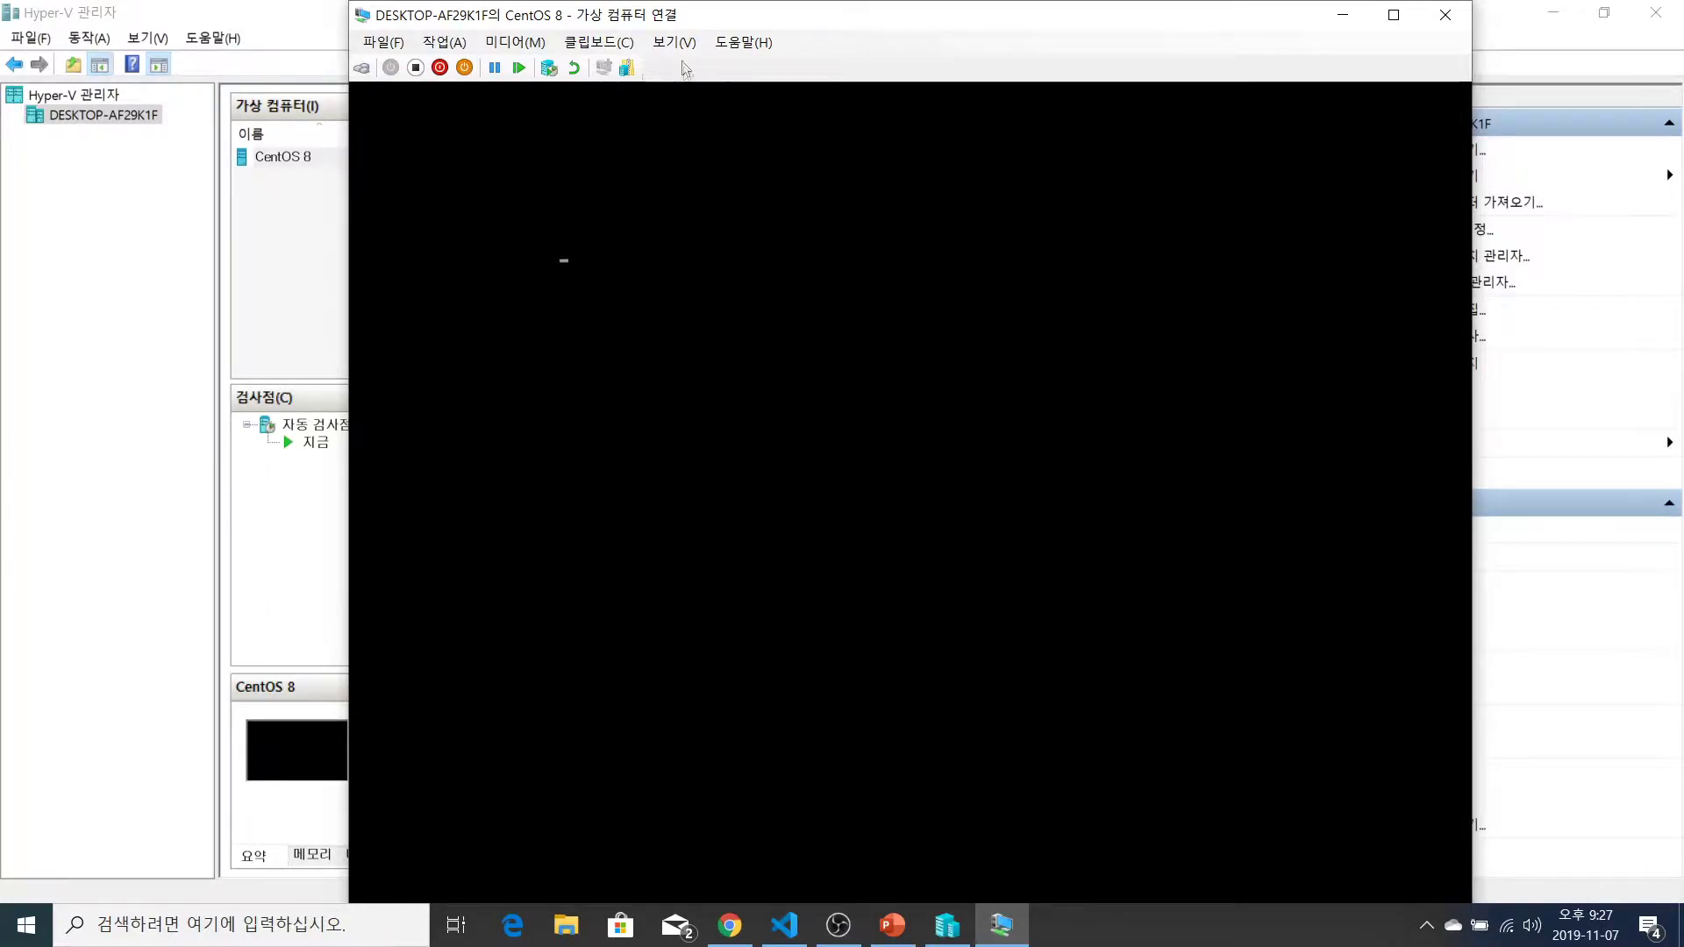
{"action": "left_click", "coordinate": [674, 42]}
{"action": "left_click", "coordinate": [728, 61]}
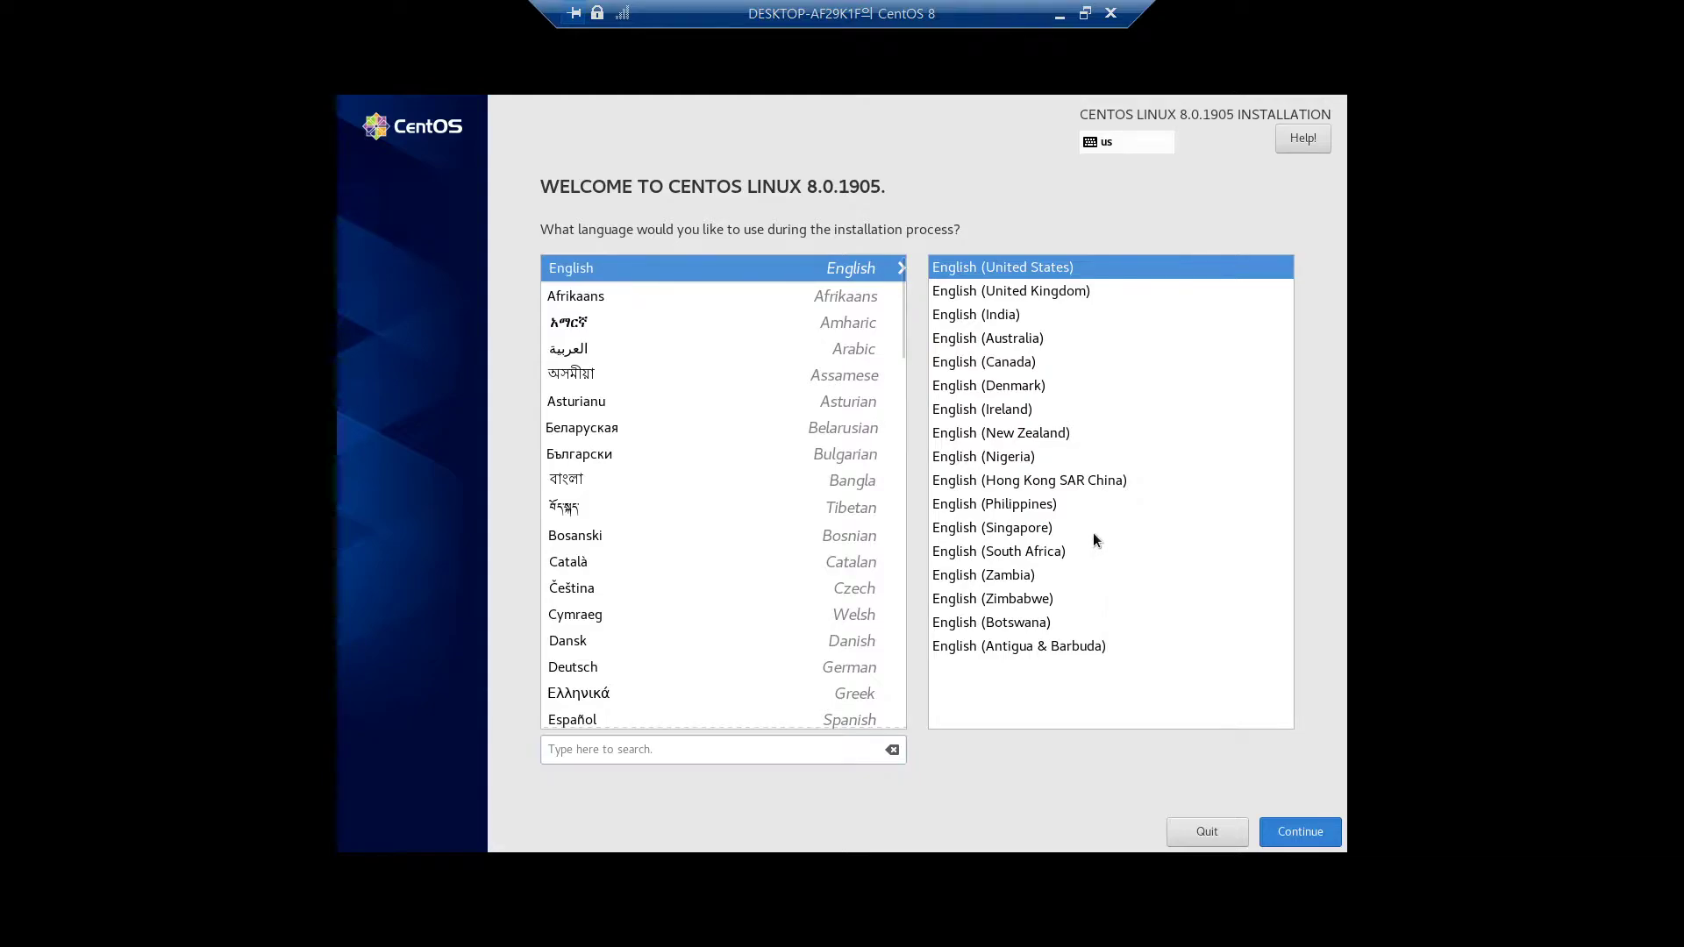
Accept English, choose the Minimal Install base environment, then go to Network & Host Name
{"action": "key", "text": "Return"}
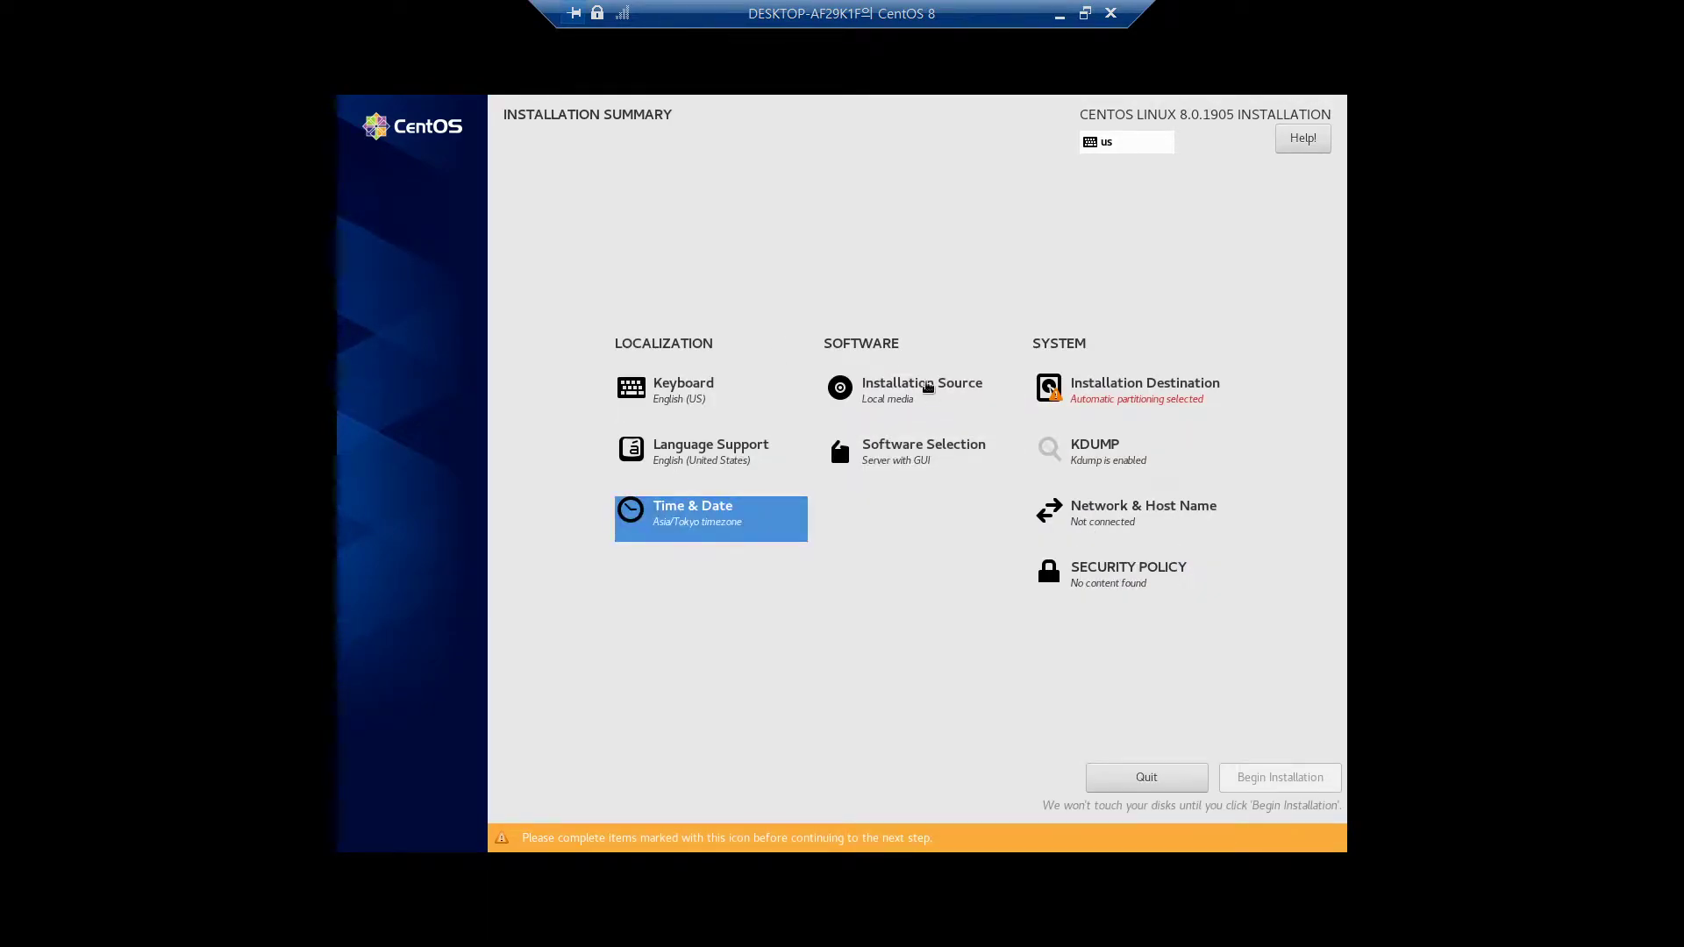
{"action": "left_click", "coordinate": [913, 459]}
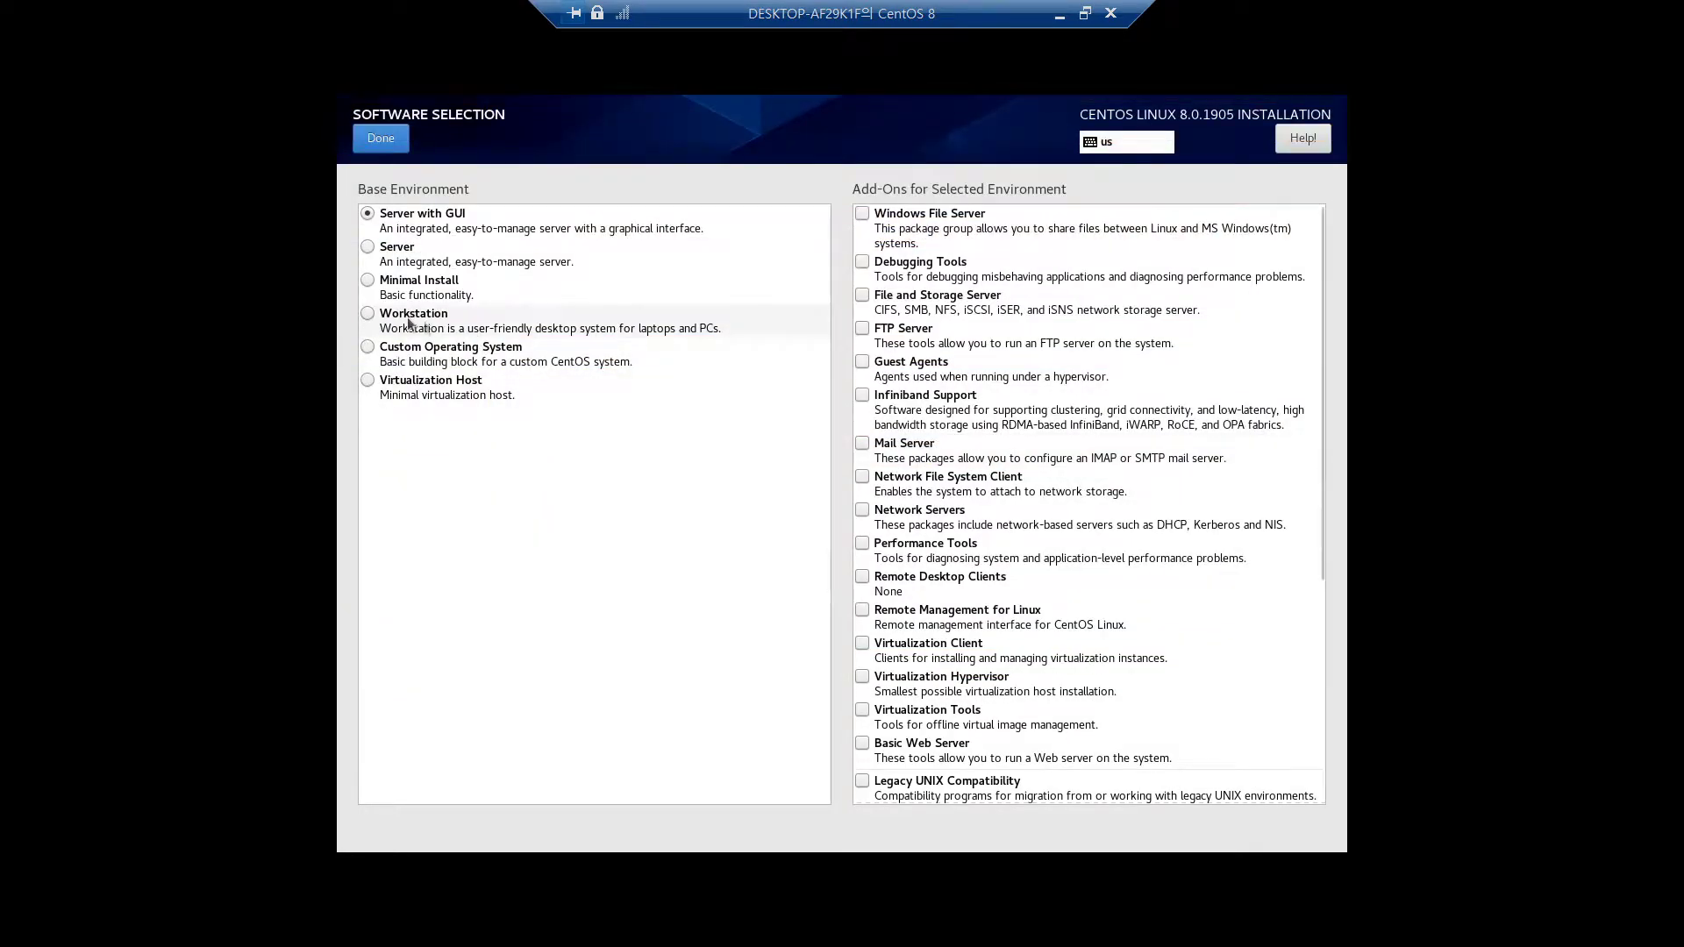
{"action": "left_click", "coordinate": [367, 279]}
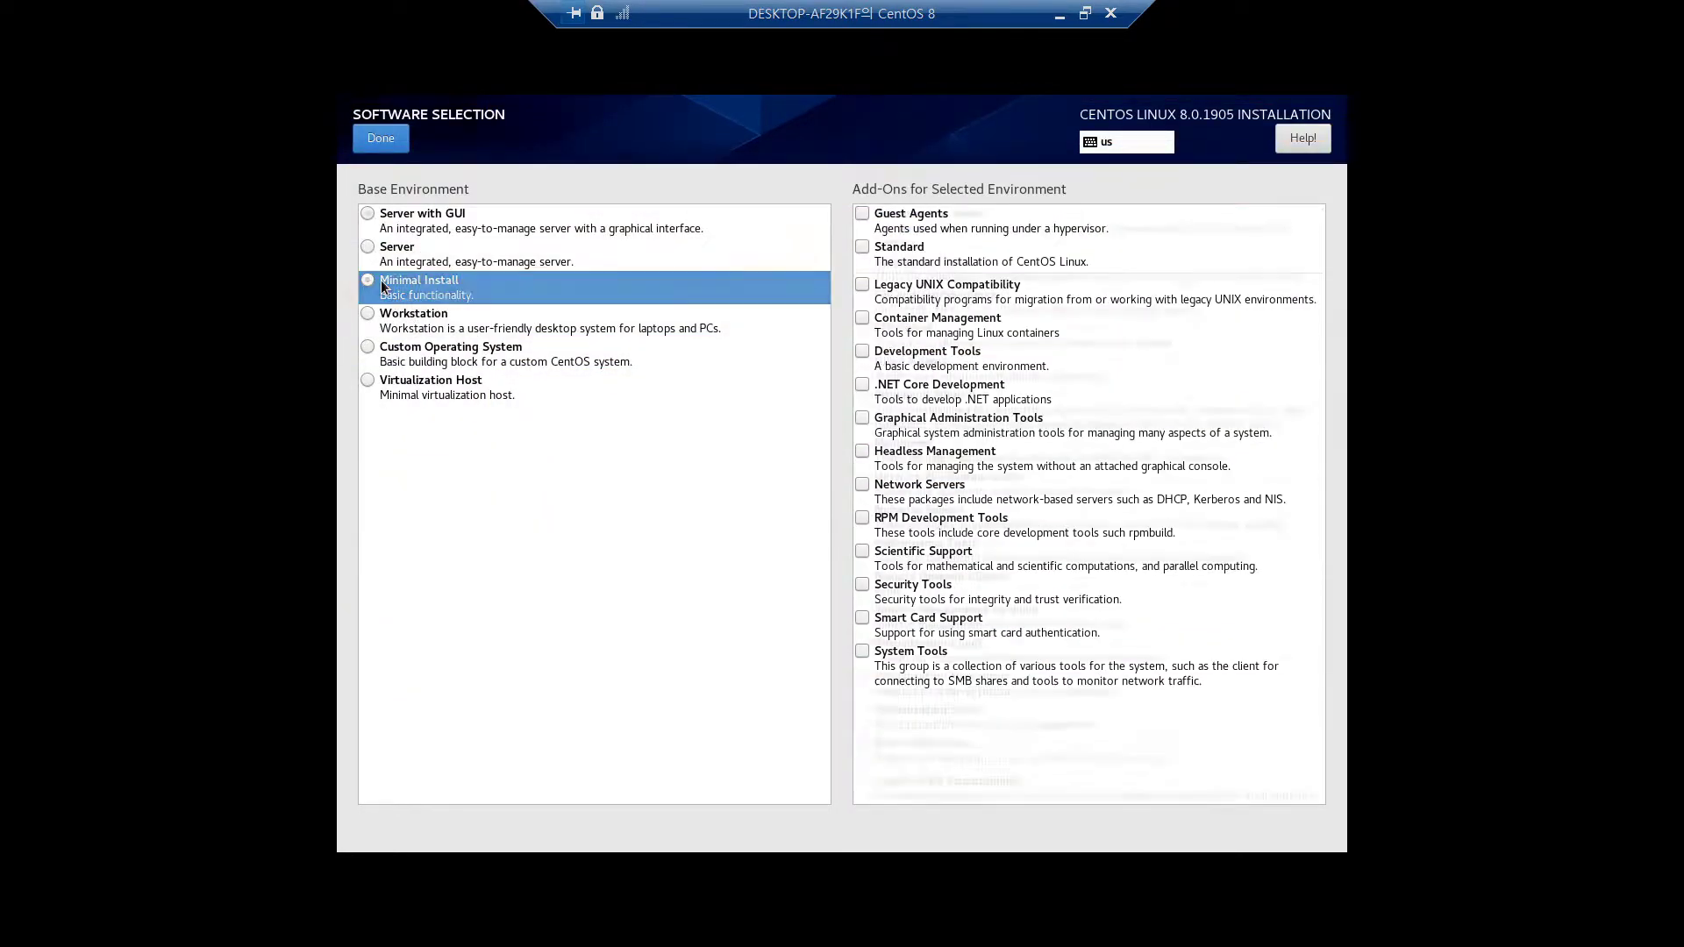
{"action": "left_click", "coordinate": [383, 140]}
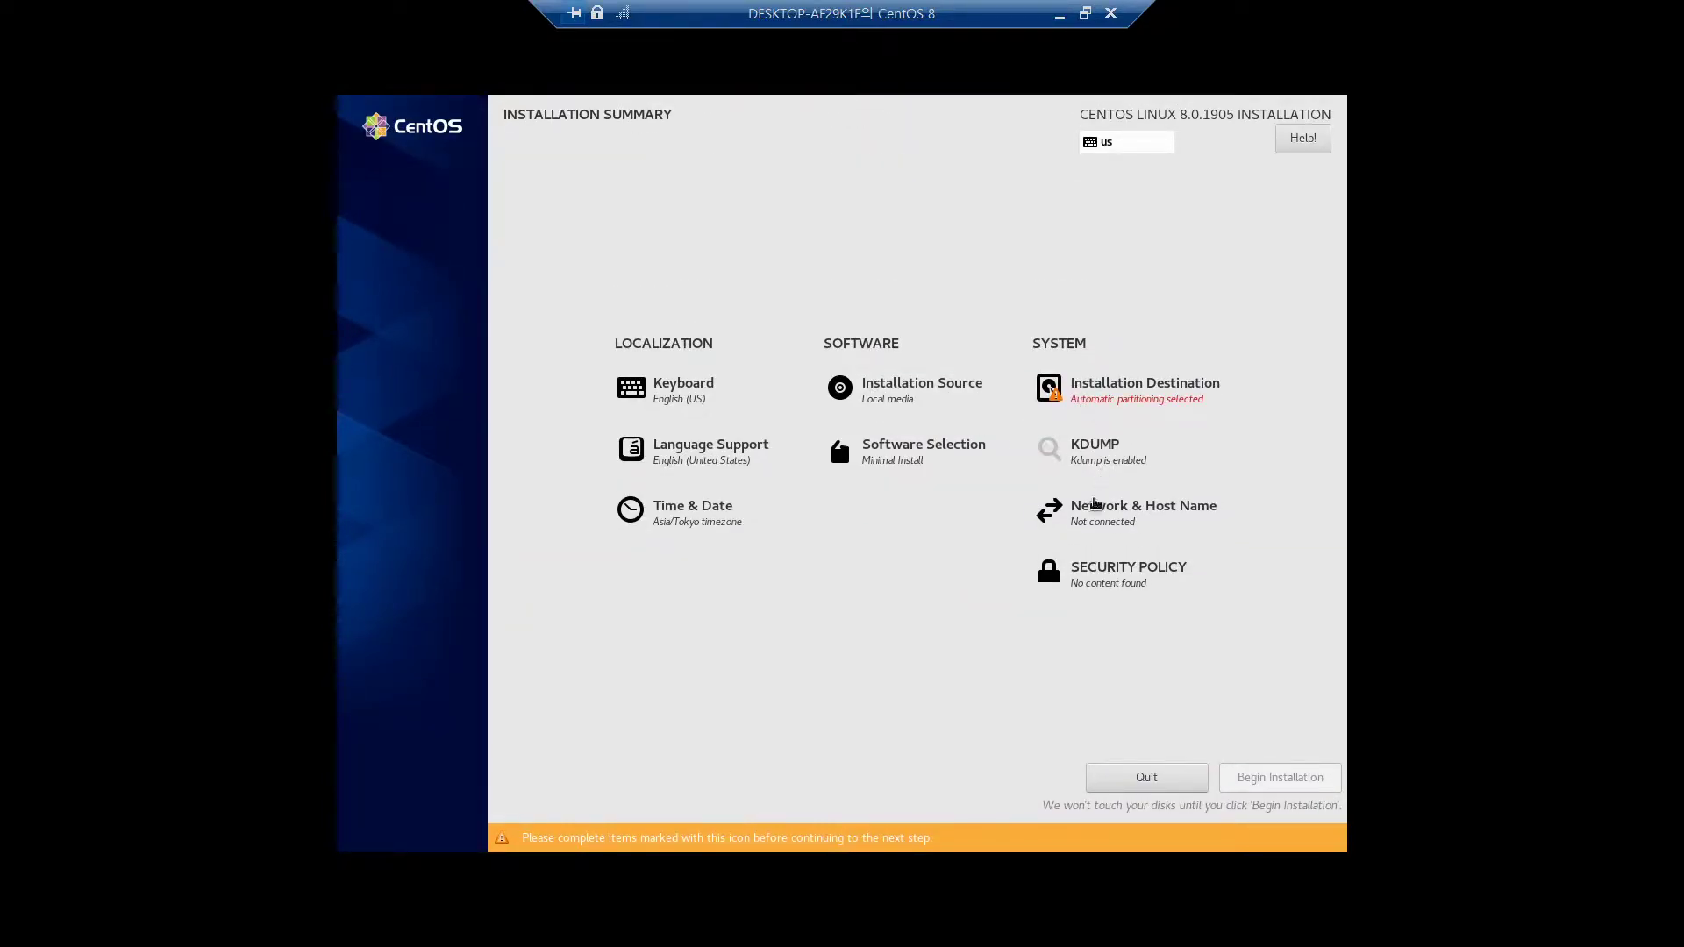
{"action": "left_click", "coordinate": [1097, 518]}
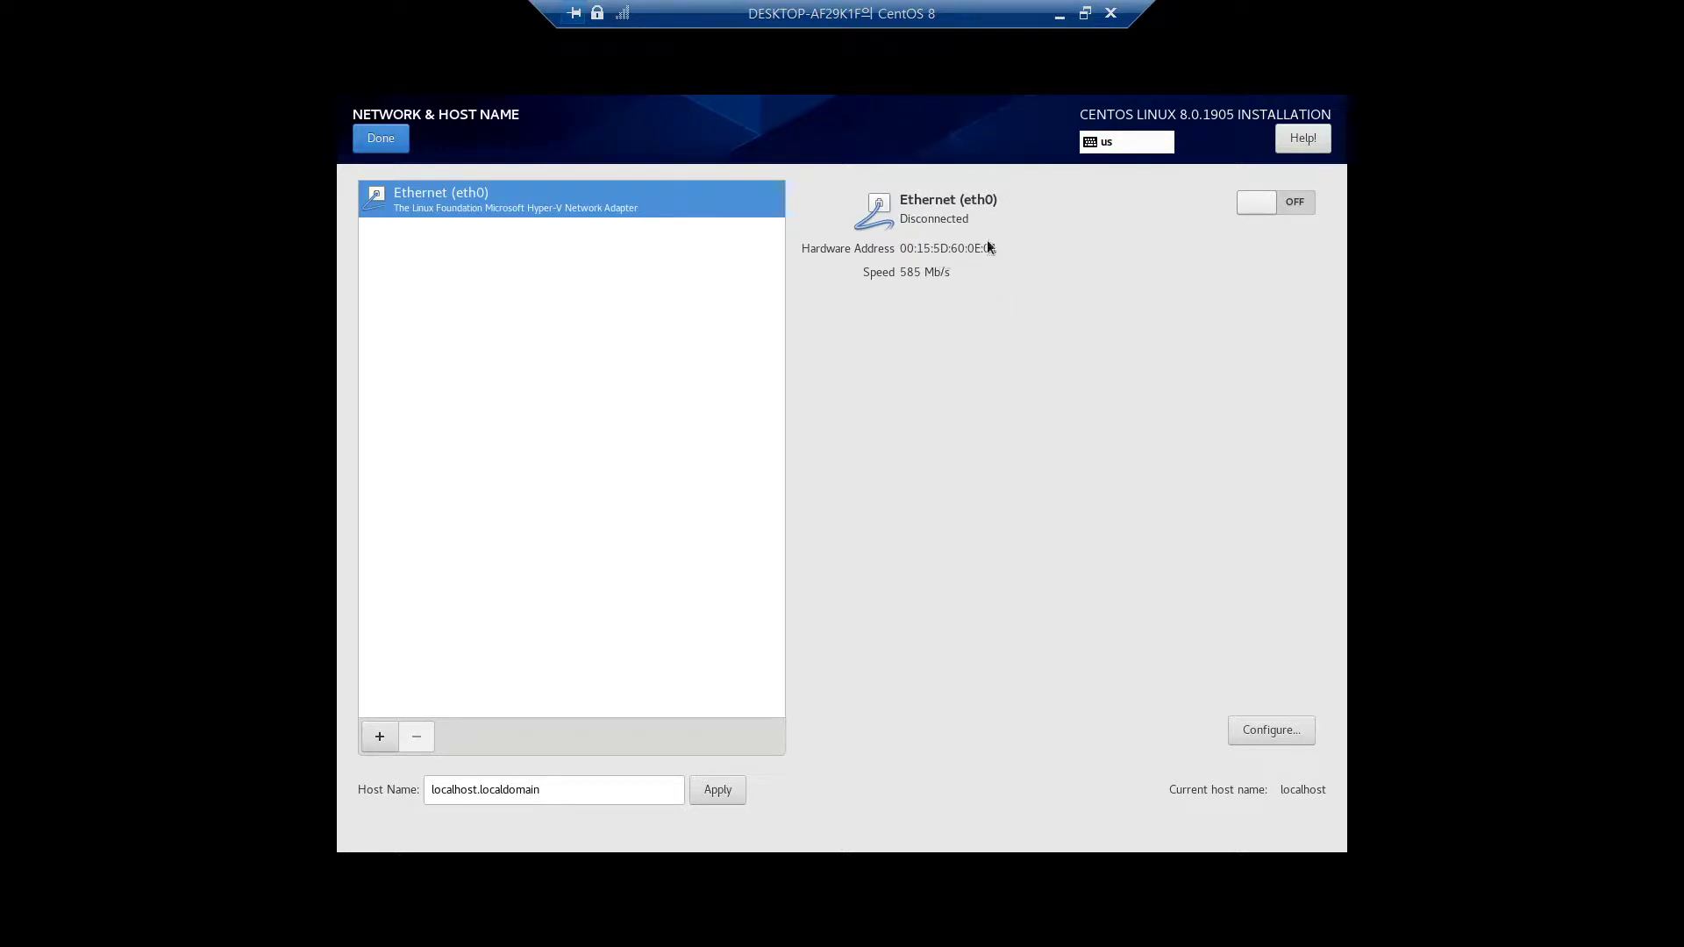
Switch the eth0 Ethernet adapter on and return to the summary once it connects
{"action": "left_click", "coordinate": [1292, 205]}
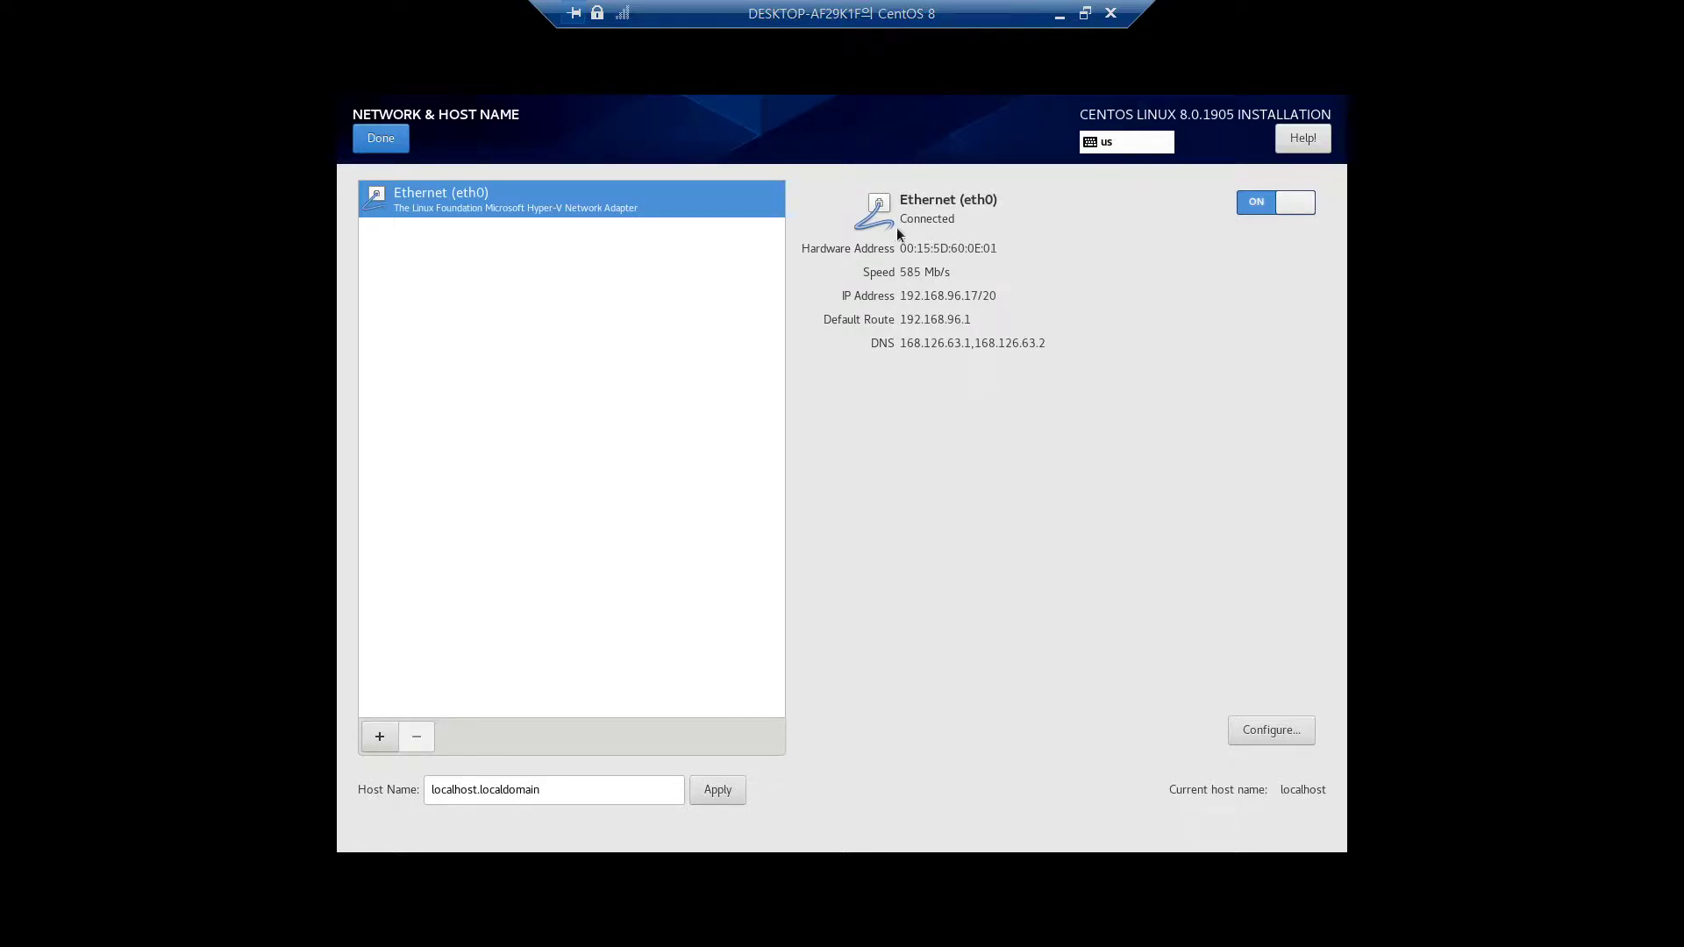
{"action": "left_click", "coordinate": [391, 137]}
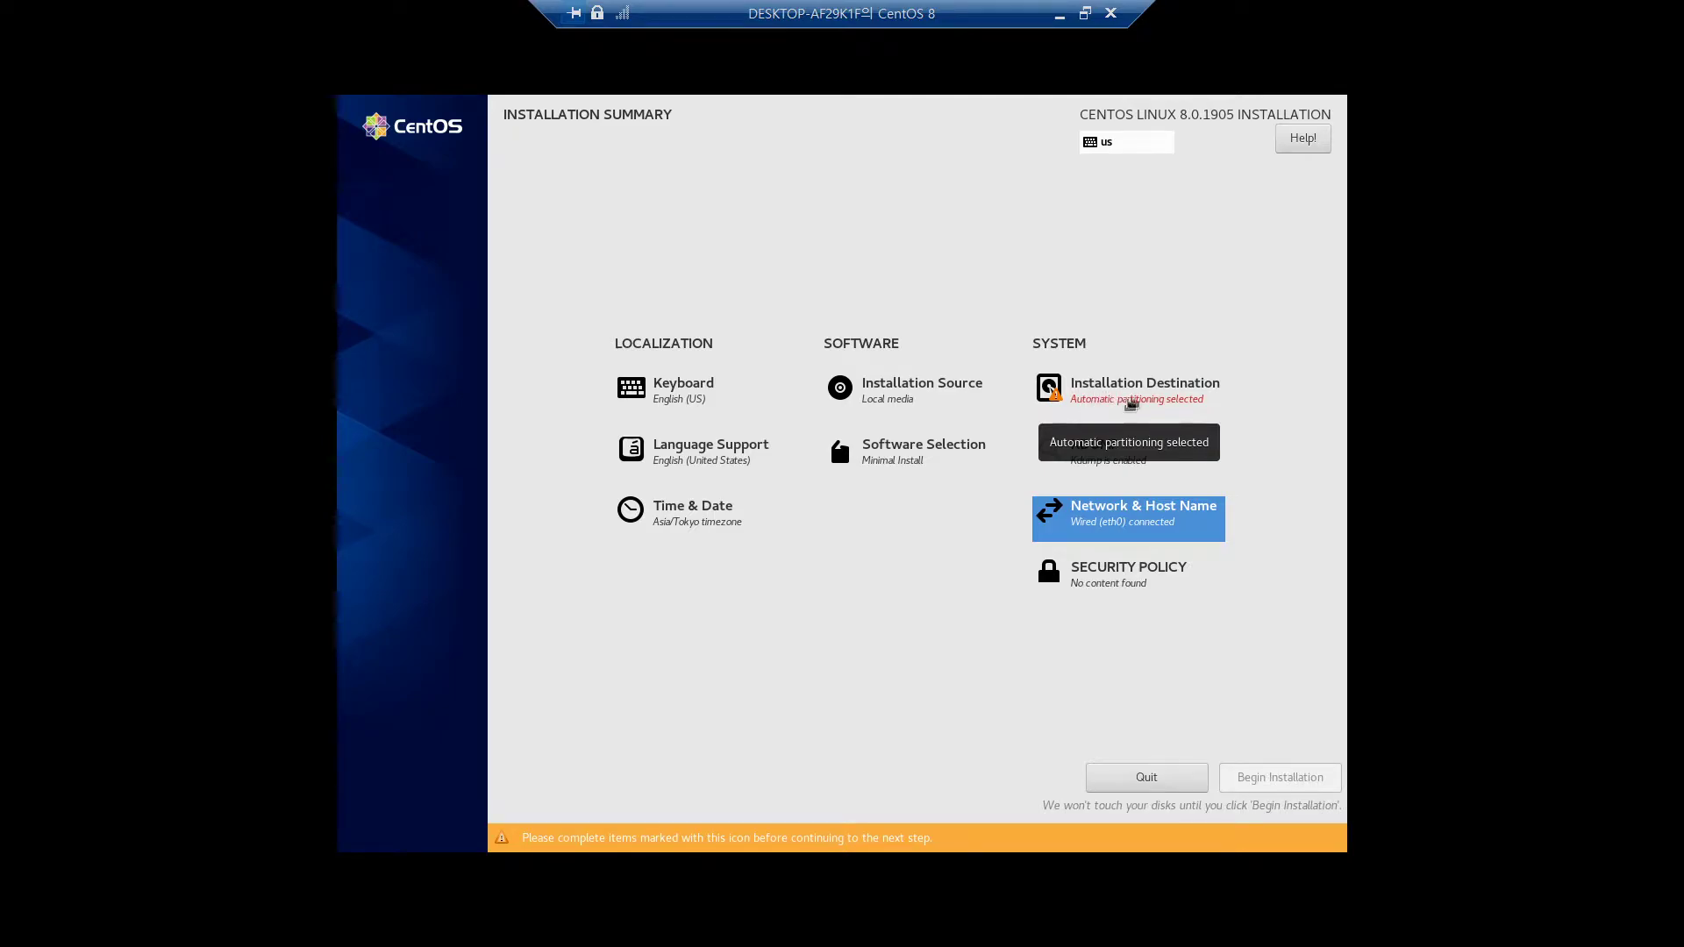
Choose custom storage configuration for the disk and the Standard Partition scheme
{"action": "left_click", "coordinate": [1130, 403]}
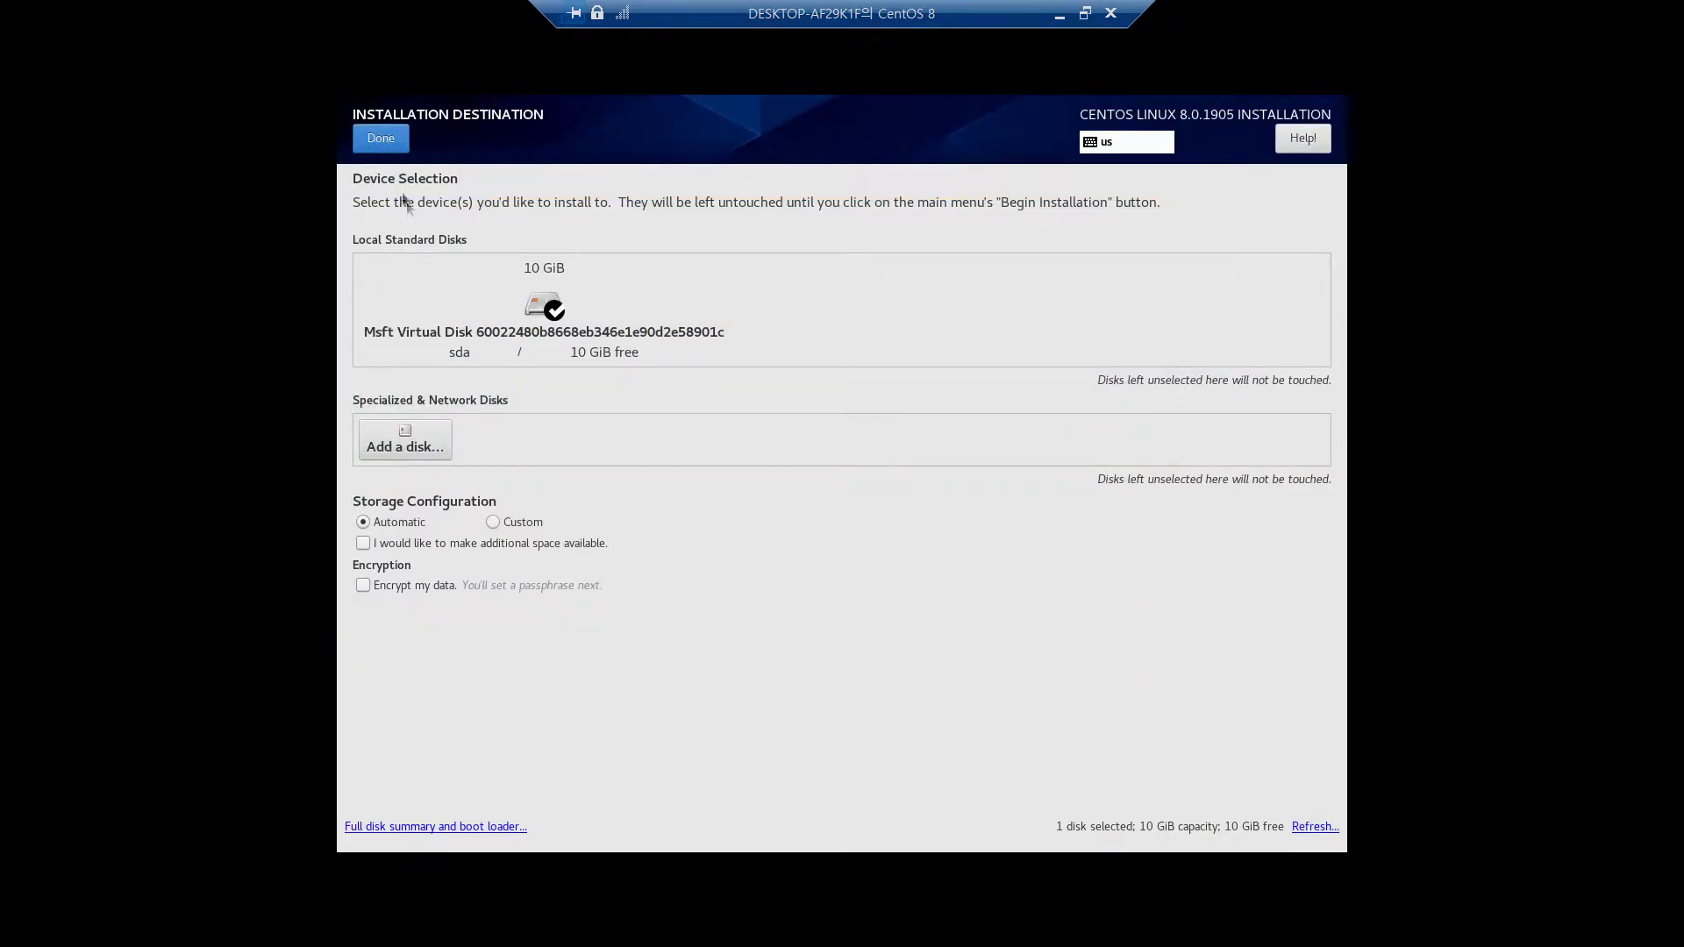
{"action": "left_click", "coordinate": [496, 521]}
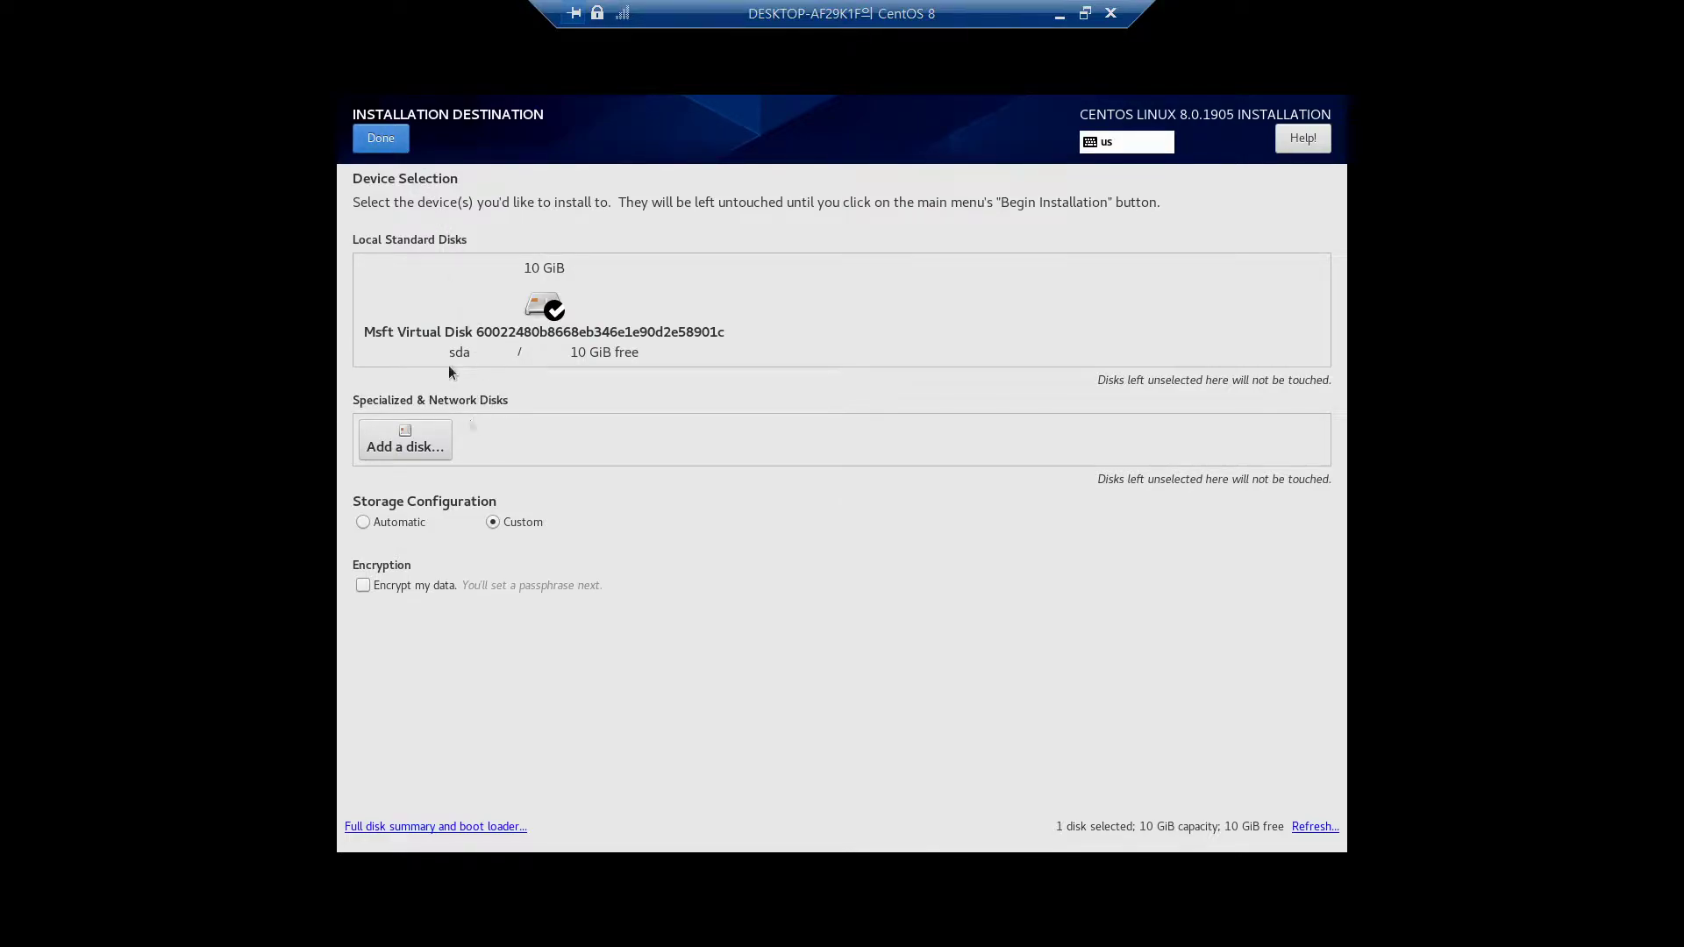
{"action": "left_click", "coordinate": [388, 140]}
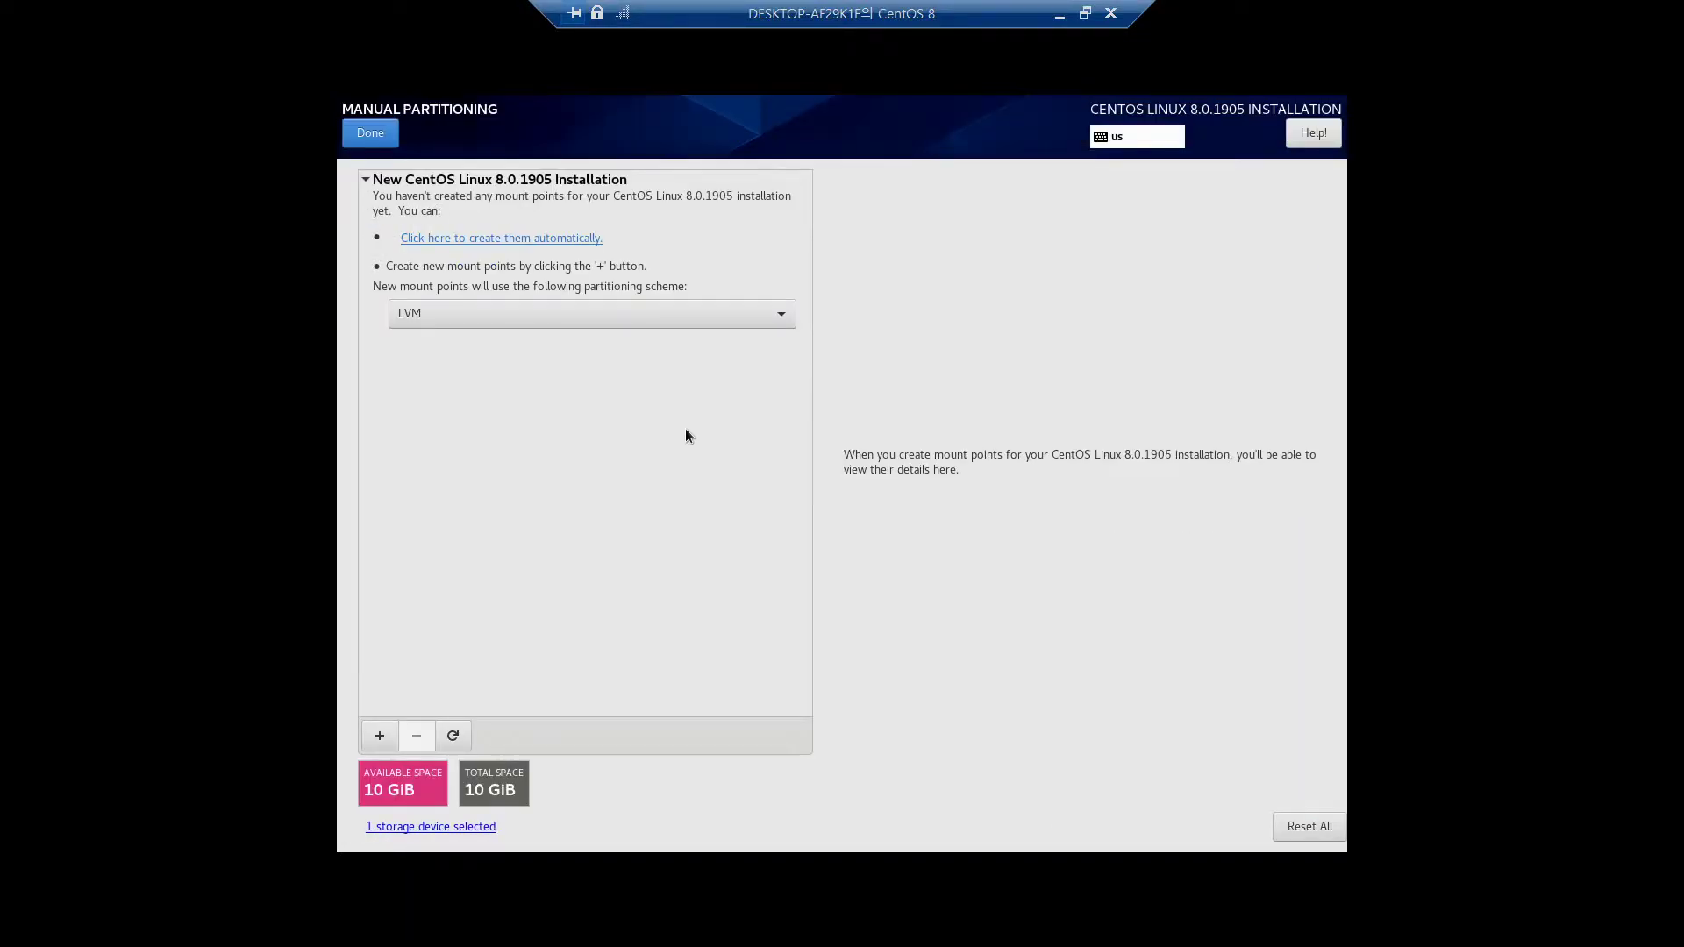
{"action": "left_click", "coordinate": [568, 314]}
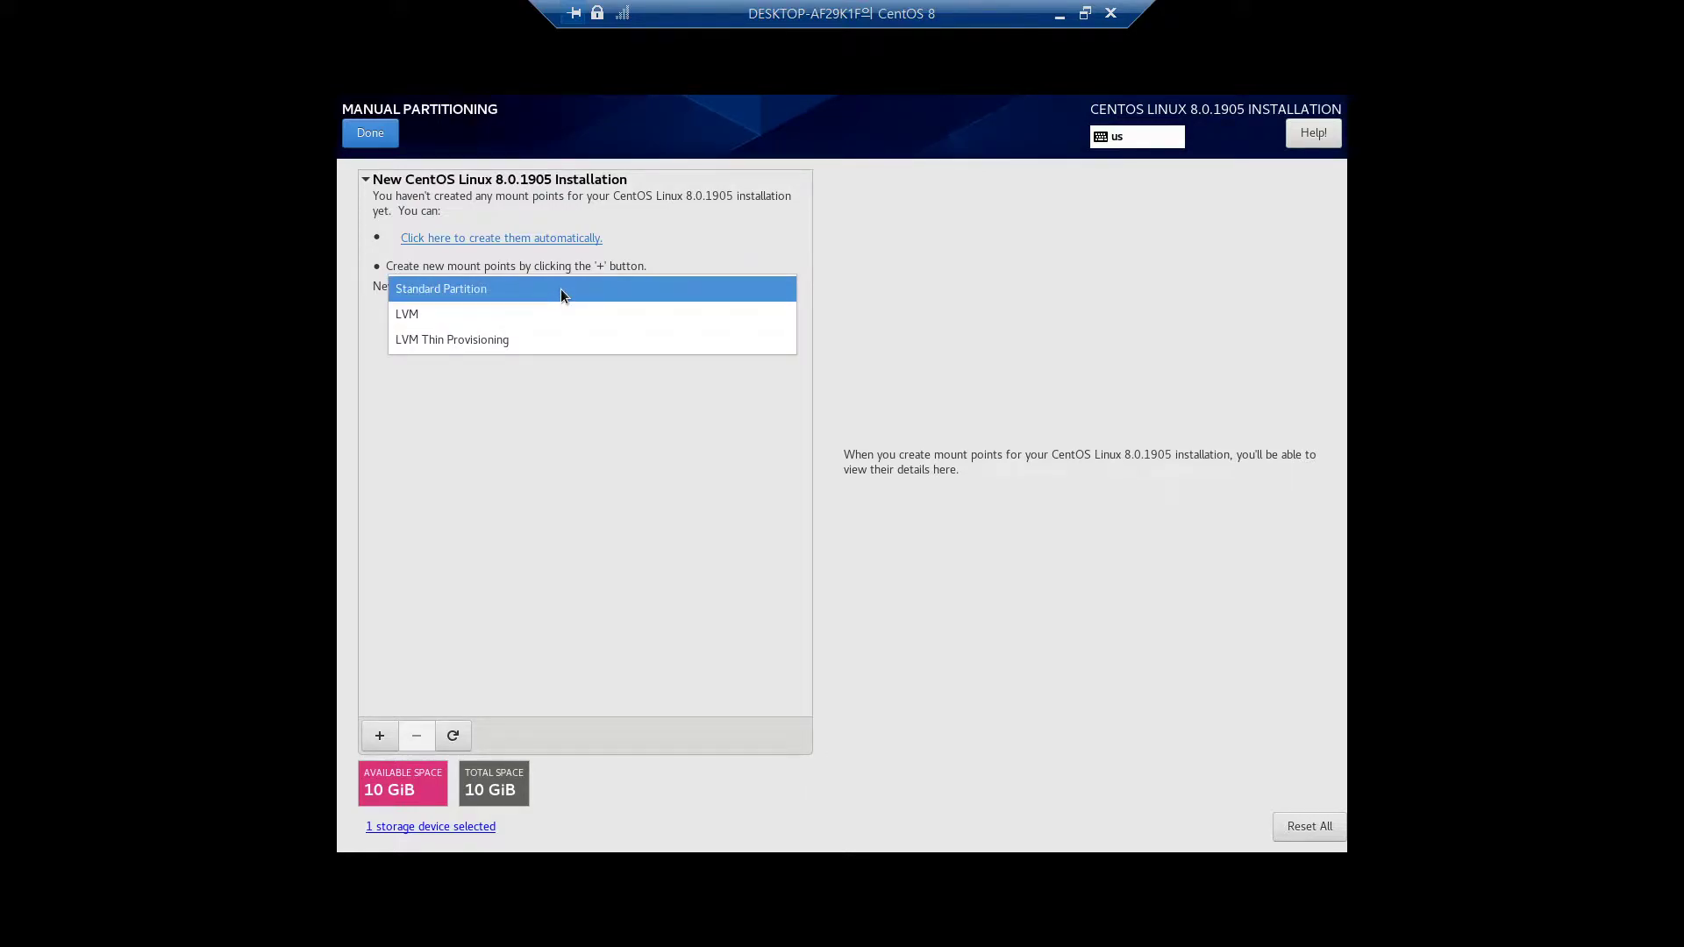
{"action": "left_click", "coordinate": [561, 292]}
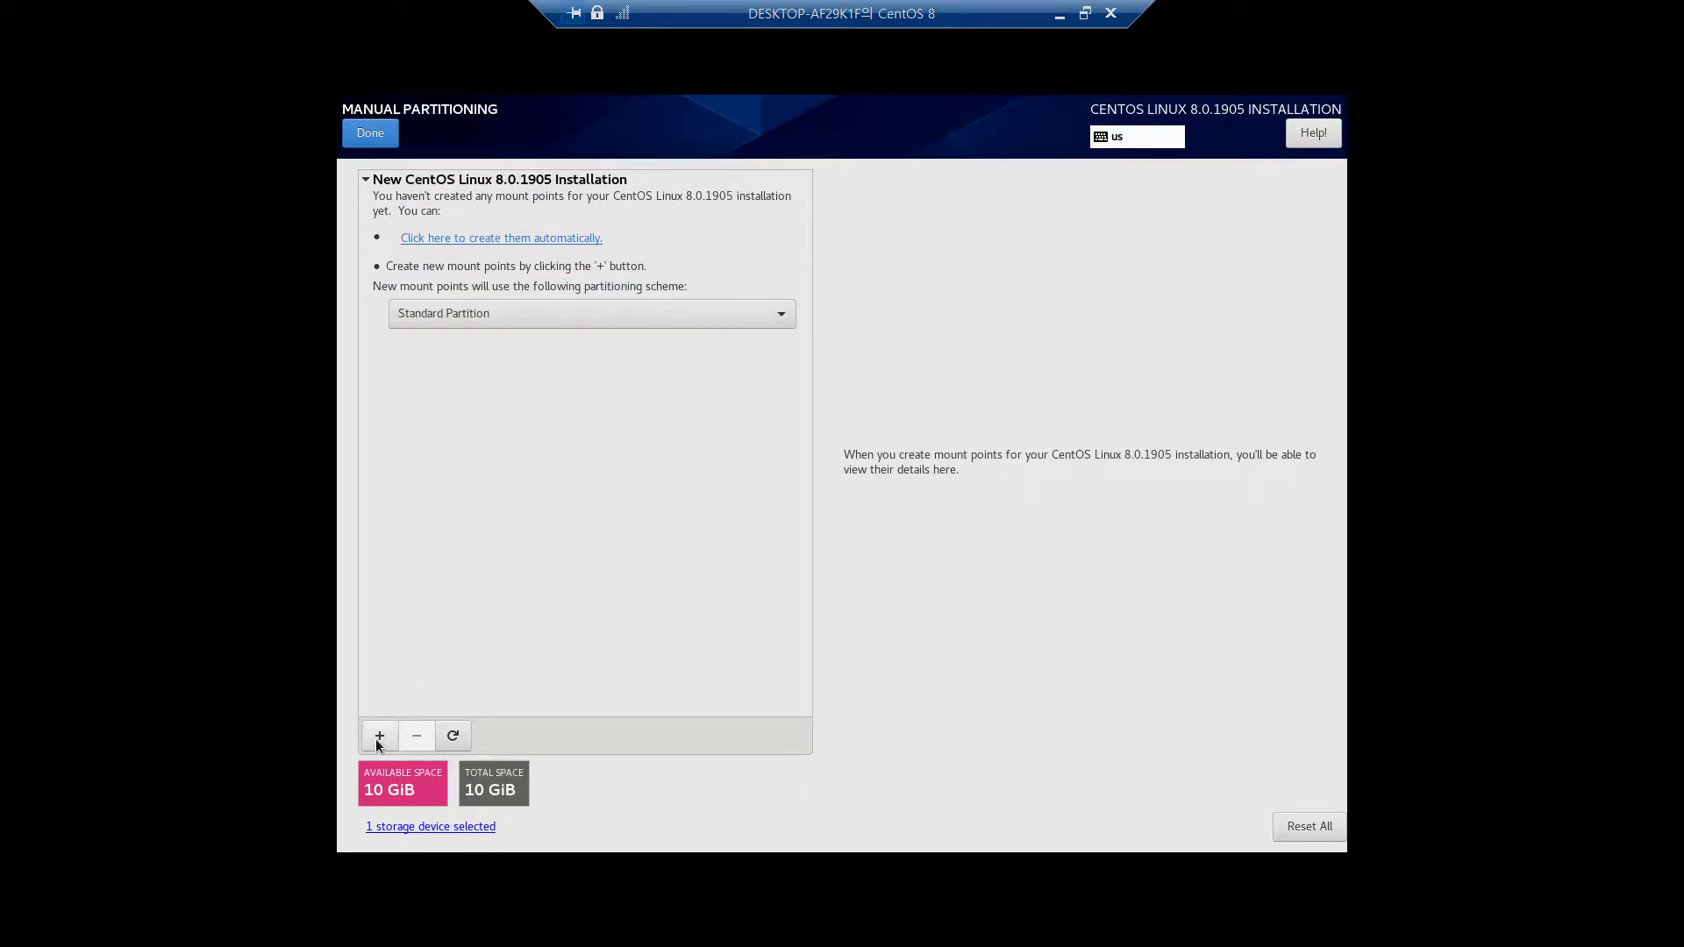
Add a /boot mount point with 300MiB desired capacity
{"action": "left_click", "coordinate": [378, 737]}
{"action": "left_click", "coordinate": [965, 471]}
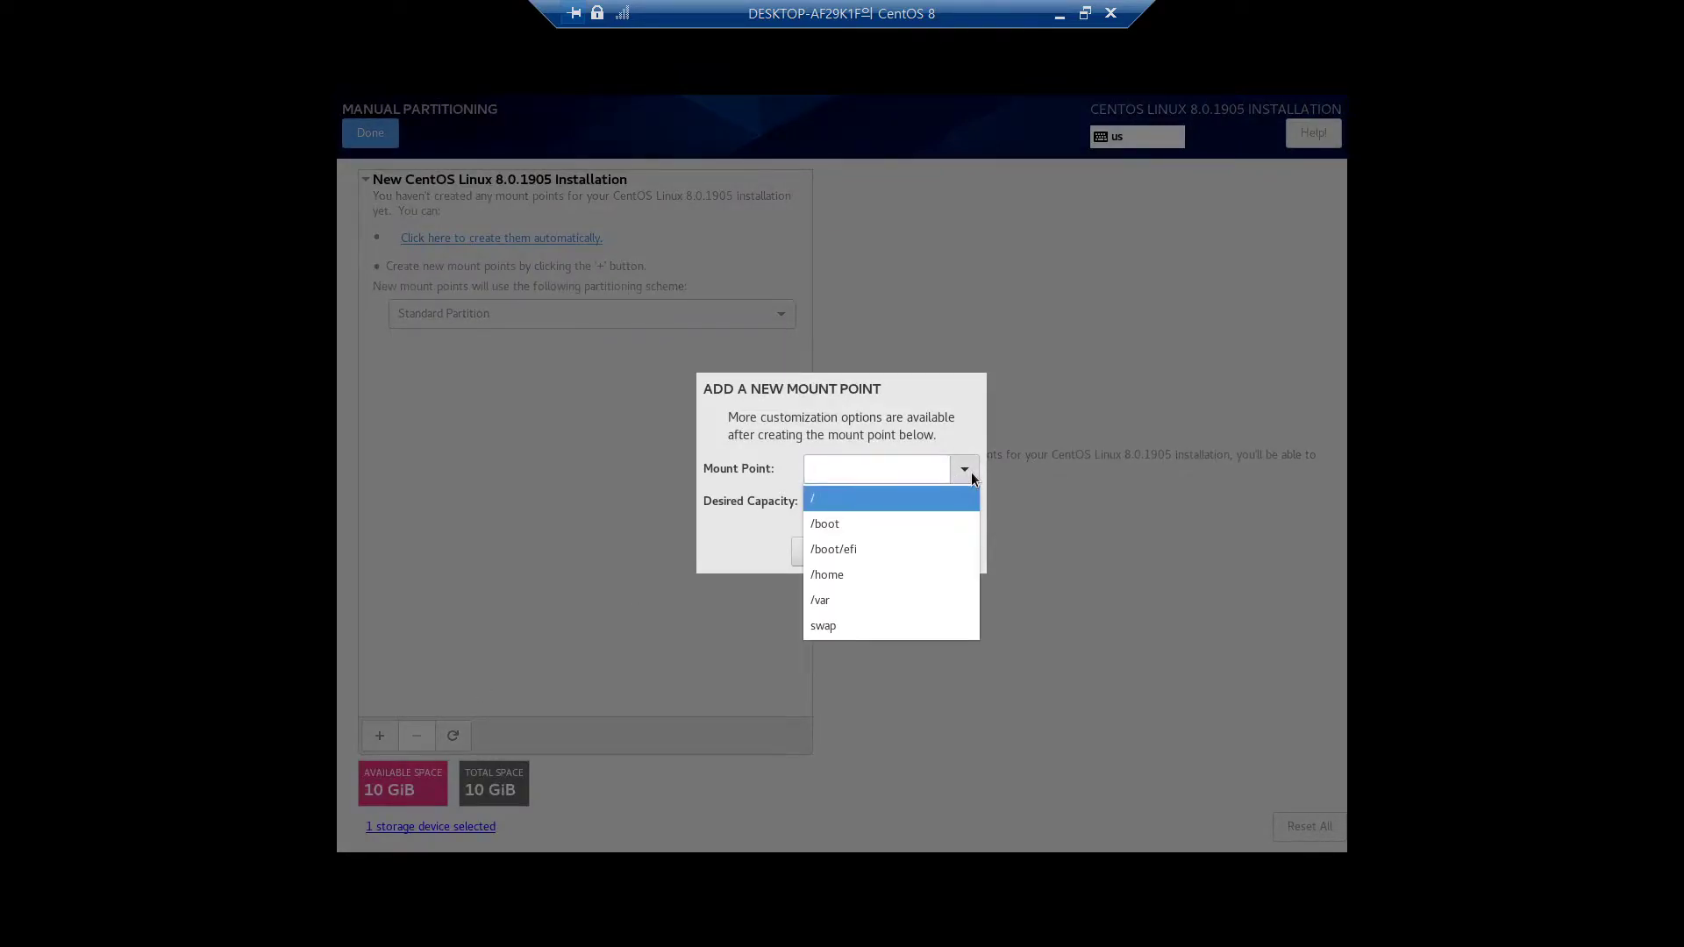
{"action": "left_click", "coordinate": [872, 524]}
{"action": "left_click", "coordinate": [837, 507]}
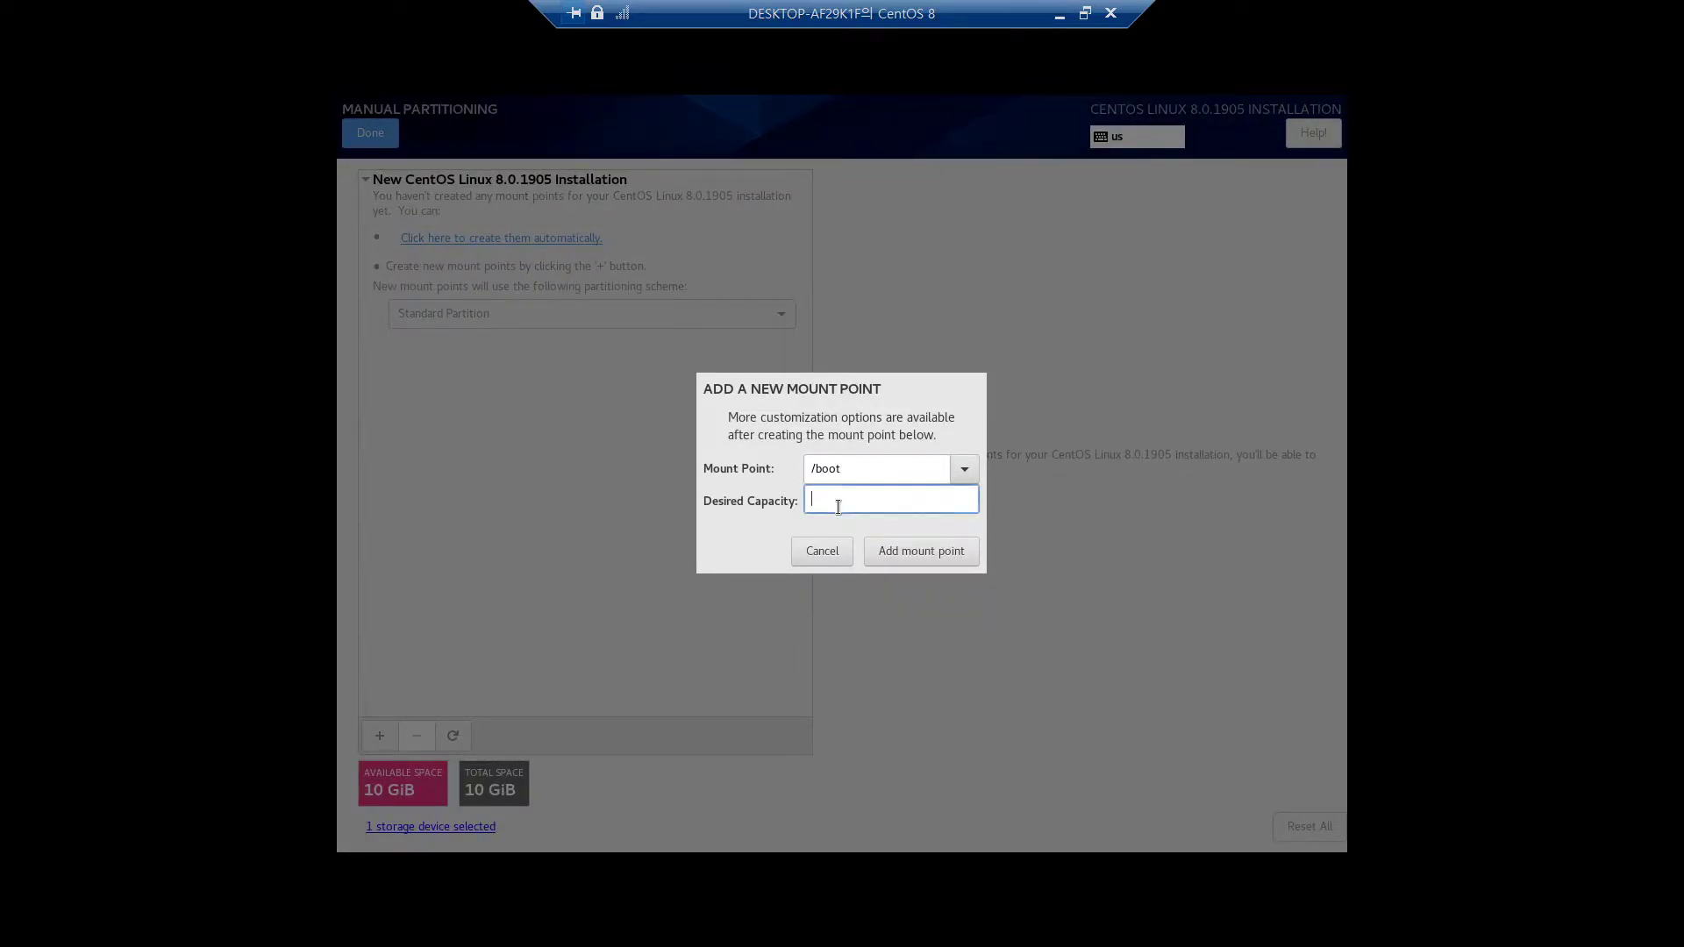
{"action": "type", "text": "300MiB"}
{"action": "left_click", "coordinate": [962, 470]}
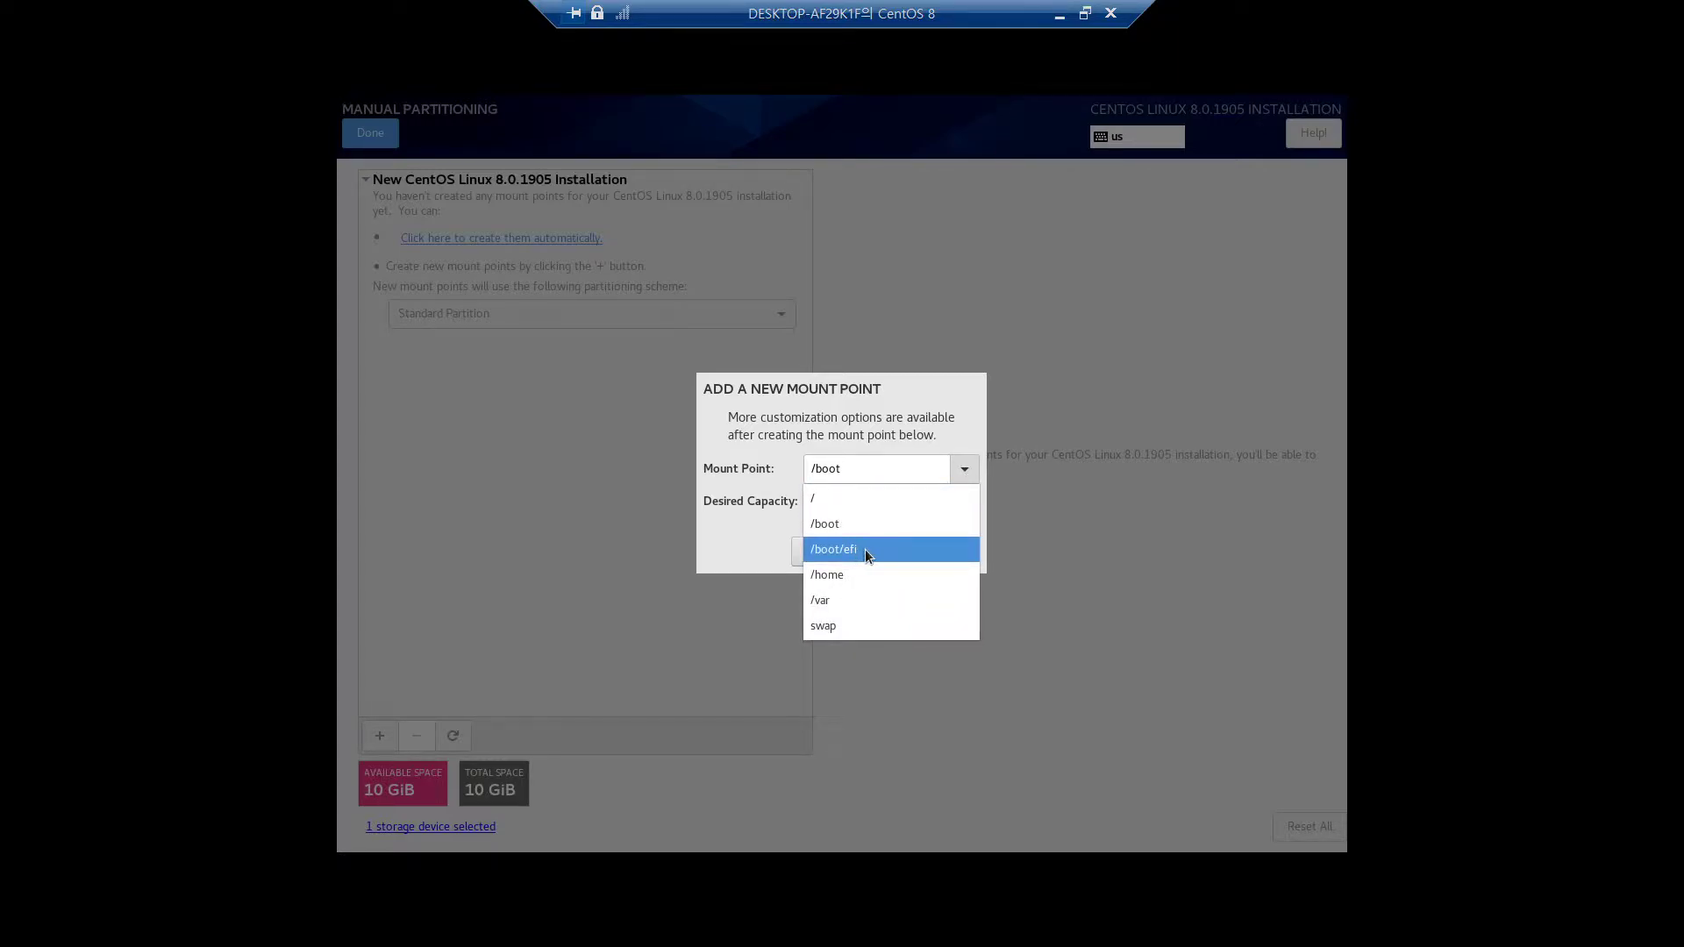
{"action": "left_click", "coordinate": [746, 526]}
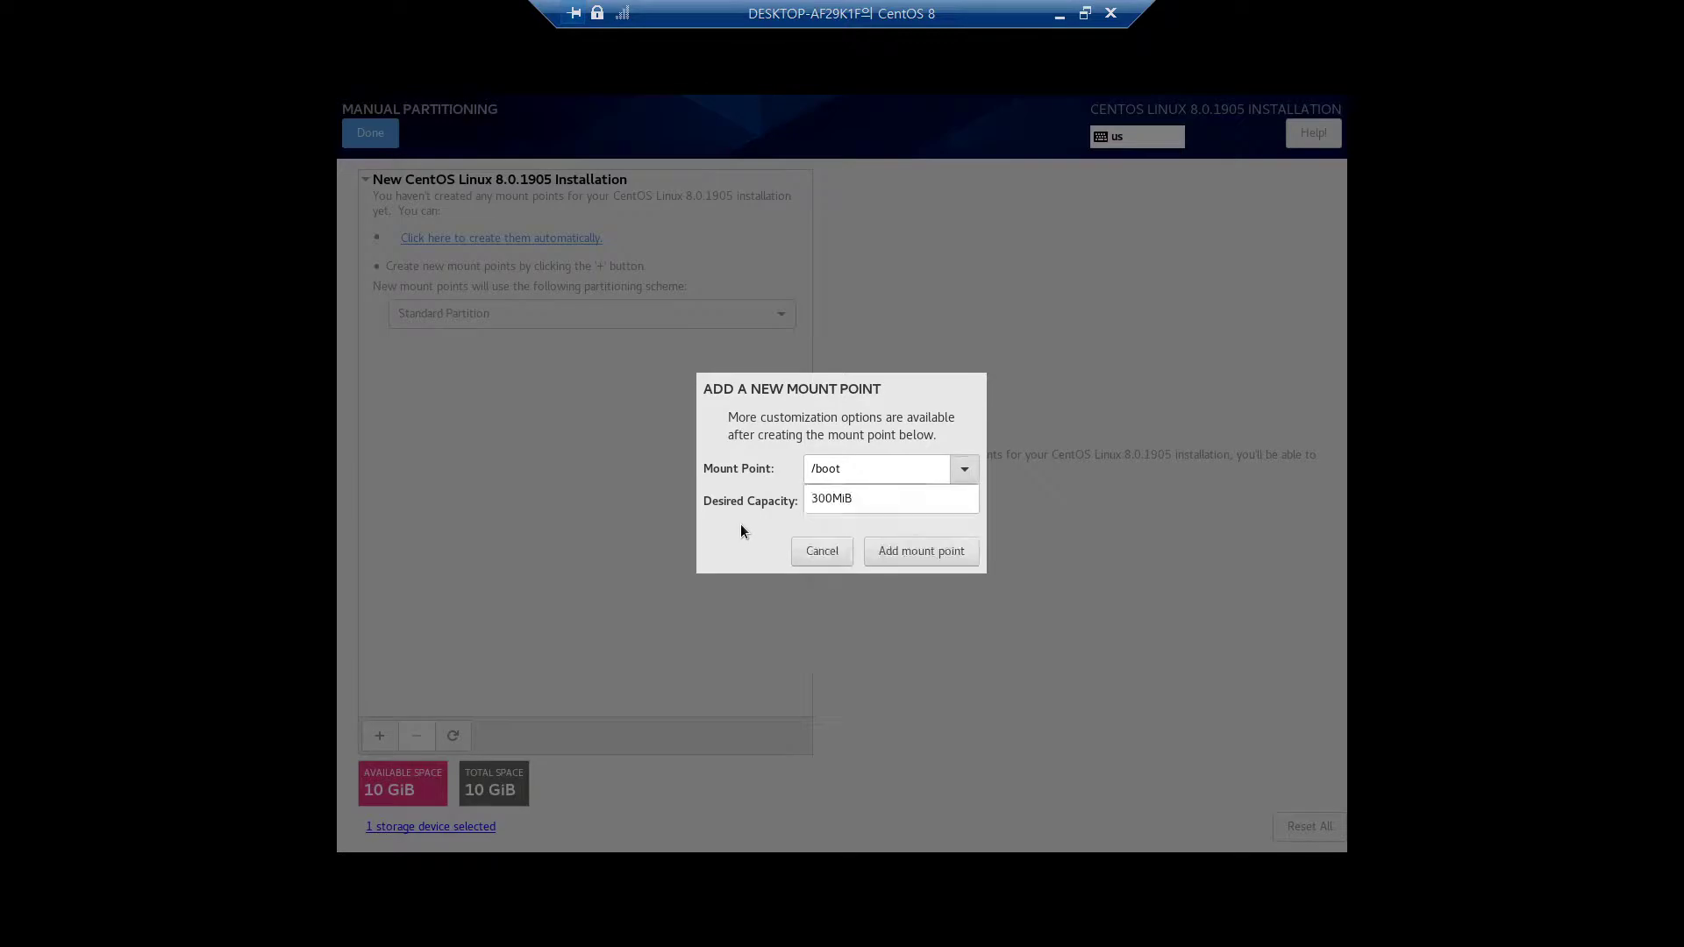
{"action": "left_click", "coordinate": [929, 556]}
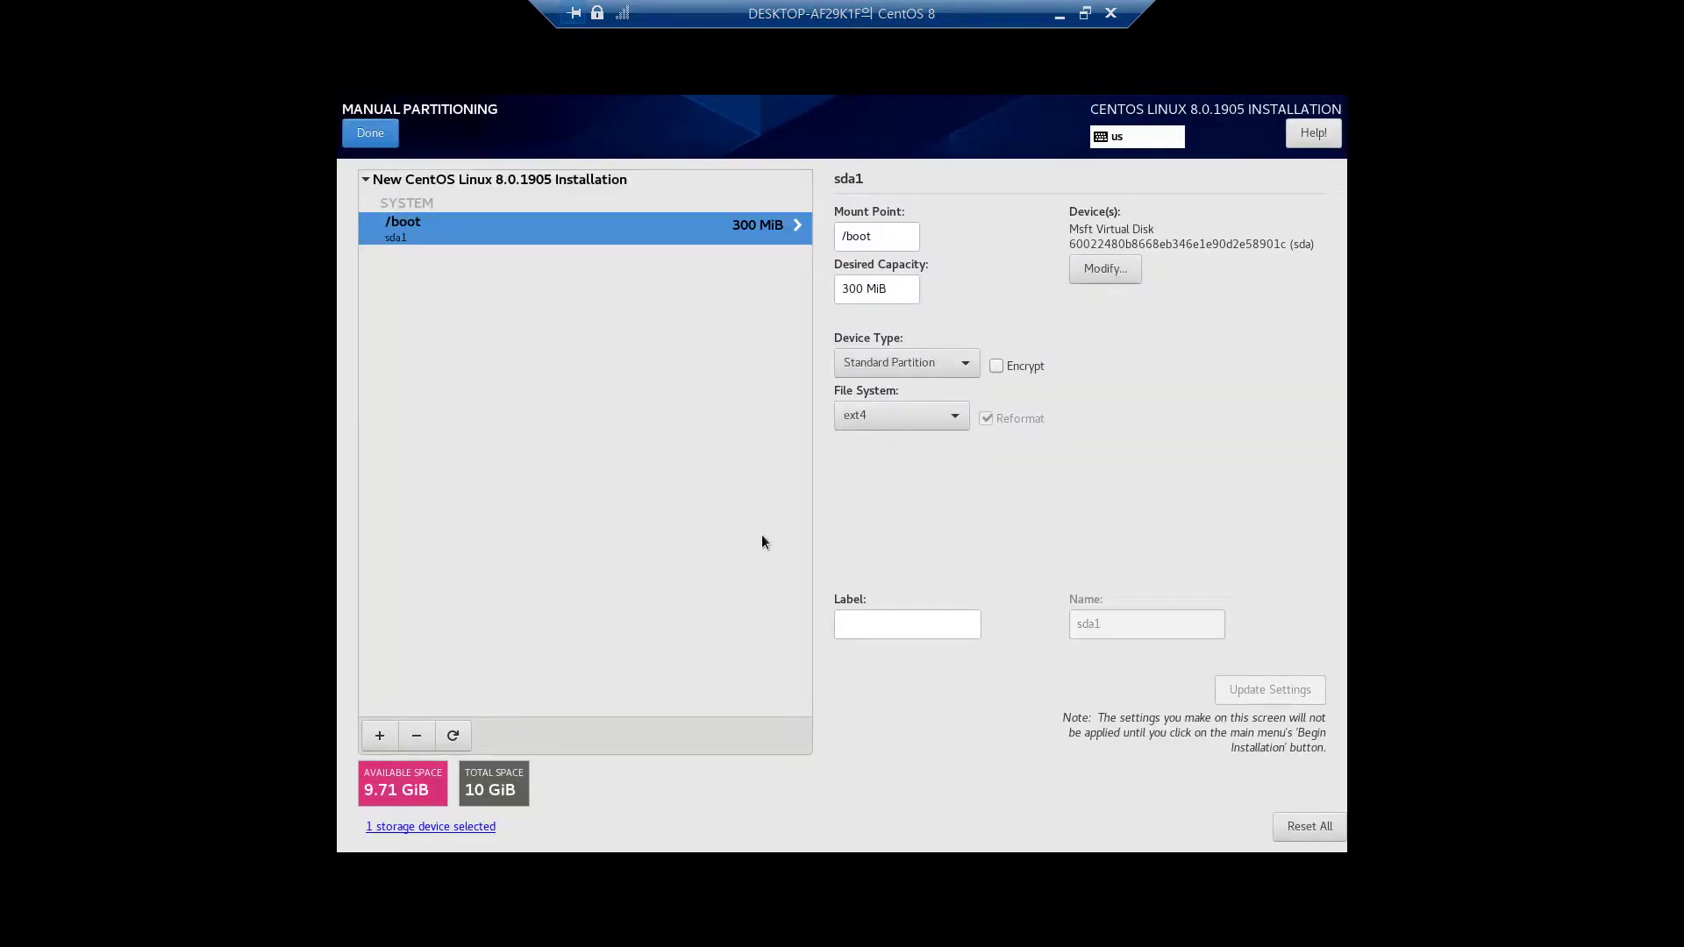
Cancel an extra mount point, keep ext4 as the /boot file system, and begin another
{"action": "left_click", "coordinate": [379, 734]}
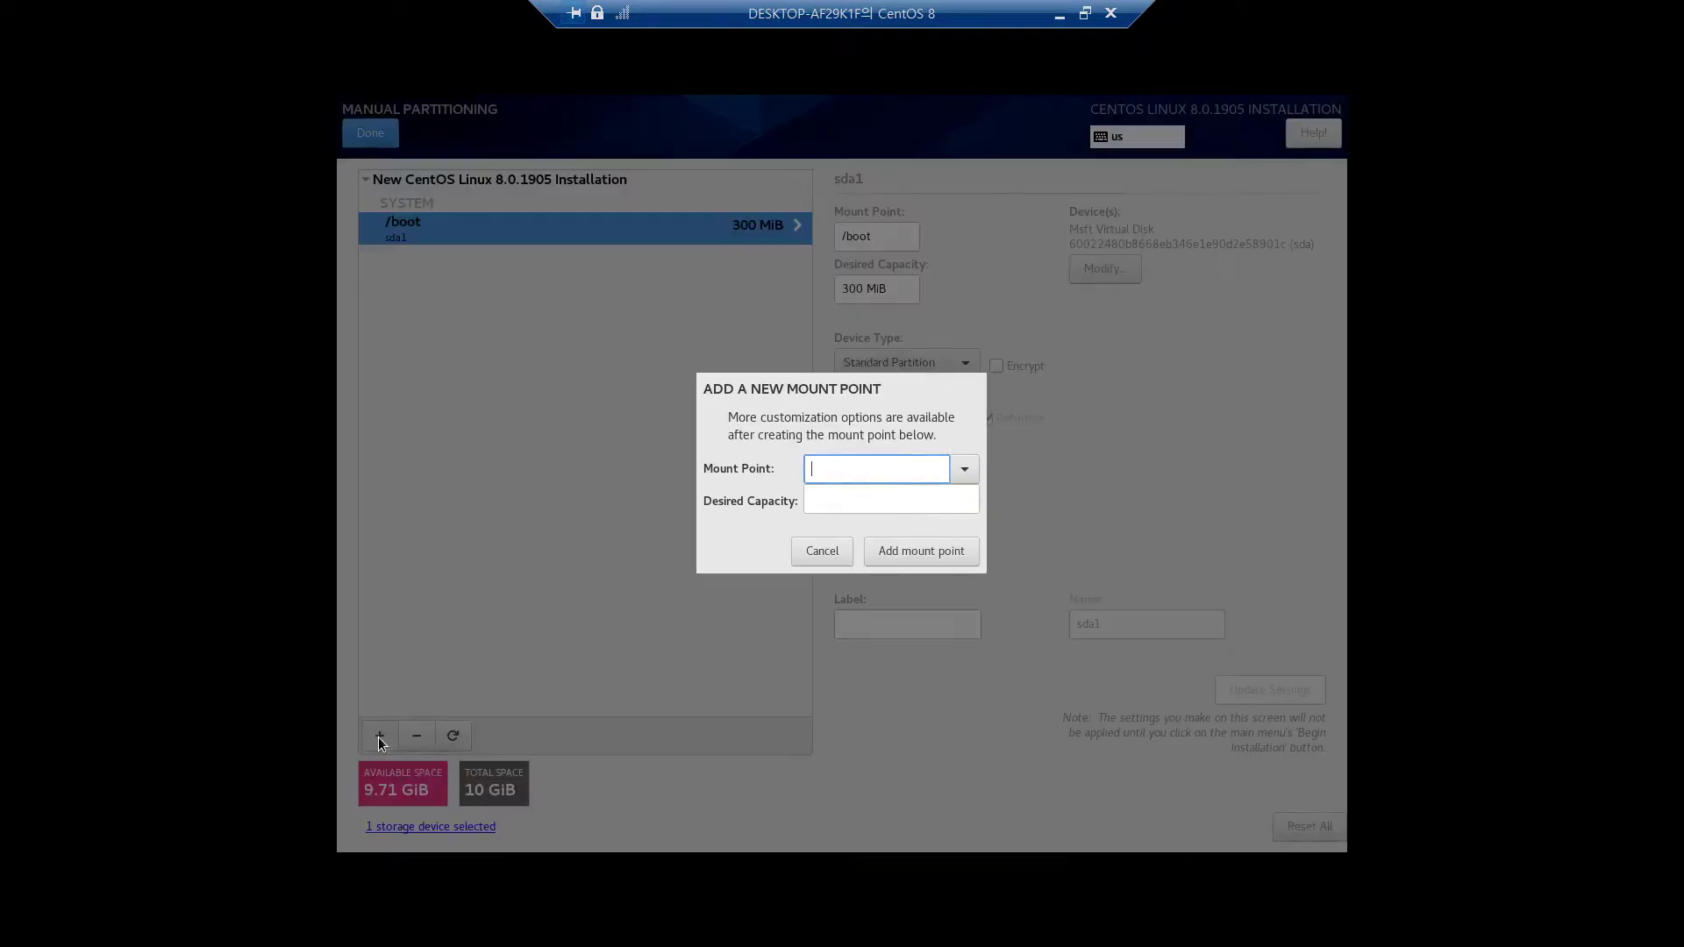
{"action": "left_click", "coordinate": [816, 552]}
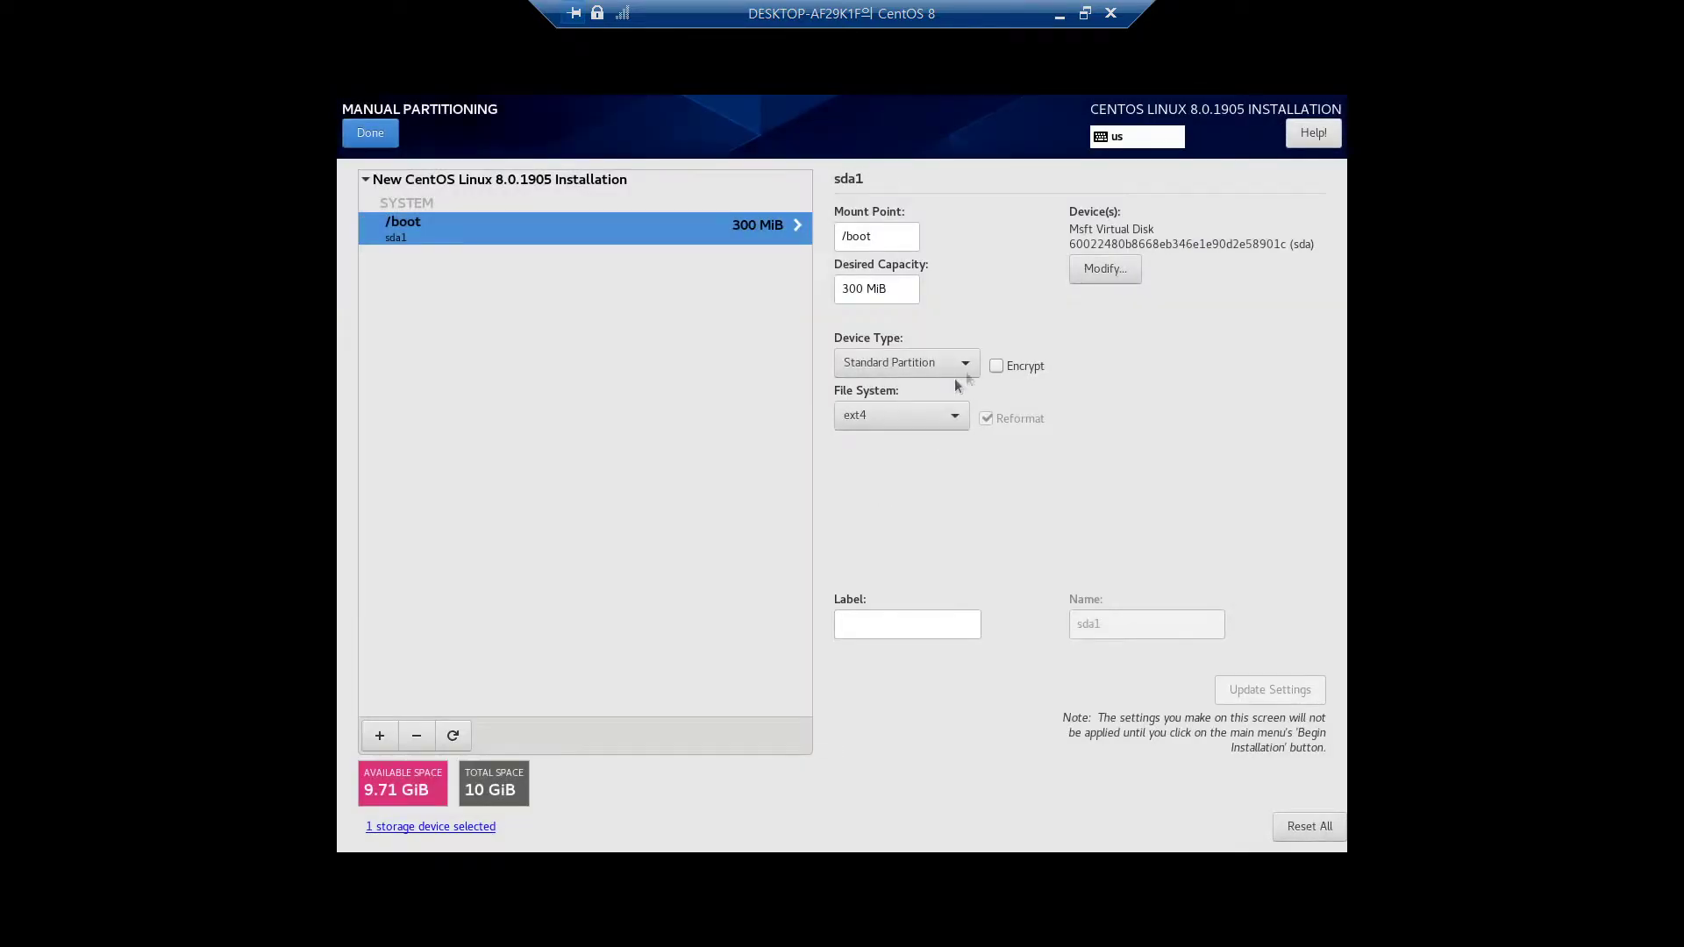
{"action": "left_click", "coordinate": [872, 417]}
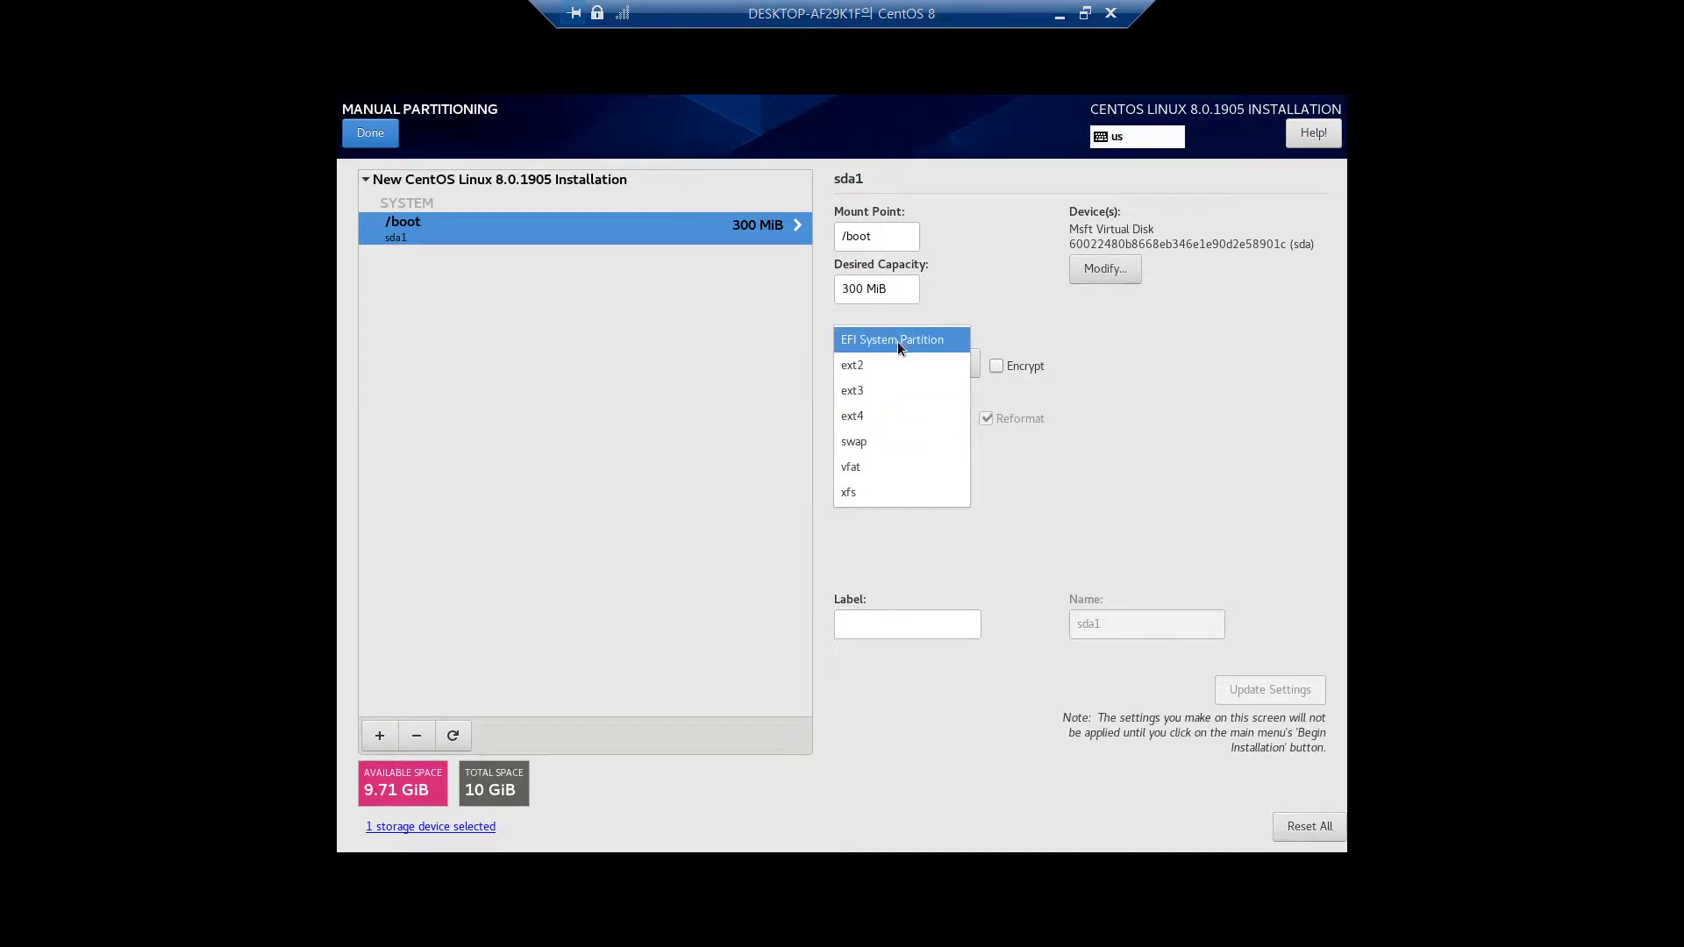
{"action": "left_click", "coordinate": [709, 475]}
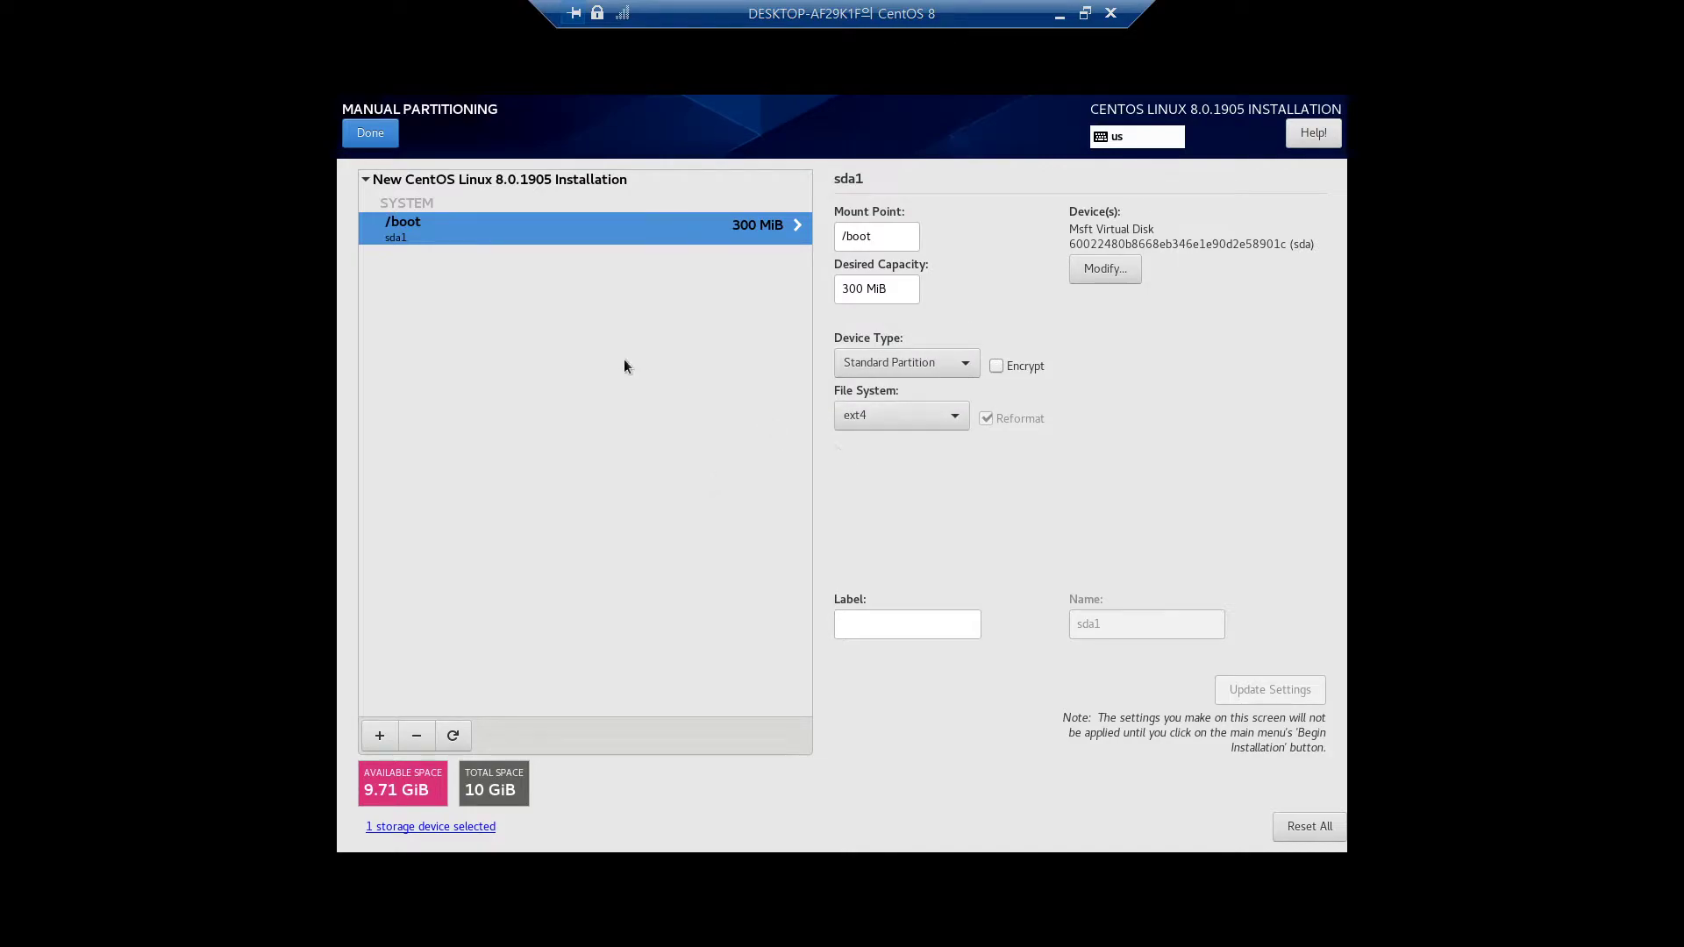
{"action": "left_click", "coordinate": [378, 737]}
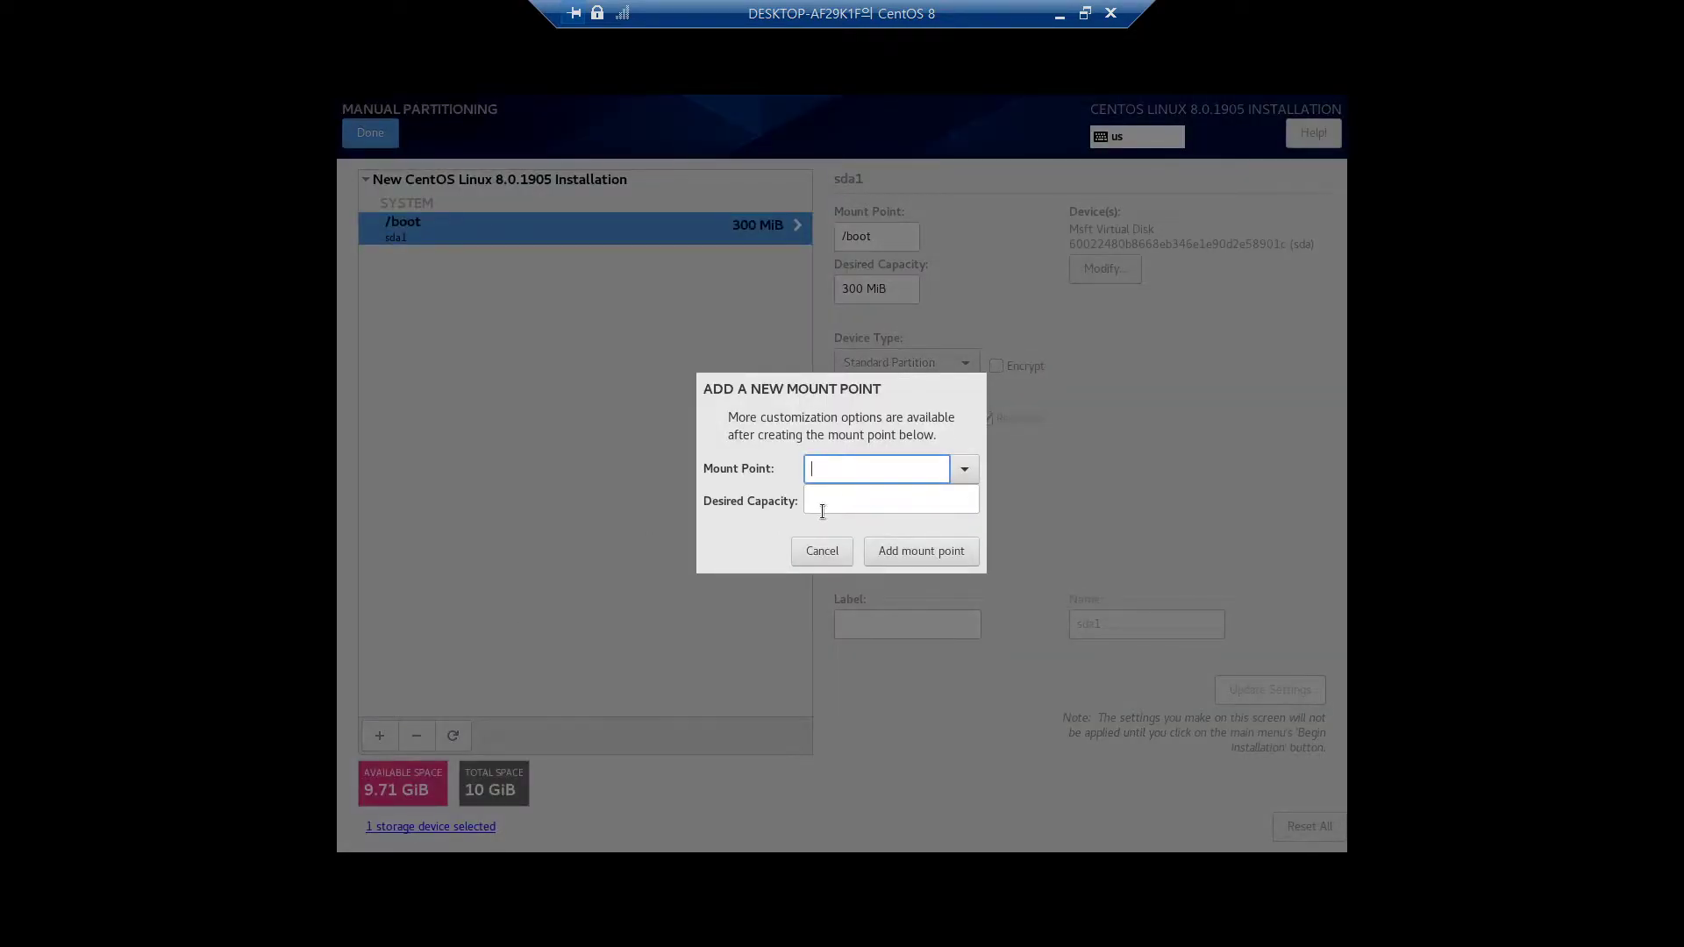
Add a 100MiB /boot/efi mount point, keeping EFI System Partition as its file system
{"action": "left_click", "coordinate": [957, 468]}
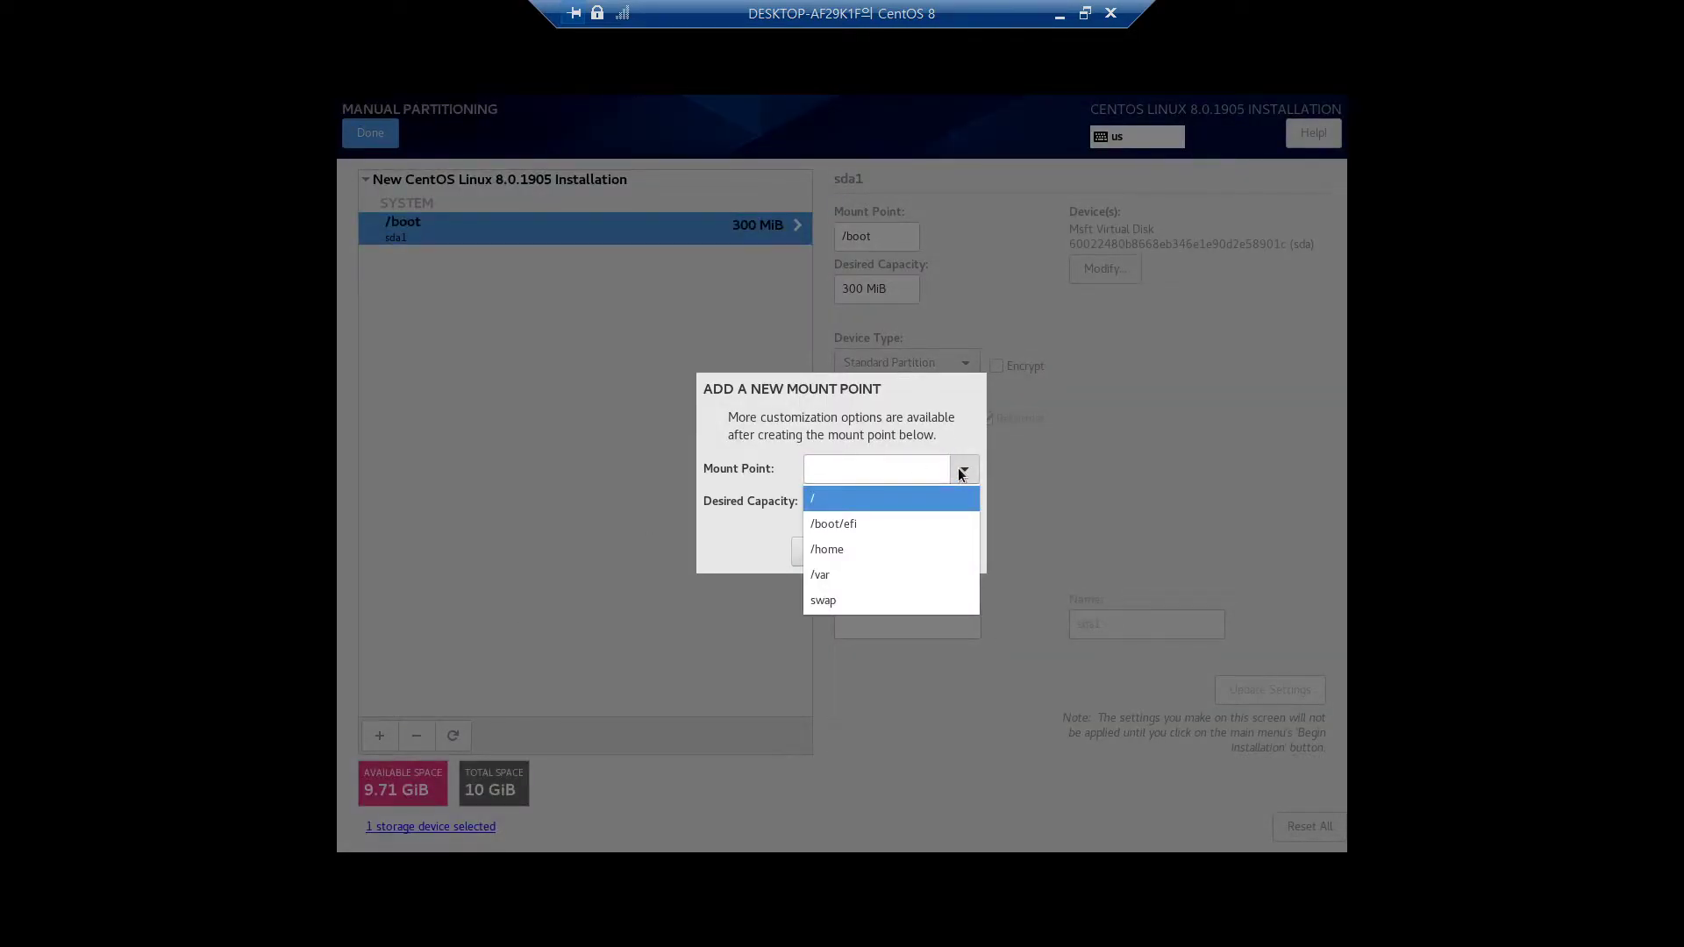
{"action": "left_click", "coordinate": [862, 526]}
{"action": "left_click", "coordinate": [847, 501]}
{"action": "type", "text": "100MiB"}
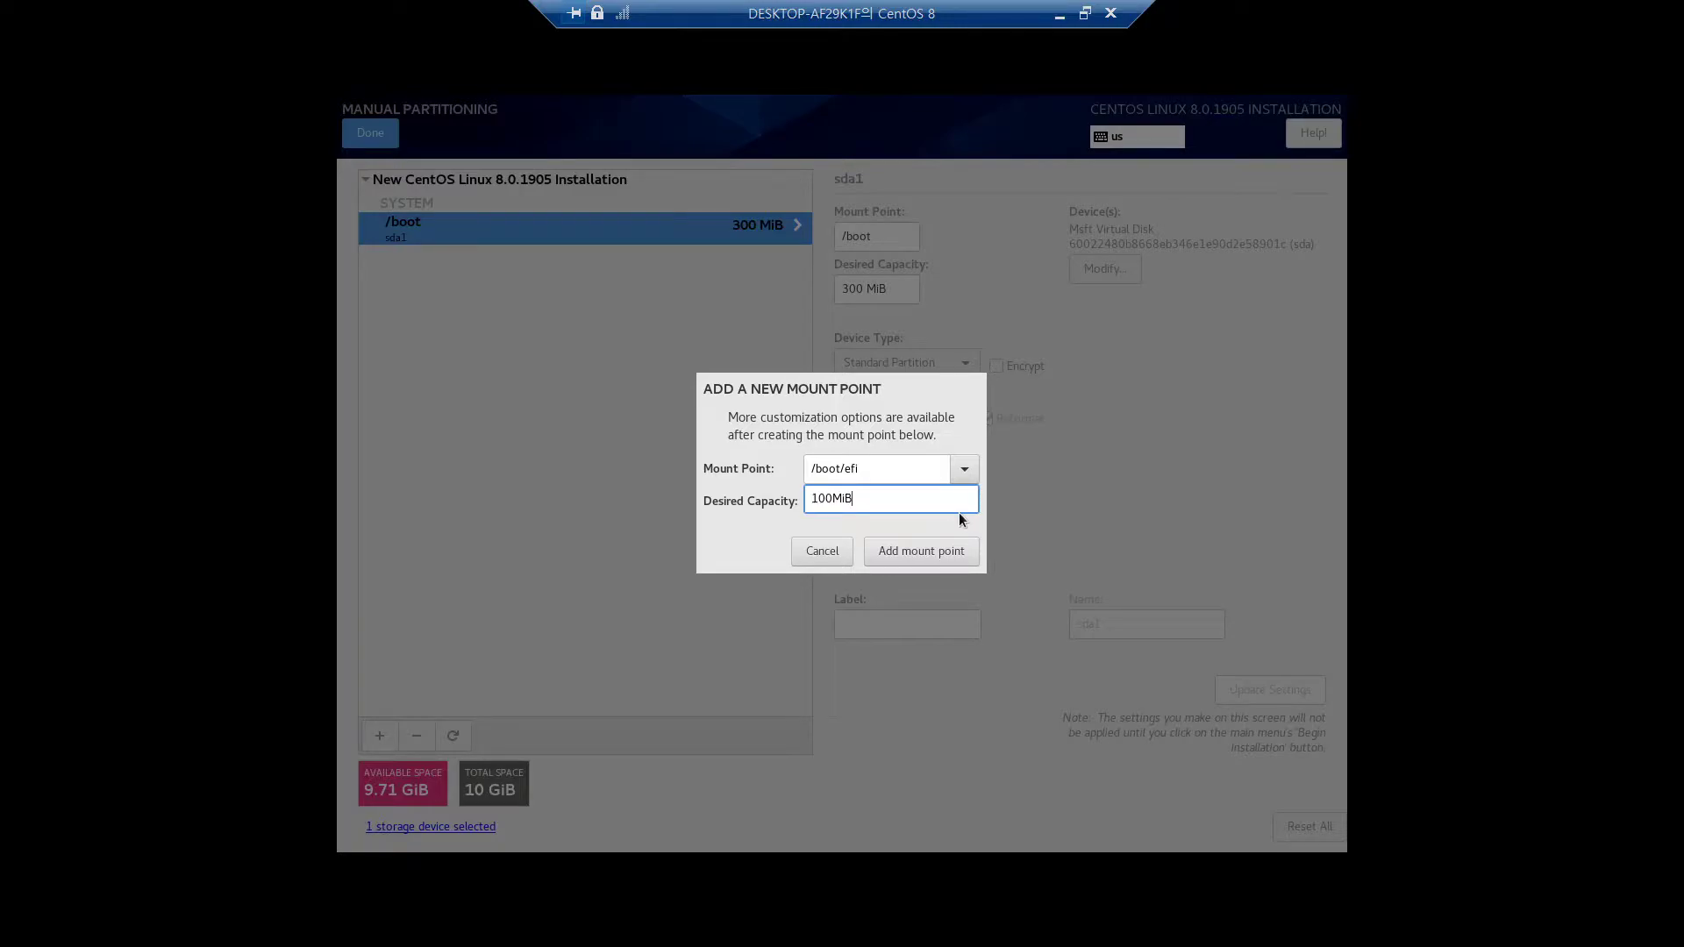
{"action": "left_click", "coordinate": [945, 549]}
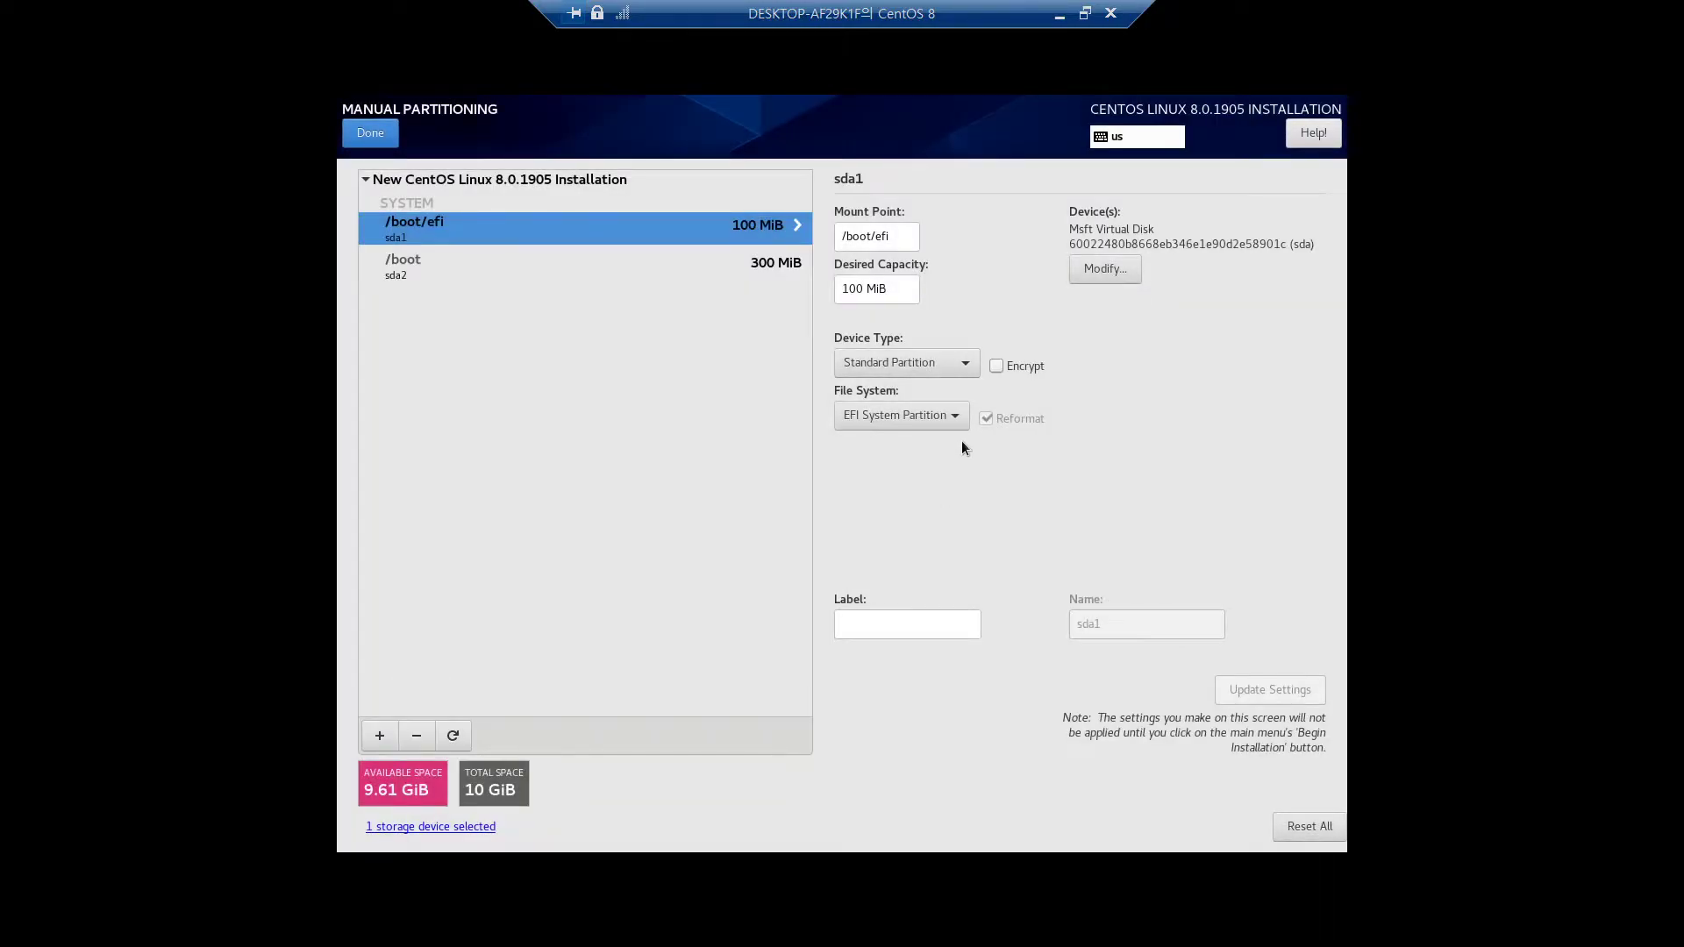
{"action": "left_click", "coordinate": [870, 417]}
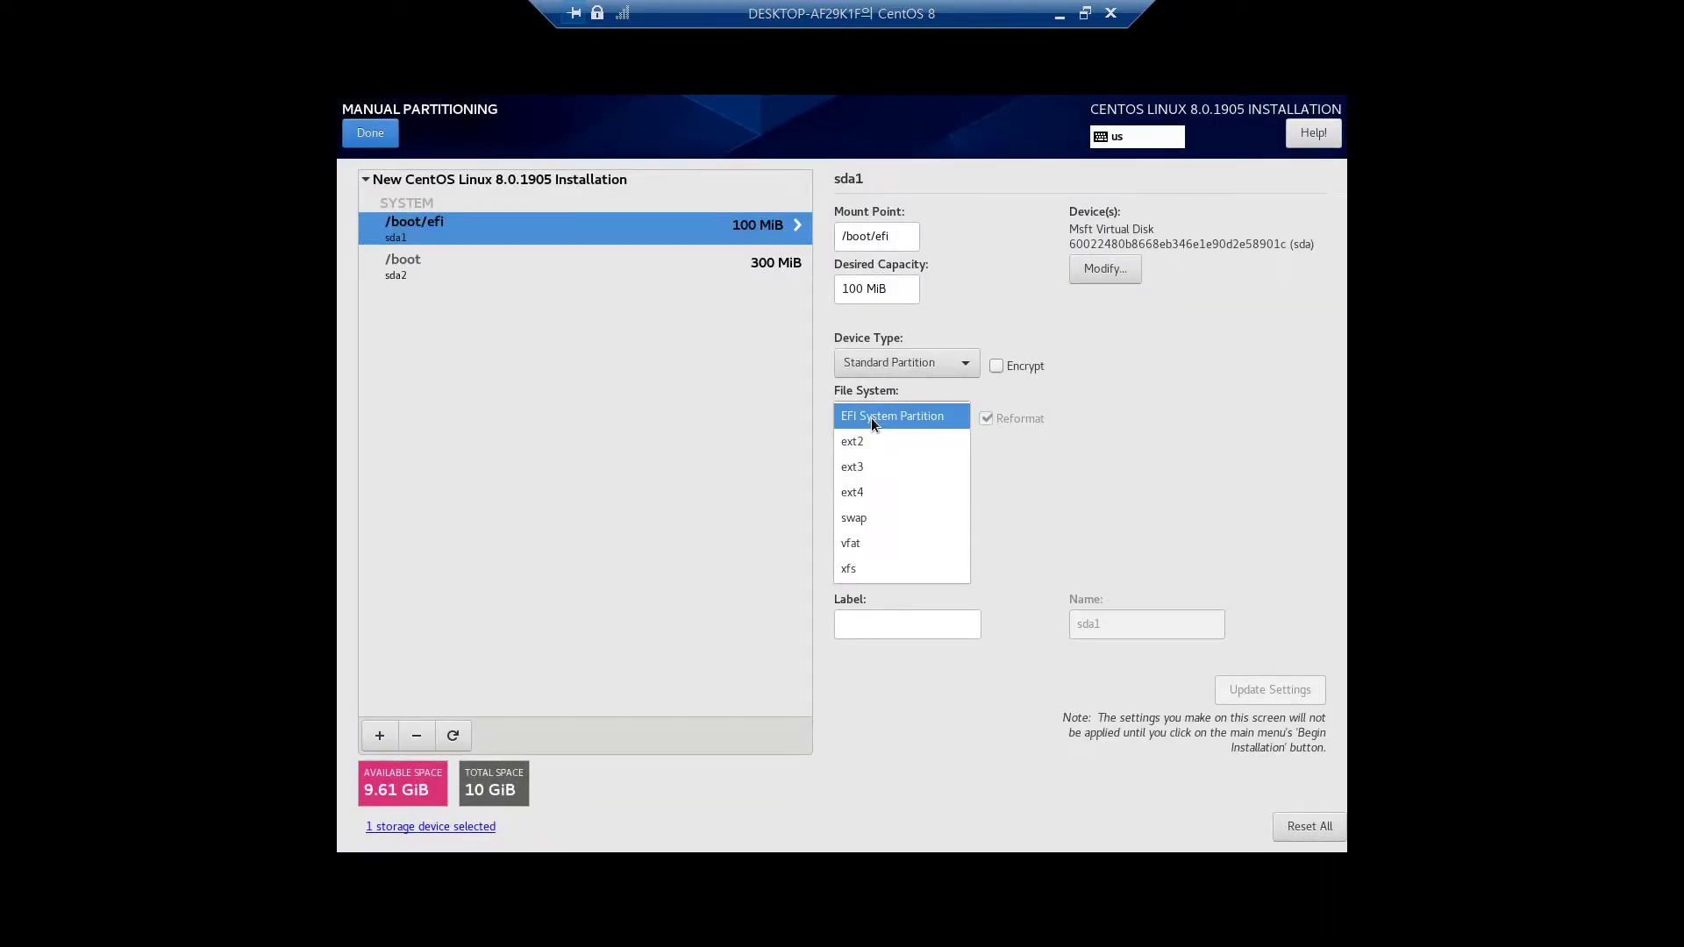
{"action": "left_click", "coordinate": [871, 418]}
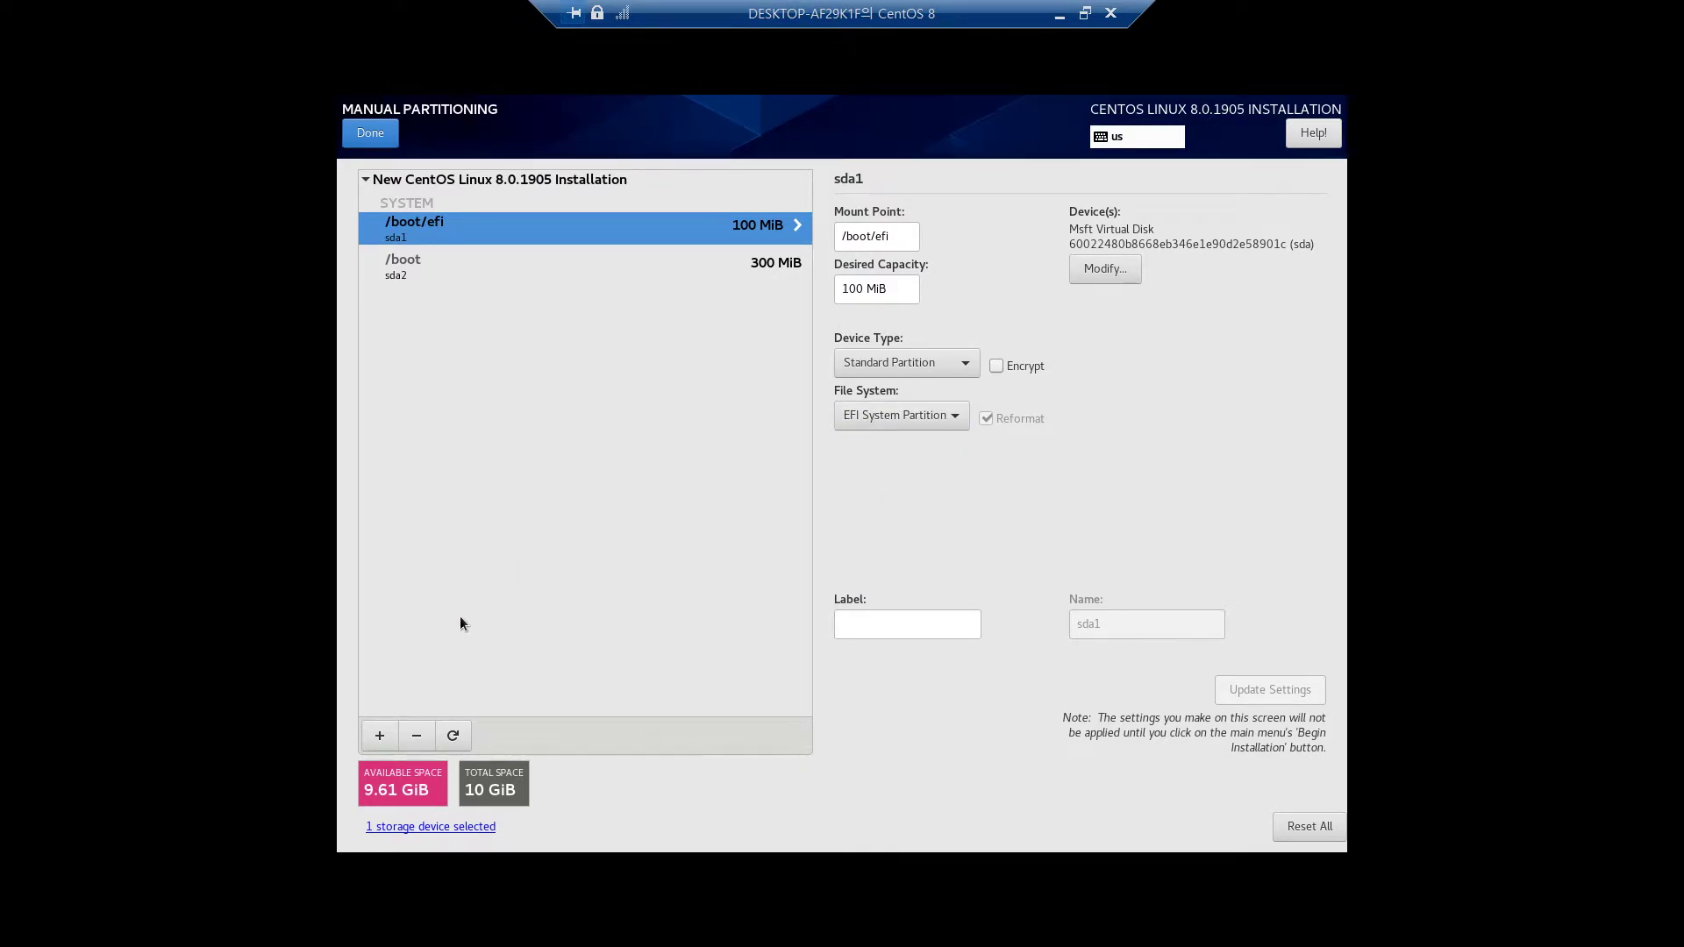
Cancel a root (/) mount point, select /boot, and bring up the Reset All prompt
{"action": "left_click", "coordinate": [377, 738]}
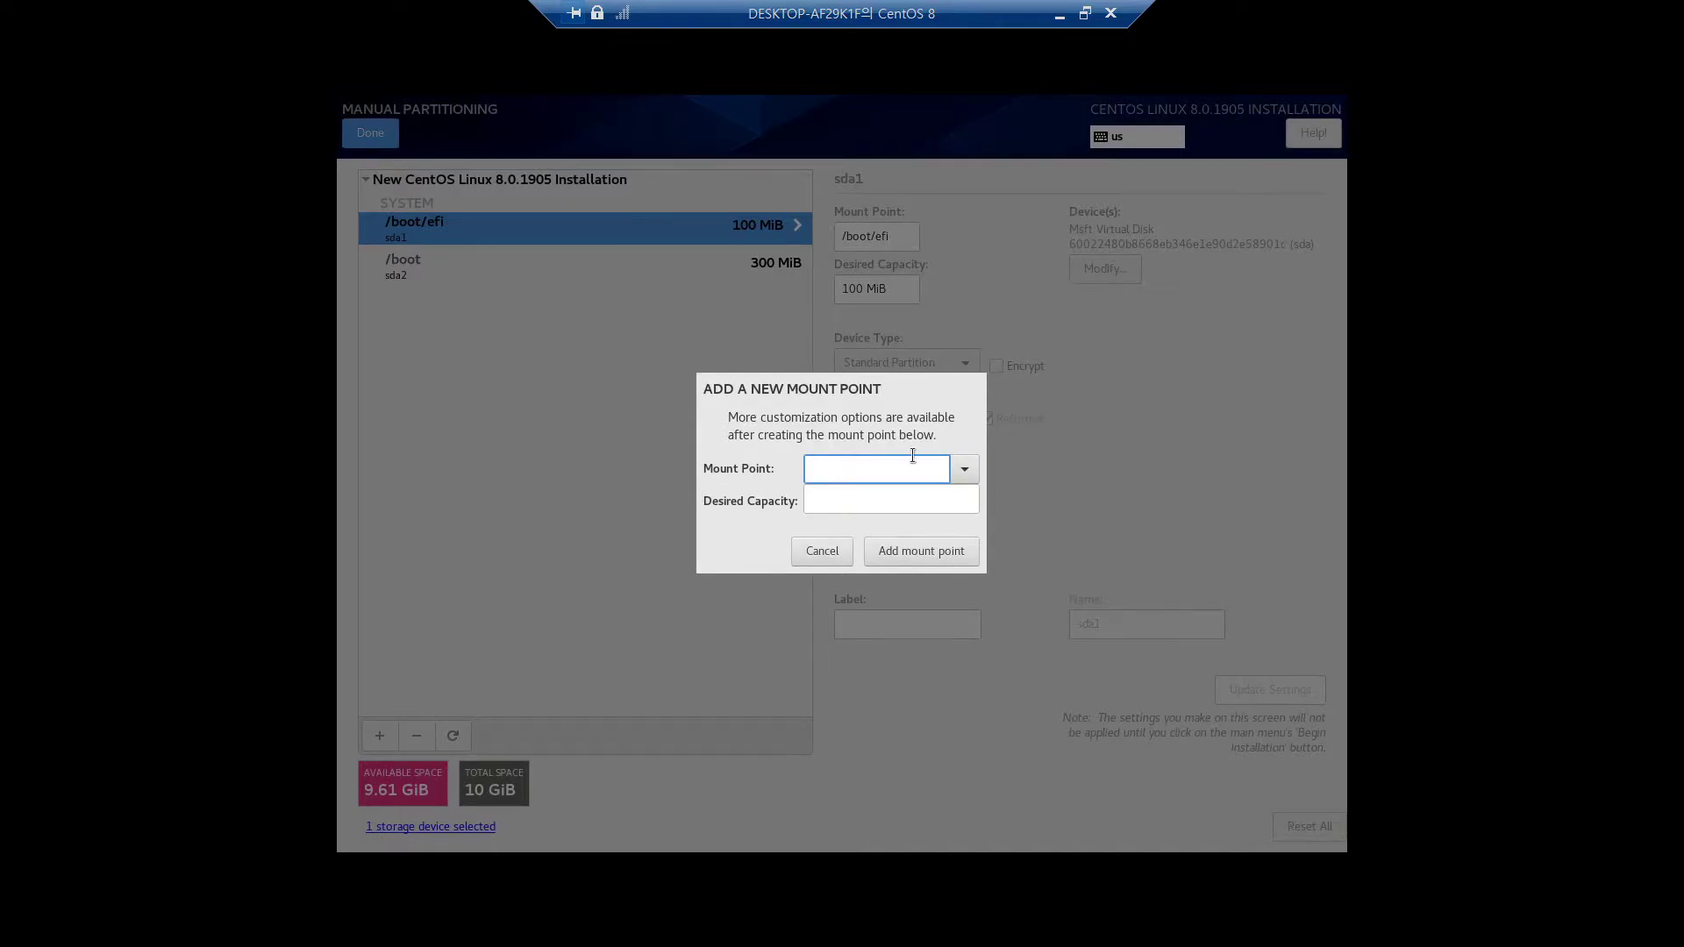
{"action": "left_click", "coordinate": [962, 466]}
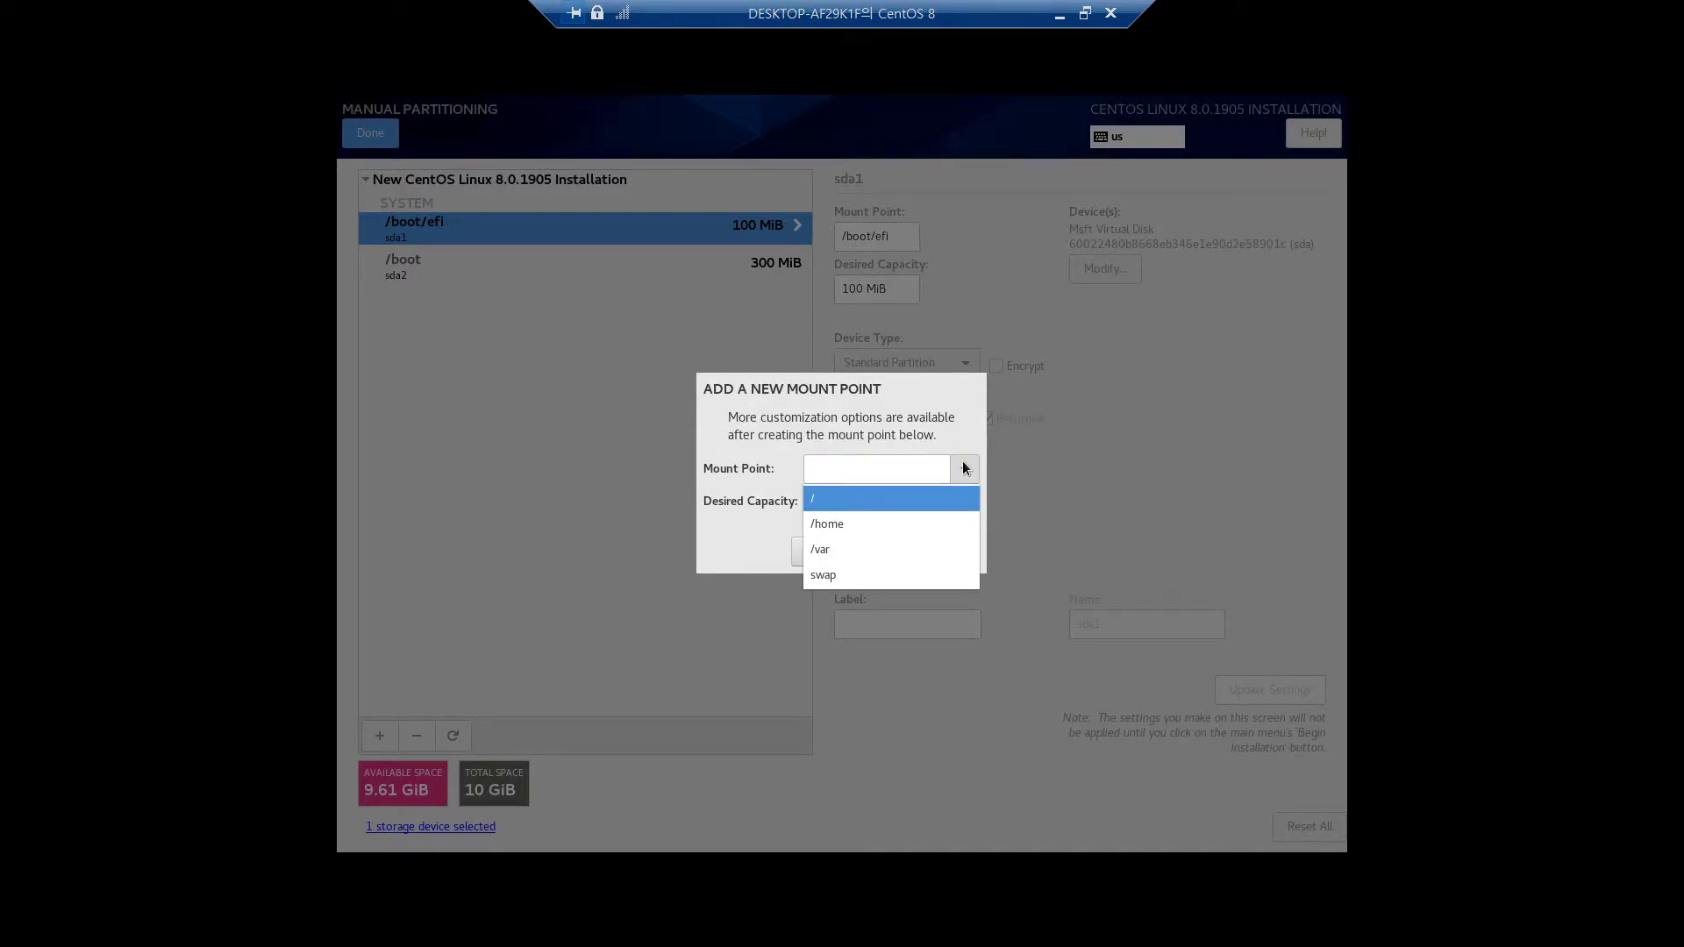
{"action": "left_click", "coordinate": [828, 505]}
{"action": "left_click", "coordinate": [817, 552]}
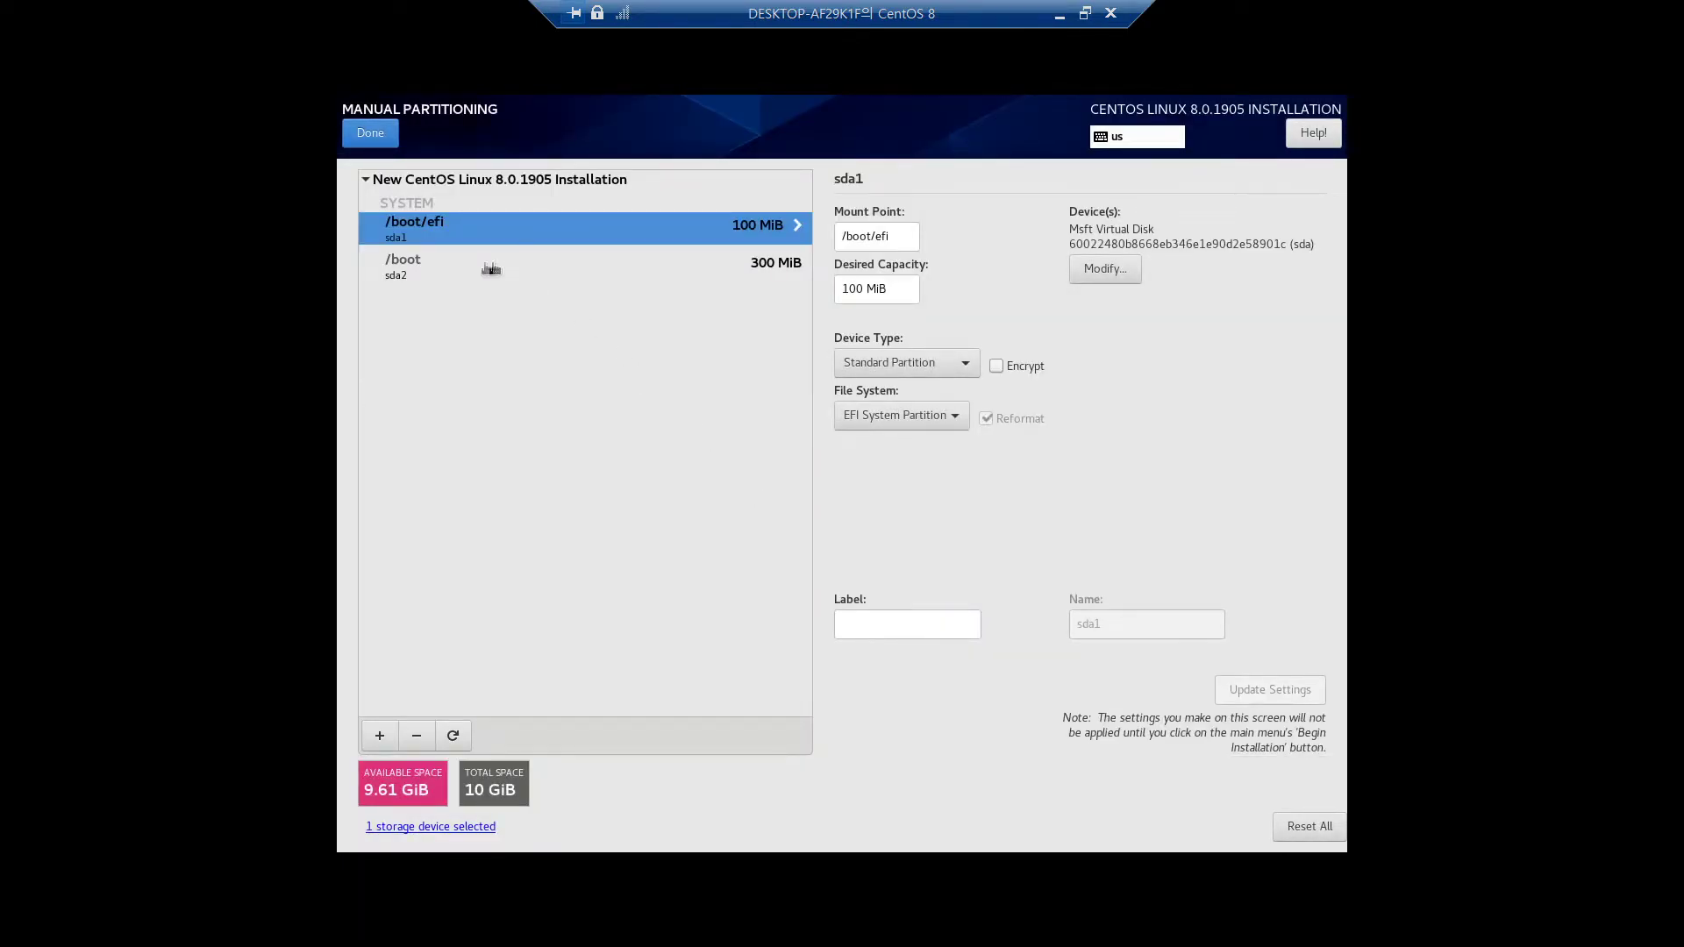
{"action": "left_click", "coordinate": [486, 267]}
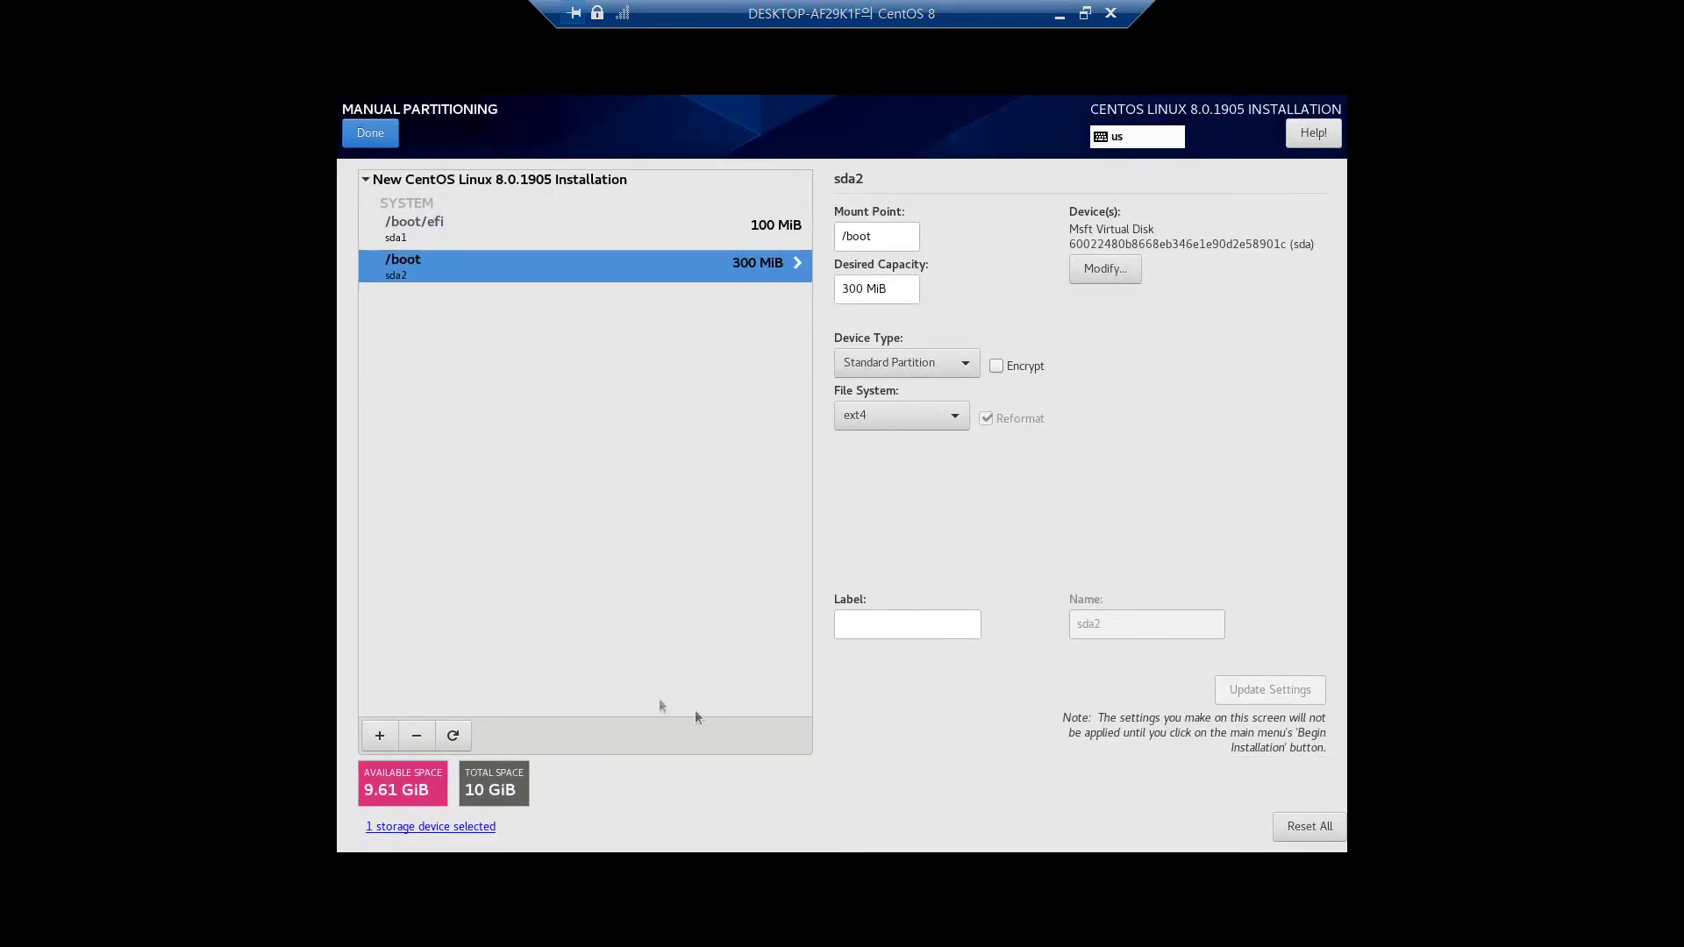
{"action": "left_click", "coordinate": [1305, 826]}
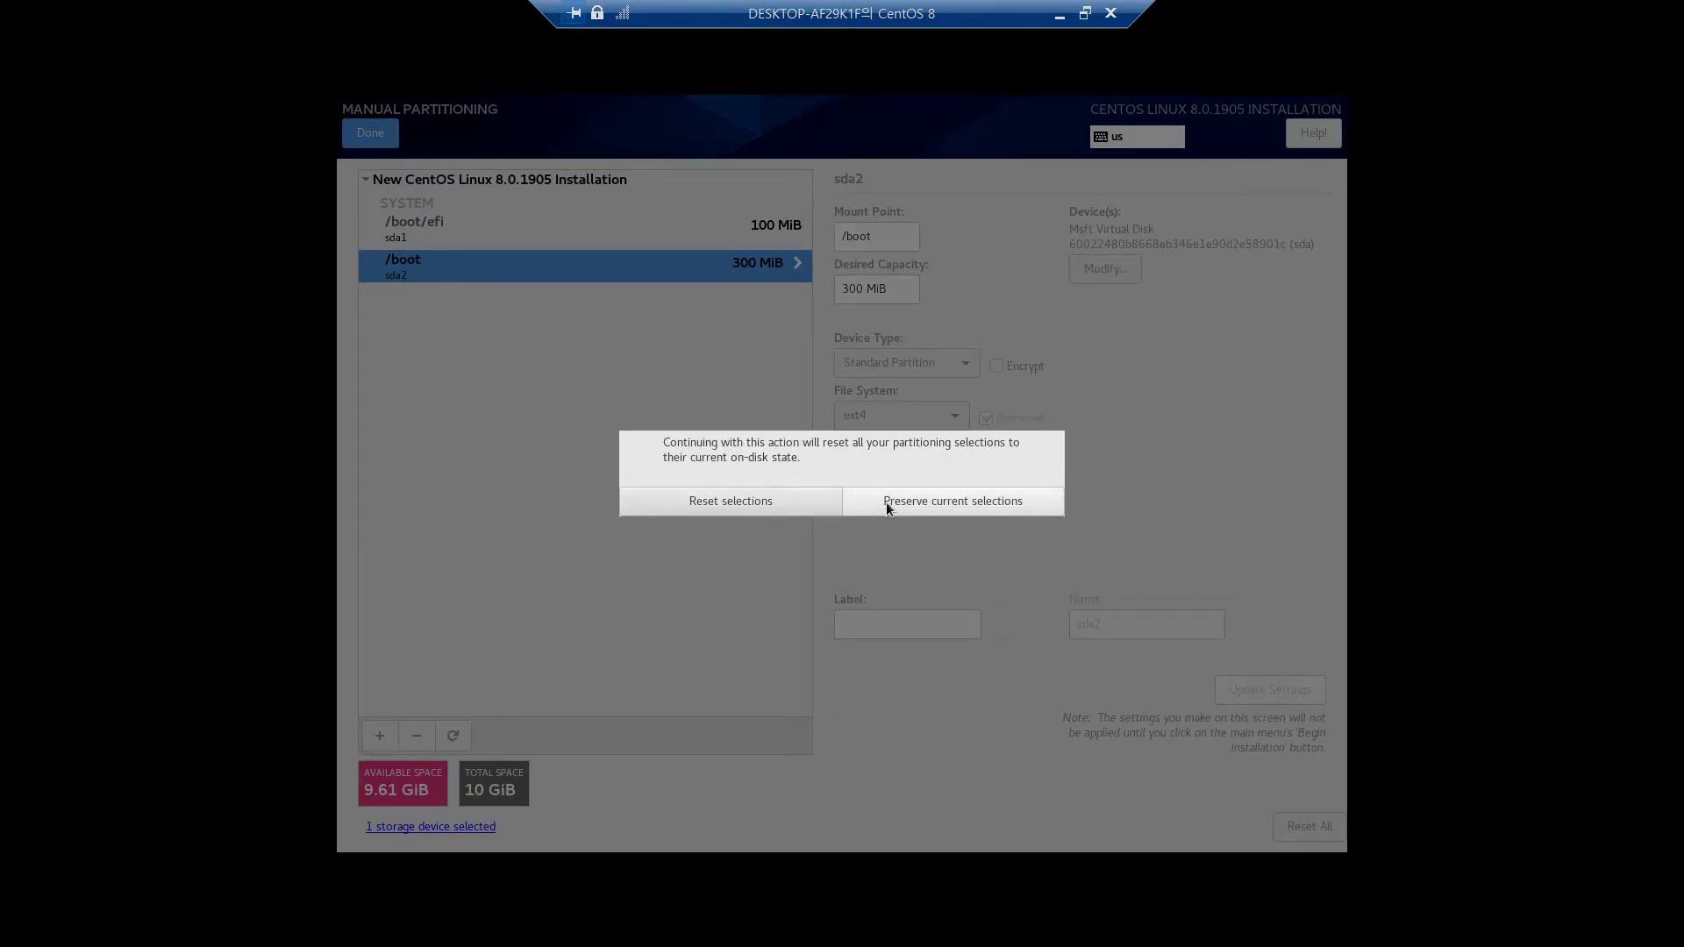
Reset all partitioning selections and set the scheme back to Standard Partition
{"action": "left_click", "coordinate": [885, 501]}
{"action": "left_click", "coordinate": [1305, 824]}
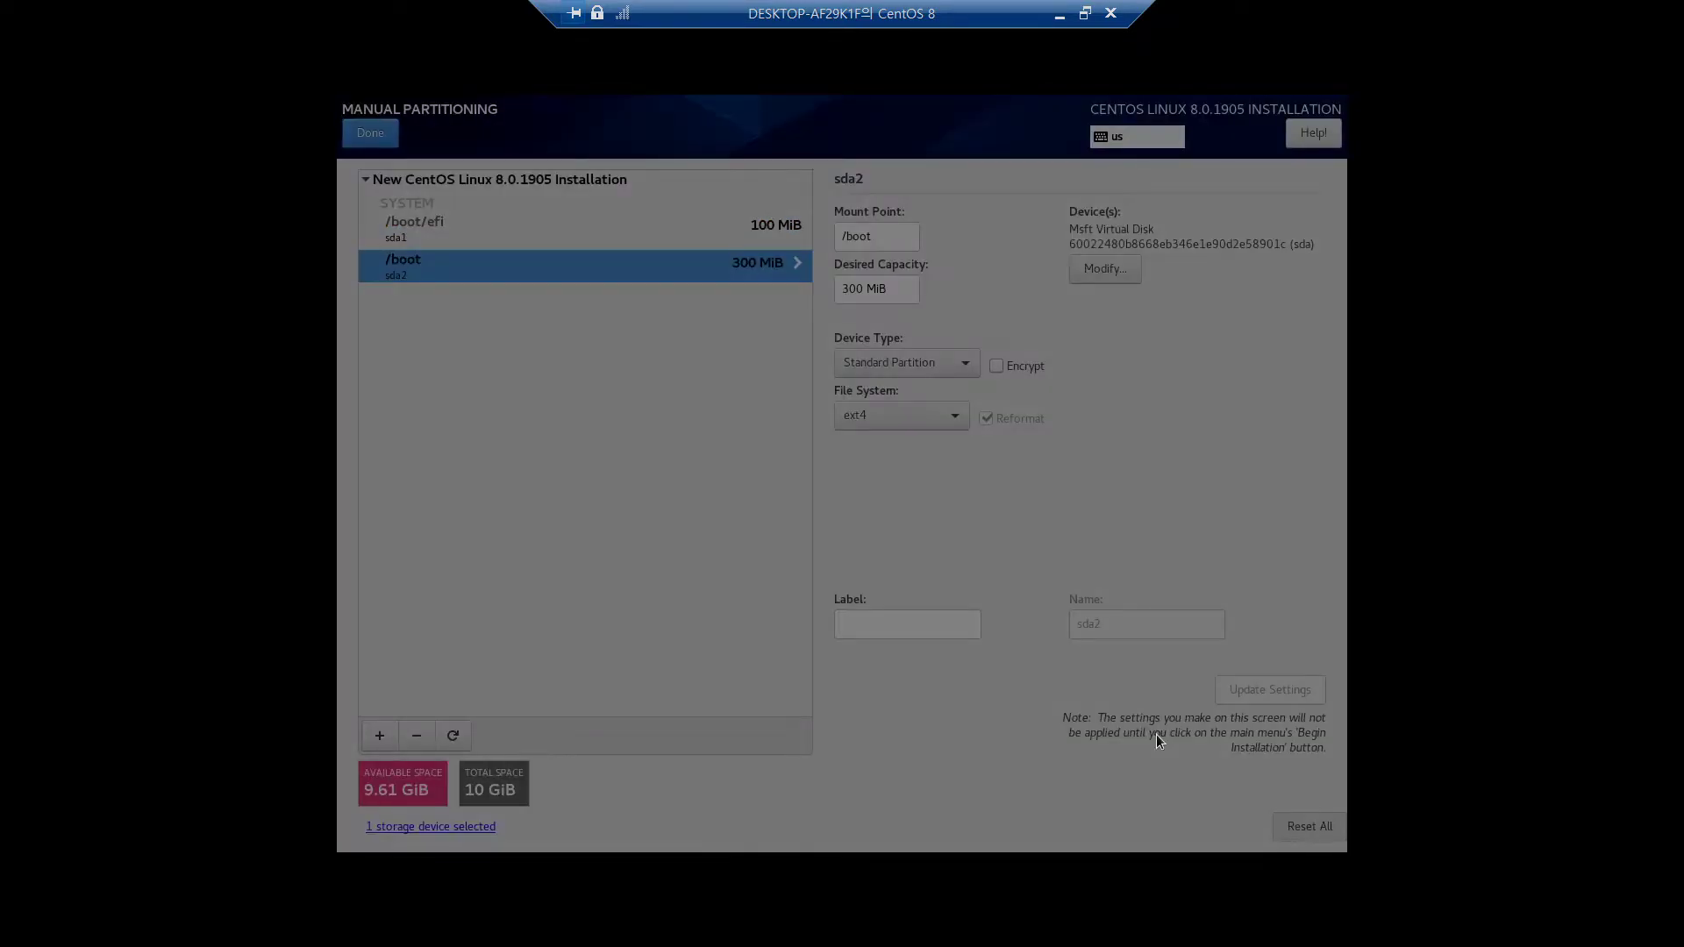
{"action": "left_click", "coordinate": [734, 502]}
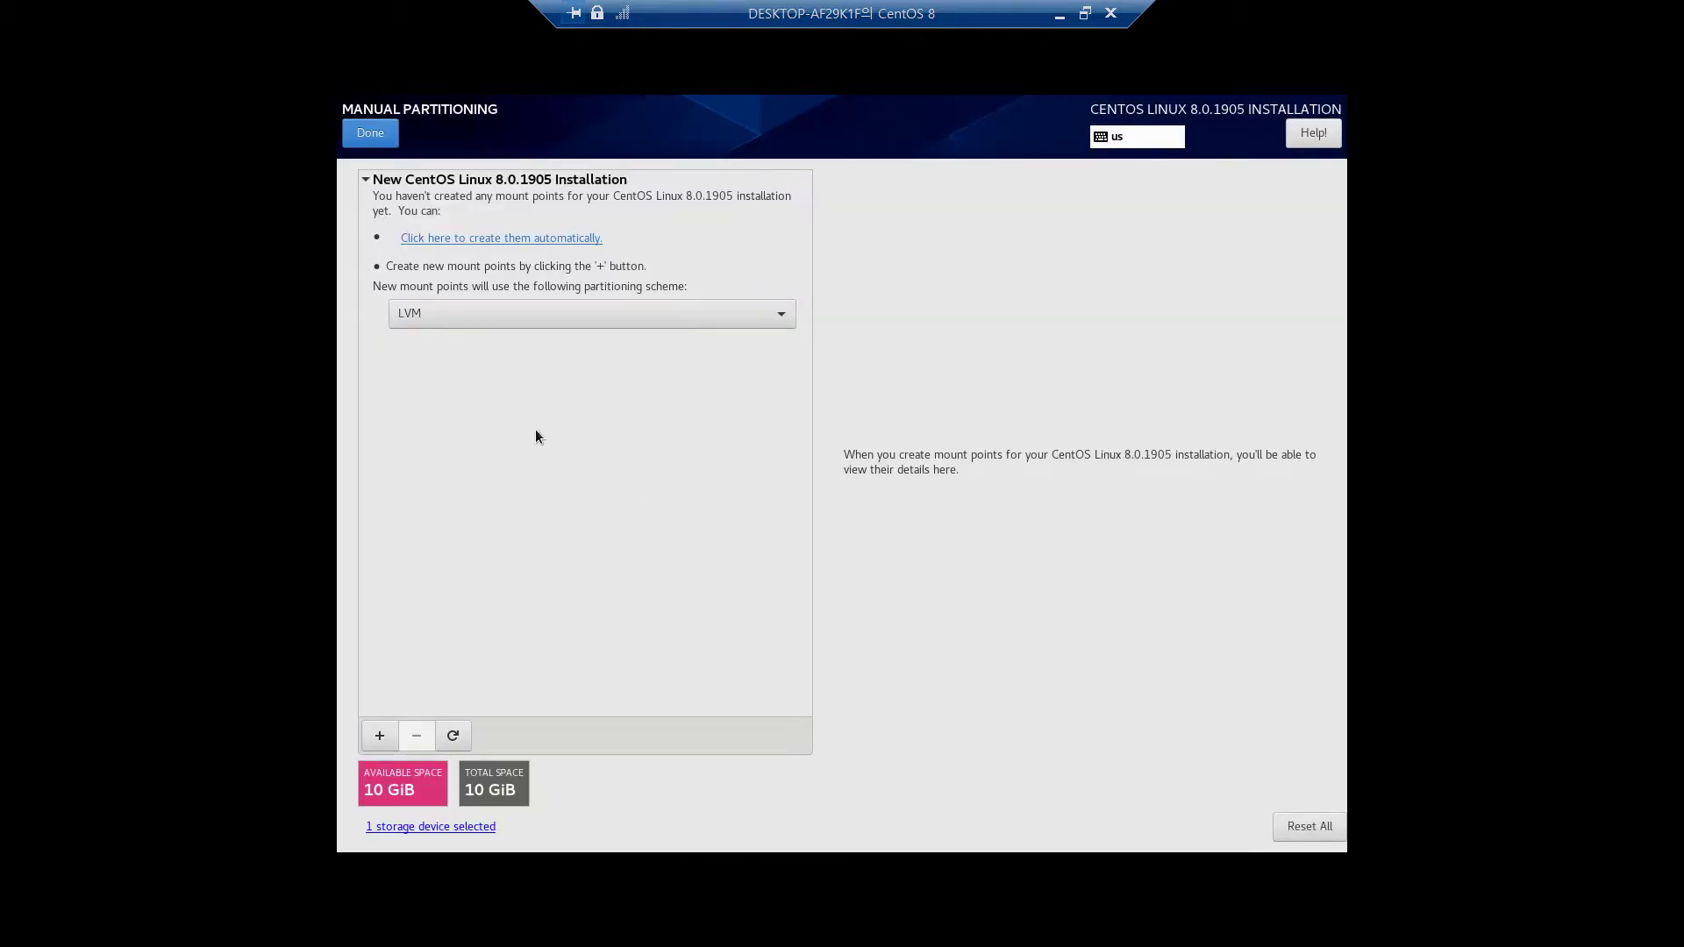
{"action": "left_click", "coordinate": [449, 313]}
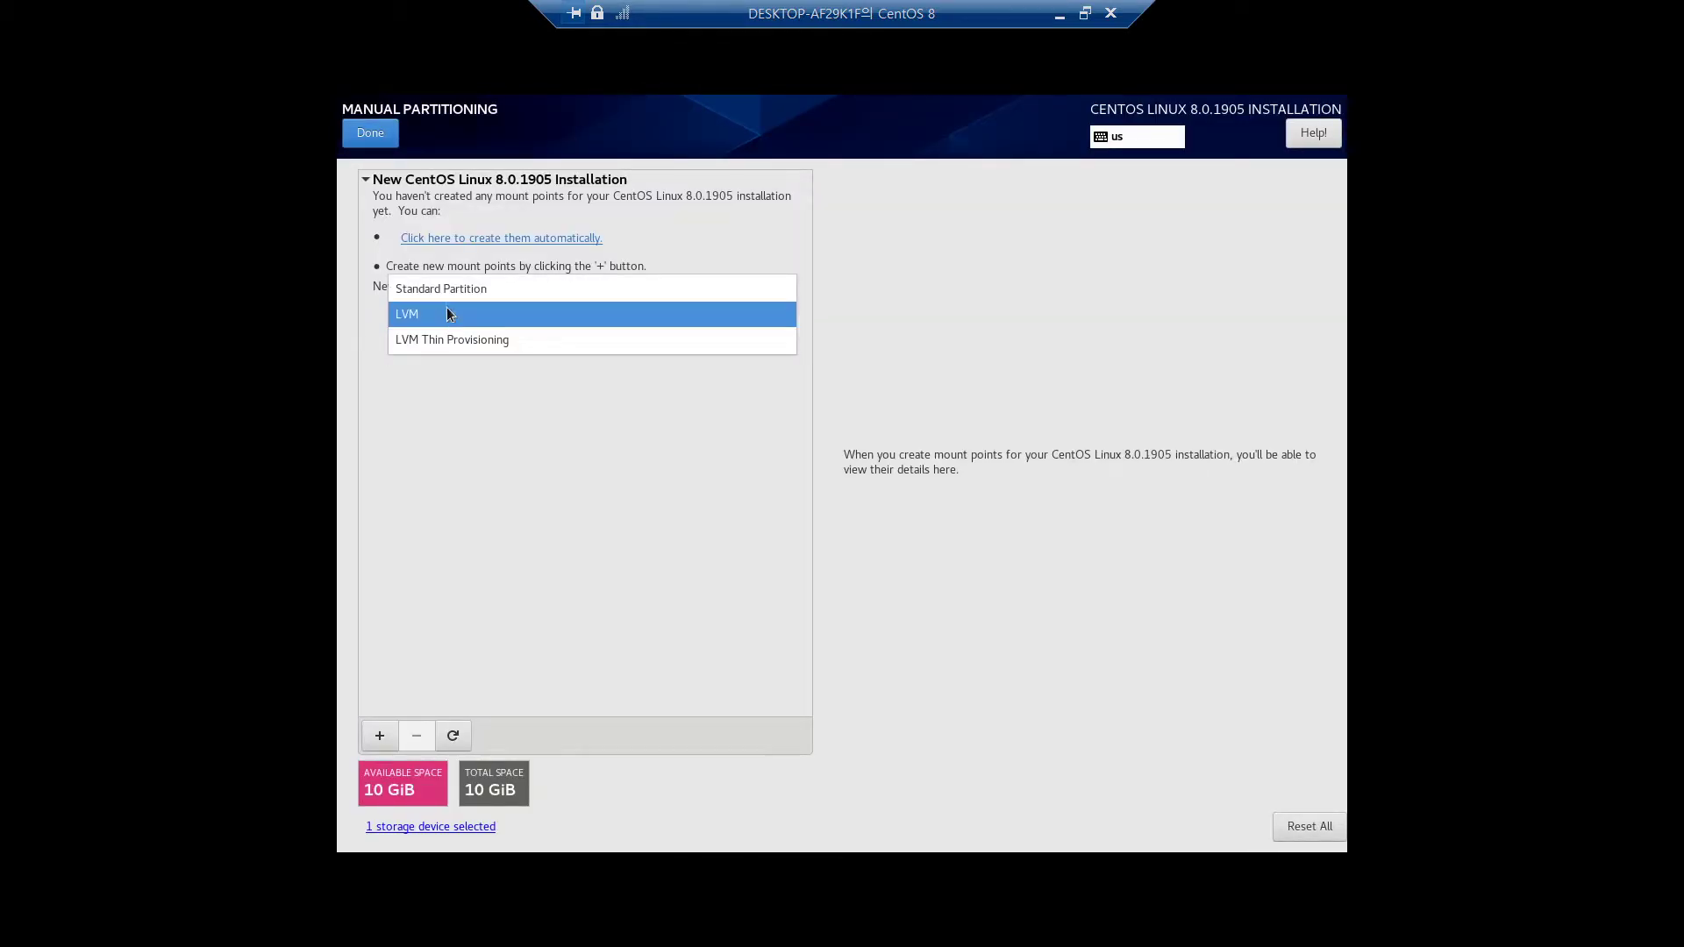
{"action": "left_click", "coordinate": [448, 313]}
{"action": "left_click", "coordinate": [444, 313]}
{"action": "left_click", "coordinate": [444, 289]}
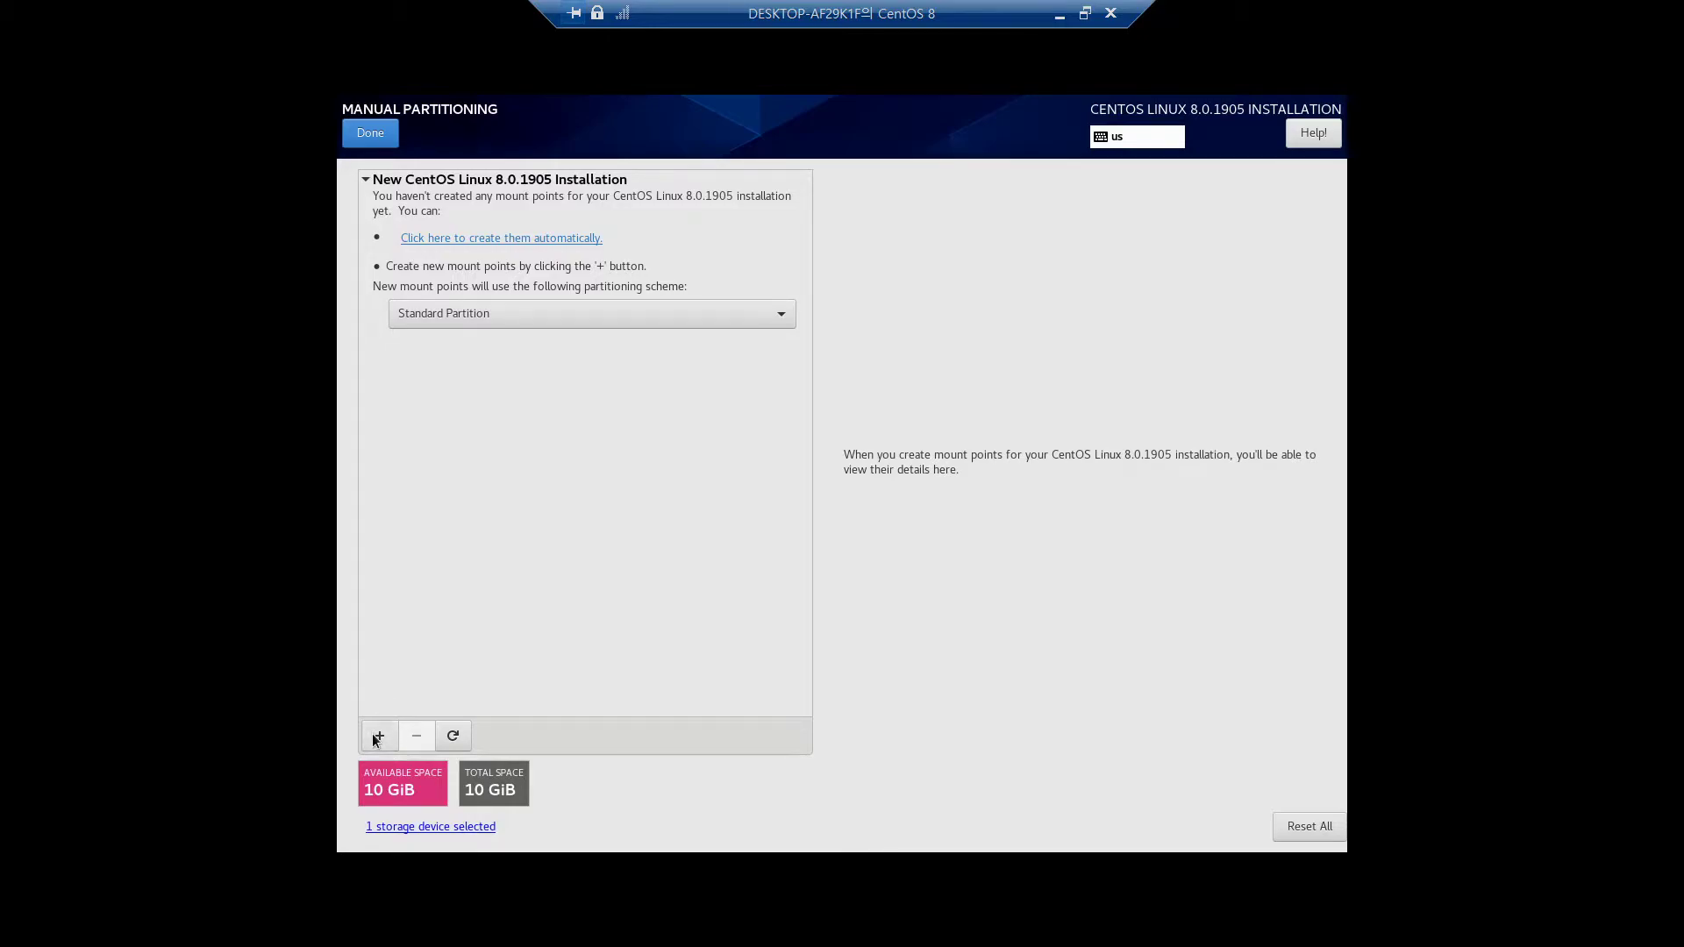
Add a 200MiB /boot/efi mount point using the EFI System Partition file system
{"action": "left_click", "coordinate": [379, 735]}
{"action": "left_click", "coordinate": [964, 470]}
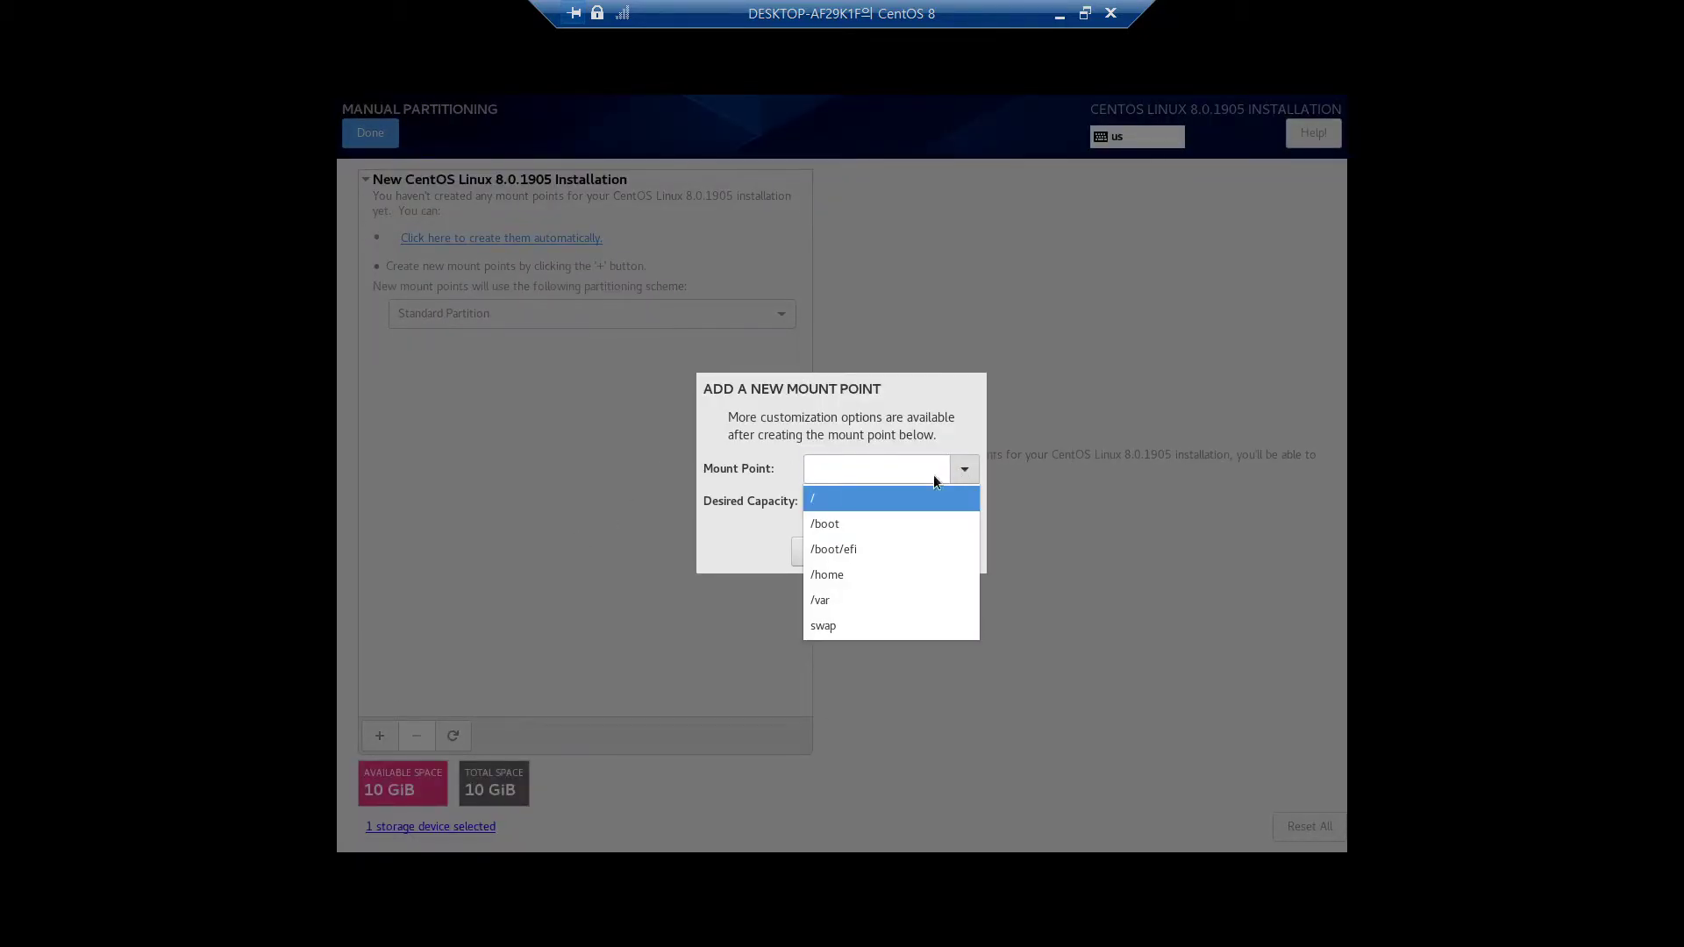
{"action": "left_click", "coordinate": [861, 539]}
{"action": "left_click", "coordinate": [850, 497]}
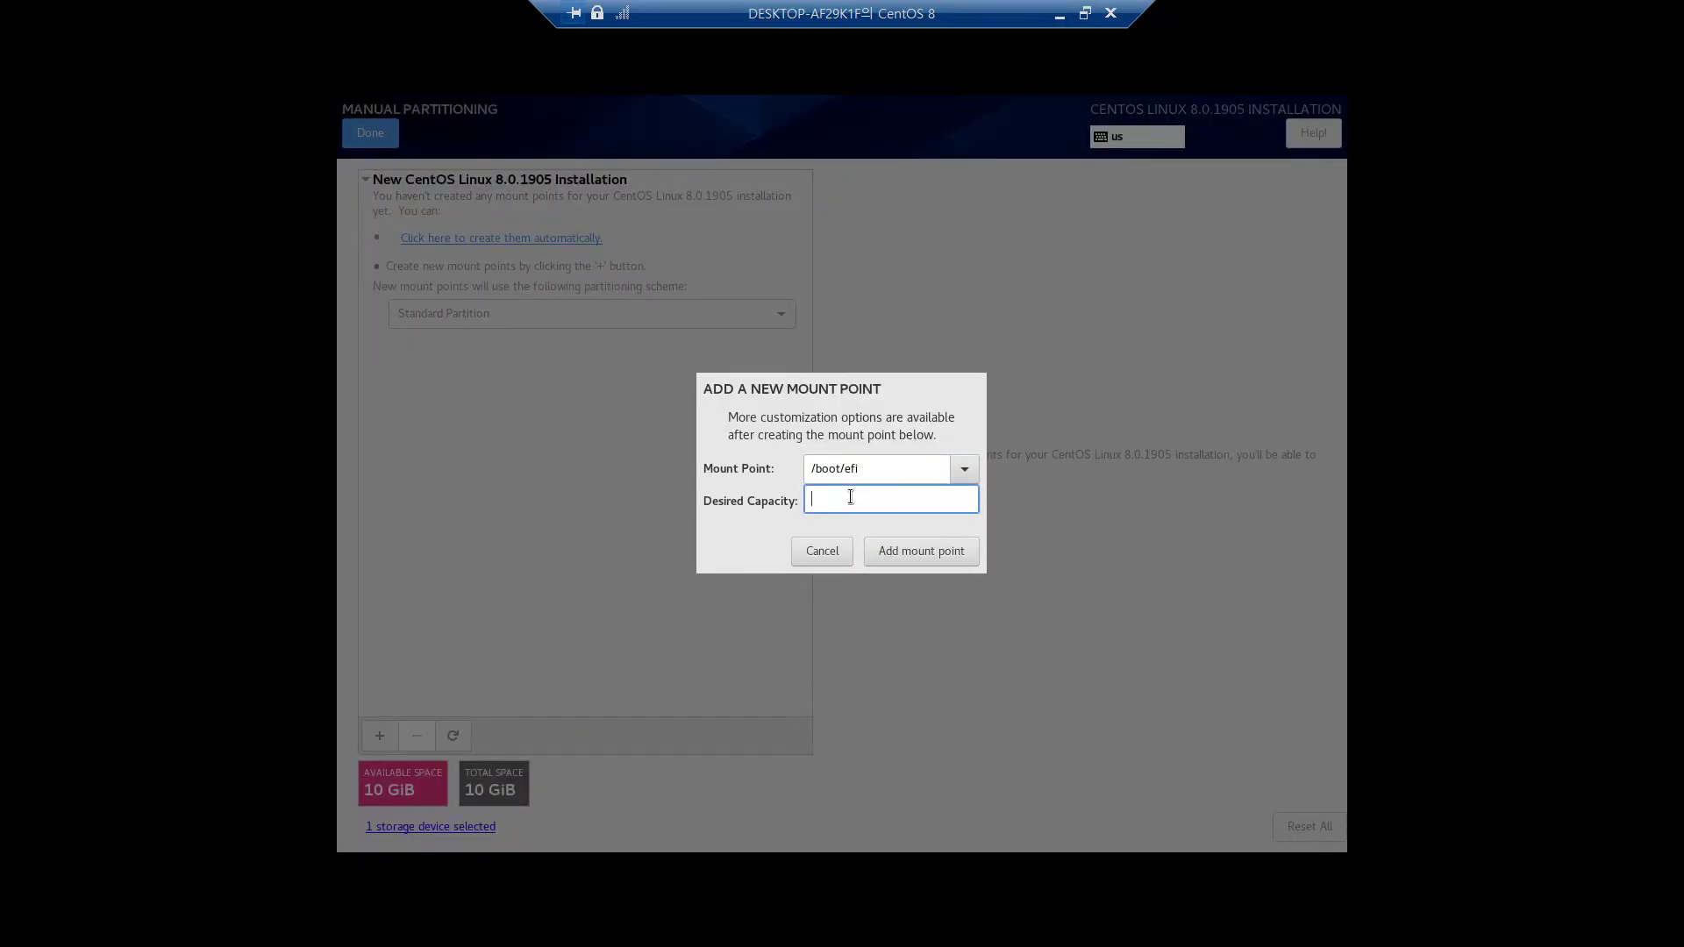
{"action": "type", "text": "300"}
{"action": "key", "text": "BackSpace"}
{"action": "key", "text": "BackSpace"}
{"action": "key", "text": "BackSpace"}
{"action": "type", "text": "200MiB"}
{"action": "left_click", "coordinate": [951, 552]}
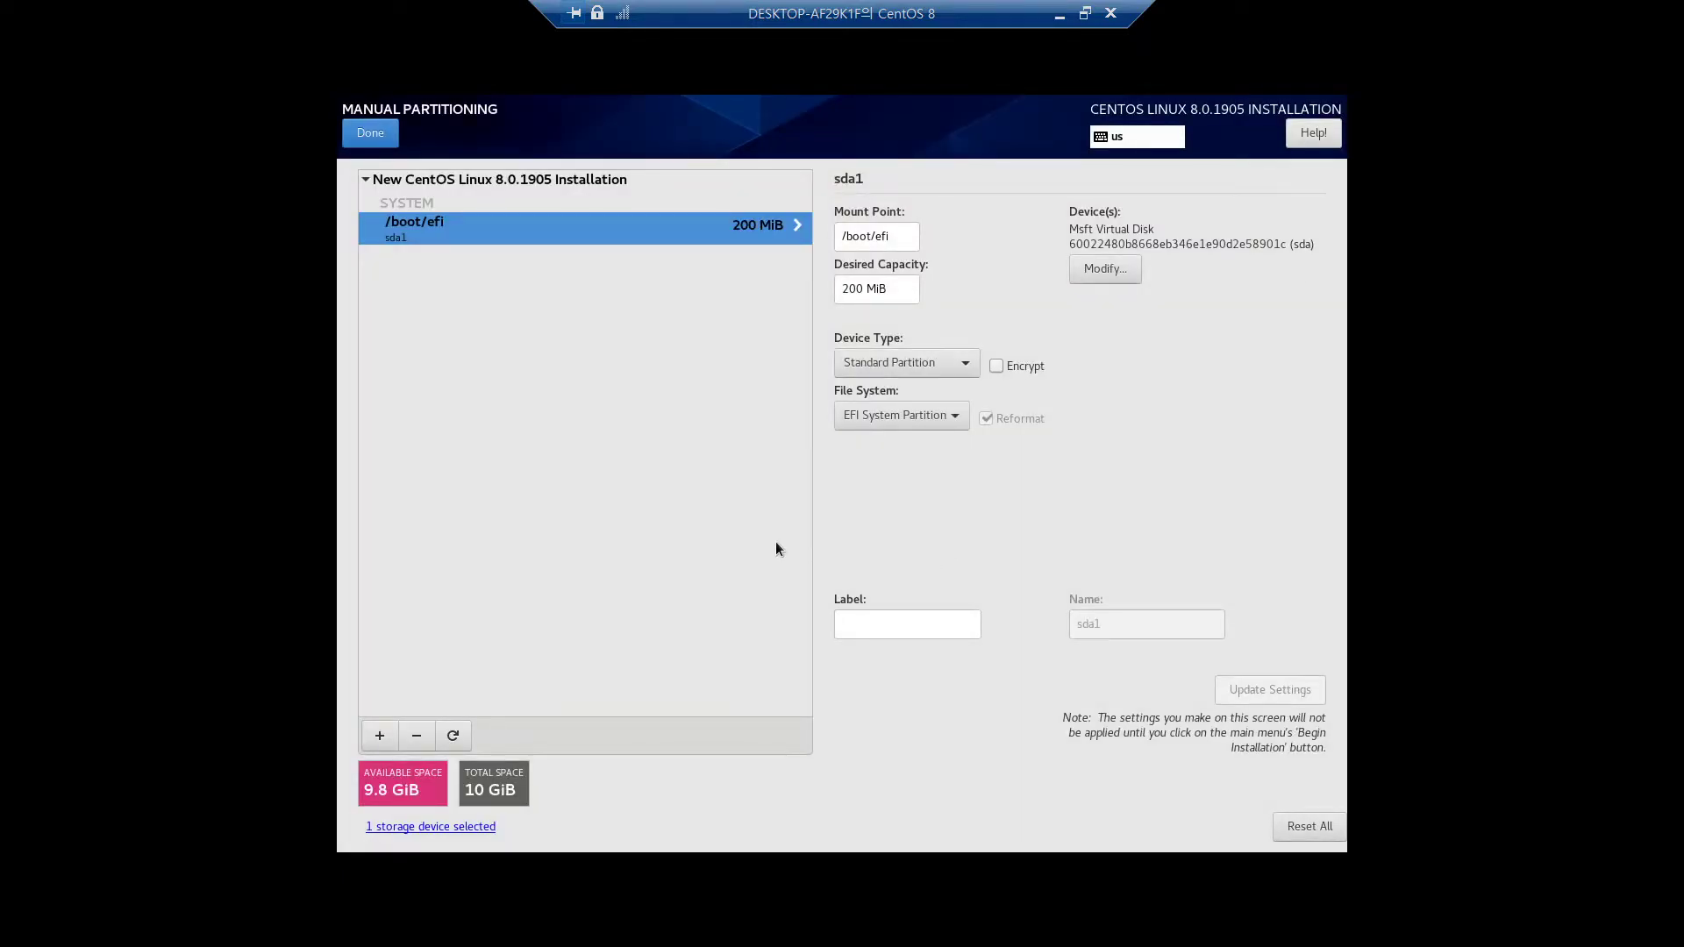
{"action": "left_click", "coordinate": [872, 419]}
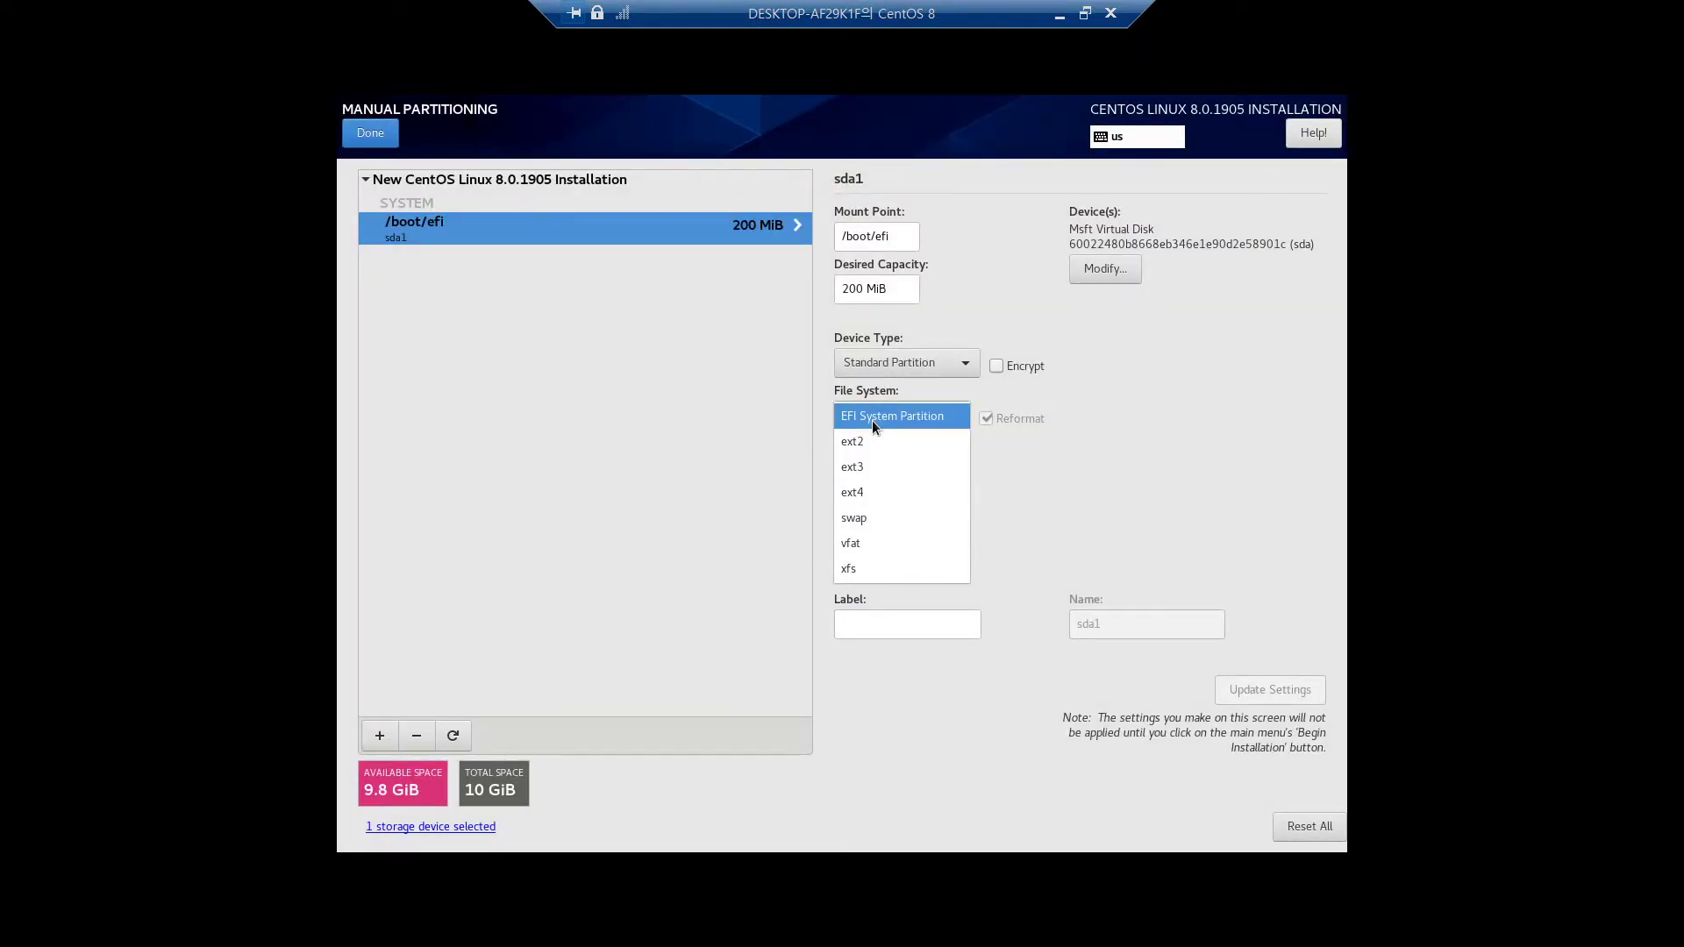
{"action": "left_click", "coordinate": [872, 419]}
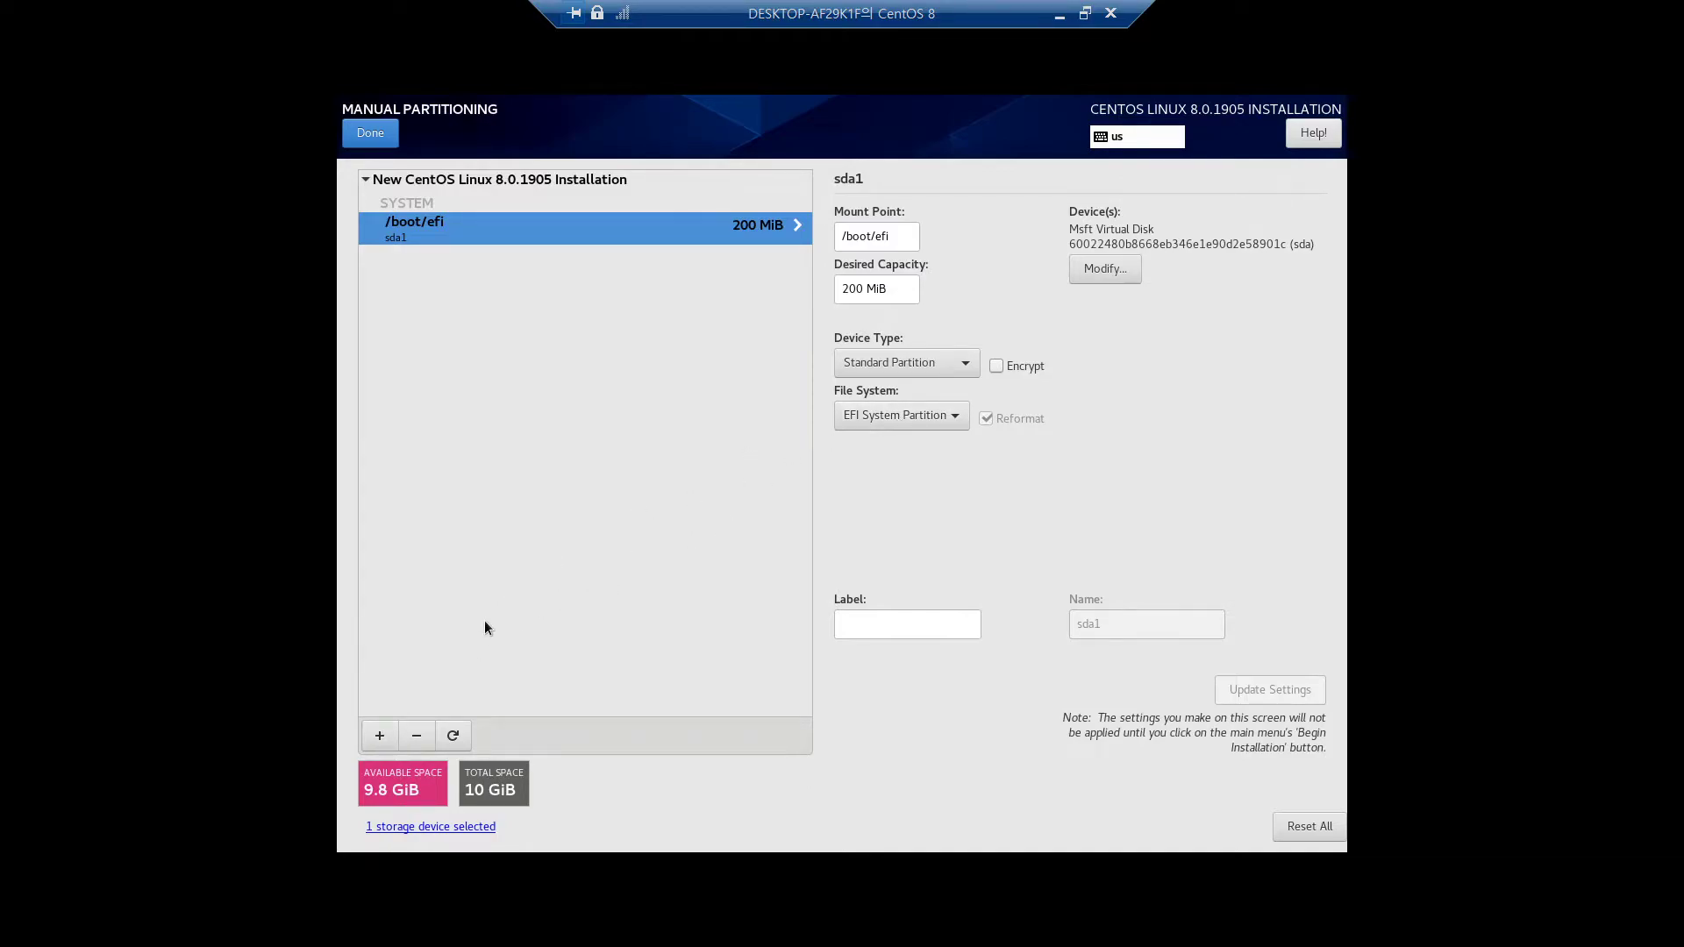
Add a 9.8GiB root (/) mount point filling the remaining disk and finish manual partitioning
{"action": "left_click", "coordinate": [378, 737]}
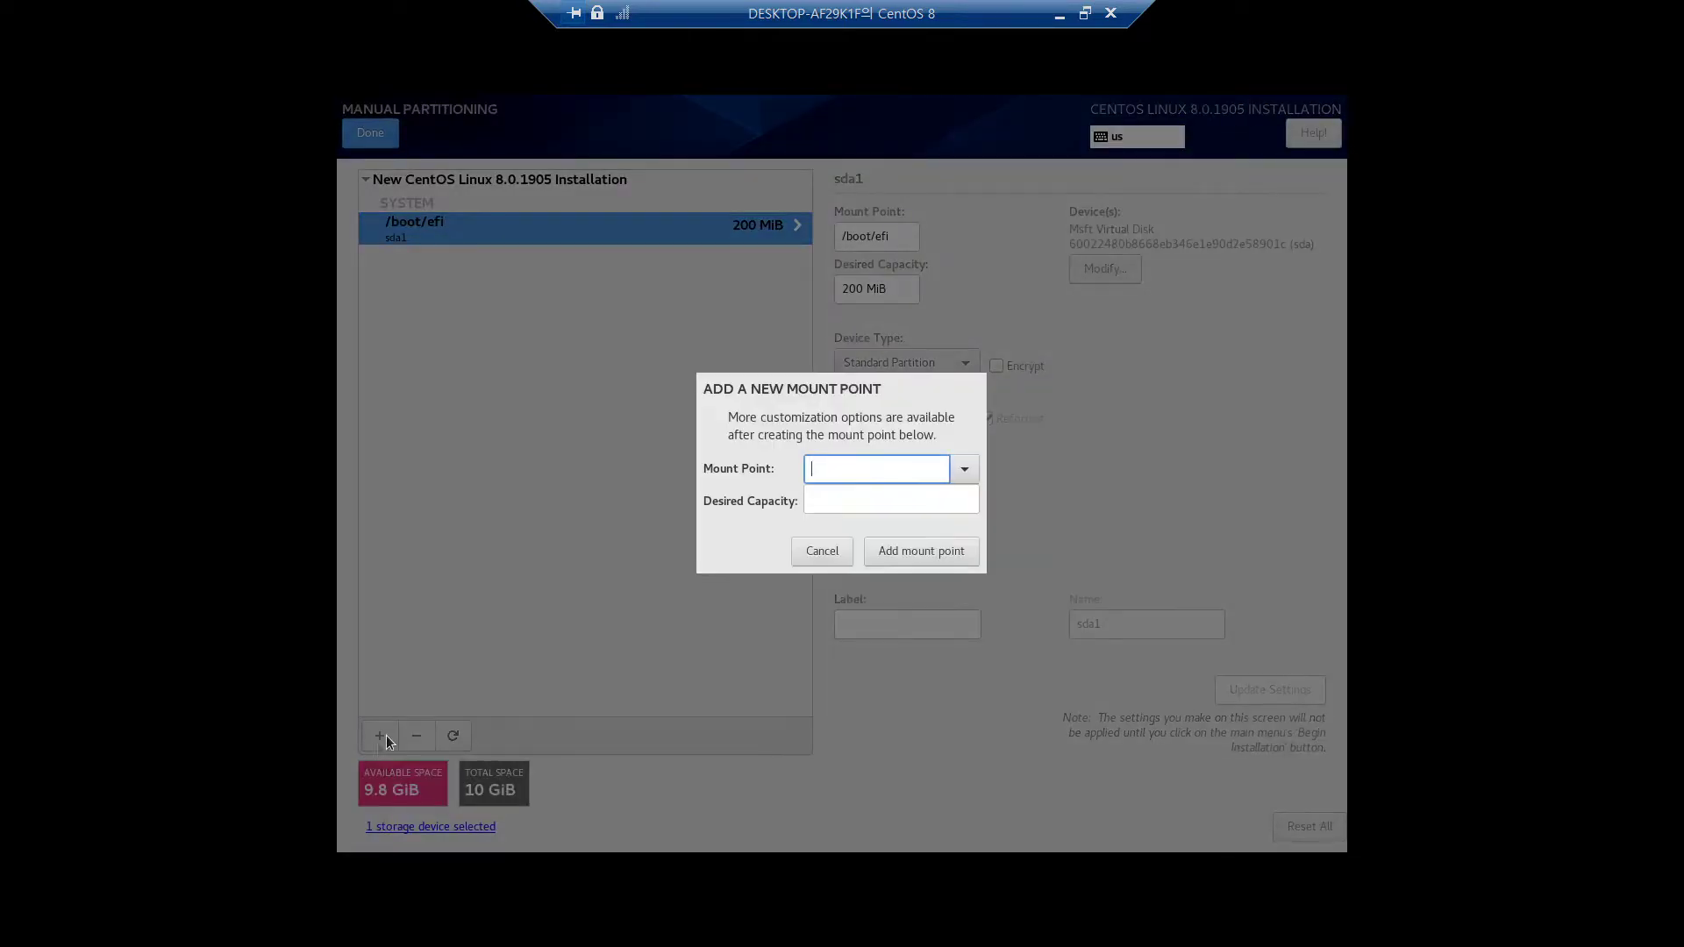
{"action": "left_click", "coordinate": [970, 469]}
{"action": "left_click", "coordinate": [882, 503]}
{"action": "left_click", "coordinate": [858, 510]}
{"action": "type", "text": "9.8"}
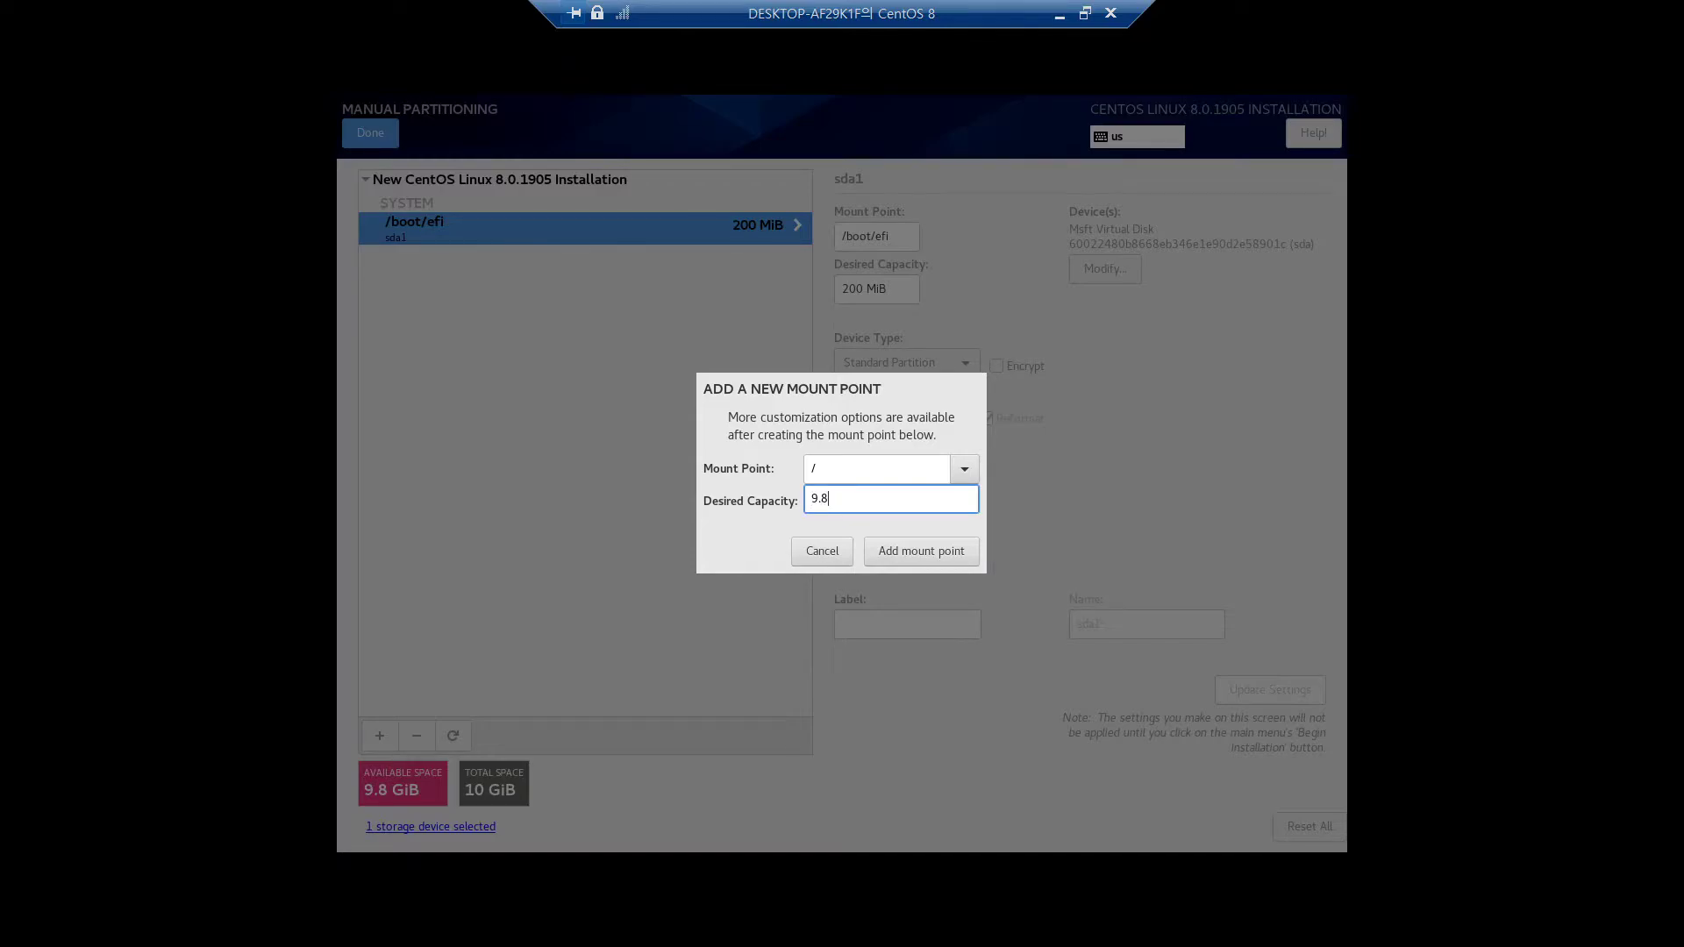
{"action": "type", "text": "GiB"}
{"action": "left_click", "coordinate": [910, 549]}
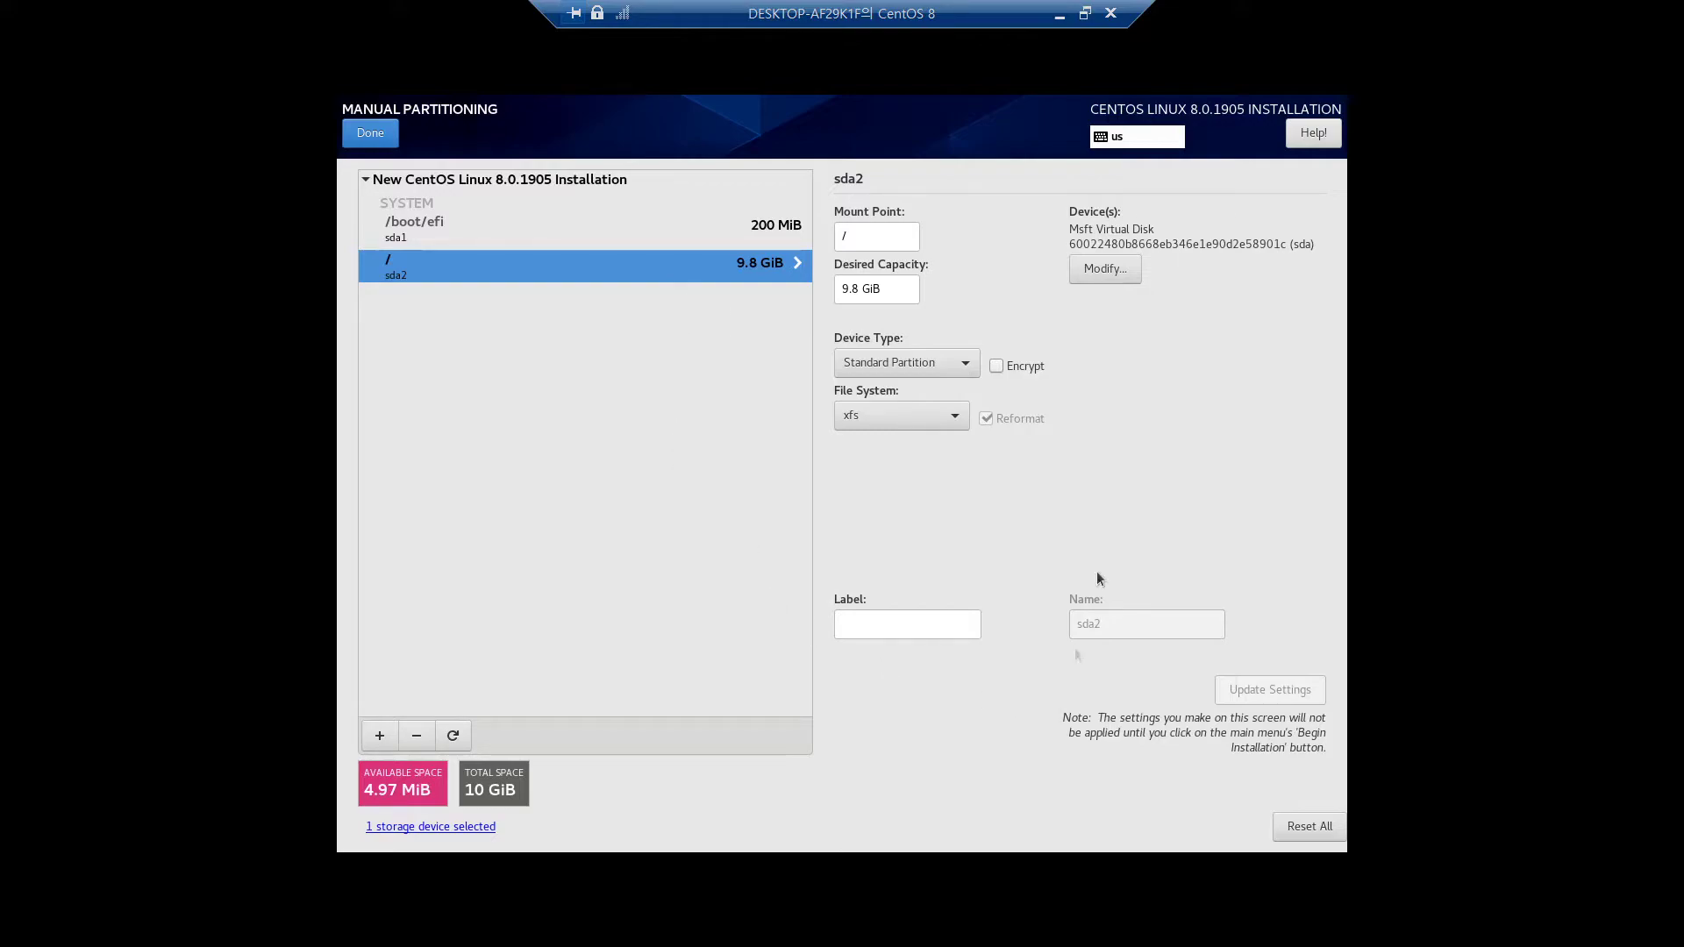
{"action": "left_click", "coordinate": [391, 134]}
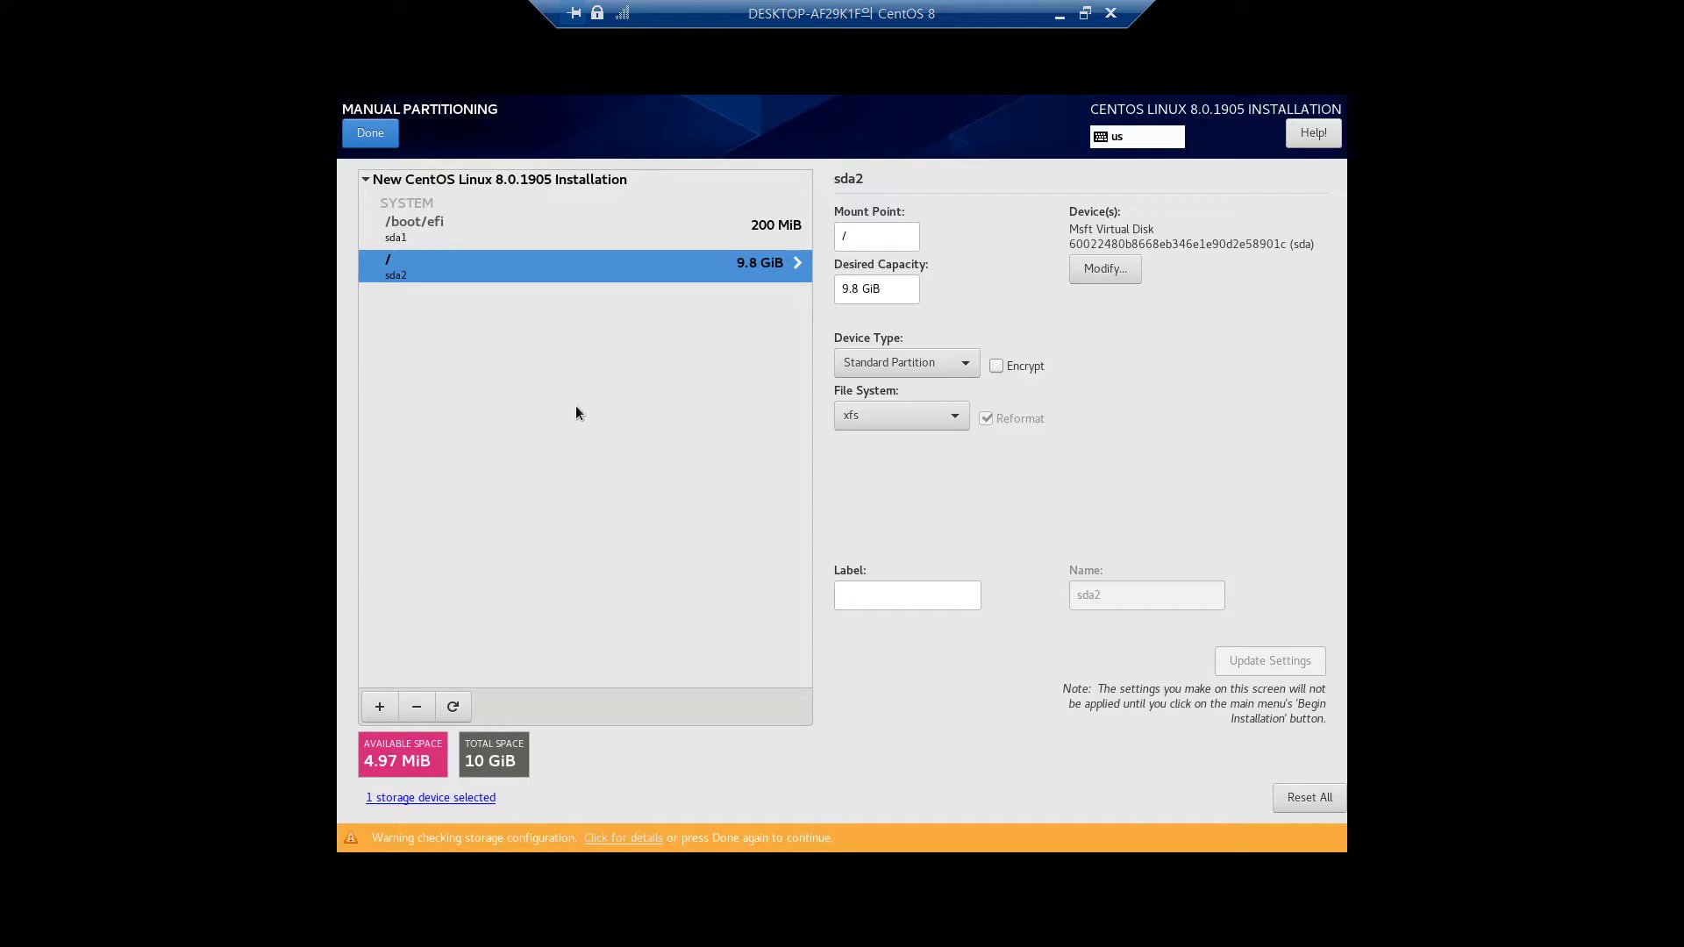
Accept the summarized disk changes, begin the CentOS installation, and go to Root Password
{"action": "left_click", "coordinate": [356, 133]}
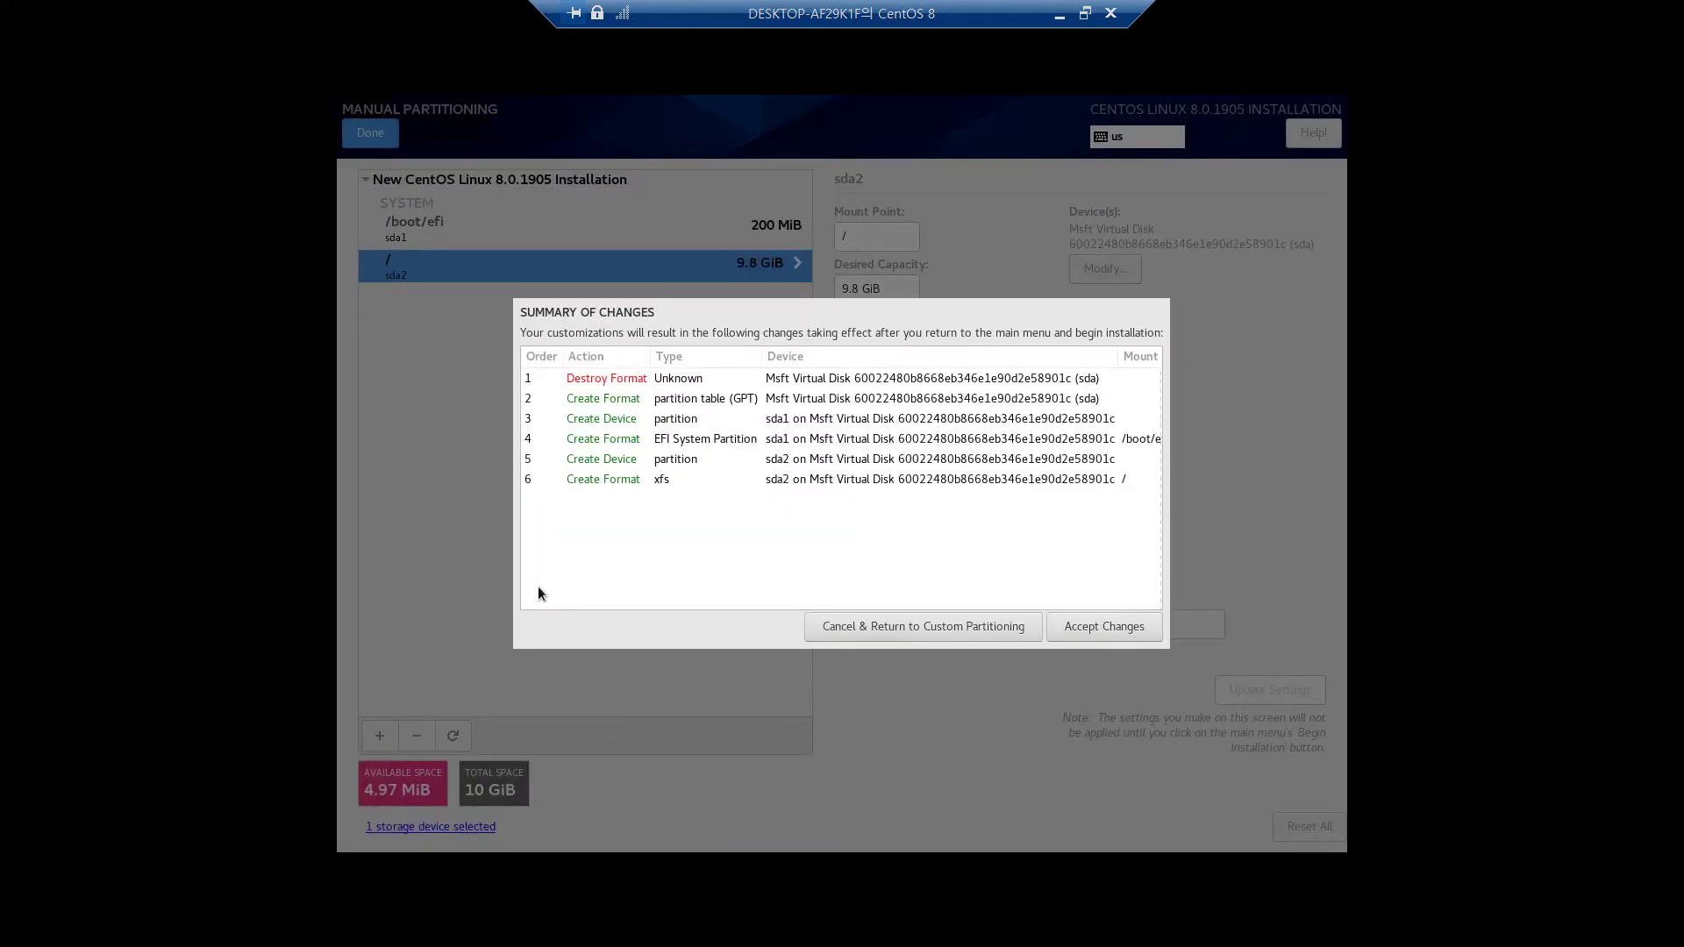
{"action": "left_click", "coordinate": [1118, 626]}
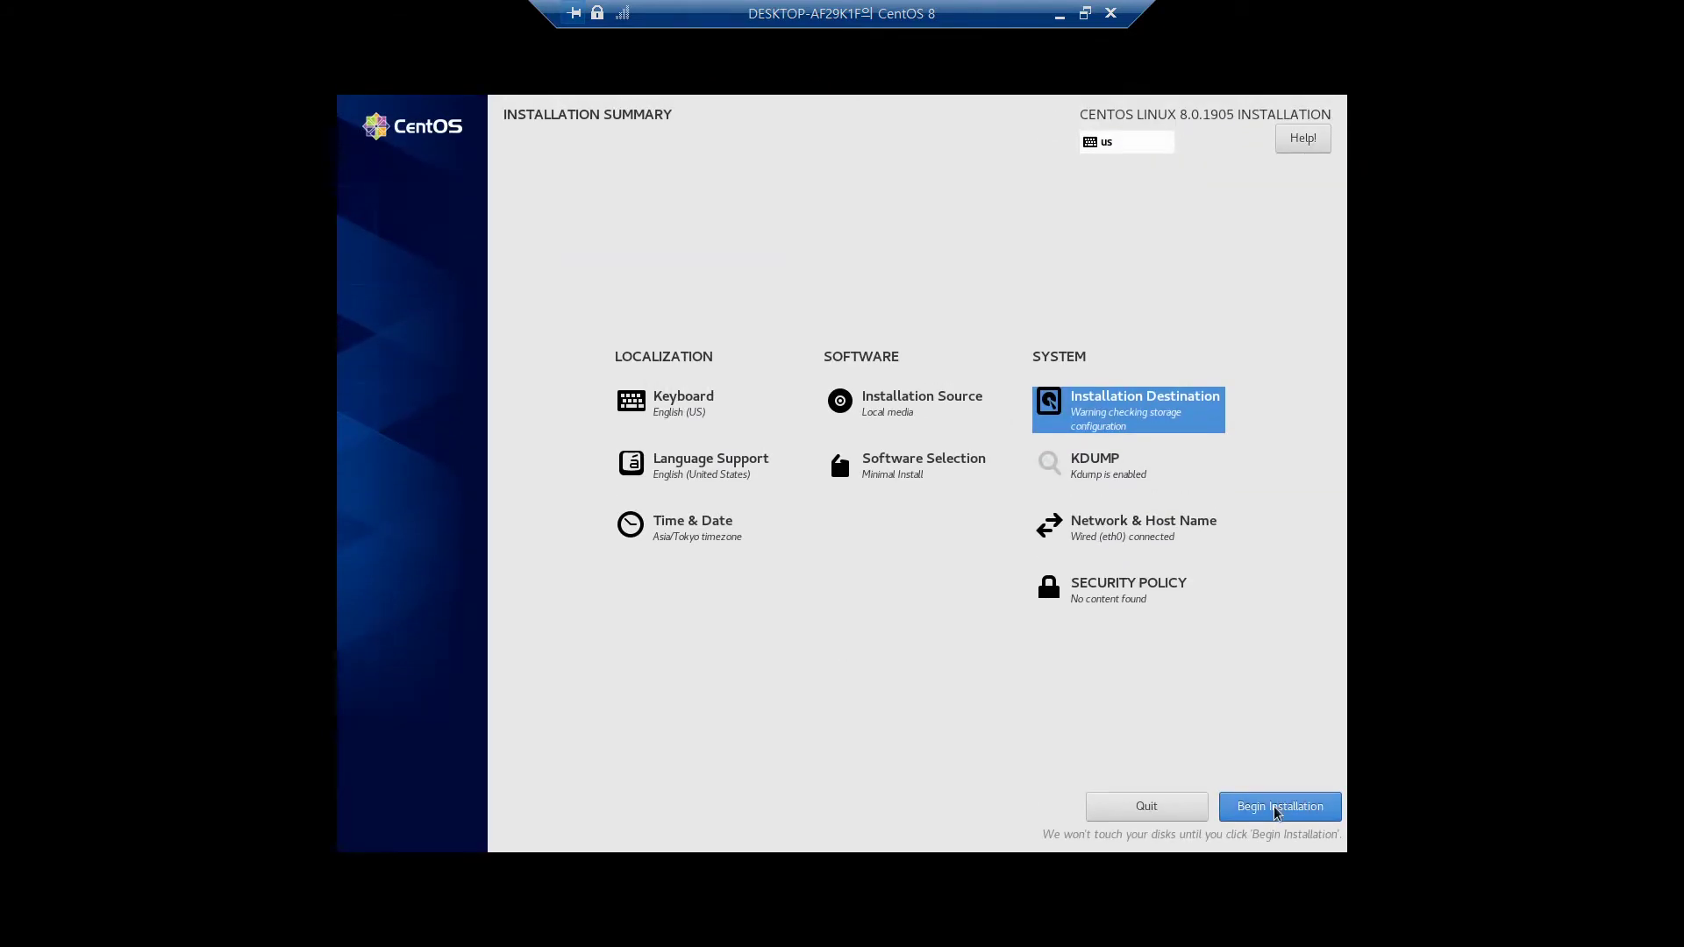
{"action": "left_click", "coordinate": [1279, 805]}
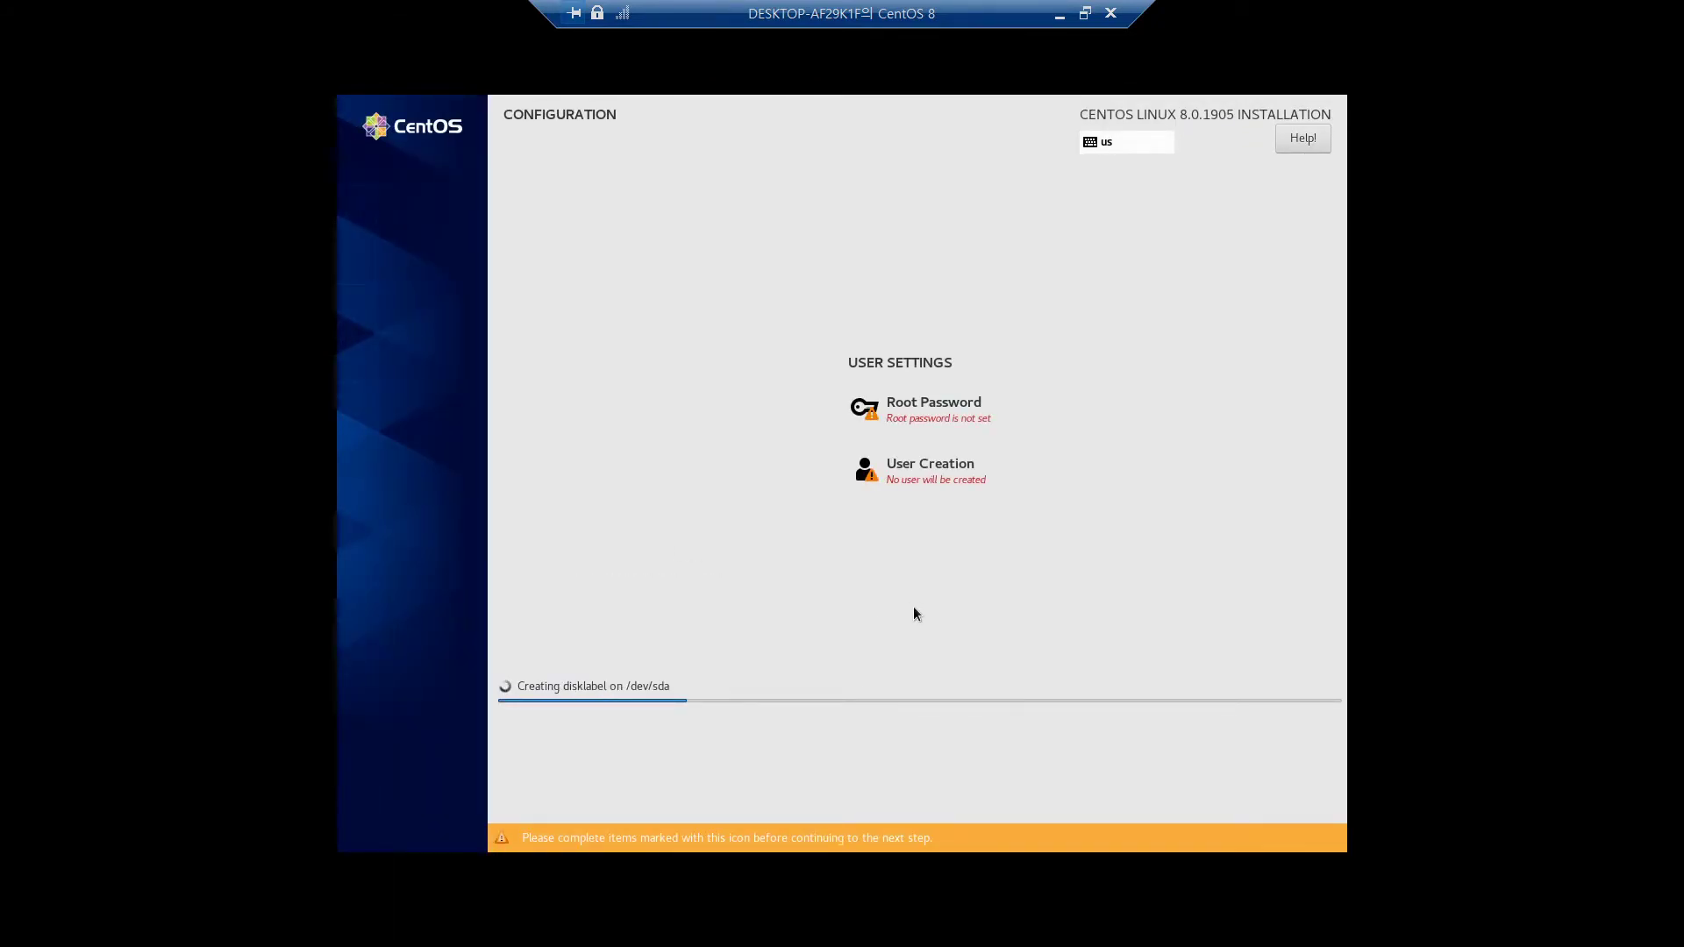
{"action": "left_click", "coordinate": [948, 418]}
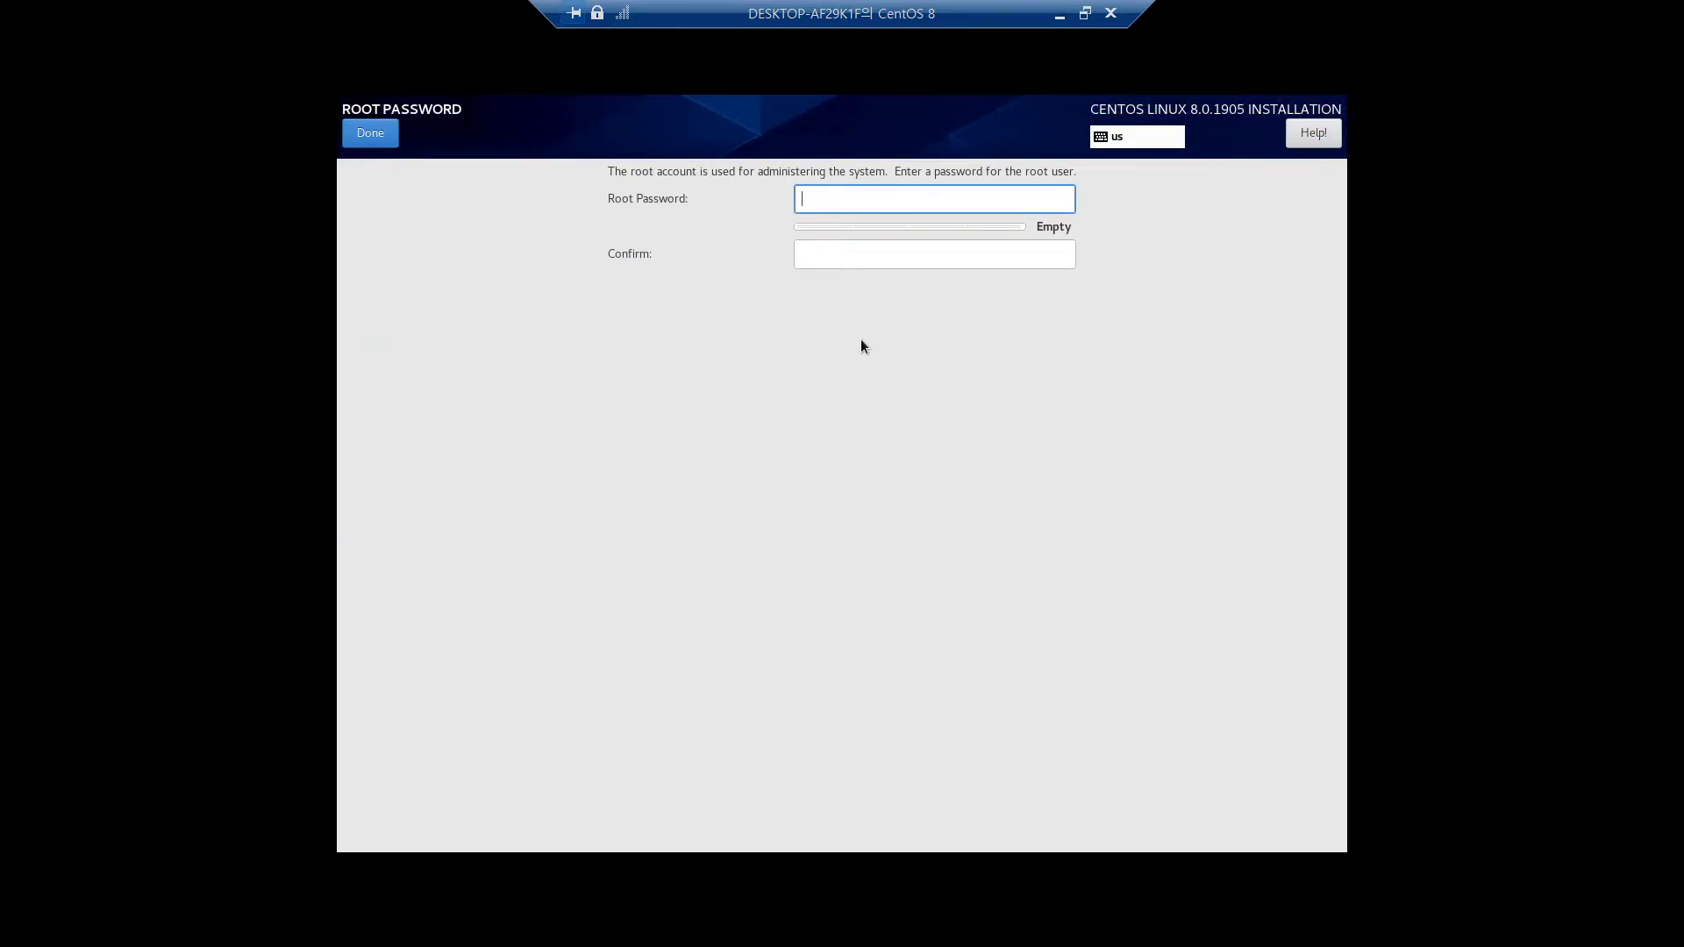
Enter and confirm the root account password, accepting the weak-password warning
{"action": "type", "text": "•••••••••"}
{"action": "key", "text": "BackSpace"}
{"action": "key", "text": "BackSpace"}
{"action": "key", "text": "BackSpace"}
{"action": "key", "text": "BackSpace"}
{"action": "key", "text": "BackSpace"}
{"action": "key", "text": "BackSpace"}
{"action": "key", "text": "BackSpace"}
{"action": "key", "text": "BackSpace"}
{"action": "key", "text": "BackSpace"}
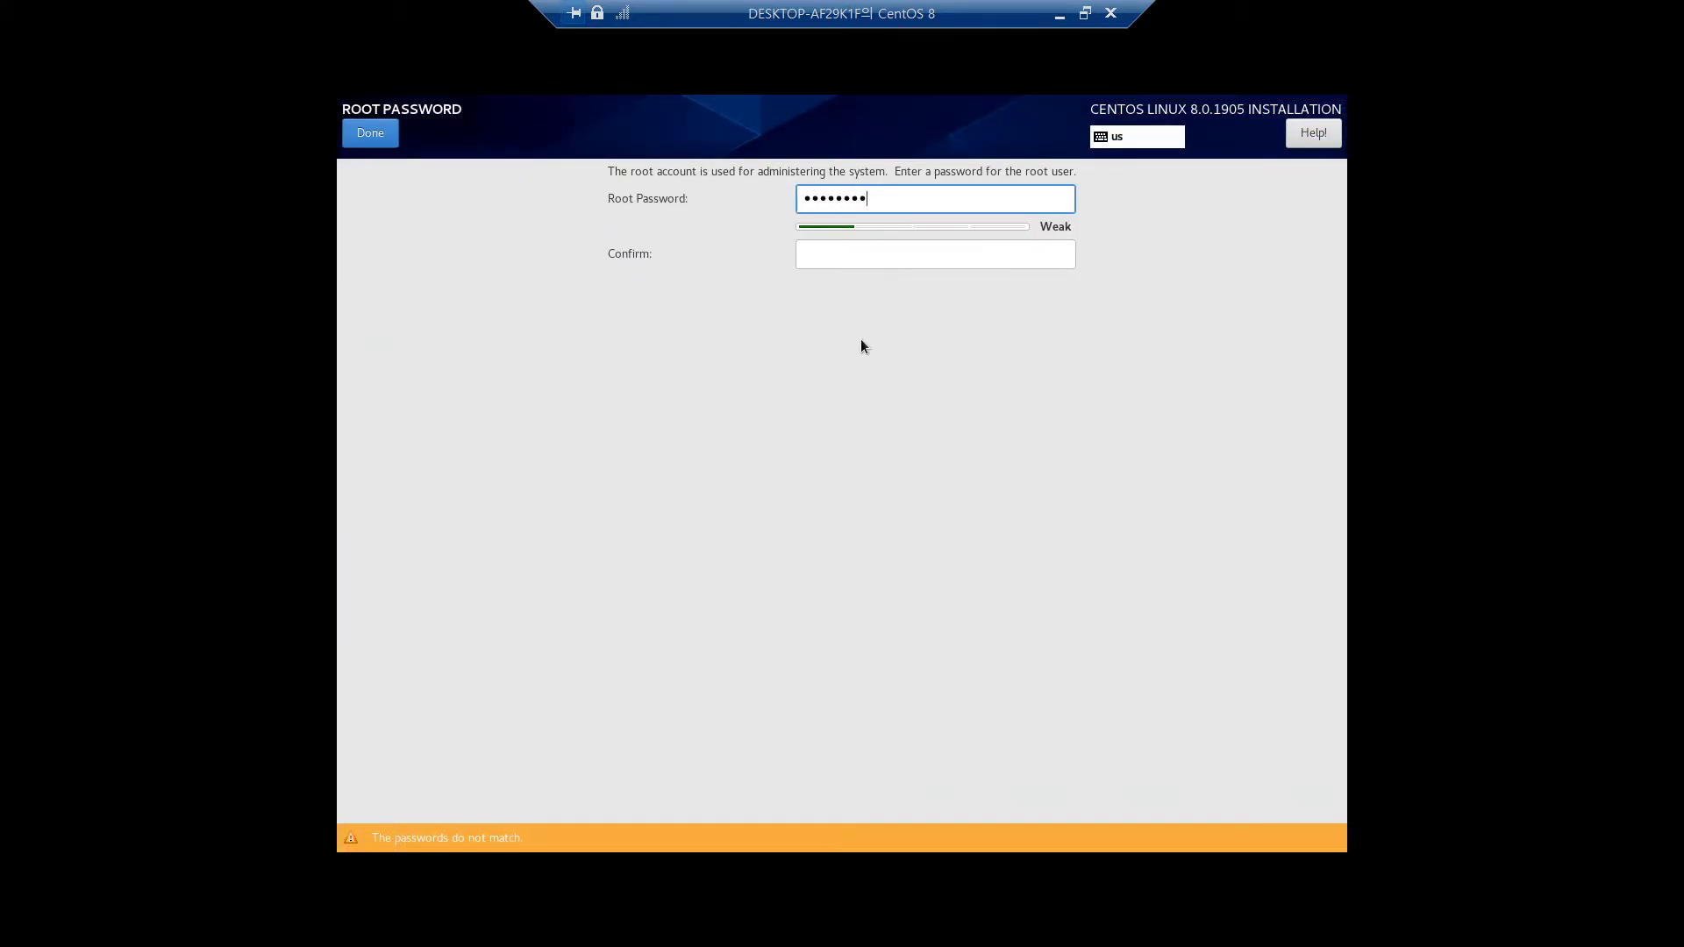
{"action": "type", "text": "•••••••••"}
{"action": "key", "text": "Tab"}
{"action": "type", "text": "•••••••••"}
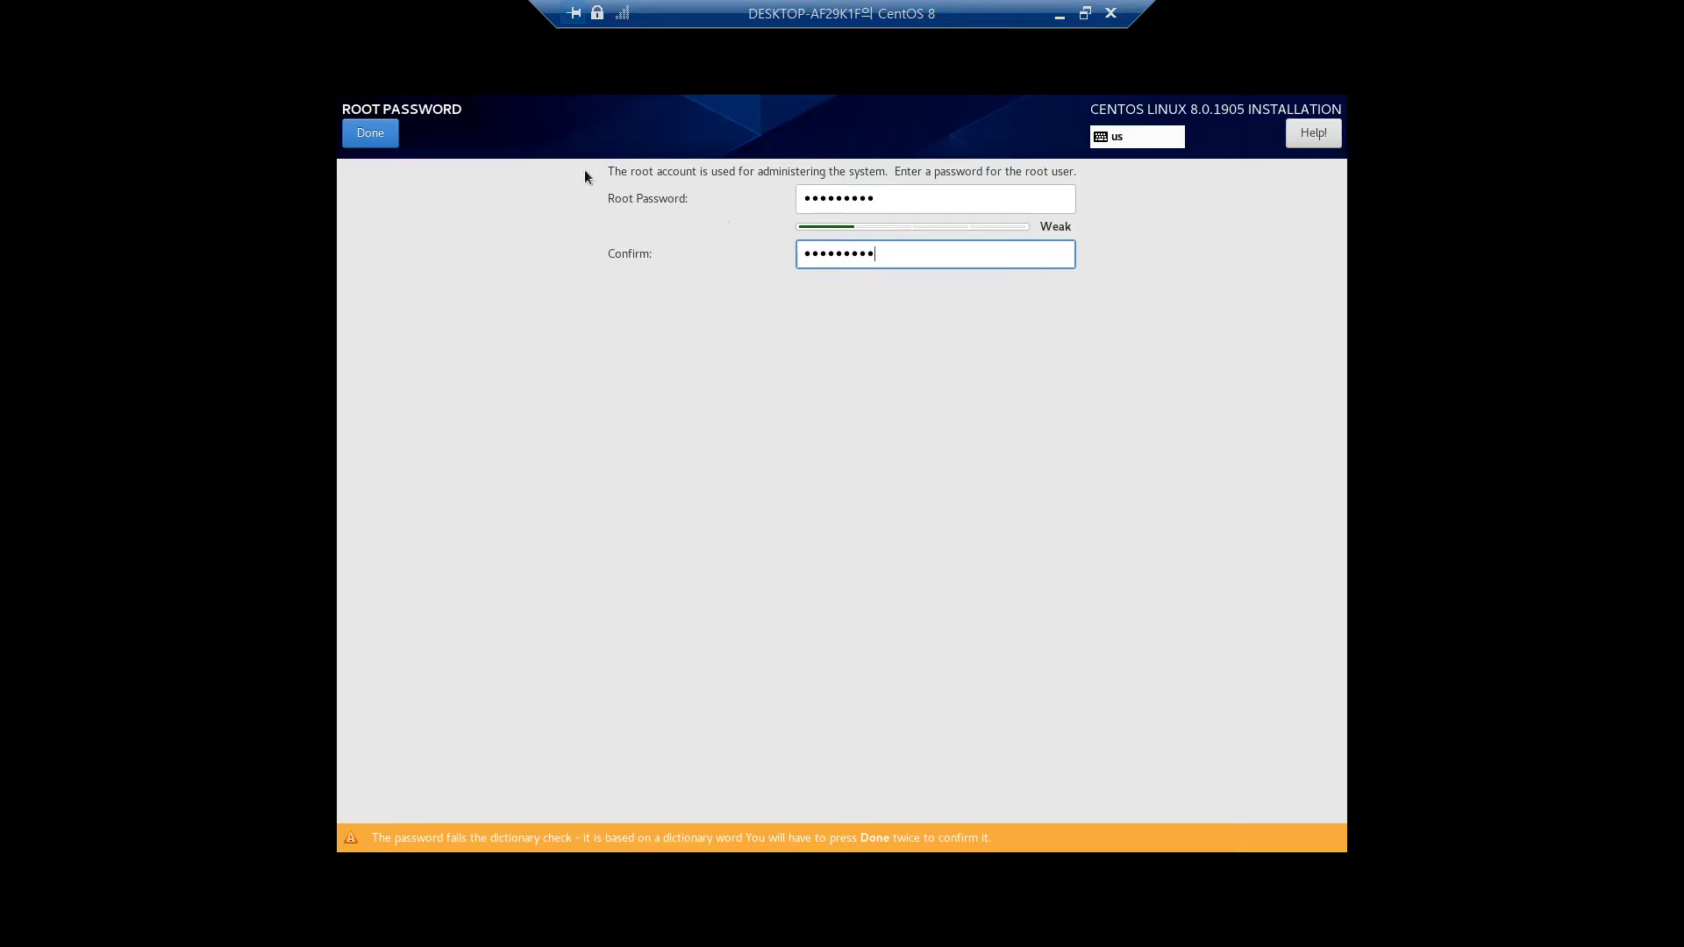
{"action": "left_click", "coordinate": [388, 137]}
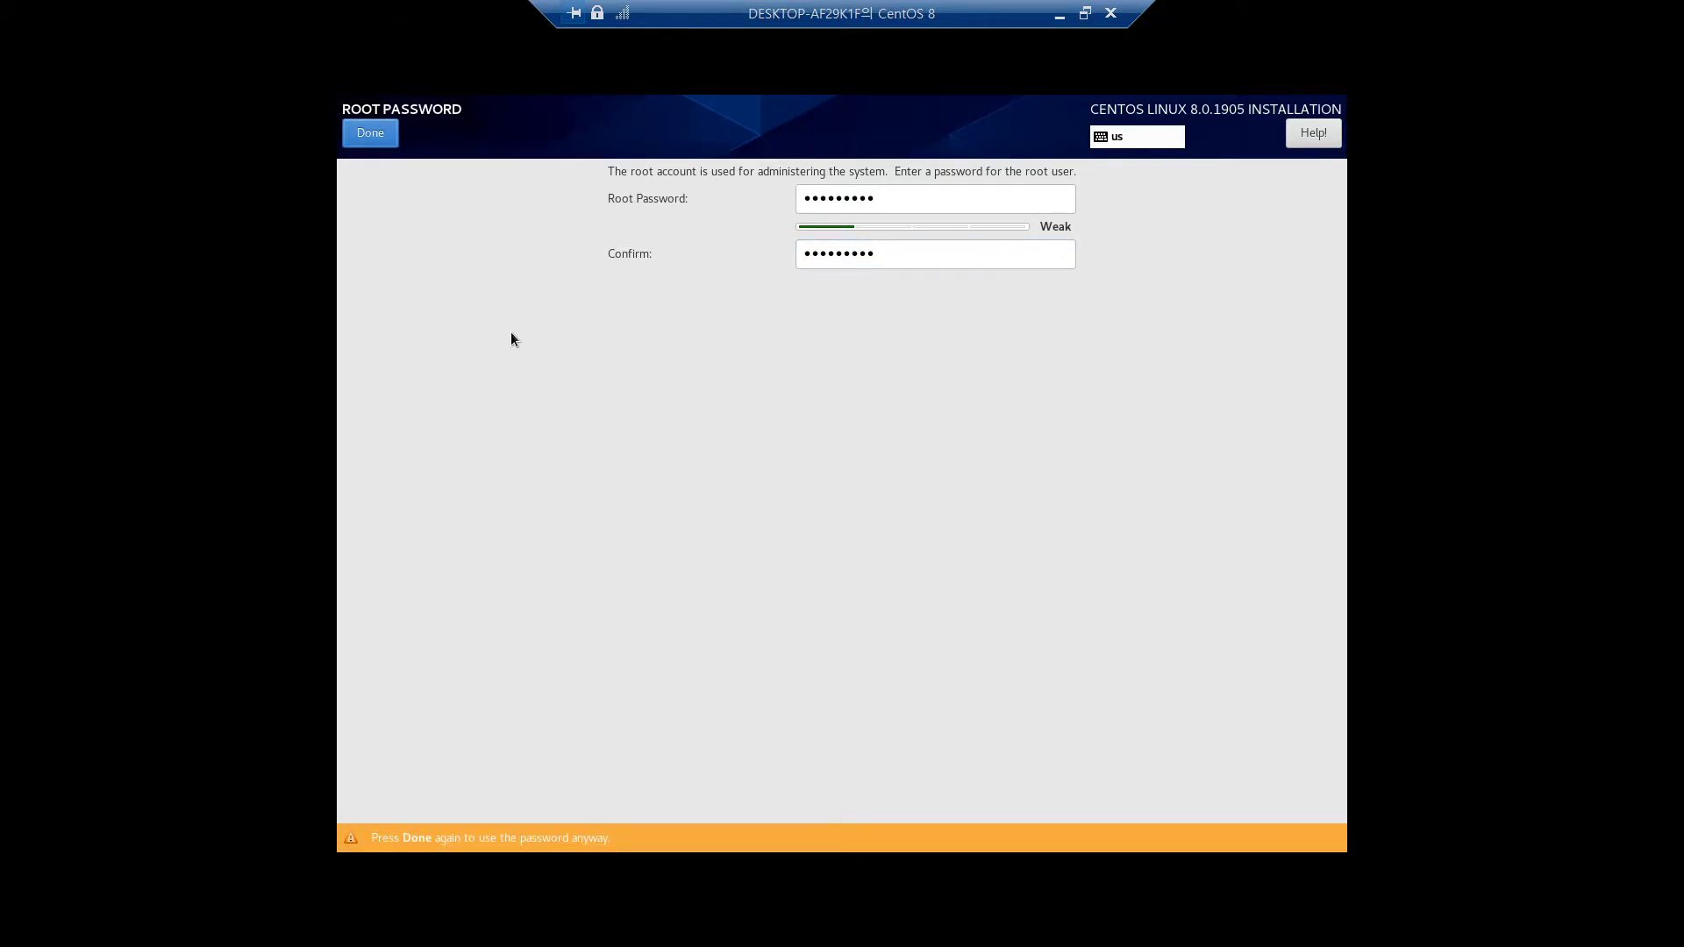
{"action": "left_click", "coordinate": [360, 130]}
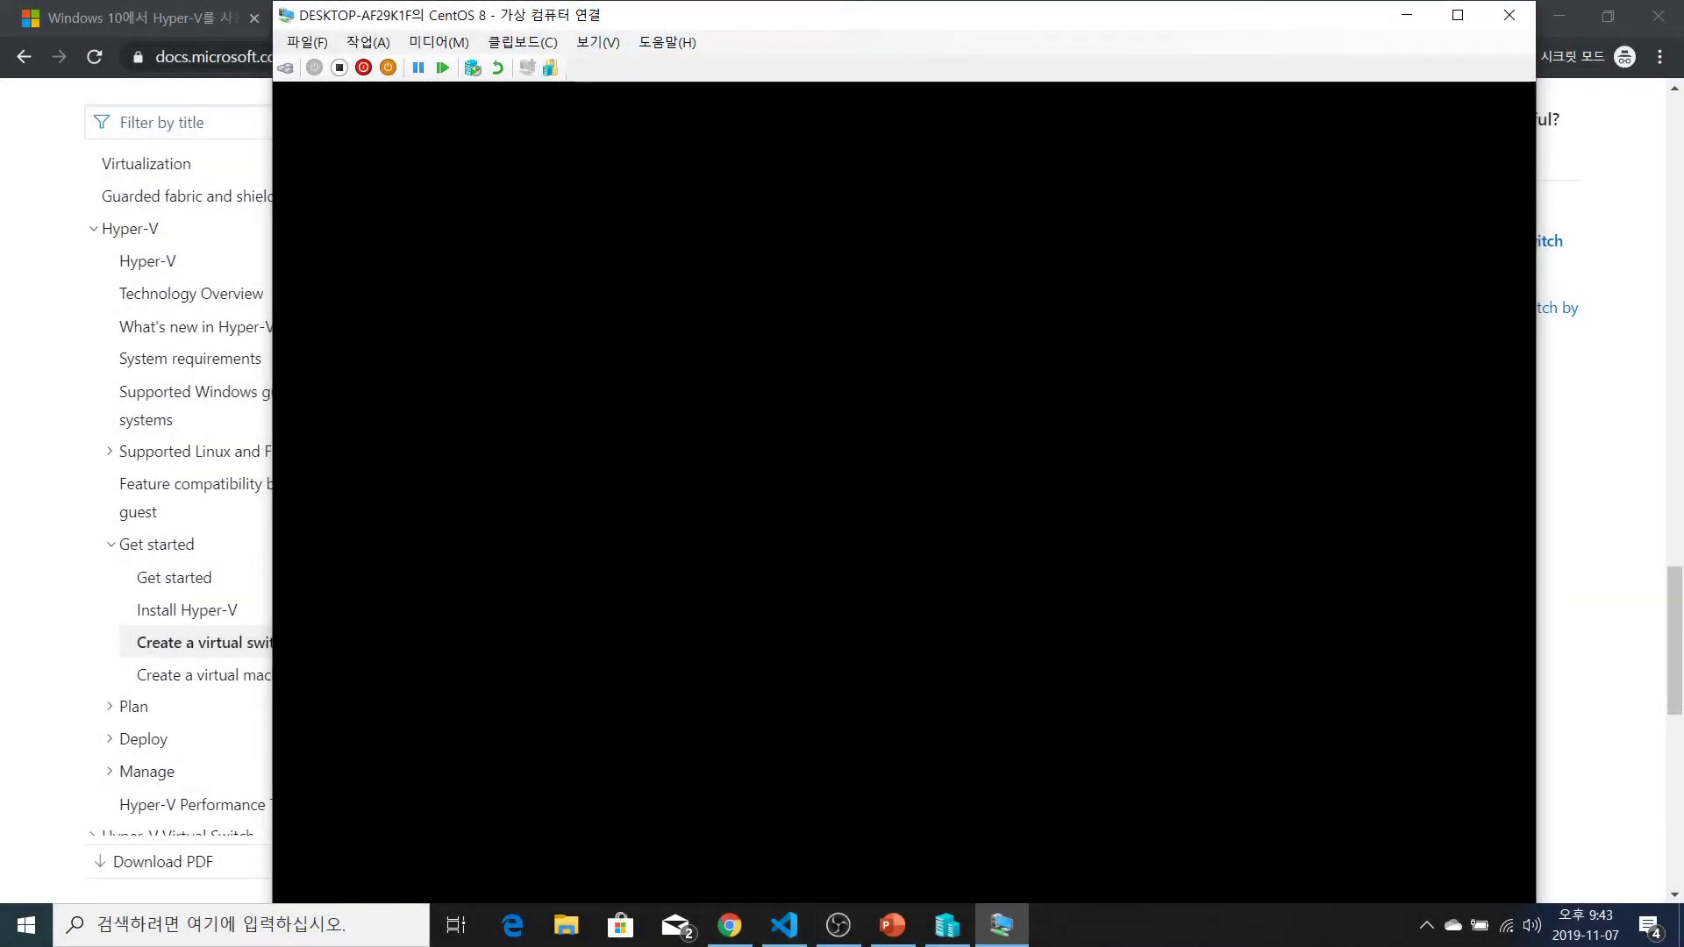
Leave the VM console via Hyper-V Manager and return to Chrome's create-a-virtual-switch guide
{"action": "left_click", "coordinate": [948, 932]}
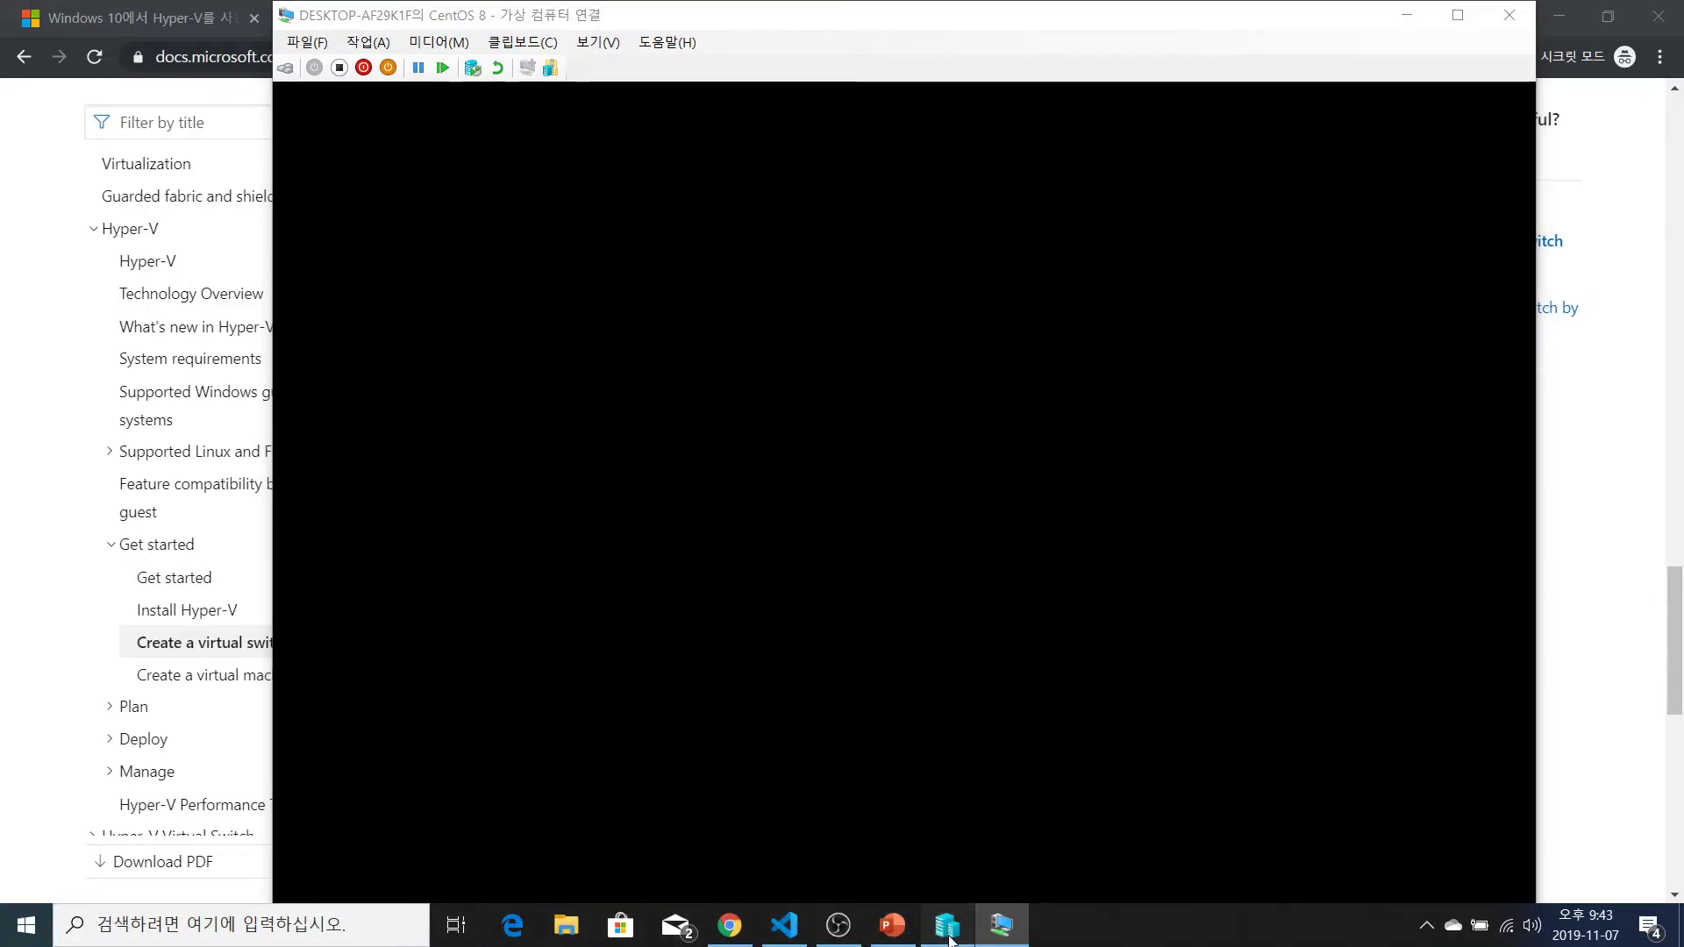
{"action": "left_click", "coordinate": [1000, 925]}
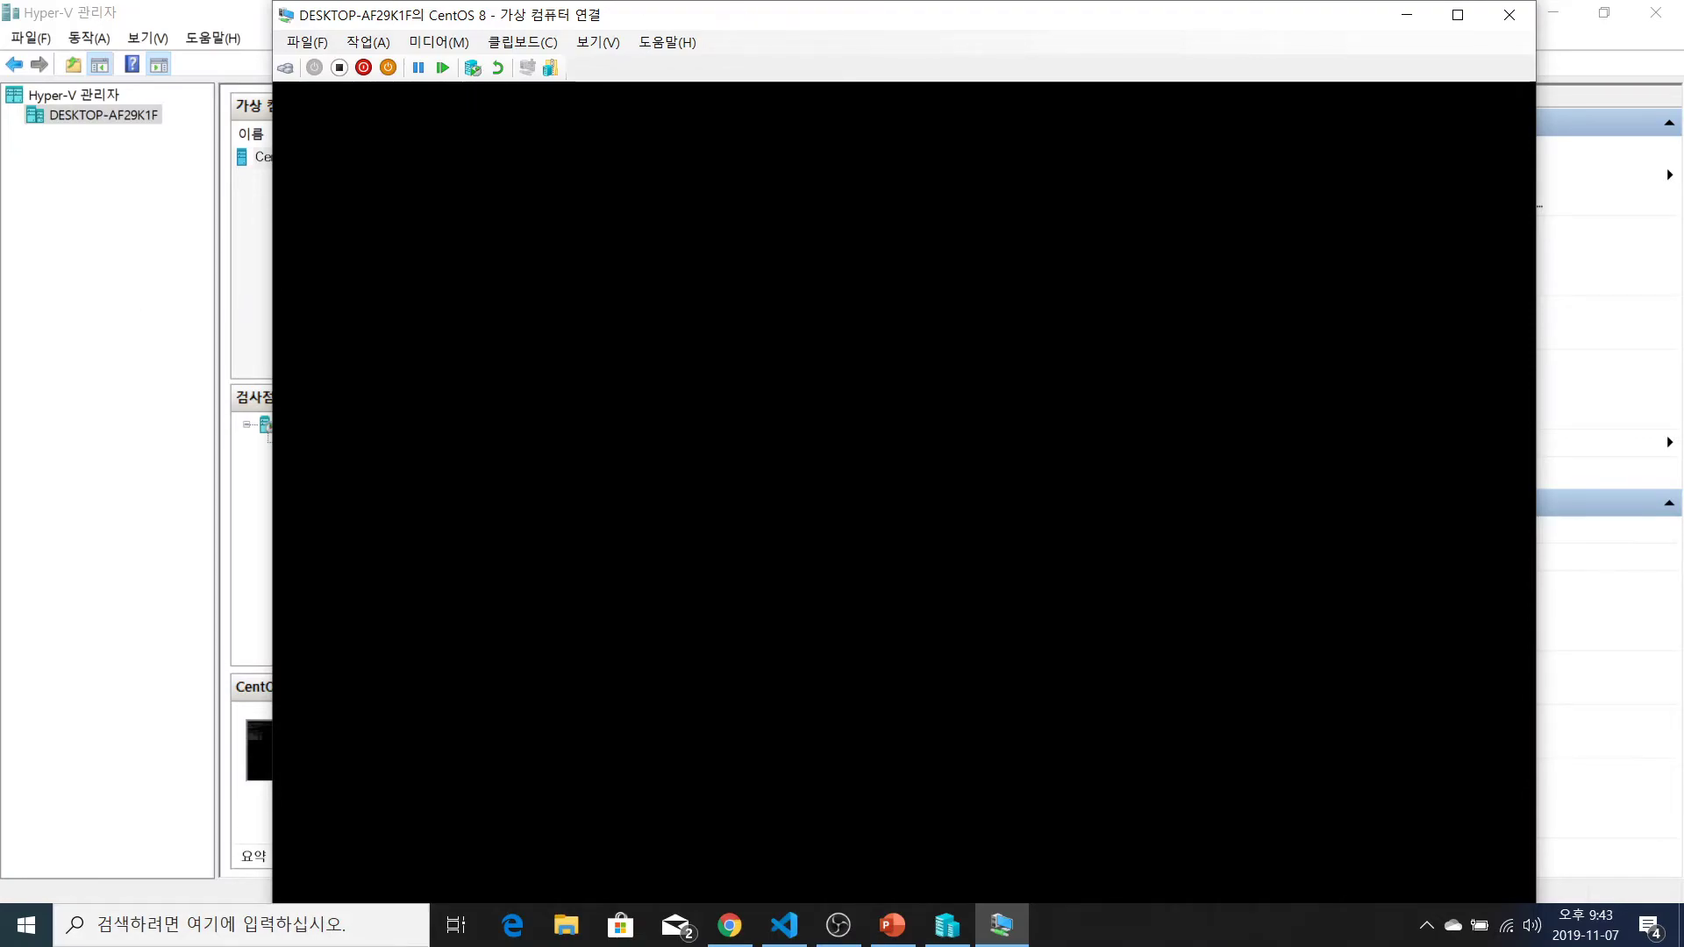
{"action": "left_click", "coordinate": [729, 925]}
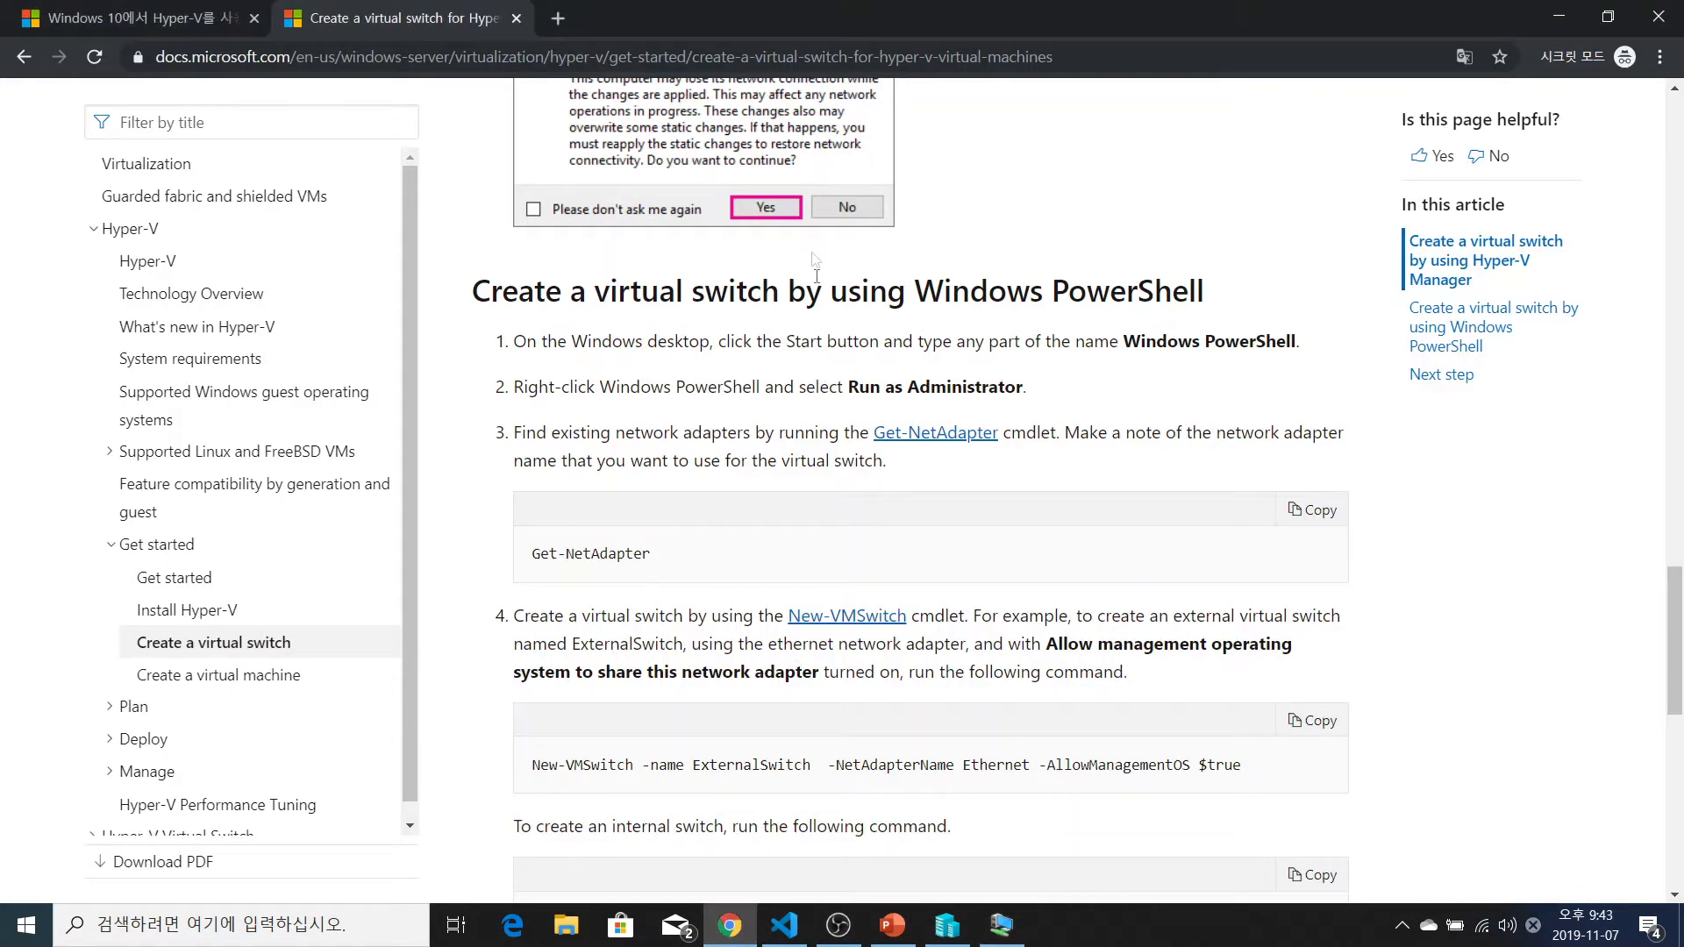
Search the web for putty in a new tab and reach the PuTTY download page via putty.org
{"action": "left_click", "coordinate": [558, 19]}
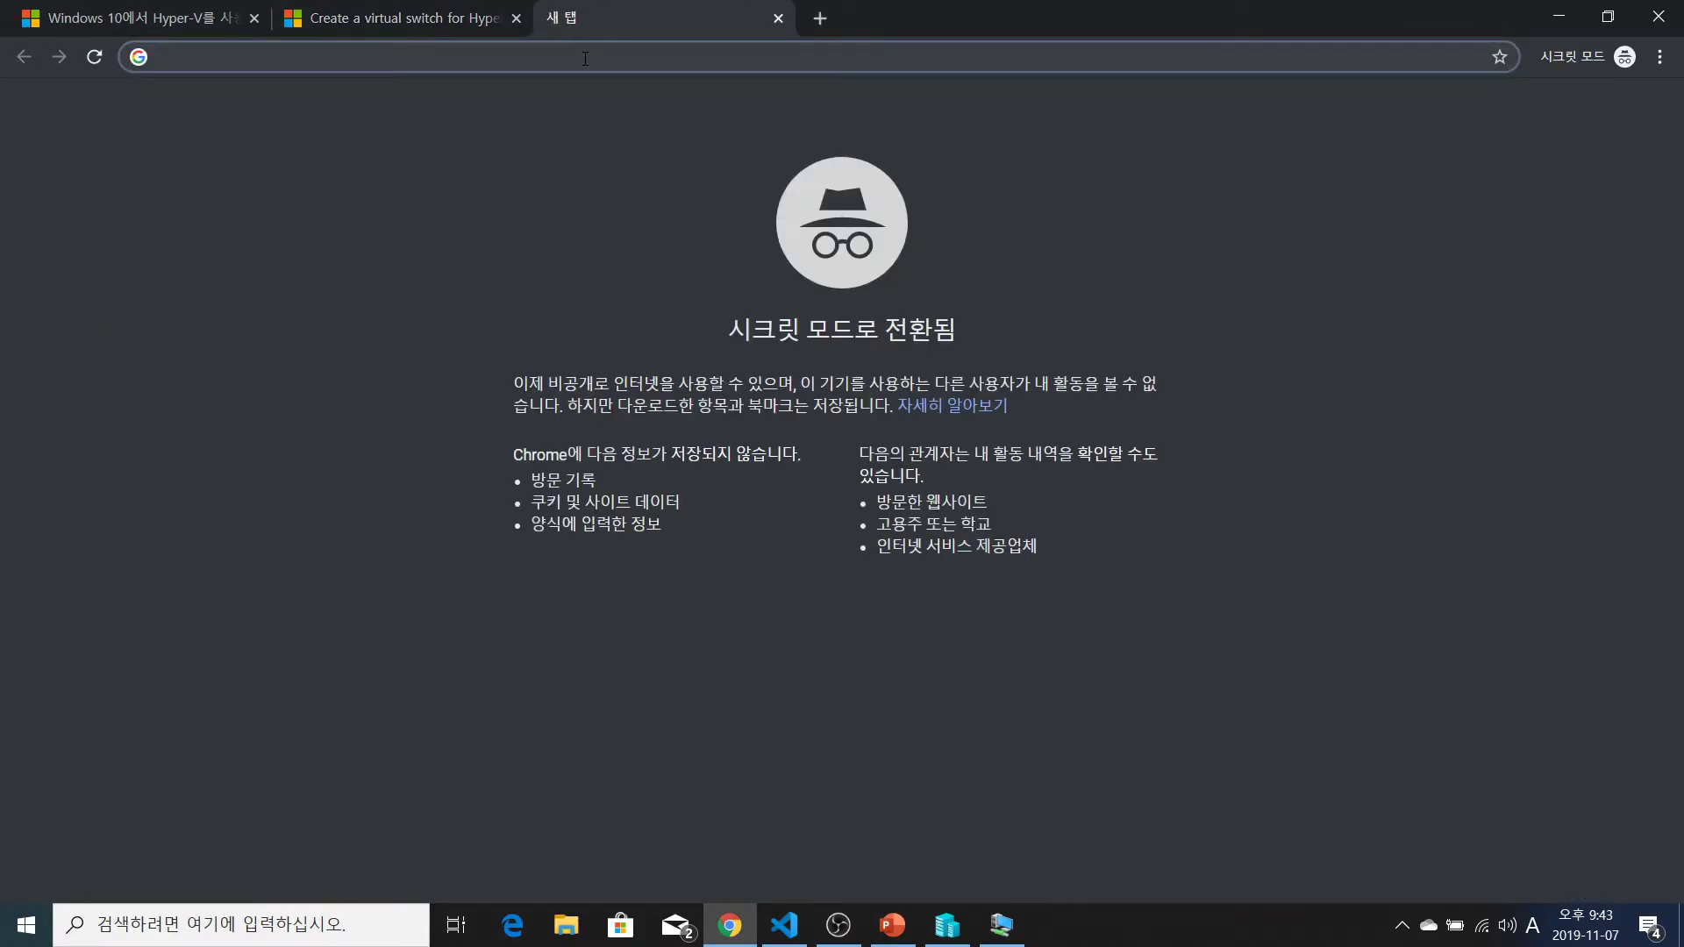
{"action": "type", "text": "putty"}
{"action": "key", "text": "Return"}
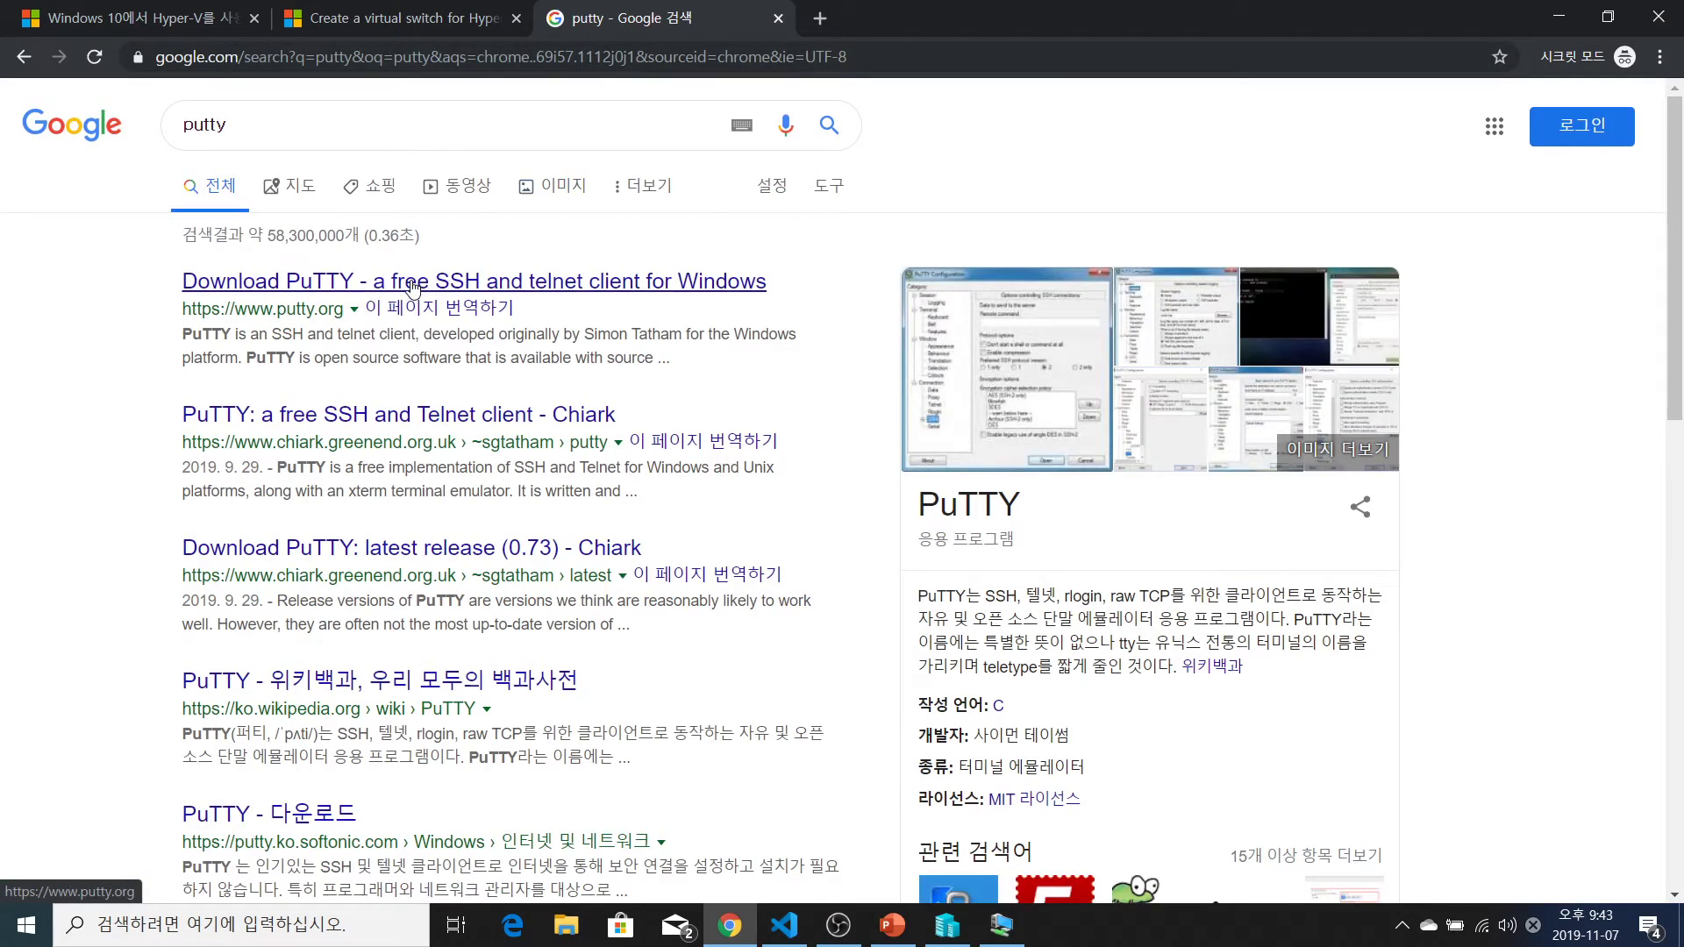
{"action": "left_click", "coordinate": [413, 285]}
{"action": "scroll", "coordinate": [327, 455], "scroll_direction": "down", "scroll_amount": 3}
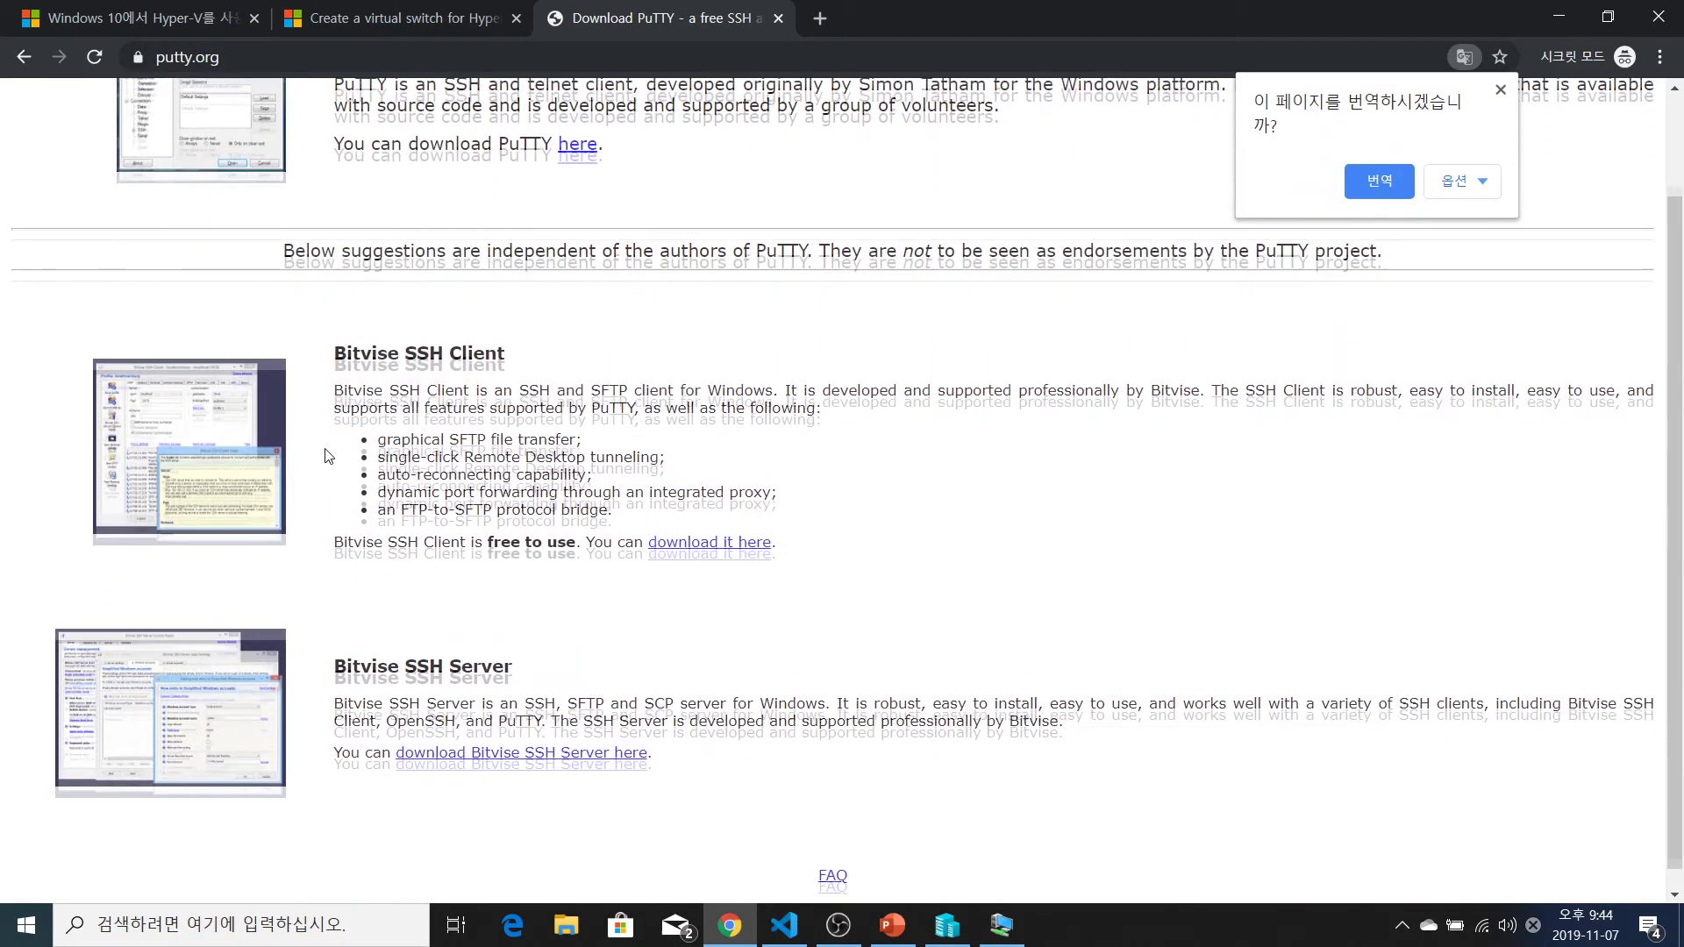
{"action": "scroll", "coordinate": [327, 455], "scroll_direction": "up", "scroll_amount": 2}
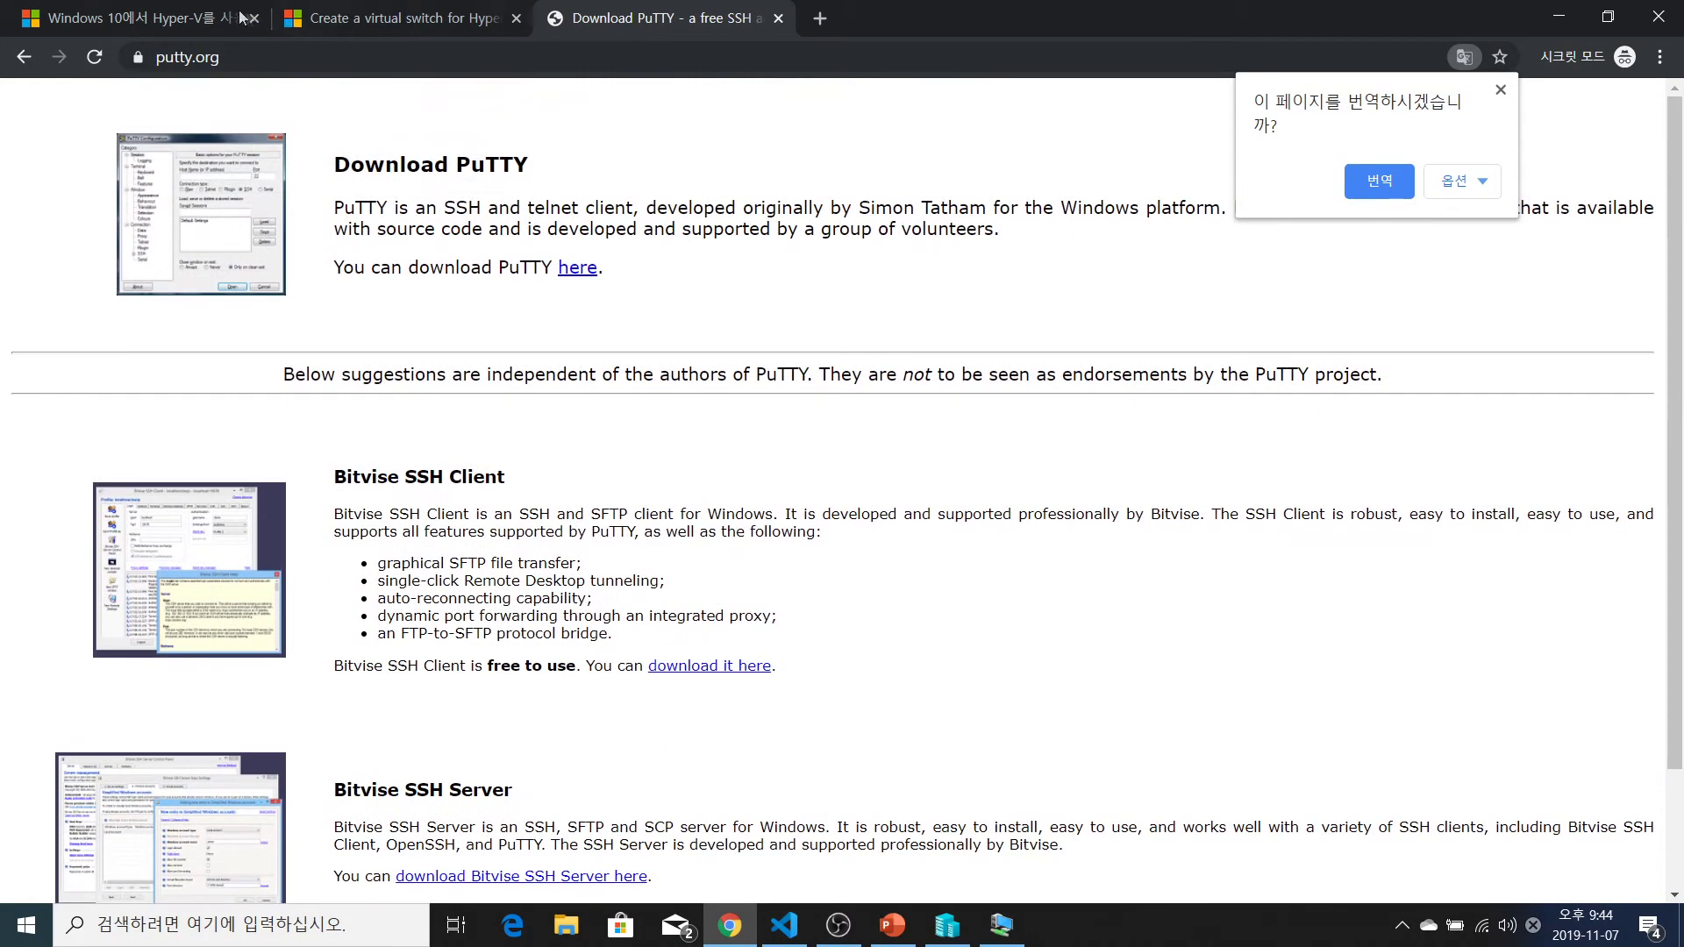
{"action": "left_click", "coordinate": [579, 267]}
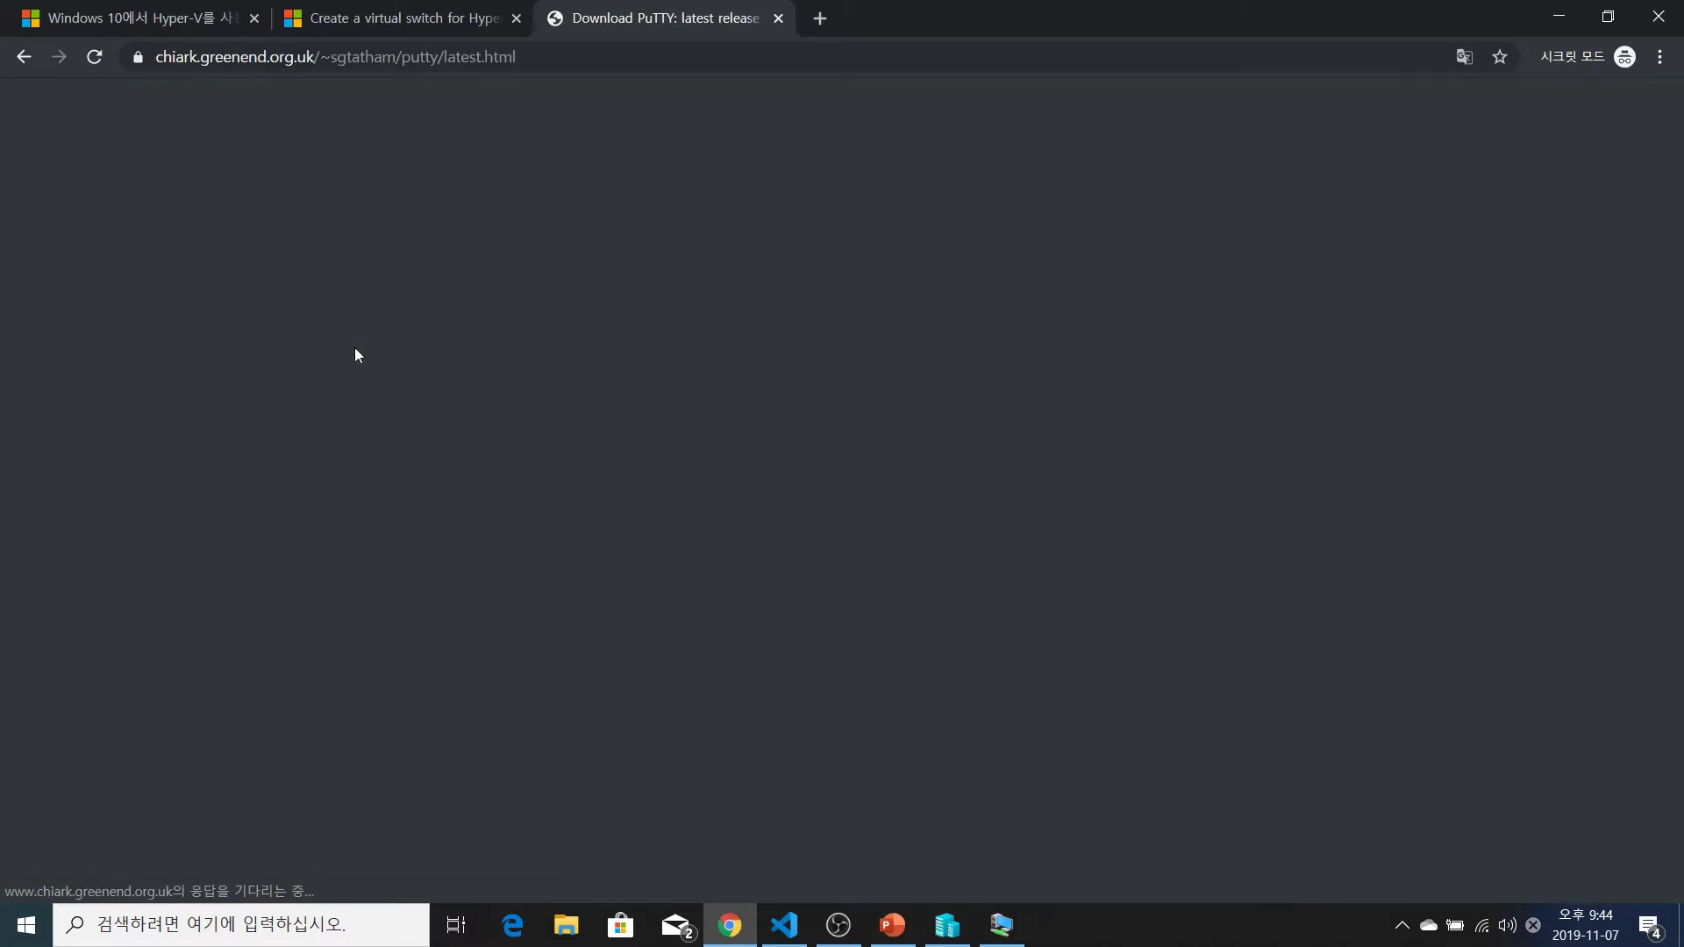
Download the 64-bit standalone putty.exe and open the downloaded file
{"action": "scroll", "coordinate": [356, 352], "scroll_direction": "down", "scroll_amount": 8}
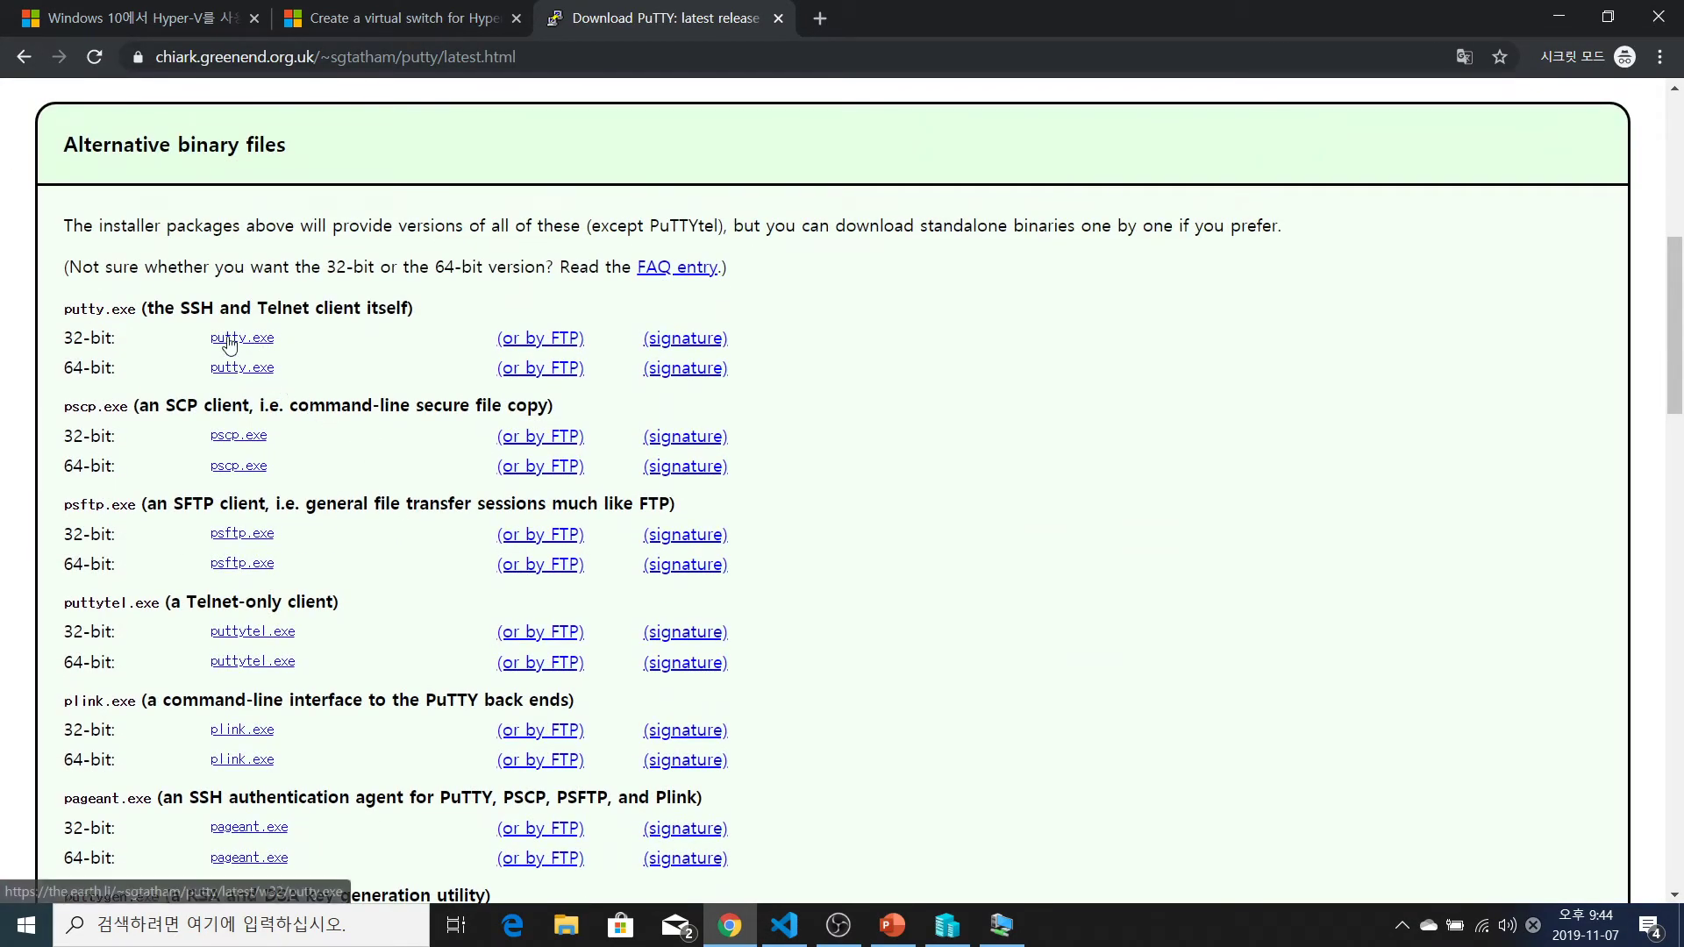
{"action": "left_click", "coordinate": [243, 369]}
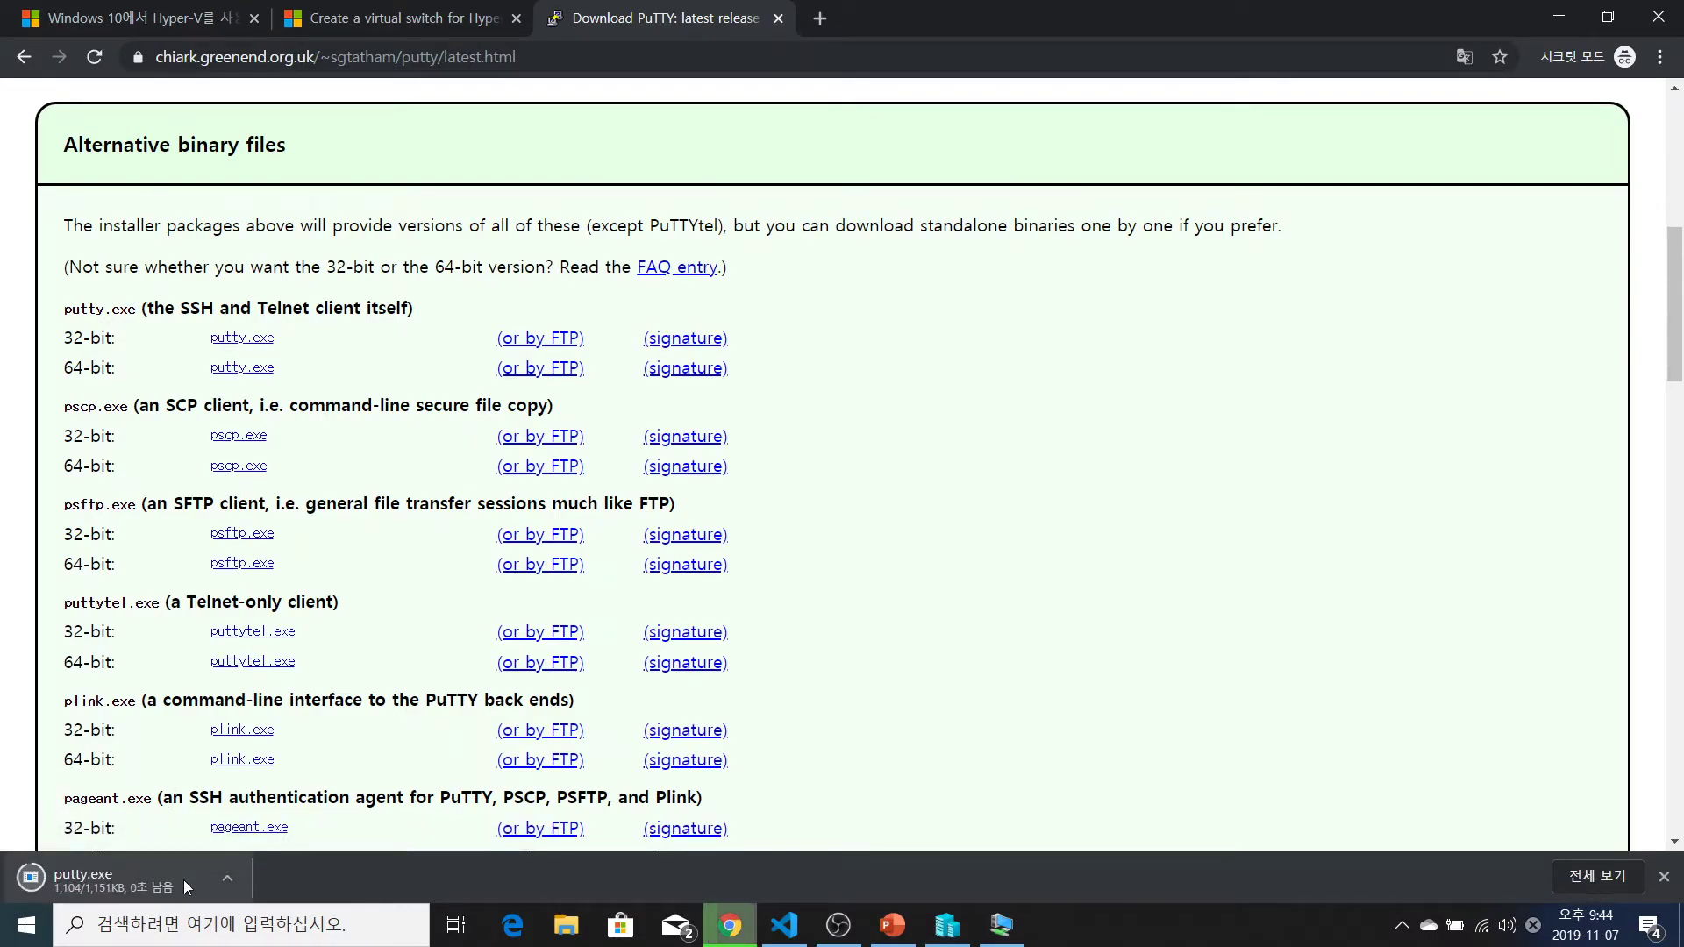
{"action": "left_click", "coordinate": [183, 881]}
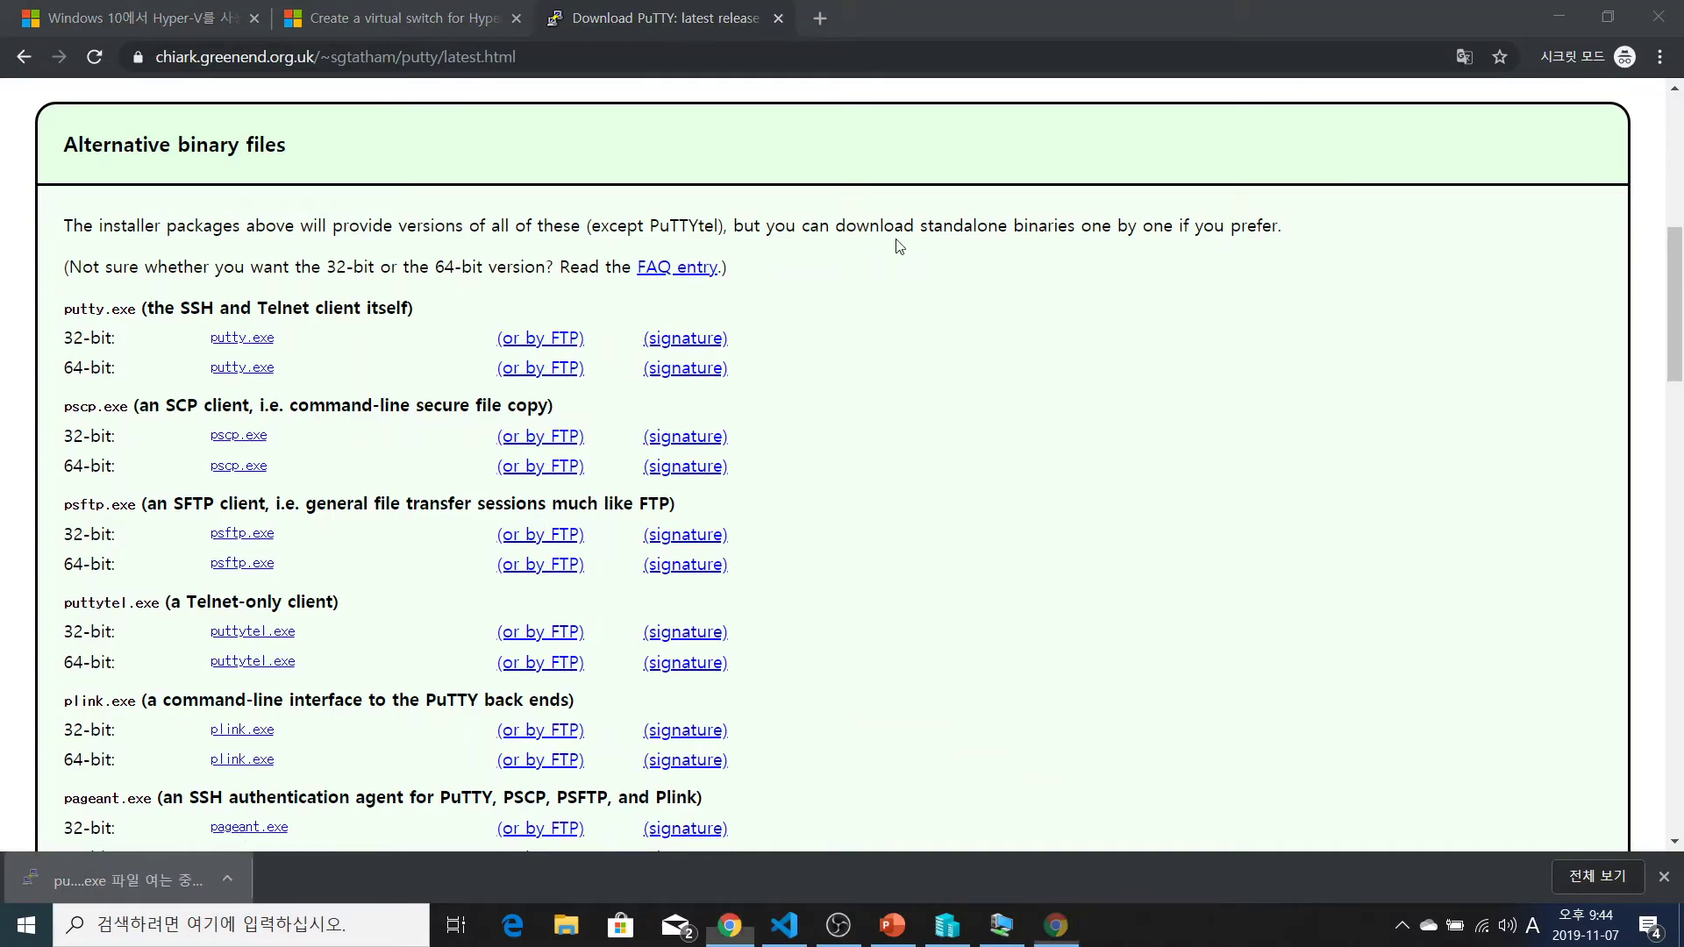
Connect over SSH to 192.168.96.17, accept the host key, and log in as root
{"action": "type", "text": "192.168.96.17"}
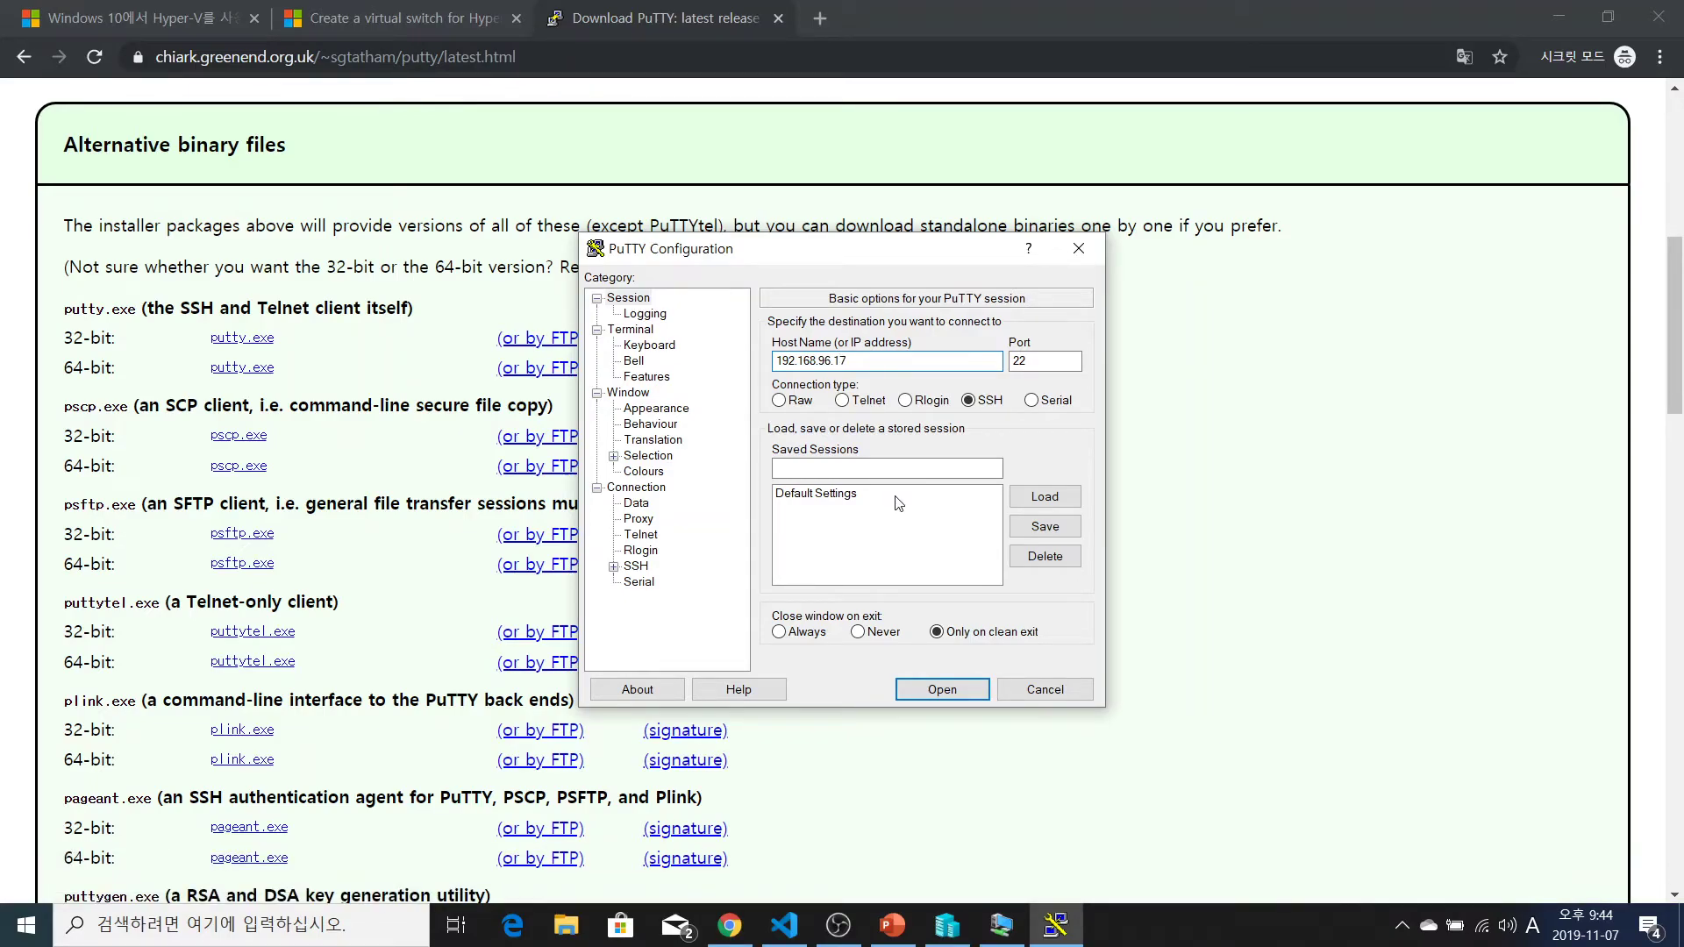
{"action": "key", "text": "Return"}
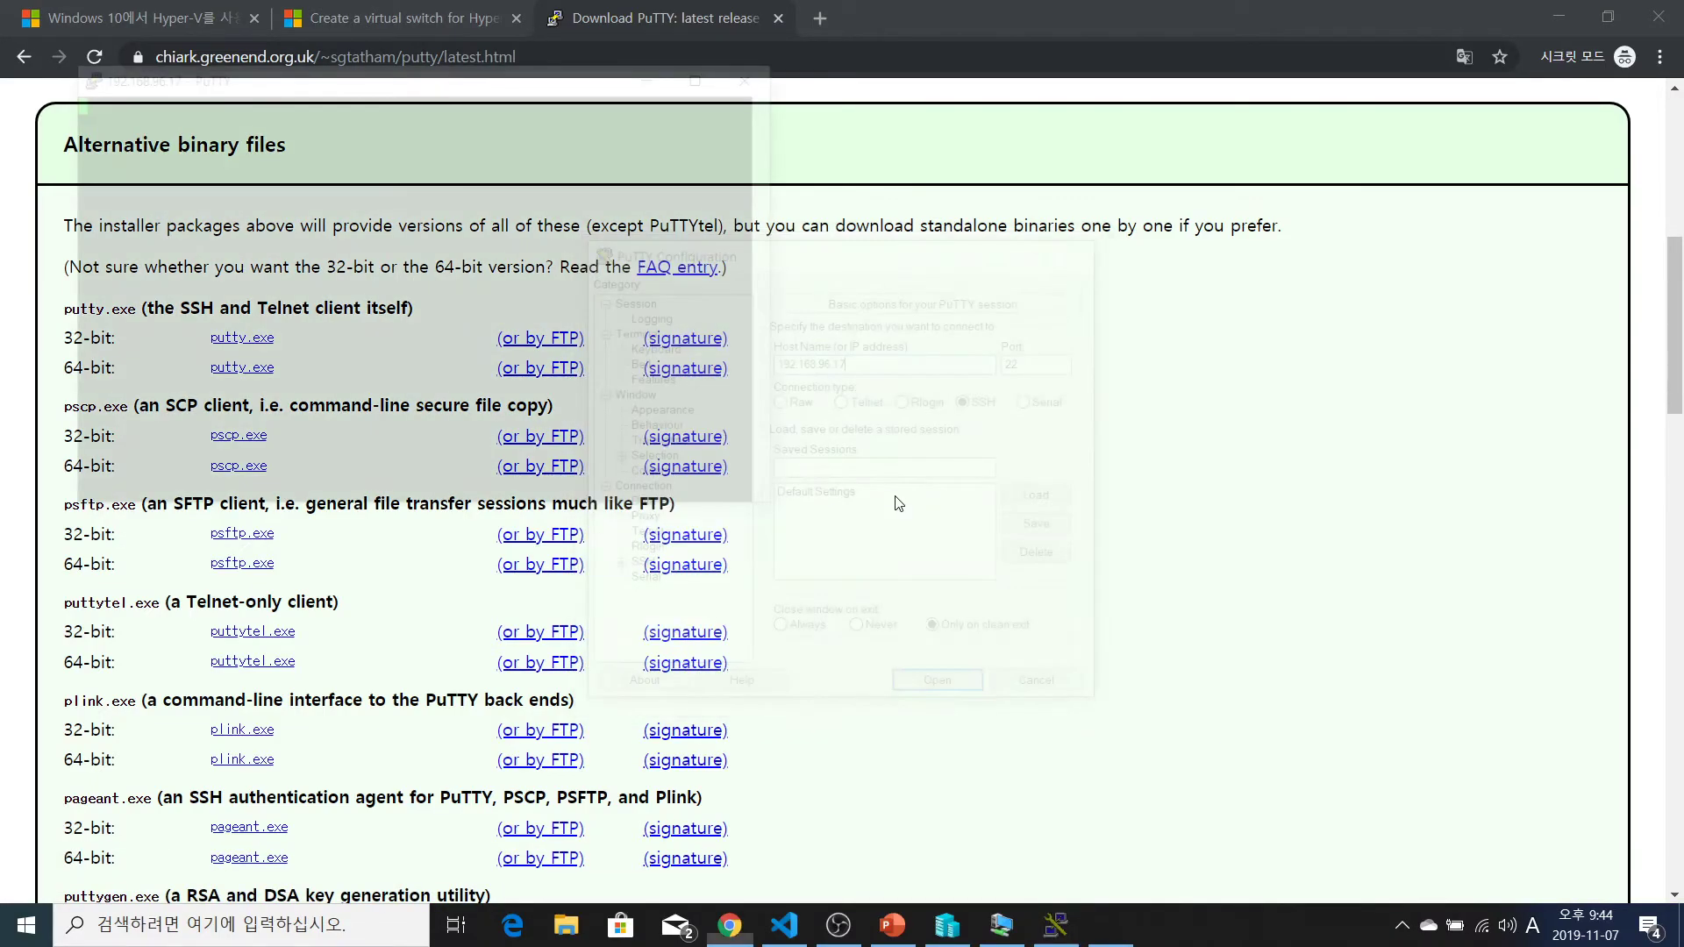
{"action": "key", "text": "Left"}
{"action": "key", "text": "Left"}
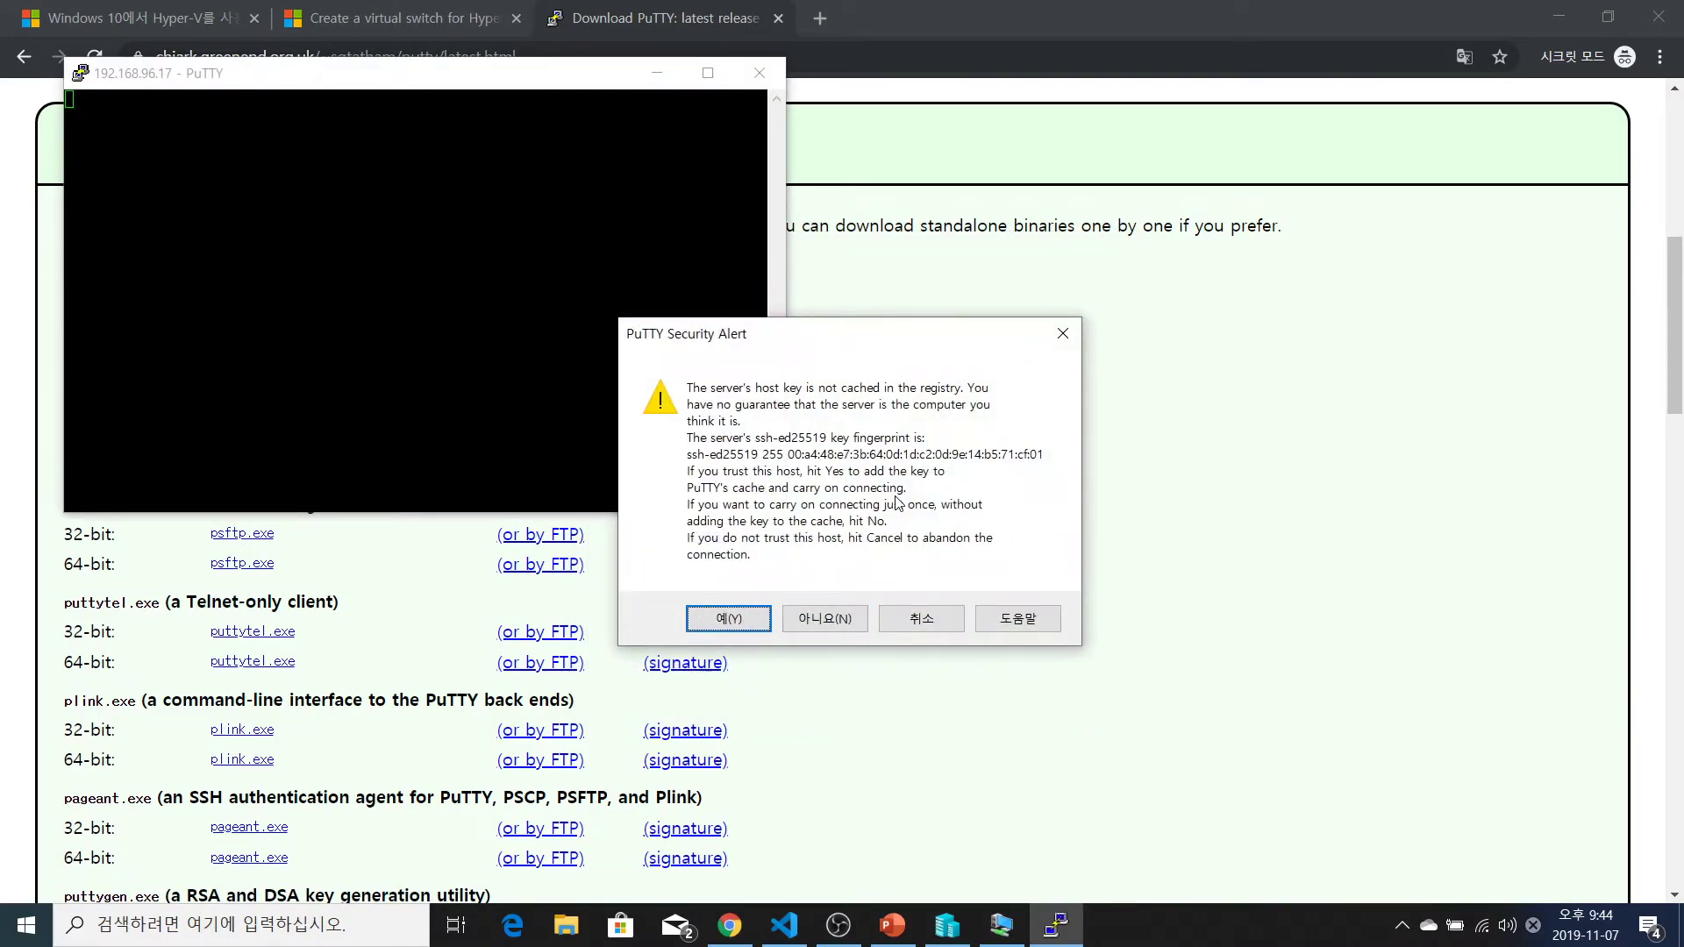
{"action": "key", "text": "Return"}
{"action": "type", "text": "root"}
{"action": "key", "text": "Return"}
{"action": "key", "text": "Return"}
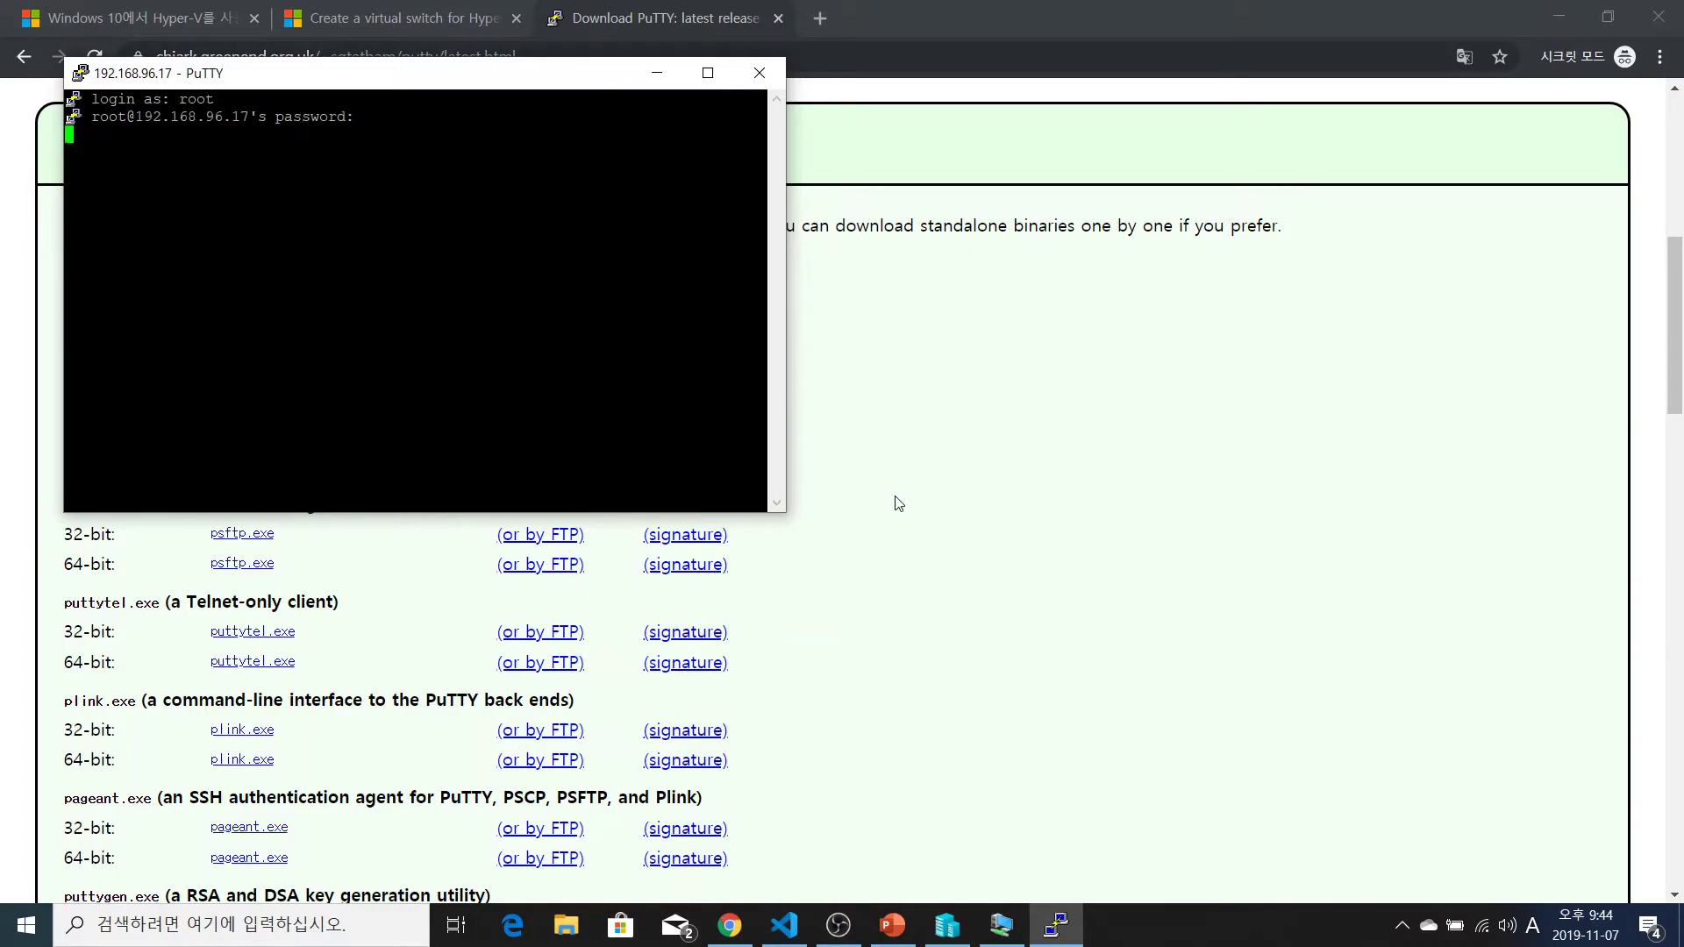
Run ifconfig and ip a to show eth0 at 192.168.96.17/20
{"action": "key", "text": "Return"}
{"action": "key", "text": "Return"}
{"action": "key", "text": "Return"}
{"action": "type", "text": "ifconfig"}
{"action": "key", "text": "Return"}
{"action": "key", "text": "Return"}
{"action": "key", "text": "Return"}
{"action": "key", "text": "Return"}
{"action": "key", "text": "Return"}
{"action": "key", "text": "Return"}
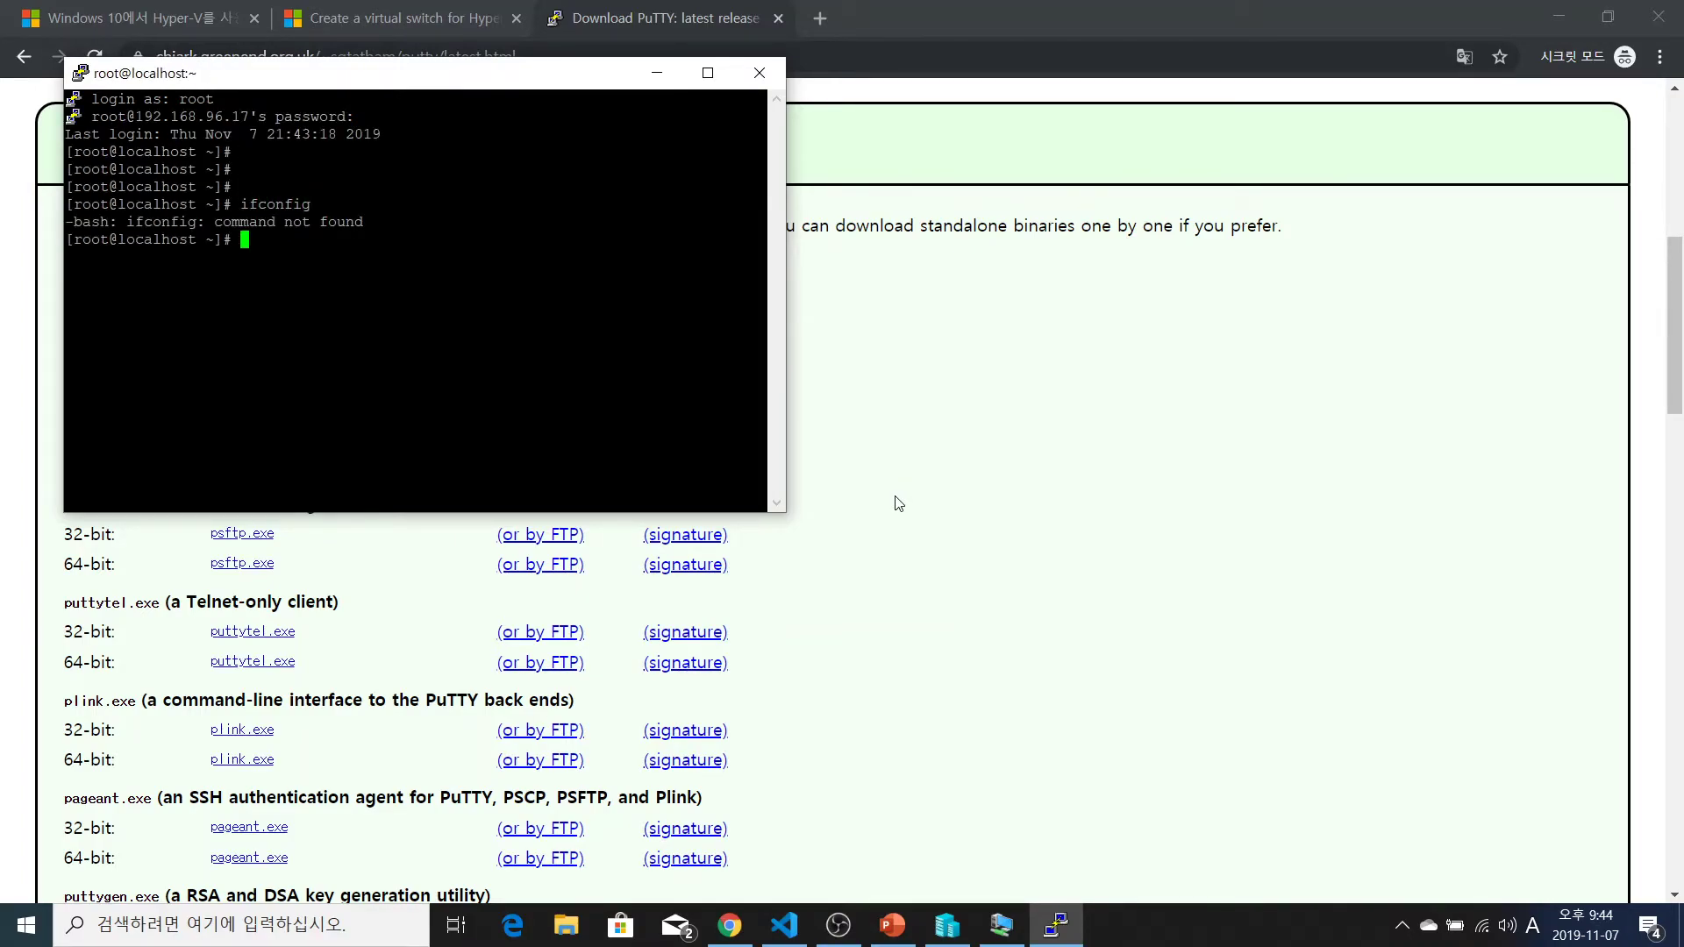
{"action": "type", "text": "ip a"}
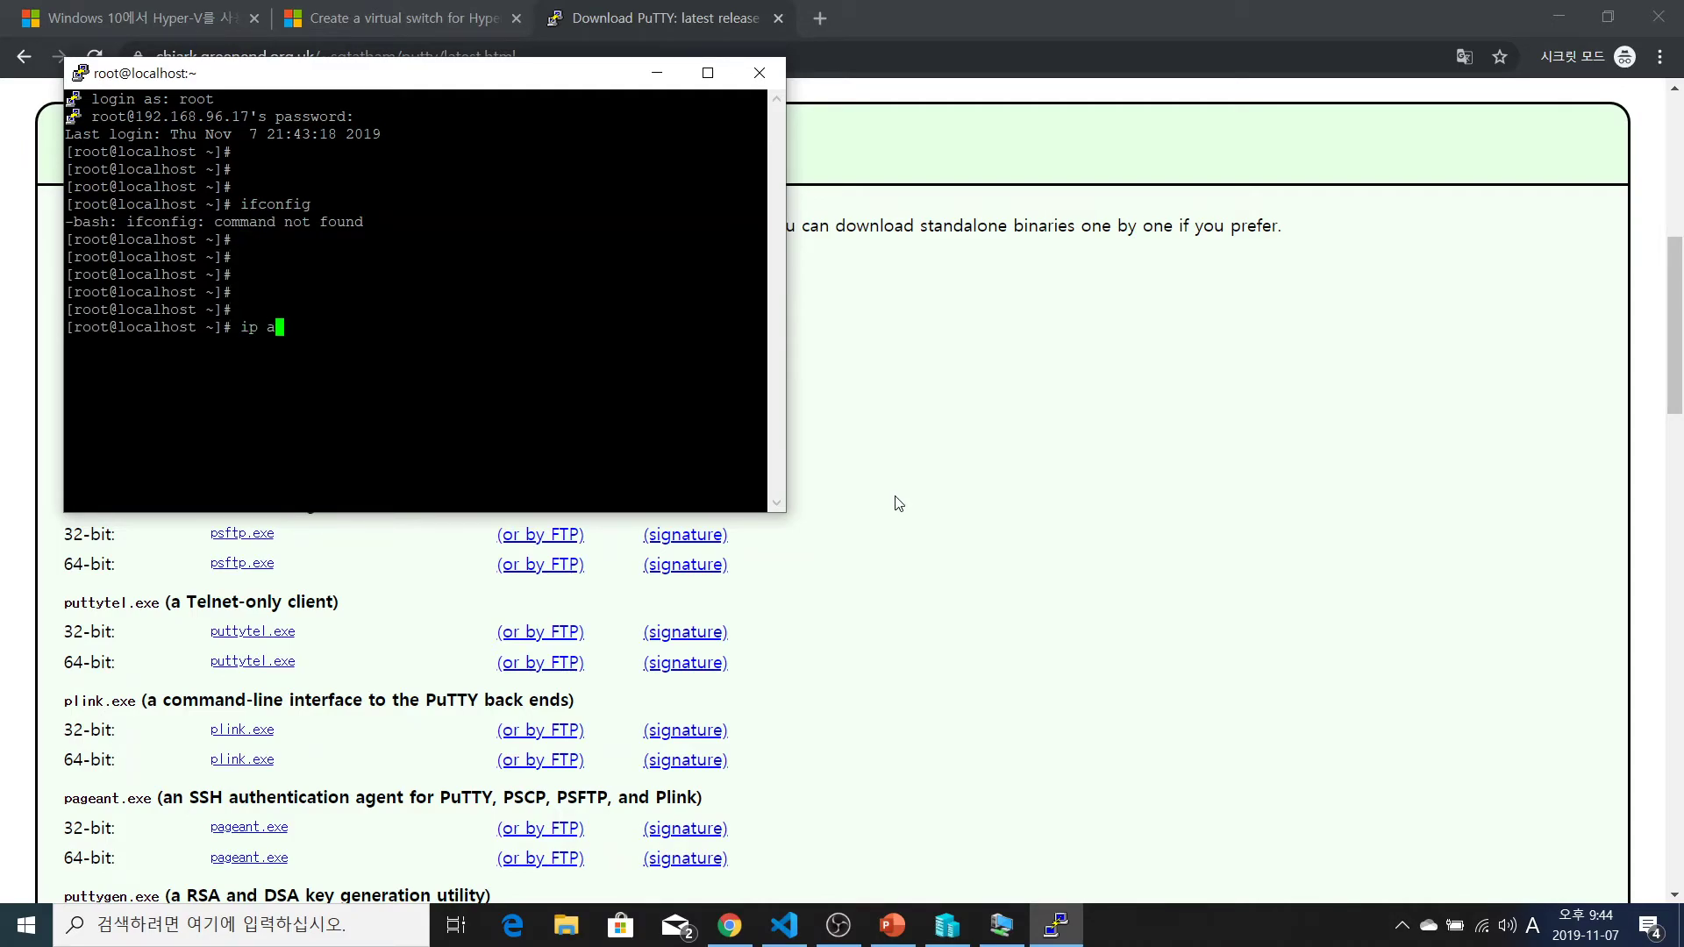
{"action": "key", "text": "Return"}
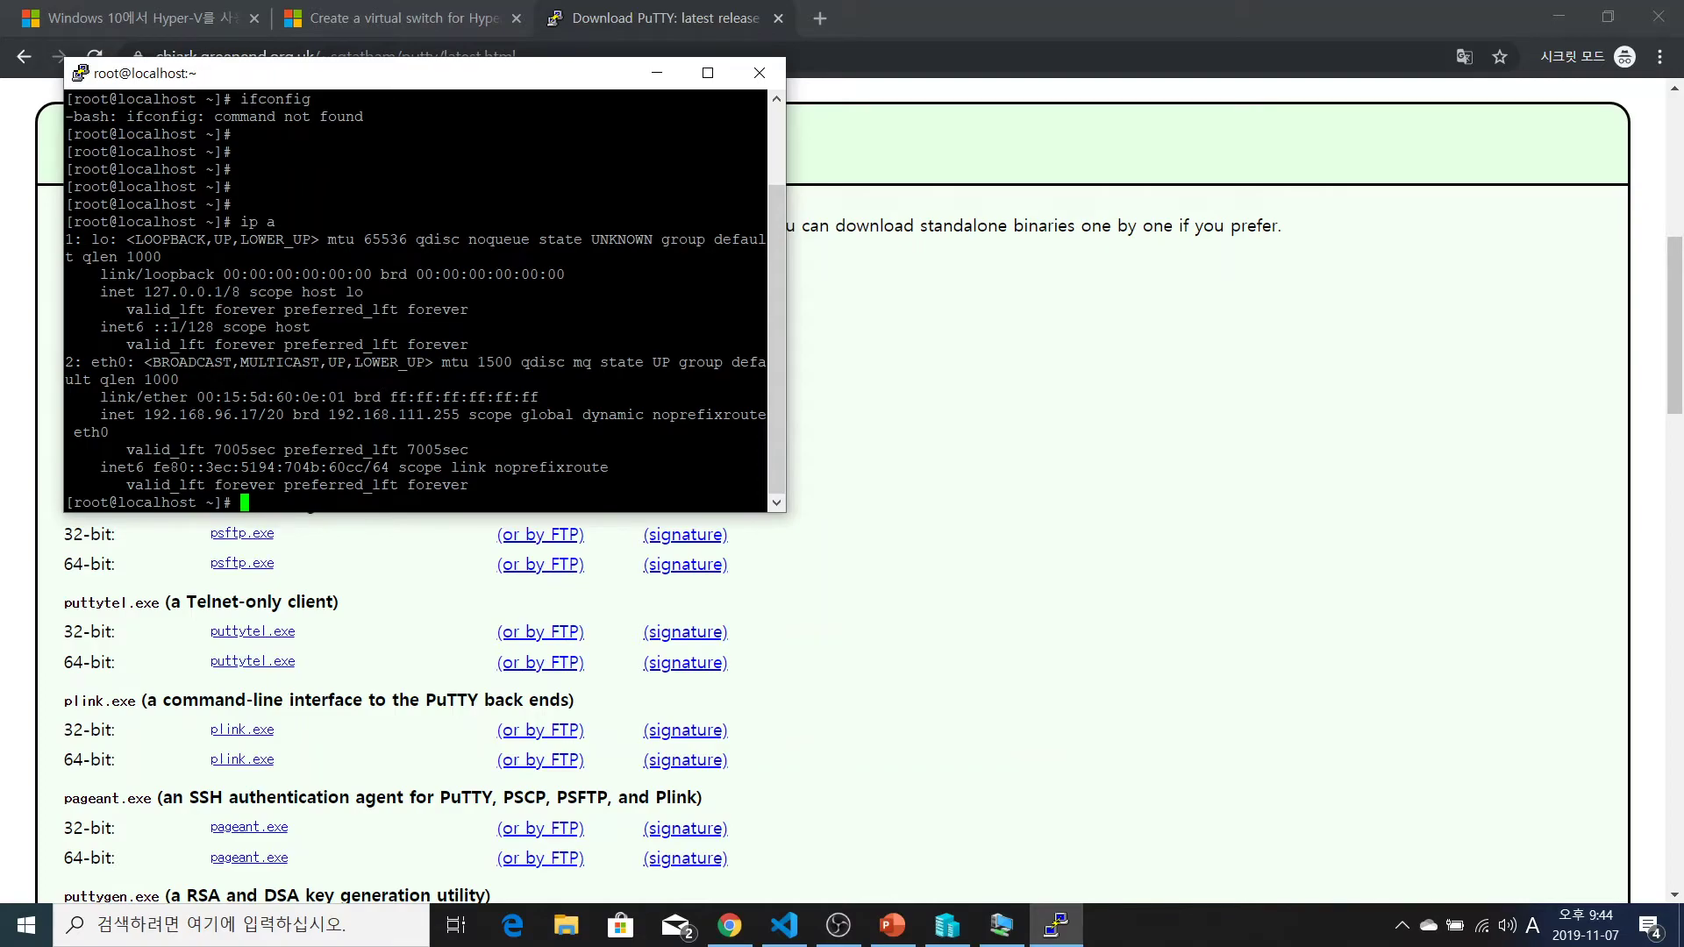
{"action": "left_click_drag", "start_coordinate": [521, 88], "coordinate": [555, 104]}
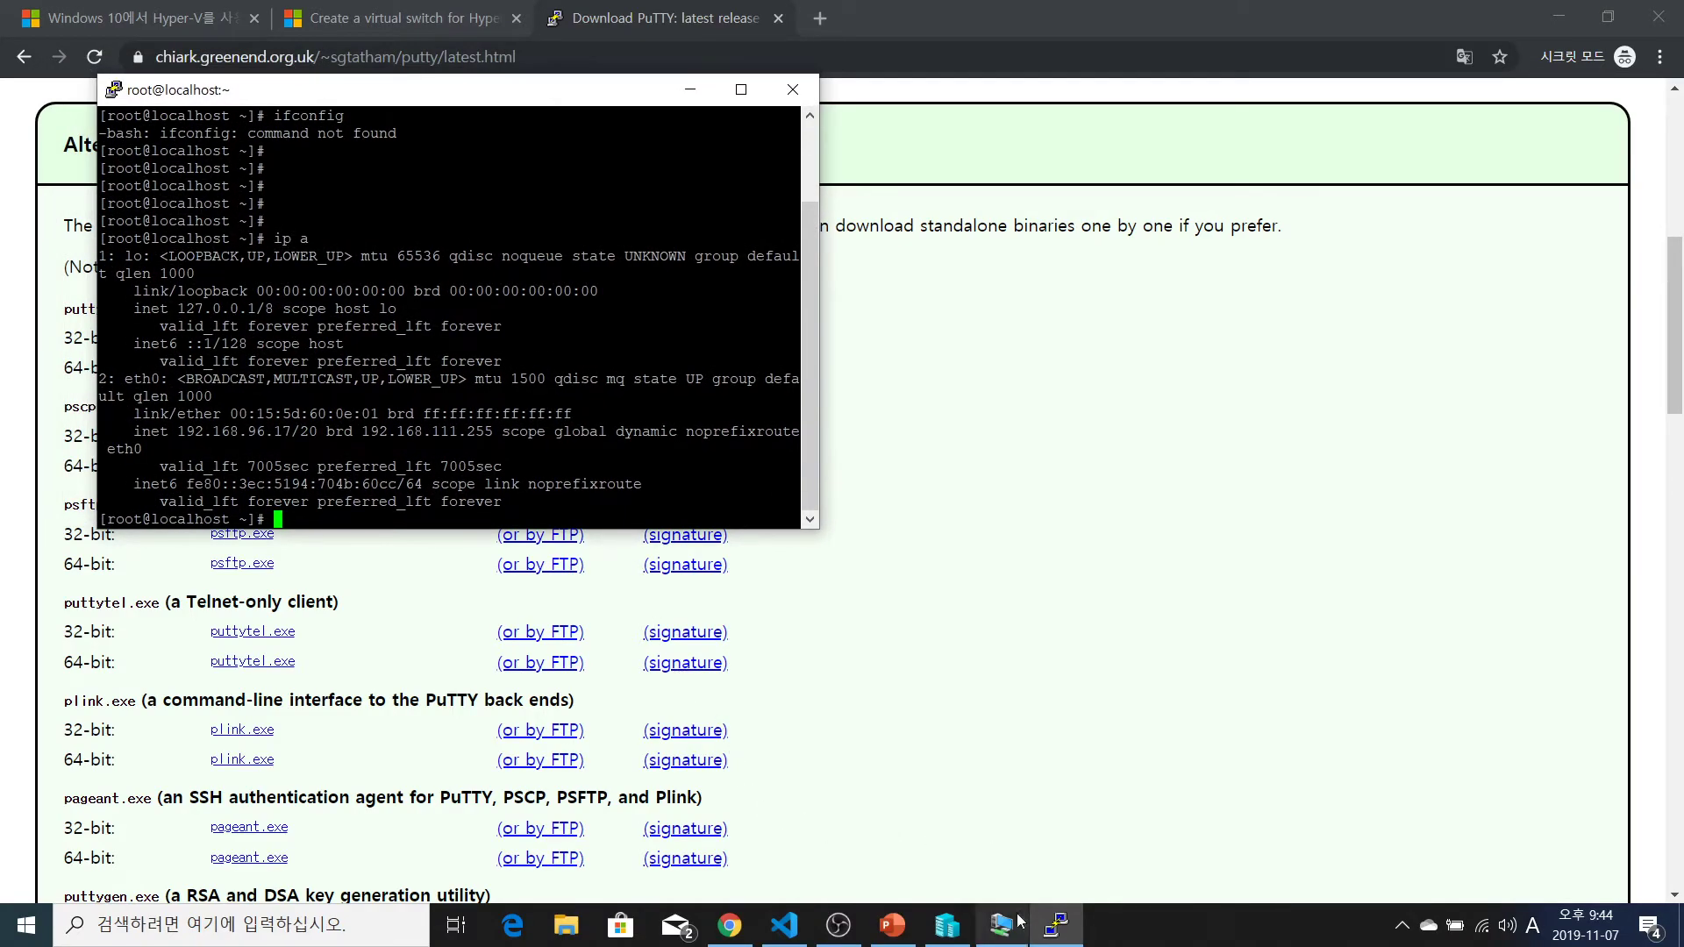
{"action": "left_click", "coordinate": [1001, 925]}
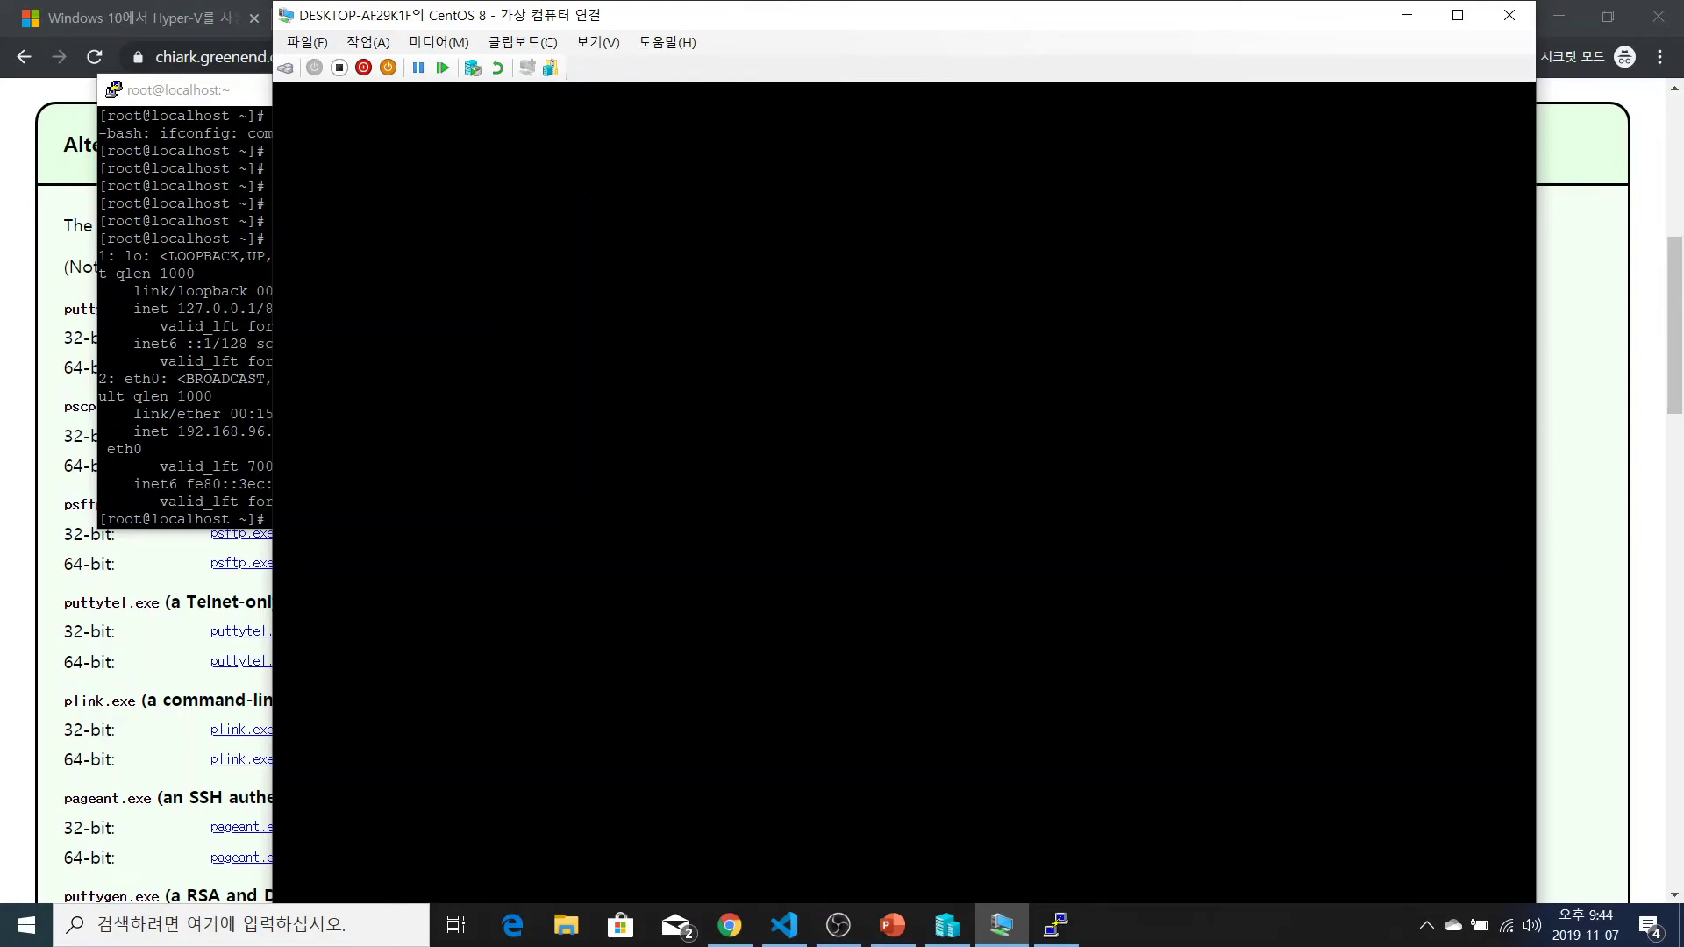
{"action": "left_click", "coordinate": [598, 42]}
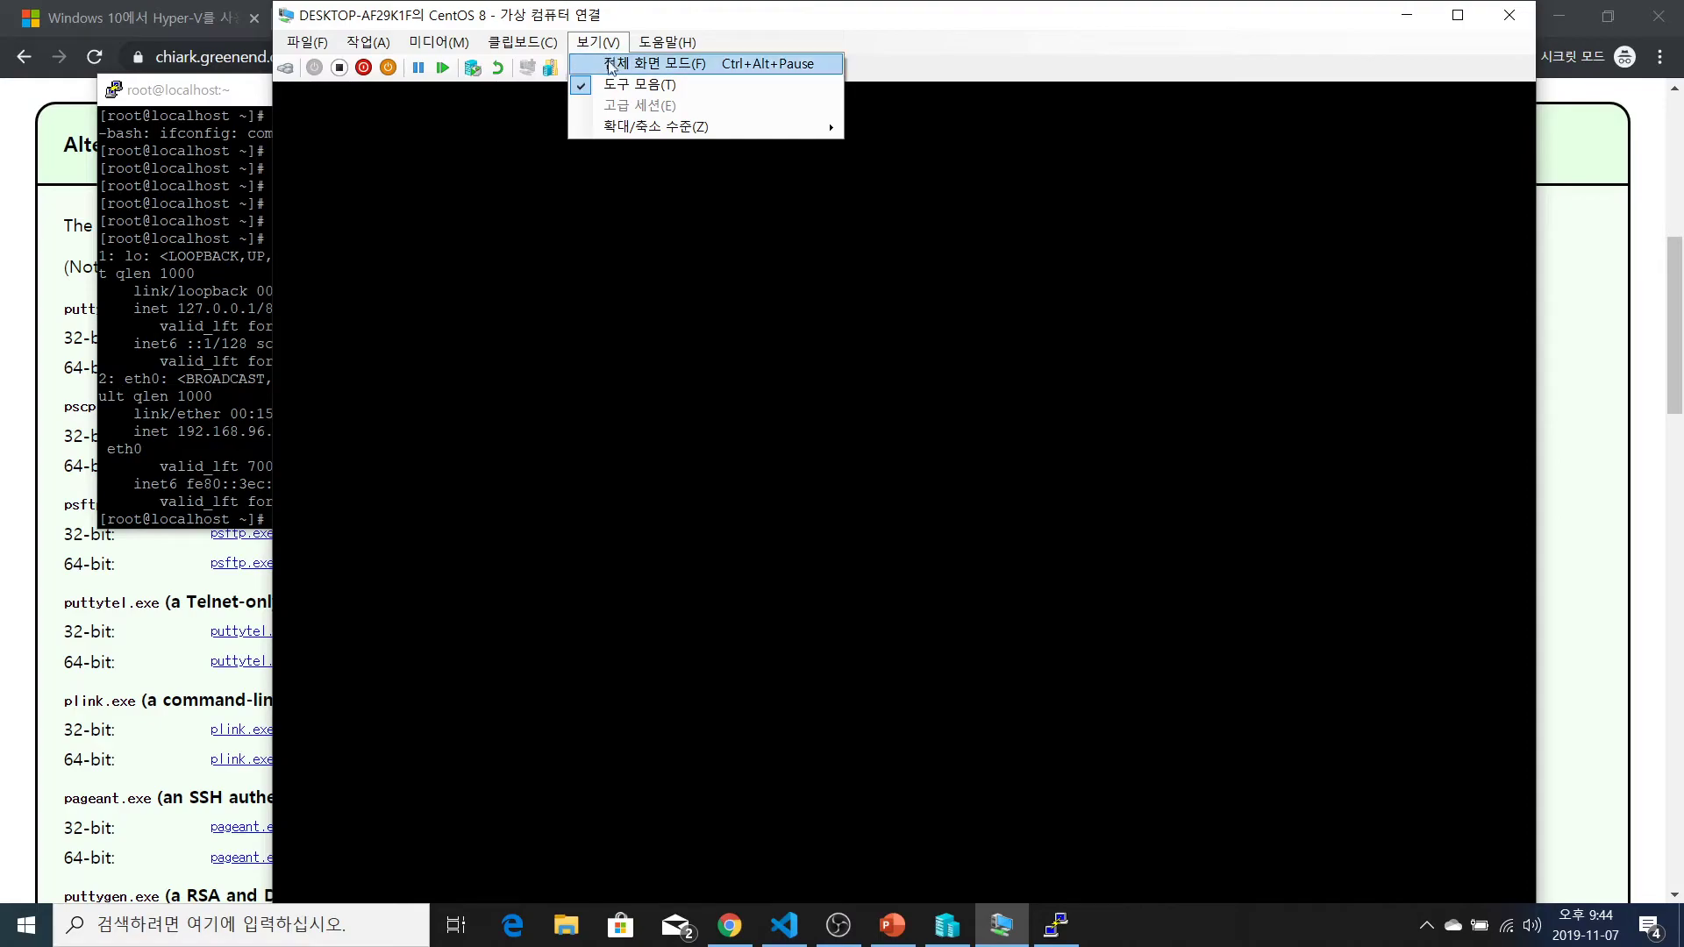
{"action": "left_click", "coordinate": [598, 43]}
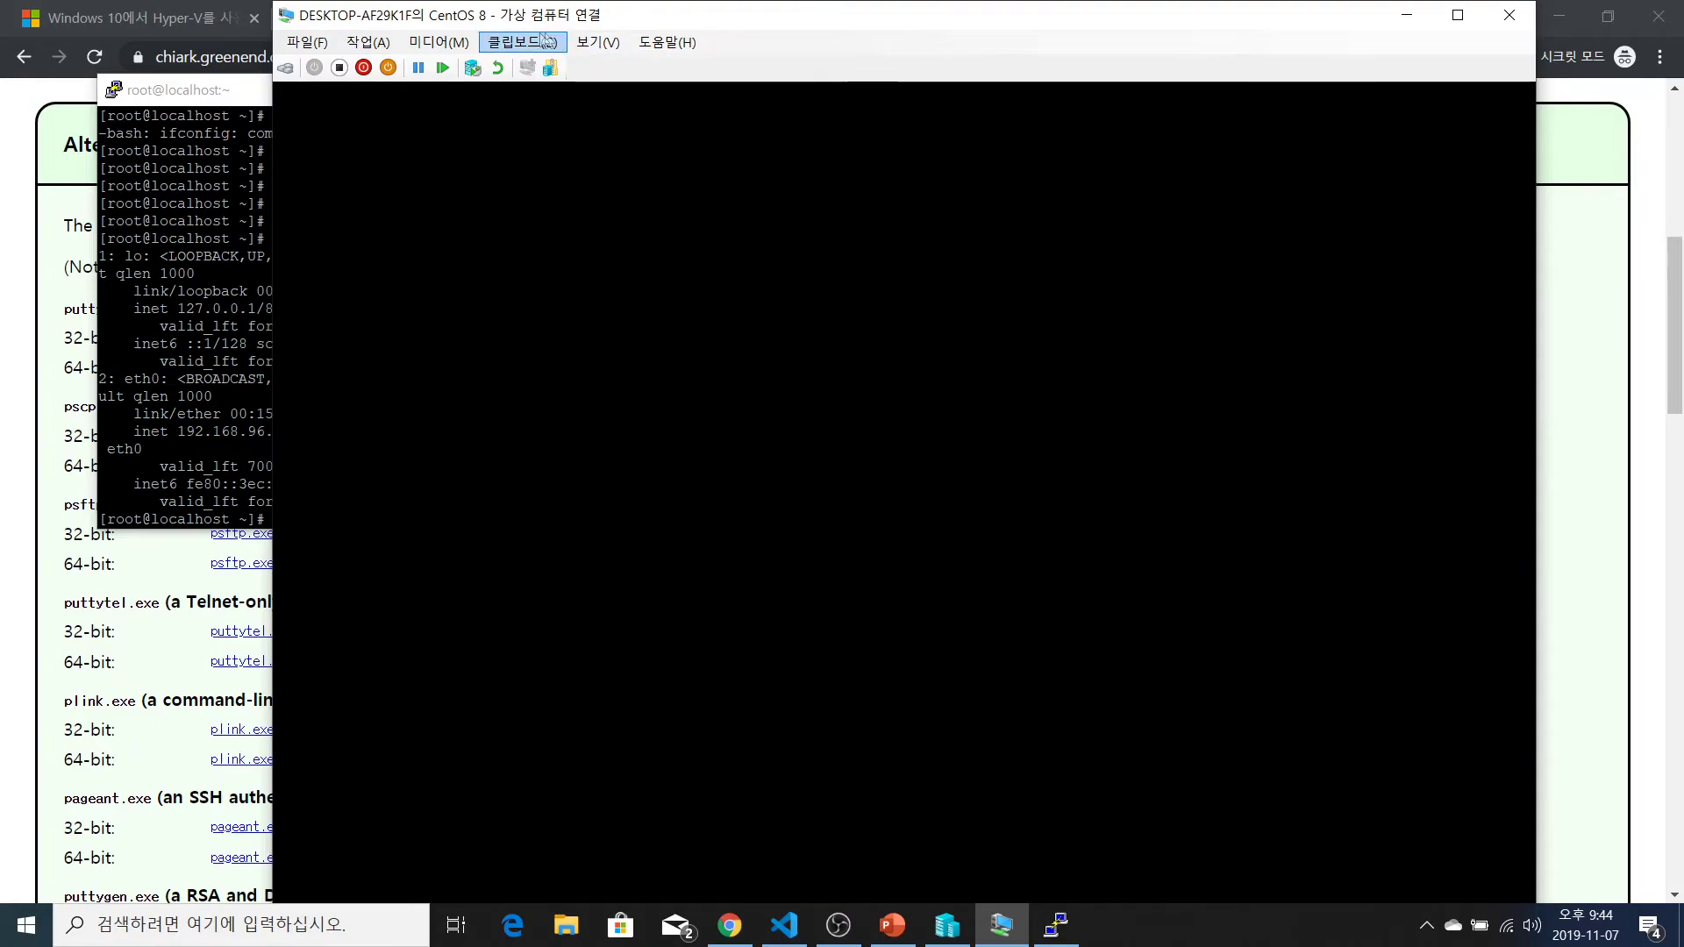
{"action": "left_click", "coordinate": [547, 42]}
{"action": "mouse_move", "coordinate": [434, 44]}
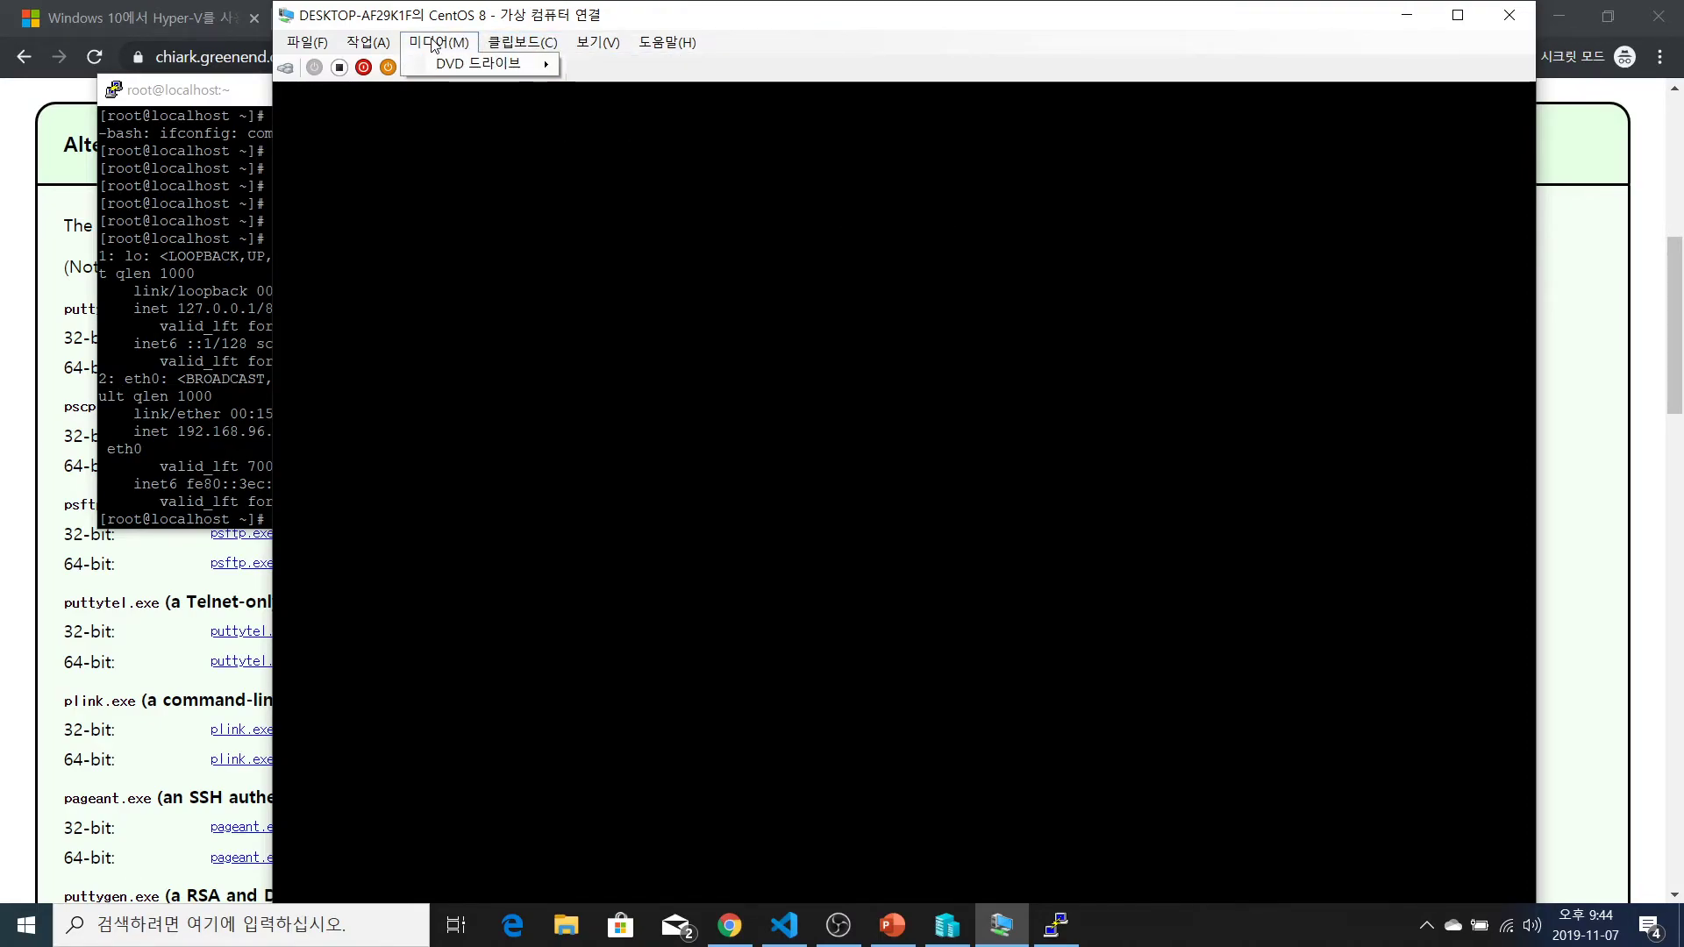
{"action": "left_click", "coordinate": [368, 41]}
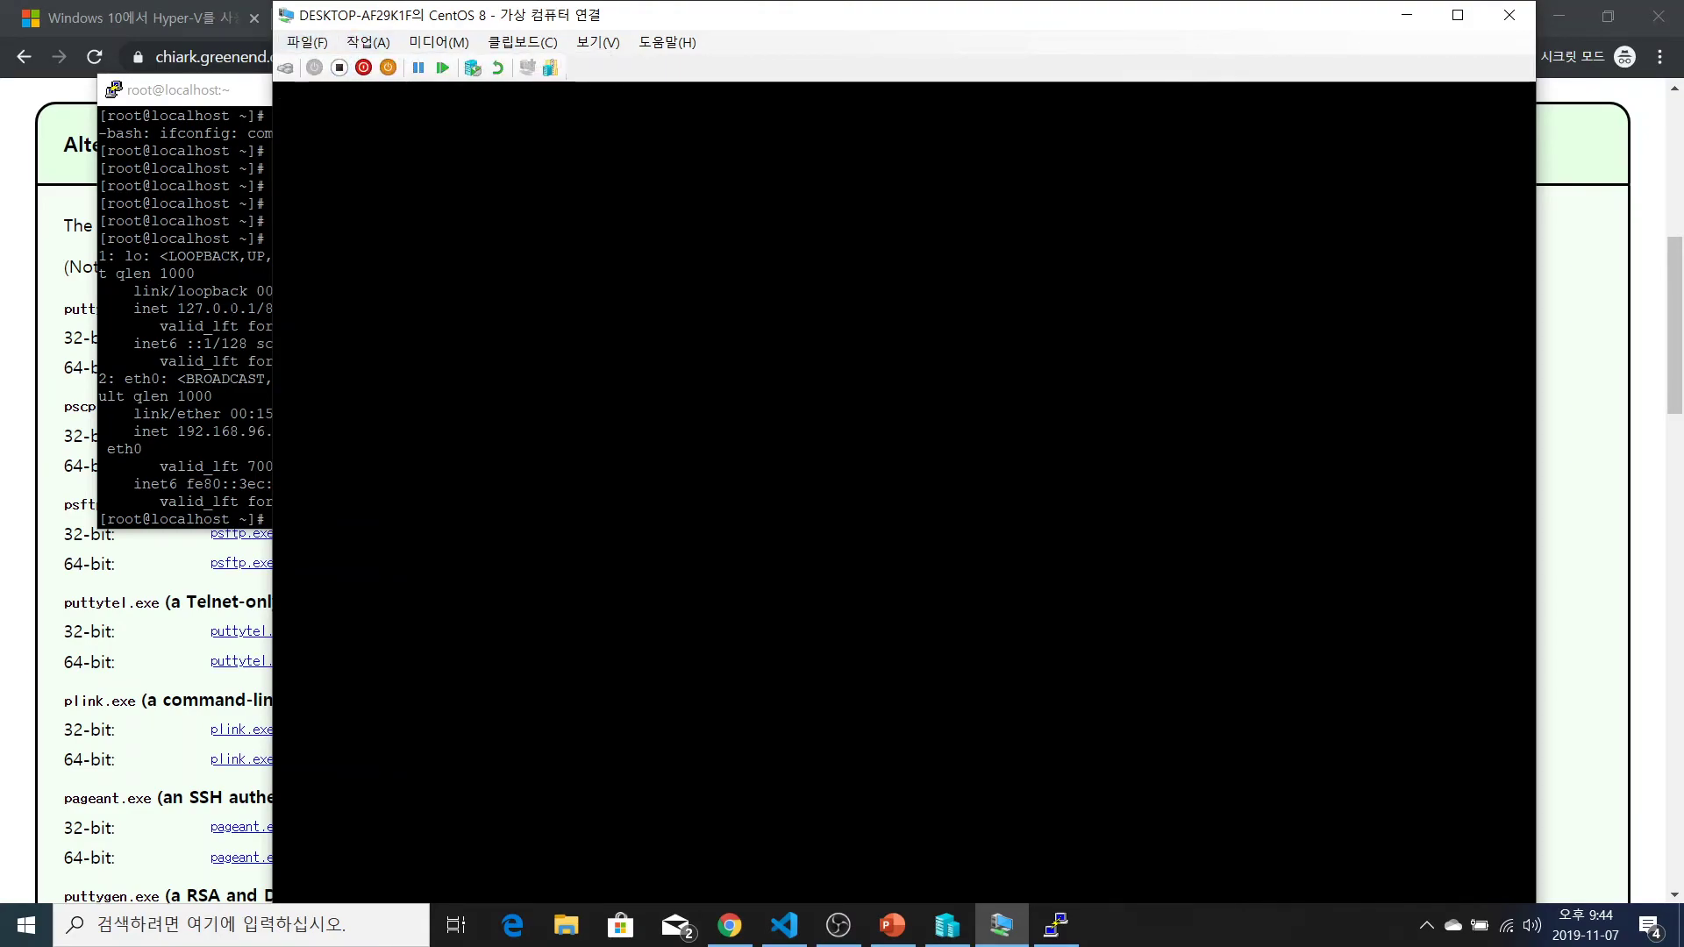
{"action": "key", "text": "alt+Tab"}
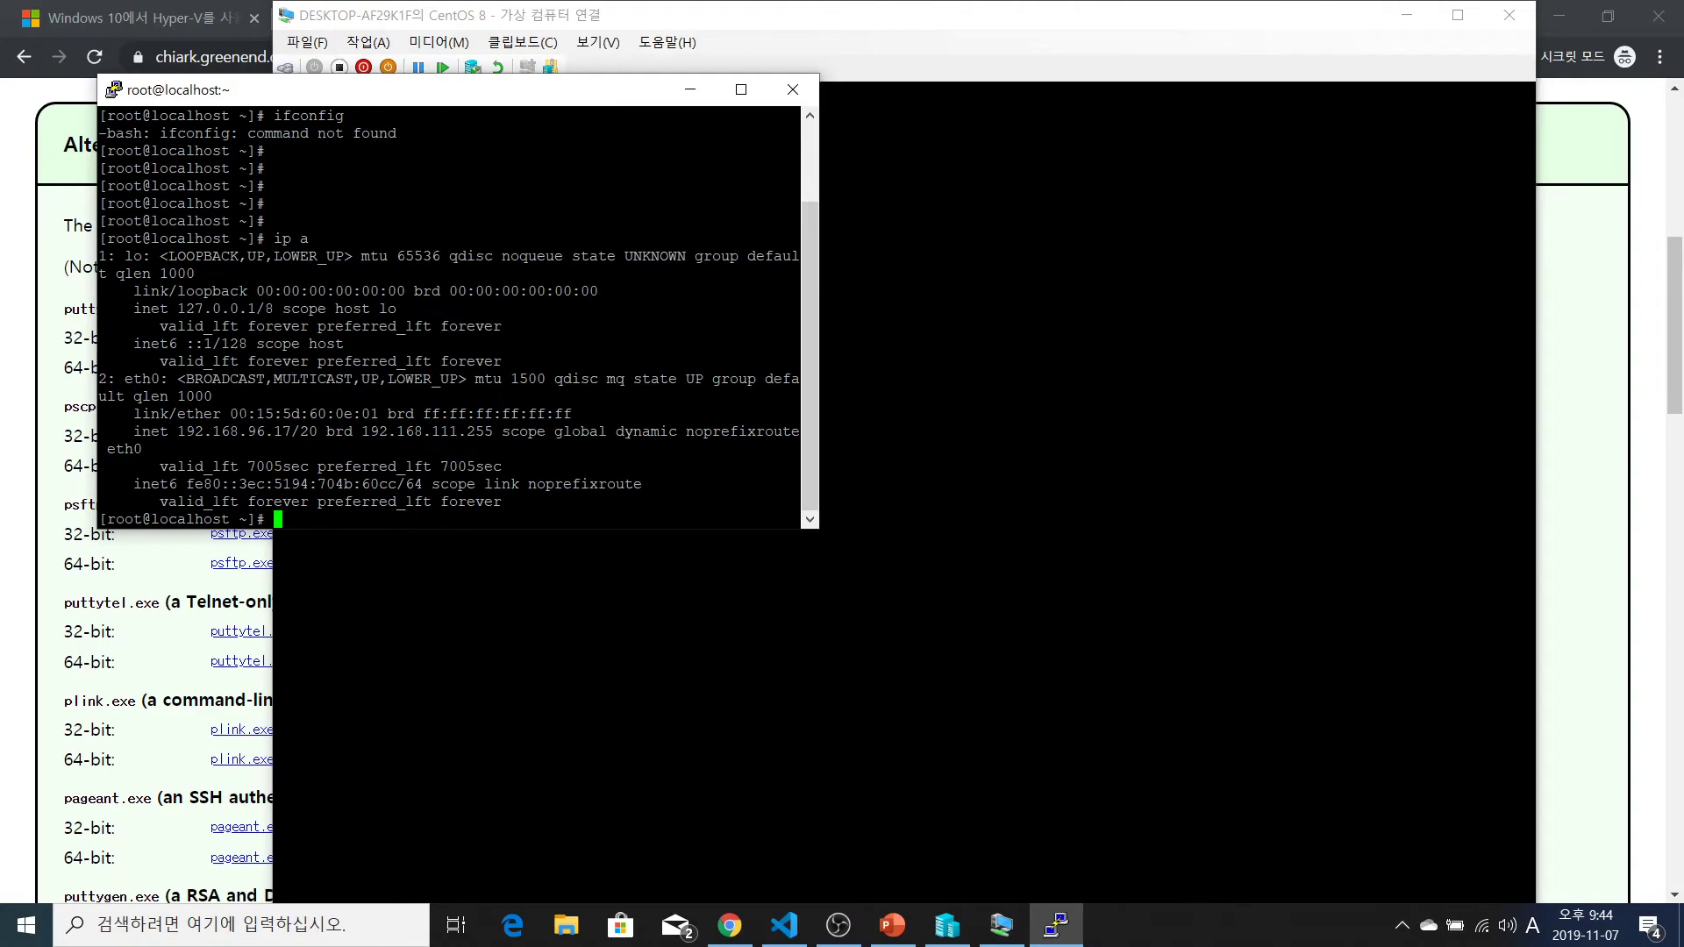
Copy the eth0 address 192.168.96.17/20 and widen the PuTTY window to 100 columns
{"action": "left_click_drag", "start_coordinate": [171, 431], "coordinate": [318, 431]}
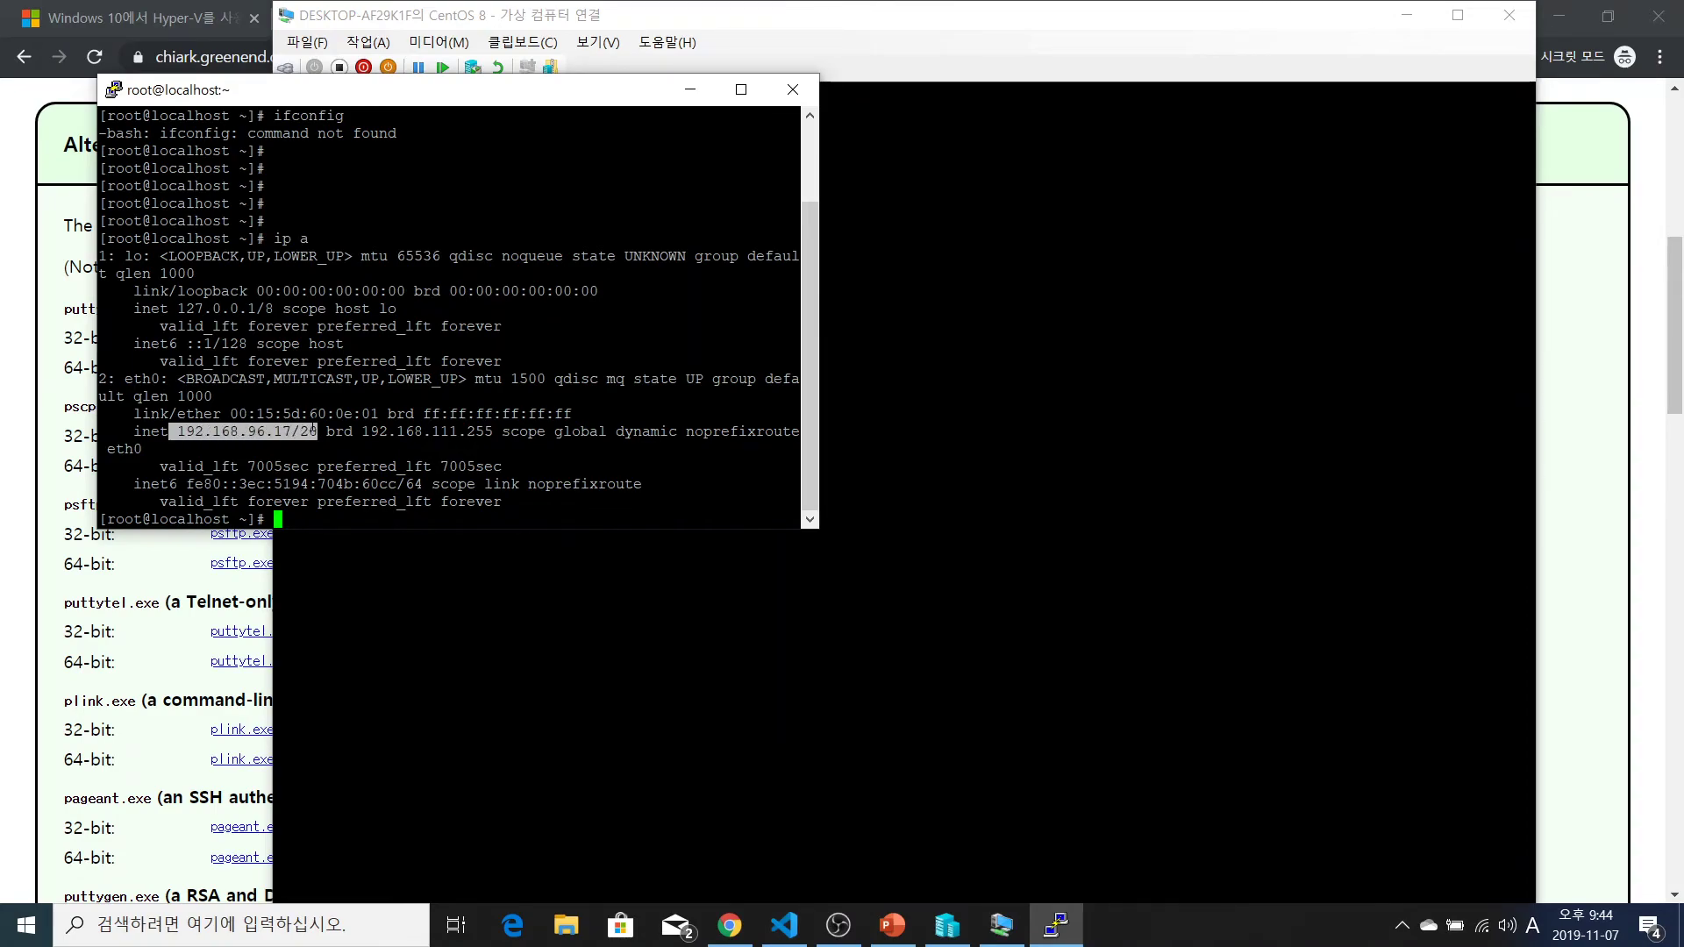
{"action": "left_click", "coordinate": [319, 430]}
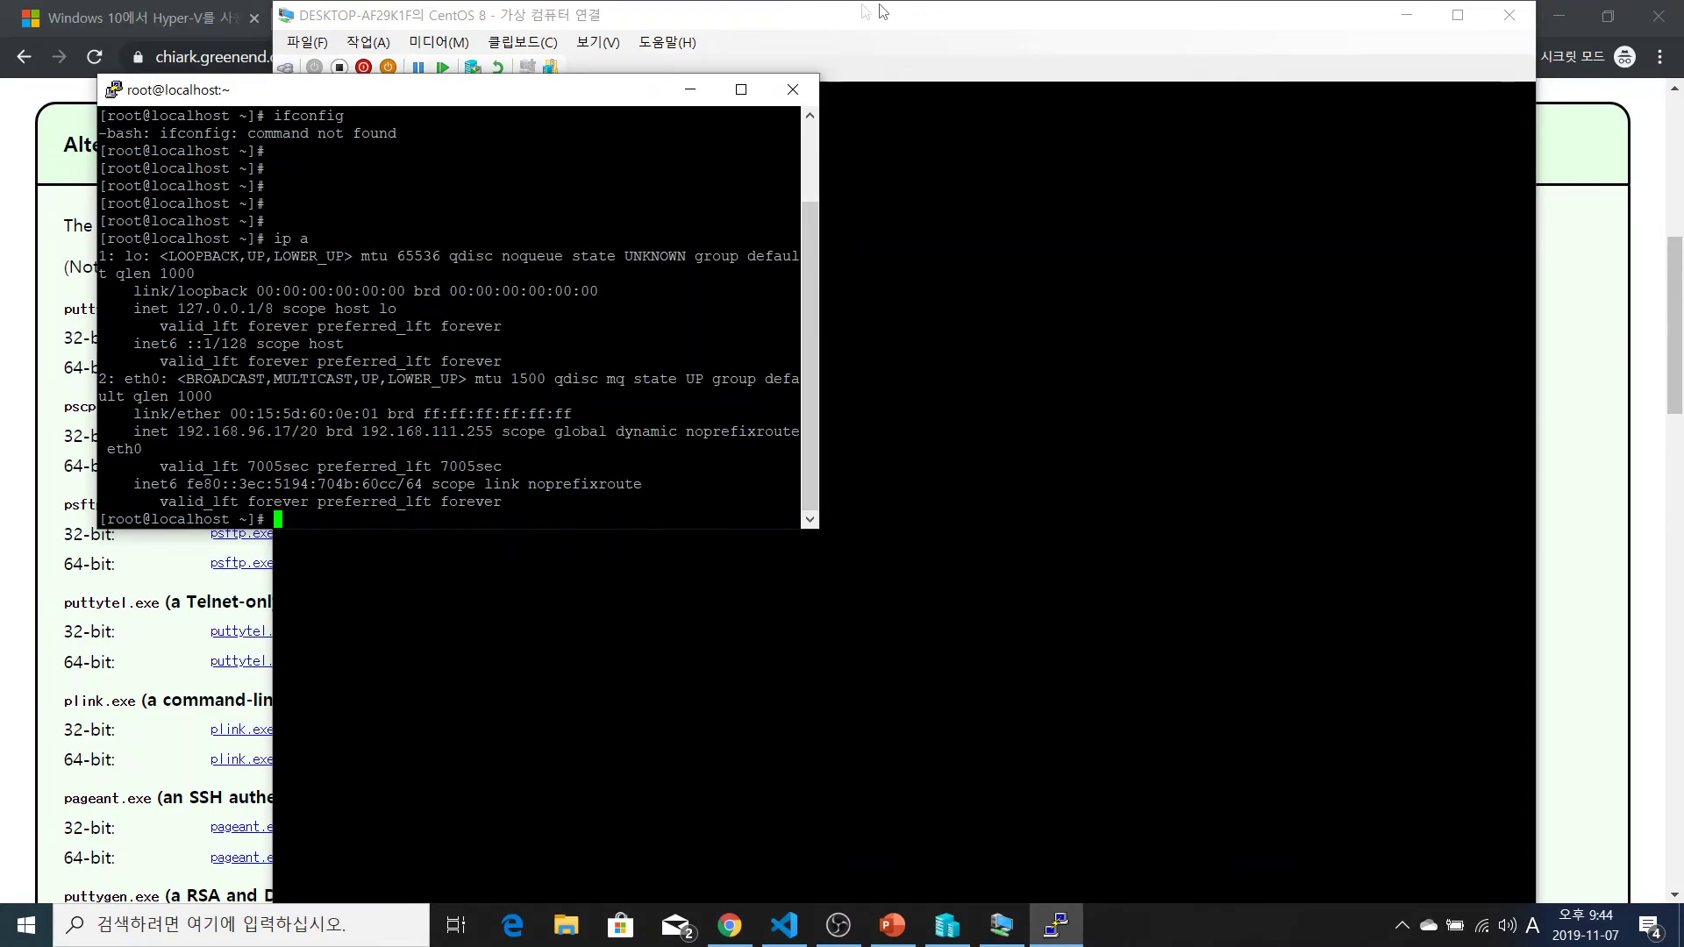
{"action": "left_click_drag", "start_coordinate": [586, 101], "coordinate": [573, 59]}
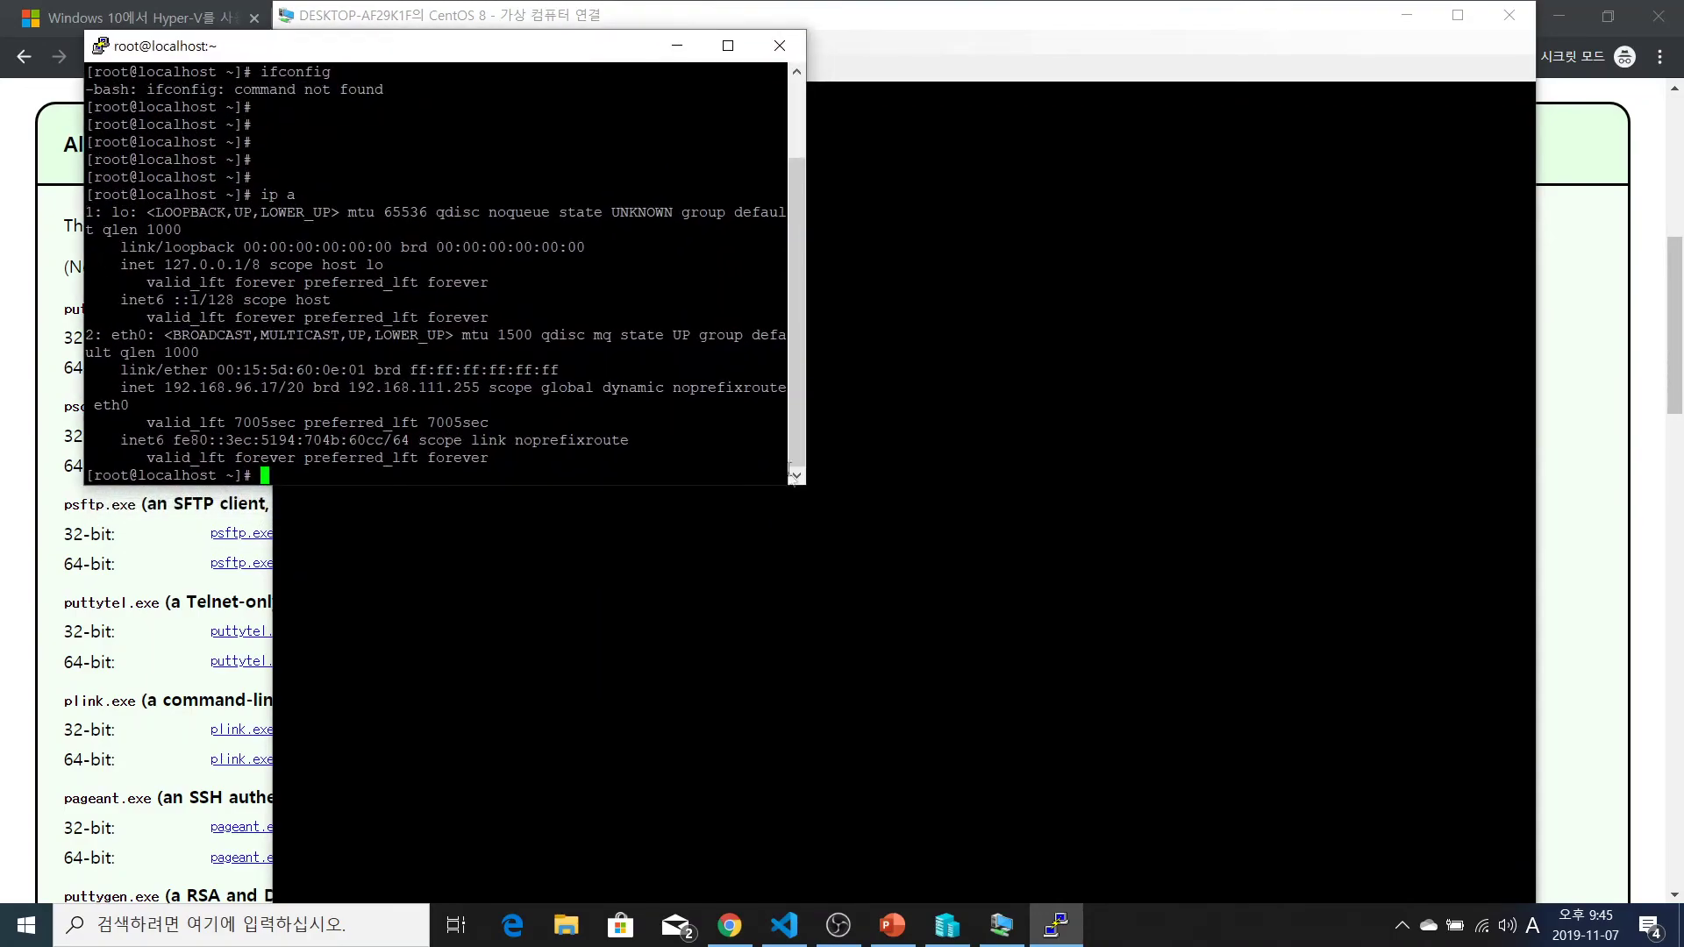
{"action": "left_click_drag", "start_coordinate": [802, 485], "coordinate": [976, 523]}
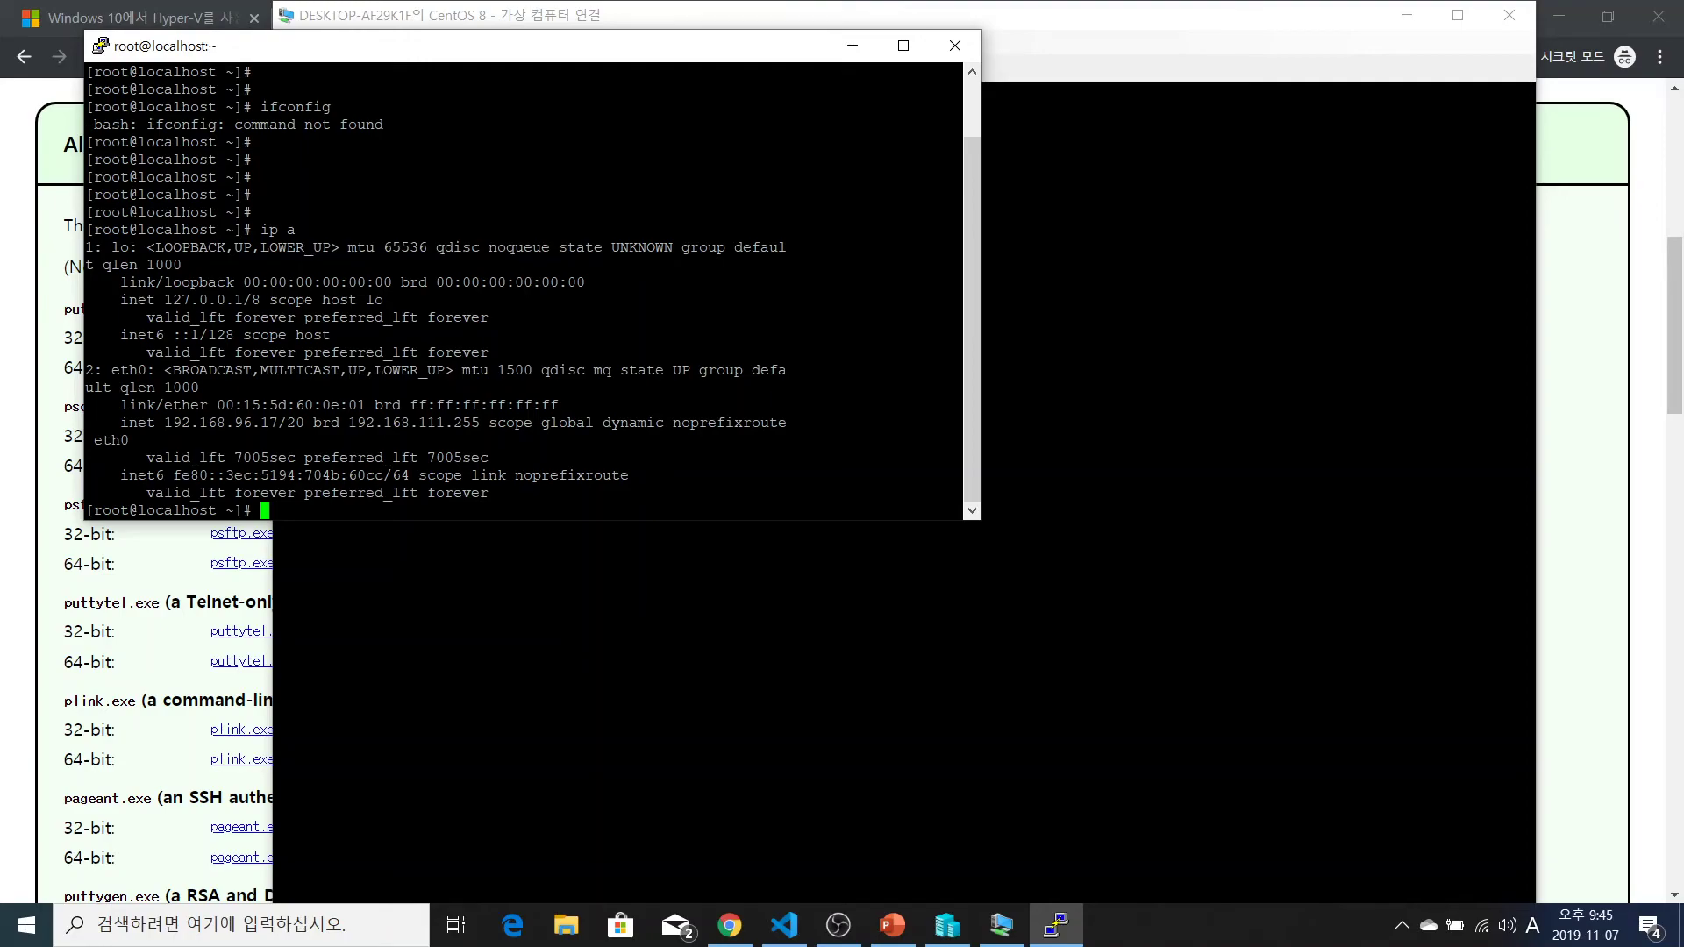
Run ls -lh, ip a and ls, then centre the PuTTY window on screen
{"action": "type", "text": "ls -lh"}
{"action": "key", "text": "Return"}
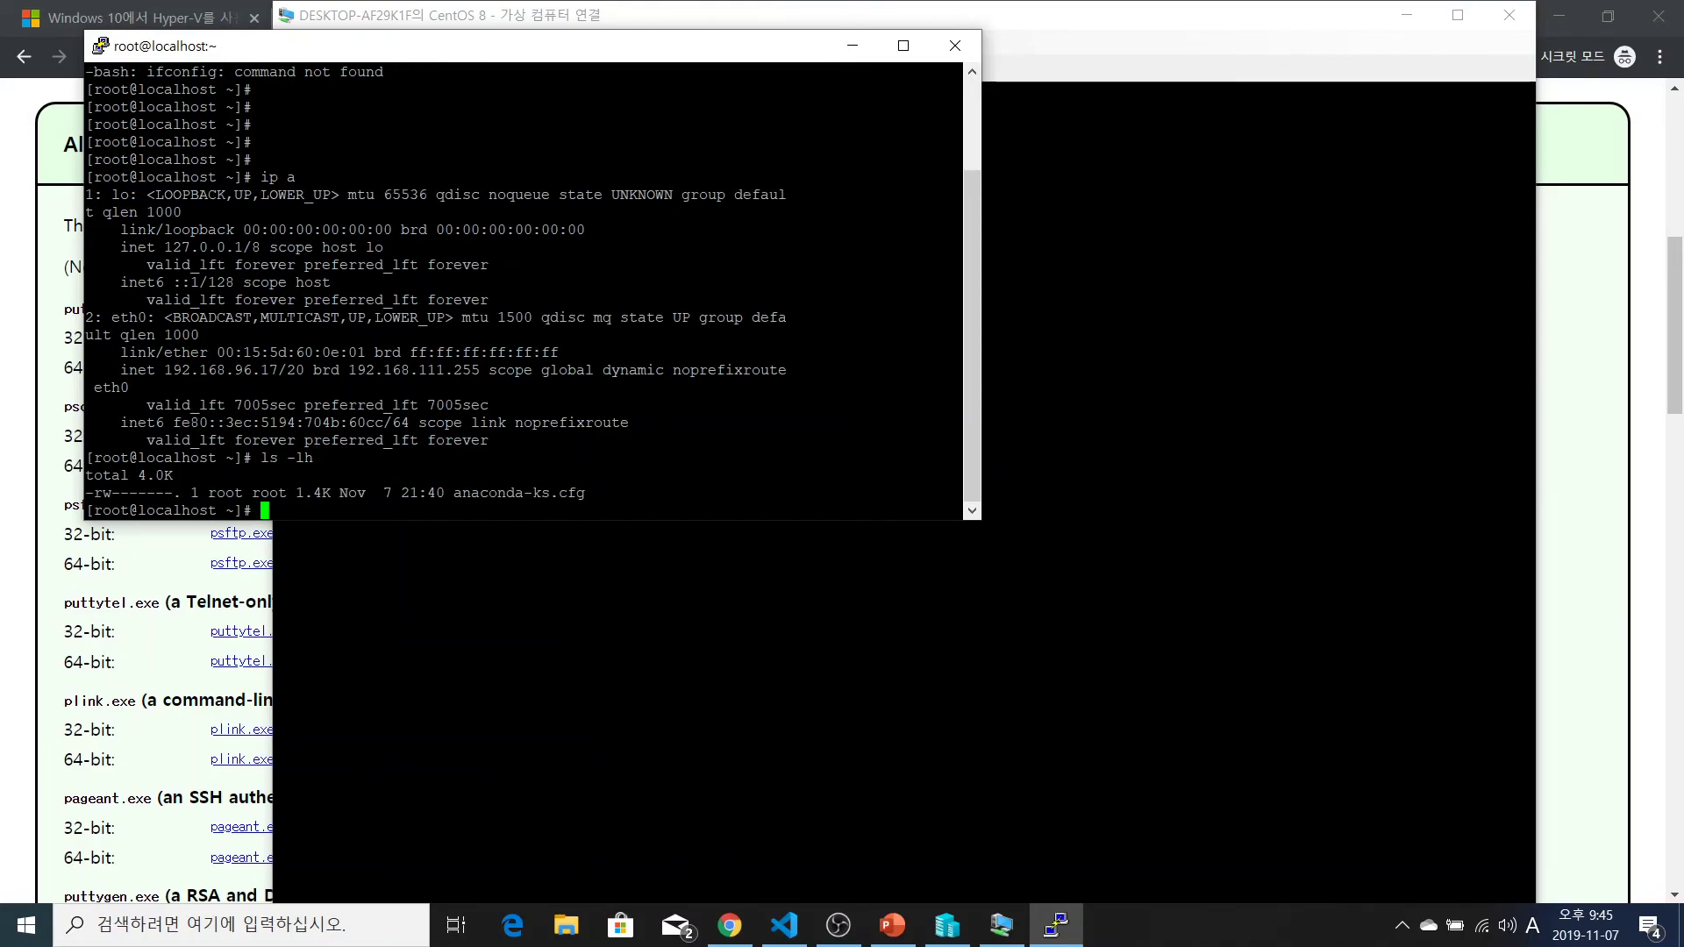
{"action": "type", "text": "ip a"}
{"action": "key", "text": "Return"}
{"action": "type", "text": "ls"}
{"action": "key", "text": "Return"}
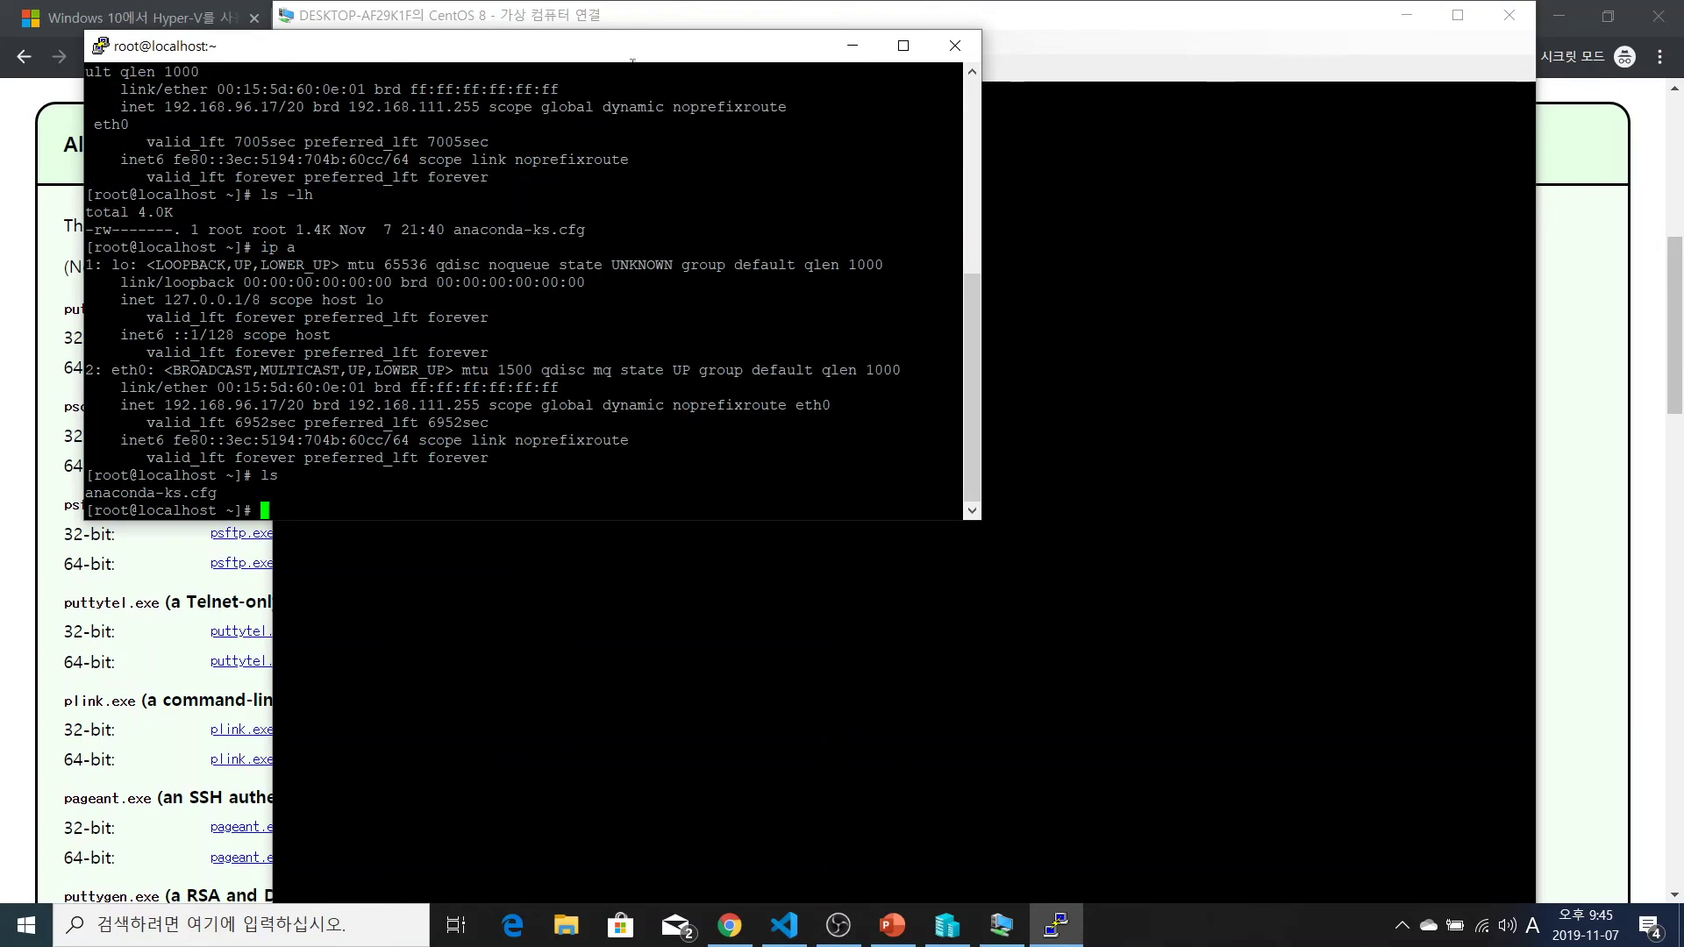
{"action": "left_click_drag", "start_coordinate": [632, 59], "coordinate": [954, 300]}
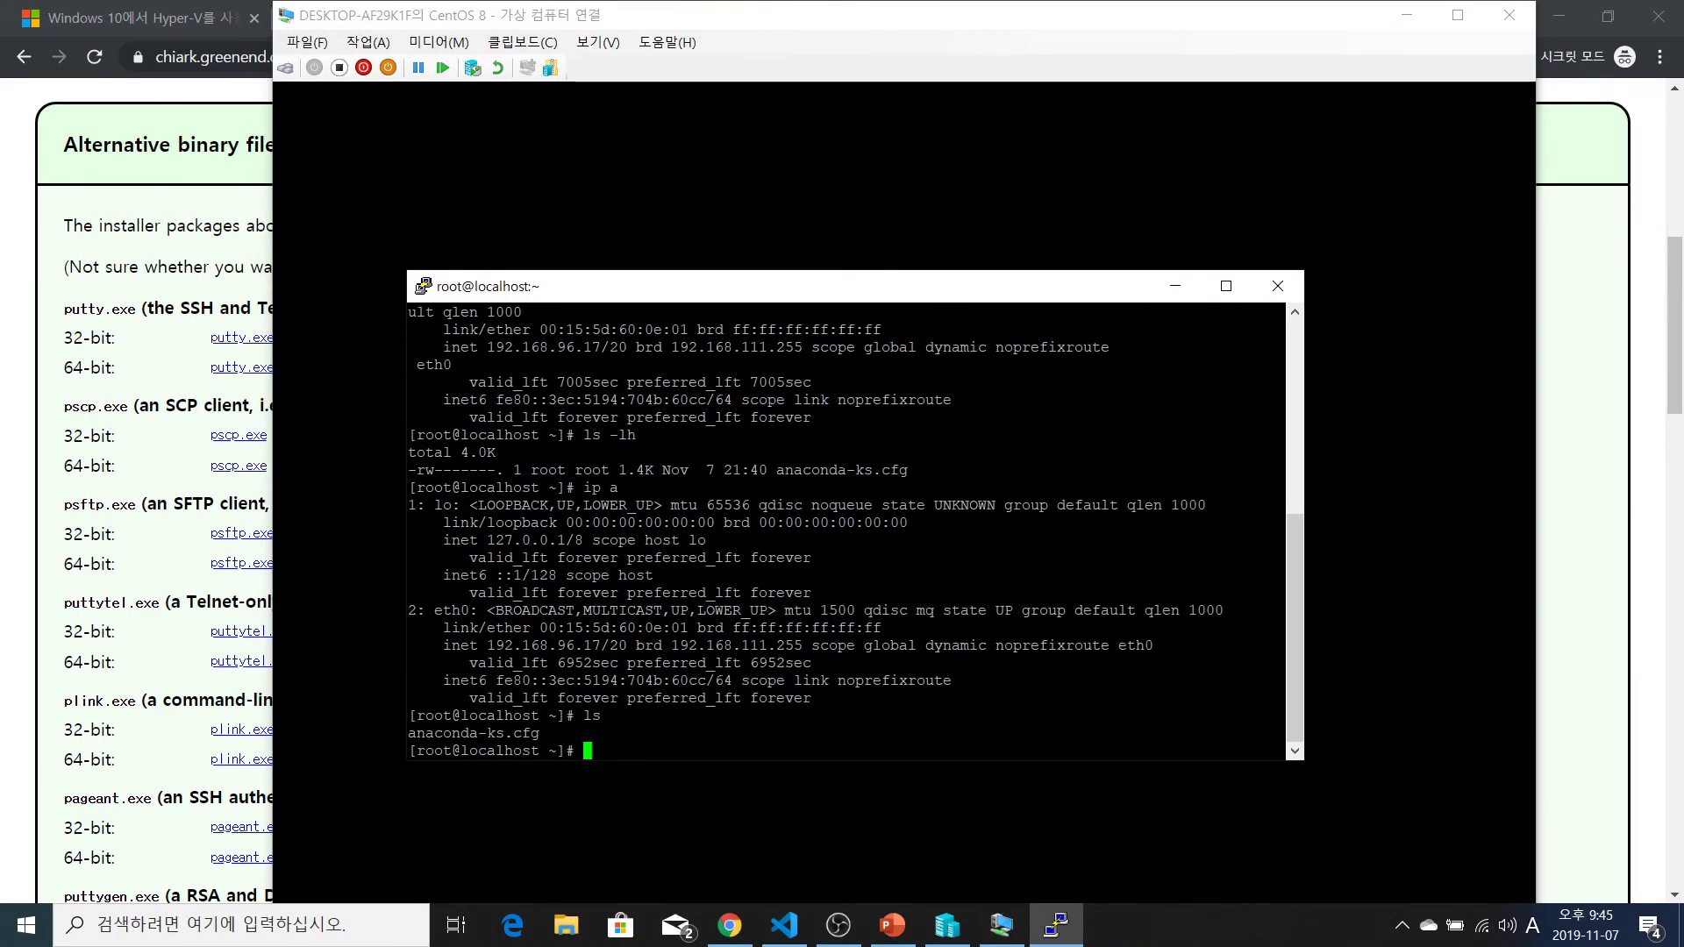
Power off the CentOS VM with shutdown -h now and close the PuTTY Fatal Error dialog
{"action": "left_click_drag", "start_coordinate": [870, 304], "coordinate": [870, 291]}
{"action": "left_click", "coordinate": [870, 368]}
{"action": "scroll", "coordinate": [870, 369], "scroll_direction": "down", "scroll_amount": 4}
{"action": "type", "text": "shutdown -h now"}
{"action": "key", "text": "Return"}
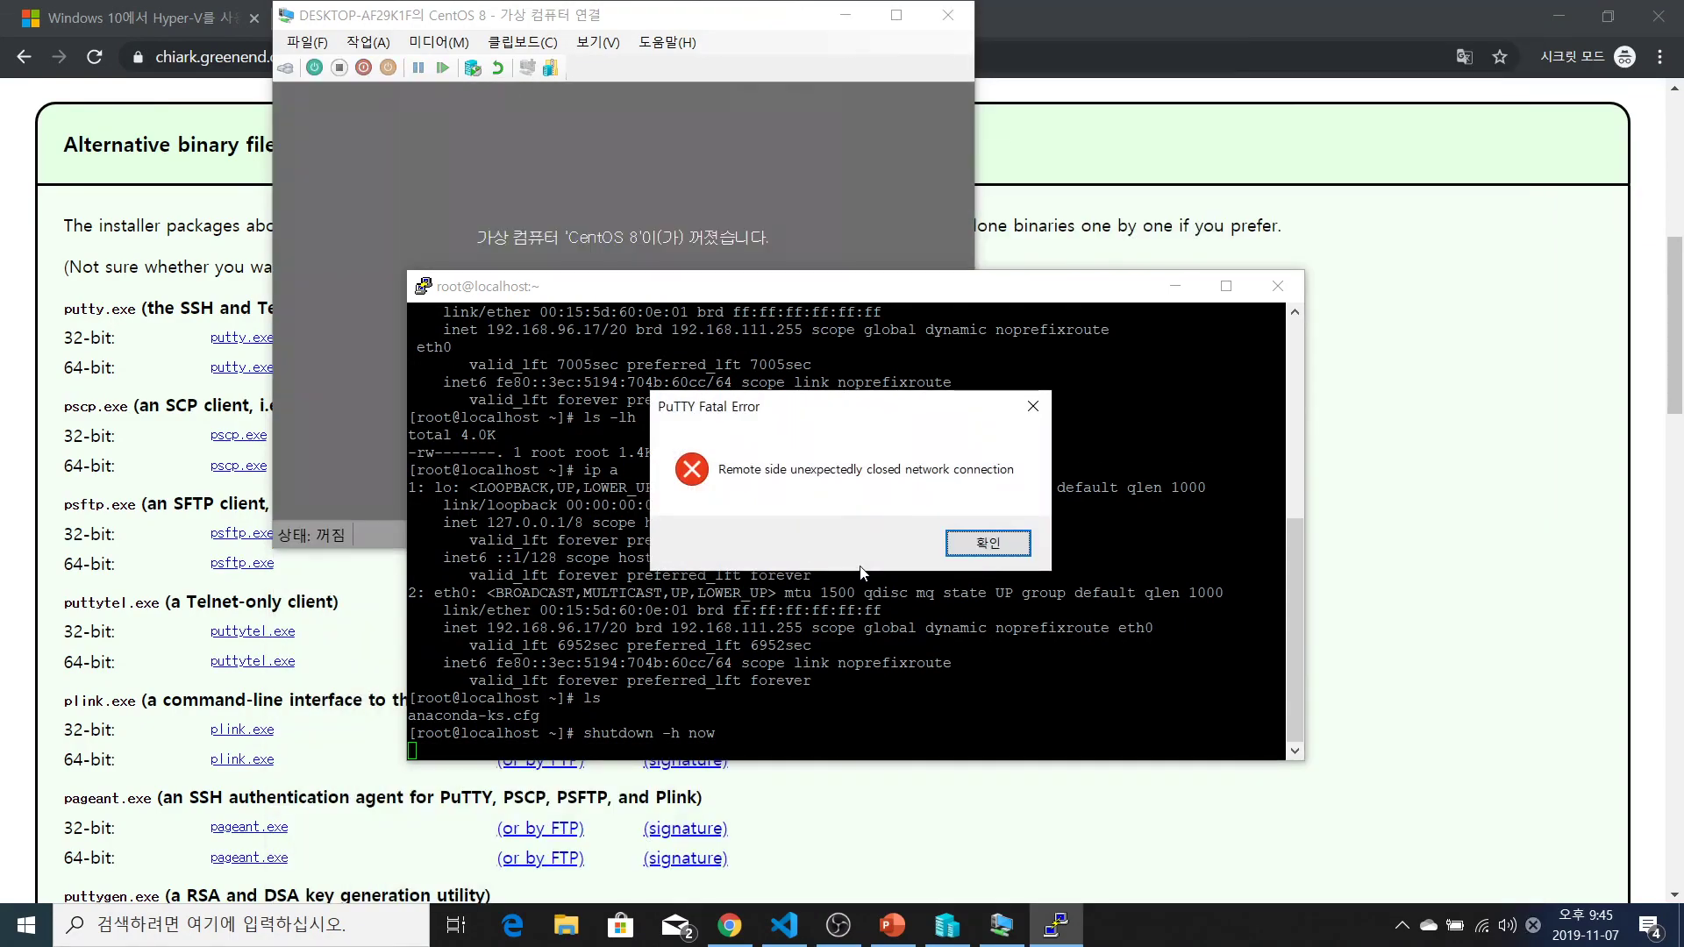
{"action": "left_click", "coordinate": [988, 543]}
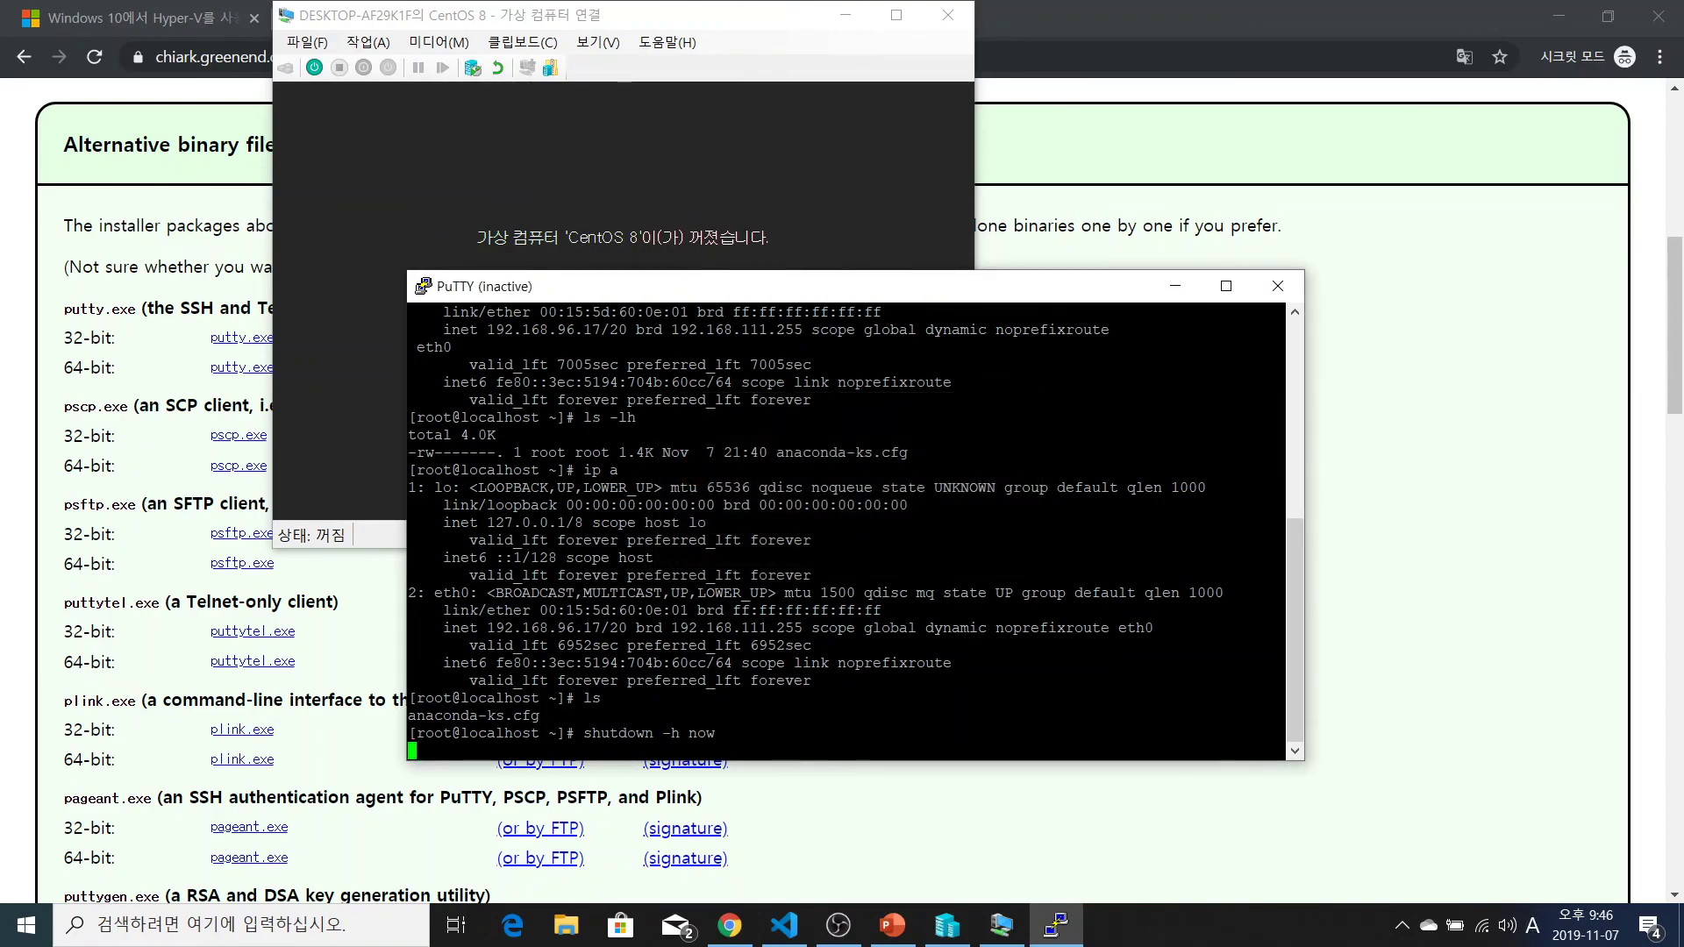